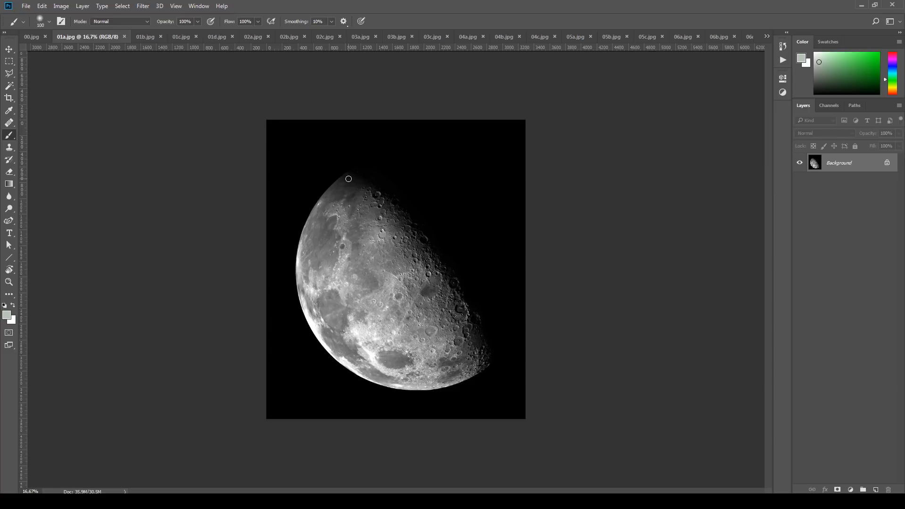
Step: Compare the moon's red-marked area in 01b.jpg with the finished streak effect in 01c.jpg, inspecting the streaks up close
left_click(145, 38)
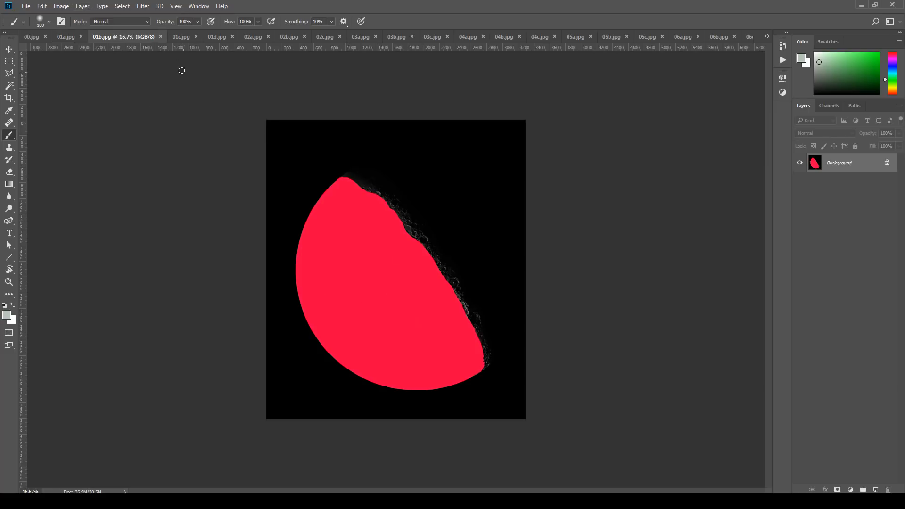
left_click(176, 37)
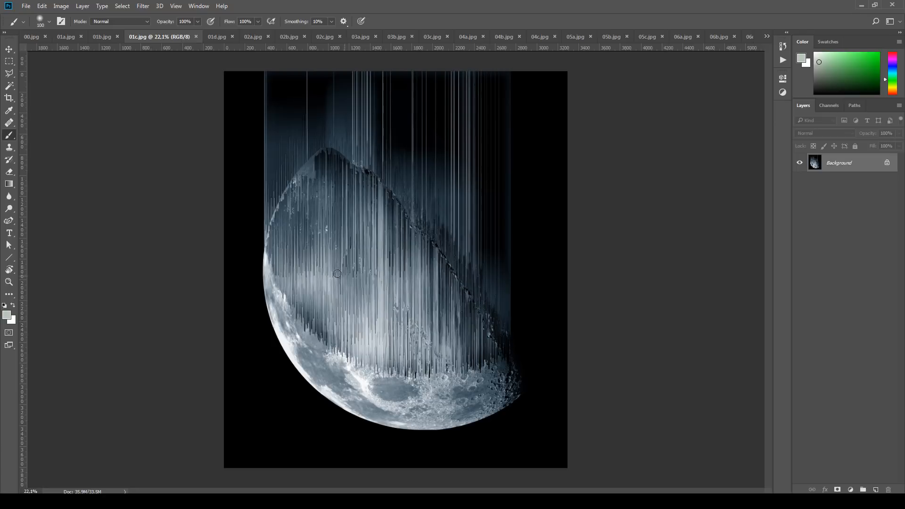
scroll(356, 341, "up", 3)
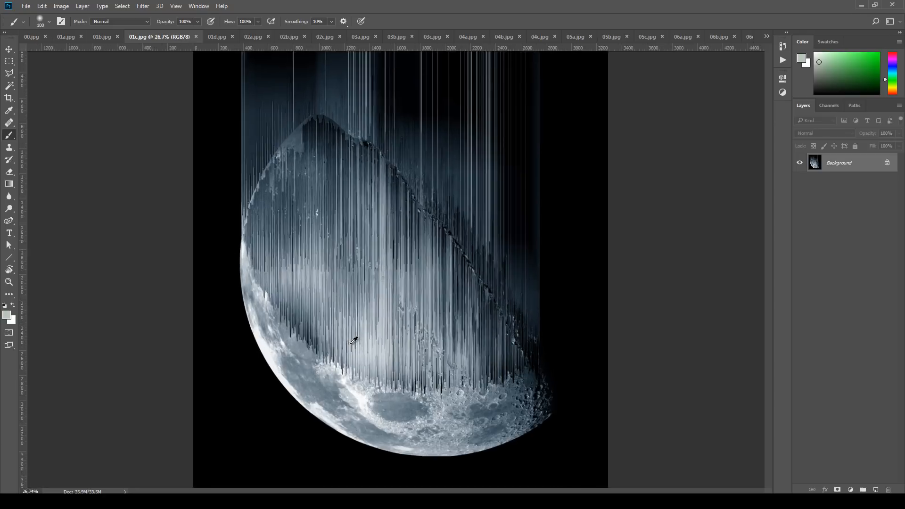
left_click_drag(481, 270, 475, 309)
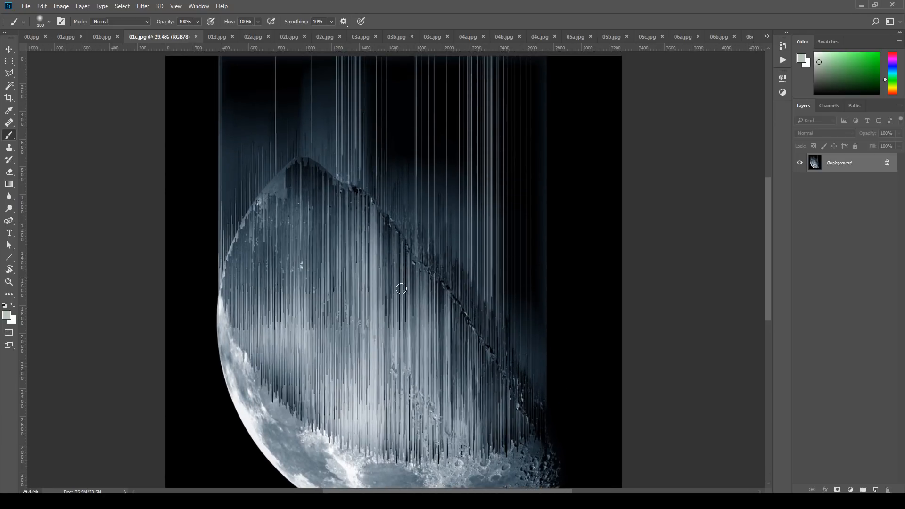
scroll(435, 292, "down", 2)
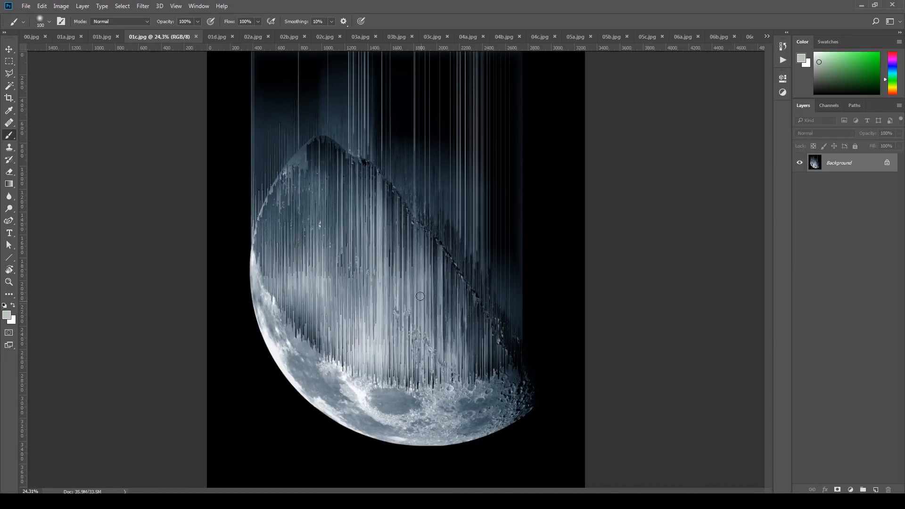
scroll(330, 214, "down", 2)
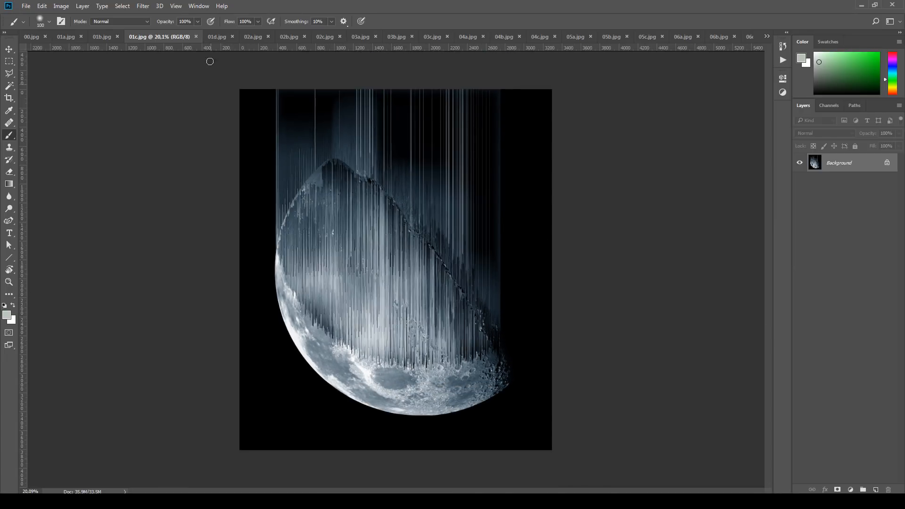
Step: Examine the downward streak effect on the moon in 01d.jpg up close
left_click(215, 38)
scroll(424, 245, "up", 2)
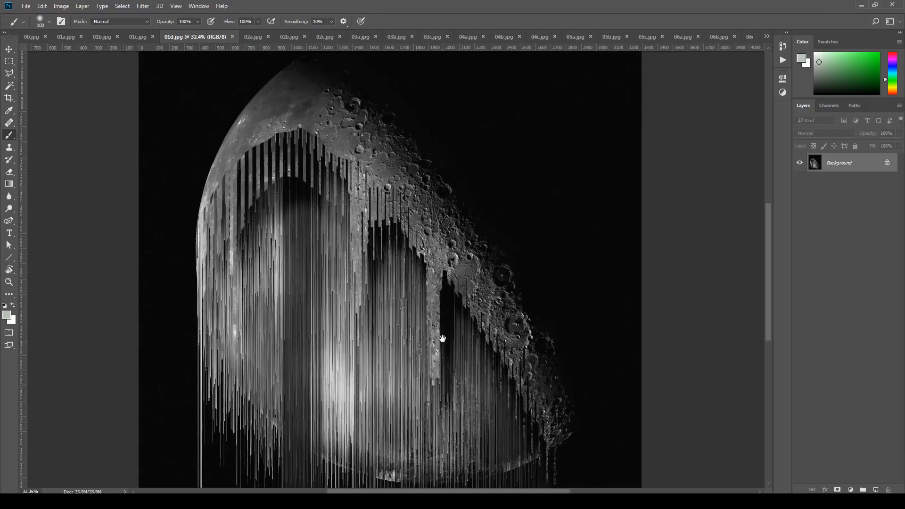
left_click_drag(449, 261, 443, 318)
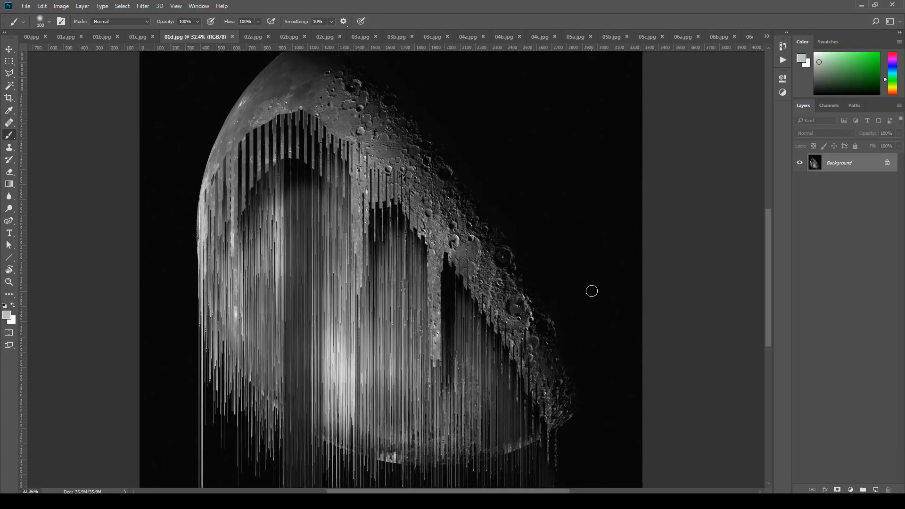
scroll(591, 291, "down", 2)
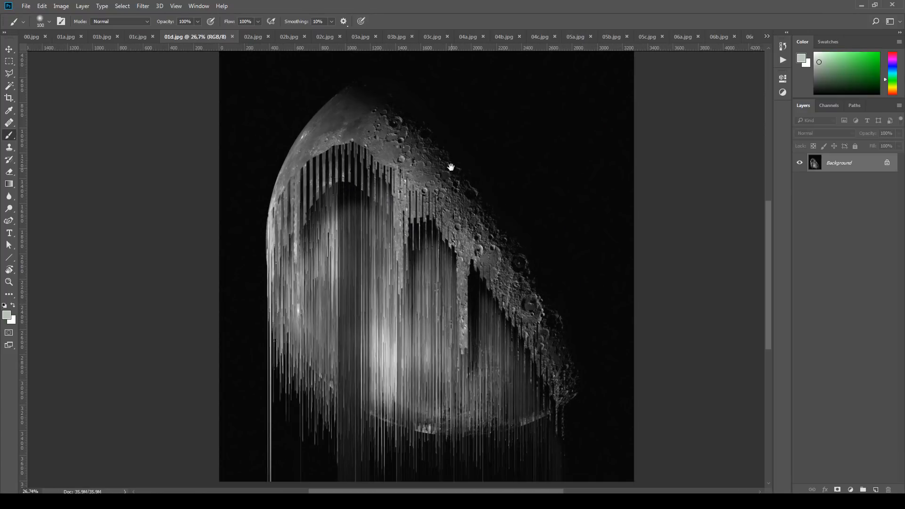
left_click_drag(450, 167, 389, 159)
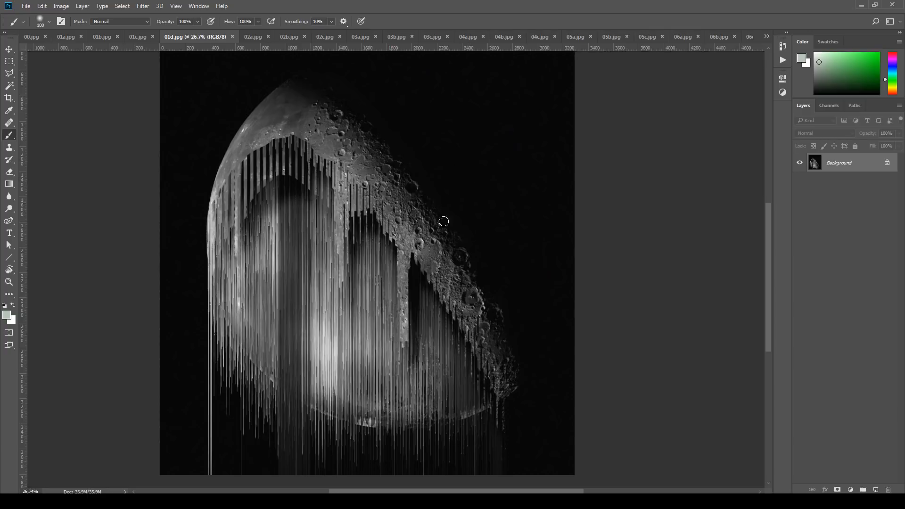
Step: Review the parrot series from the original 02a.jpg through the marked area in 02b.jpg to the result in 02c.jpg
left_click(253, 37)
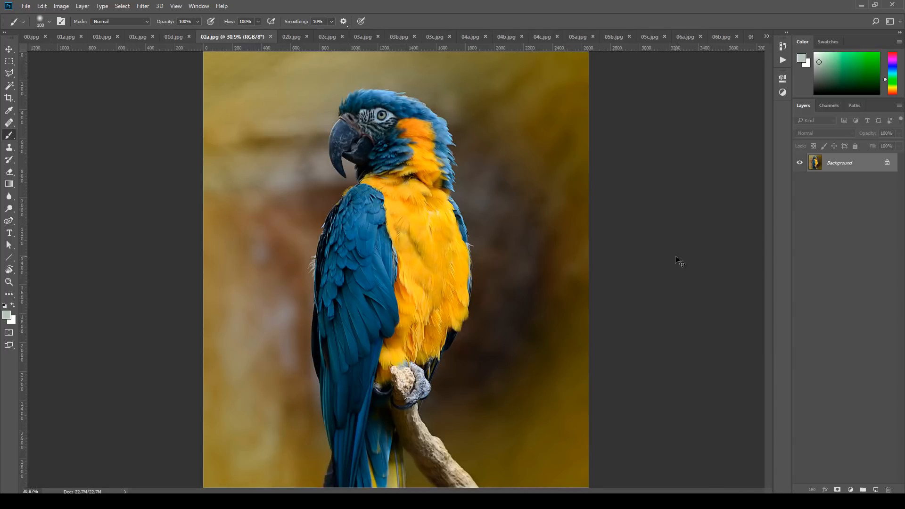
key("ctrl+Tab")
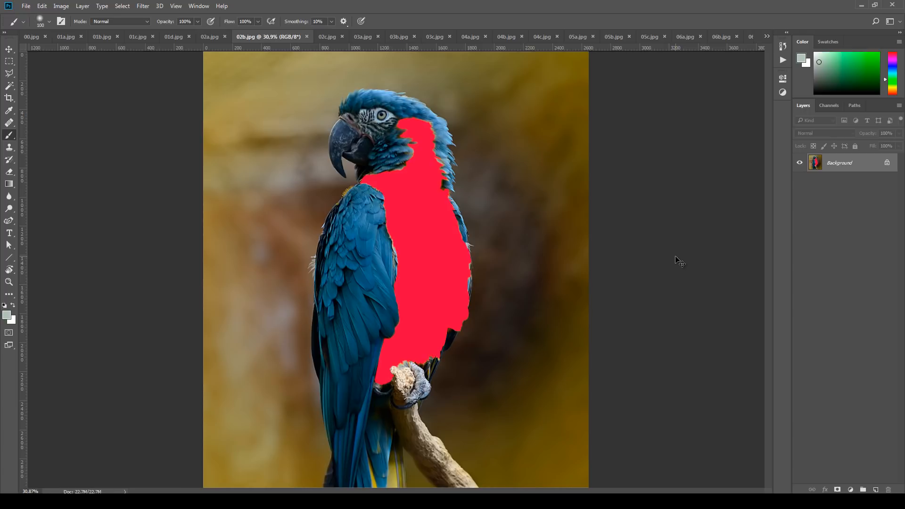
key("ctrl+Tab")
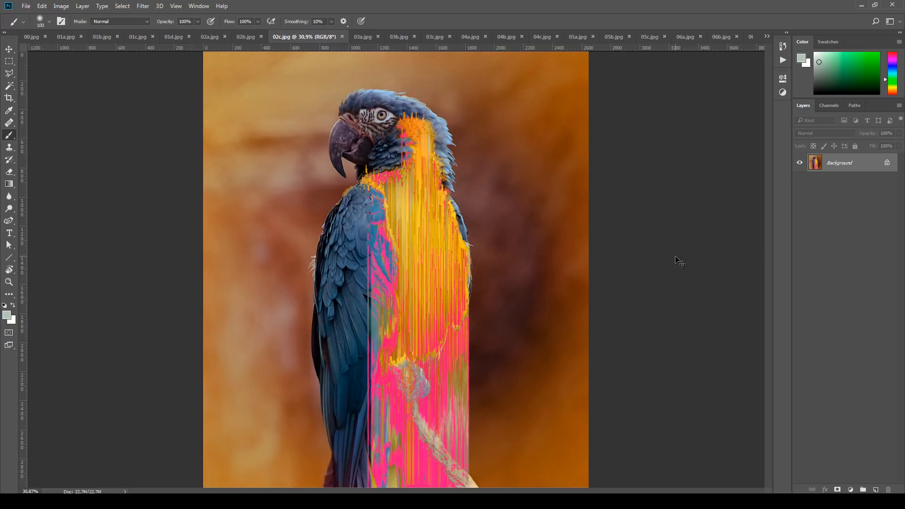
Step: Review the forest river series 03a.jpg to 03c.jpg and inspect the water streaks in 03c.jpg up close
key("ctrl+Tab")
key("ctrl+Tab")
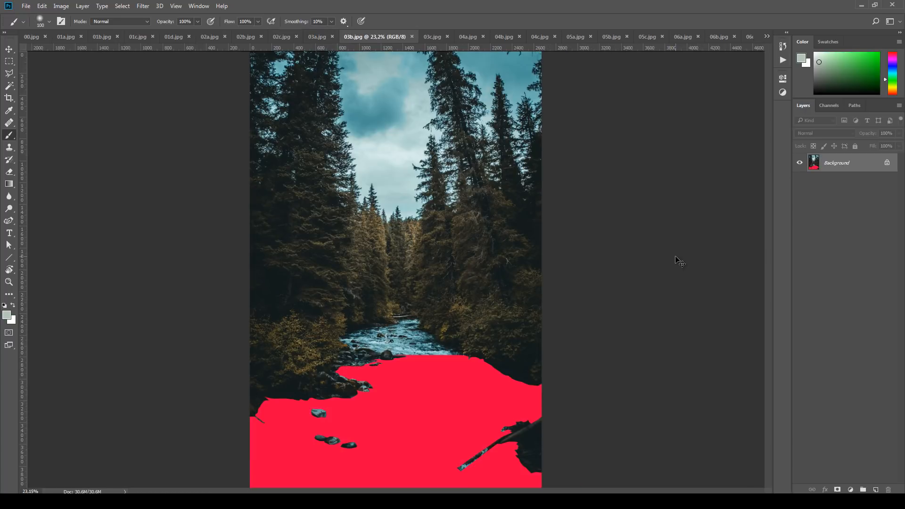
key("ctrl+Tab")
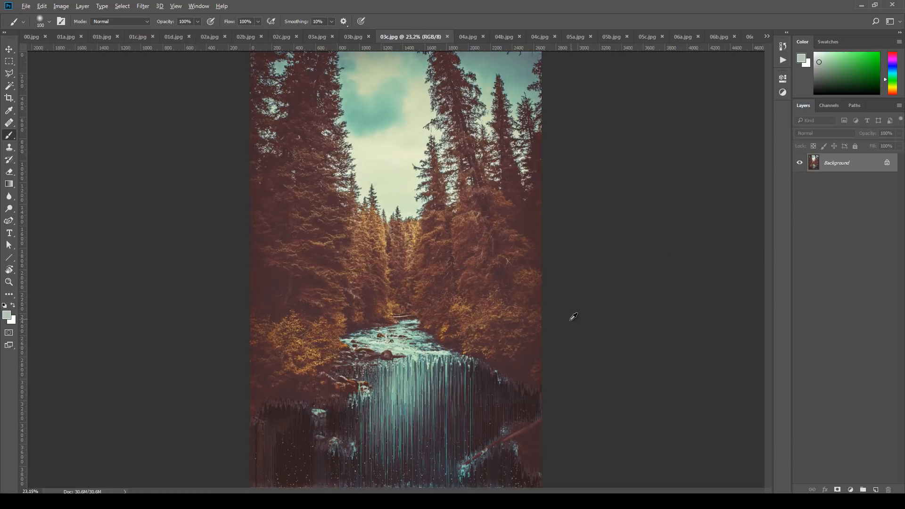
scroll(573, 316, "up", 5)
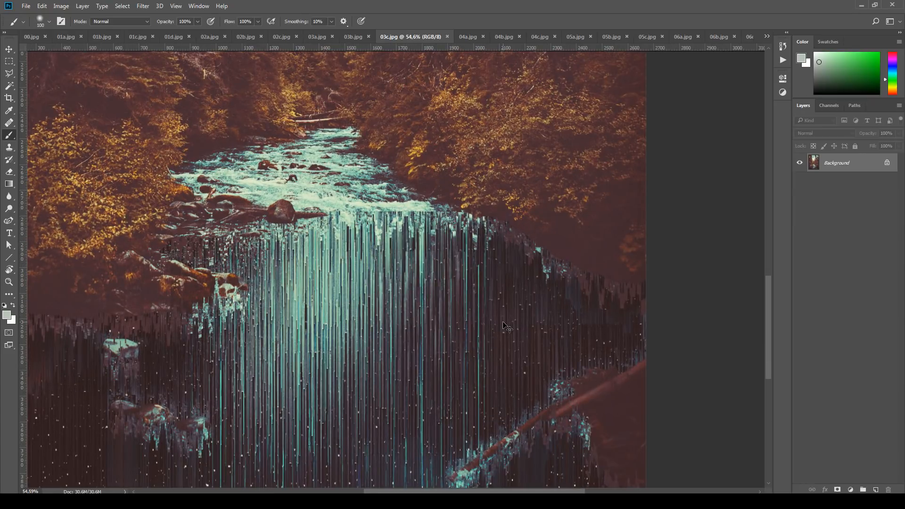
Step: Review the standing man series 04a.jpg to 04c.jpg and inspect the streaks on the figure in 04c.jpg
key("ctrl+Tab")
key("ctrl+Tab")
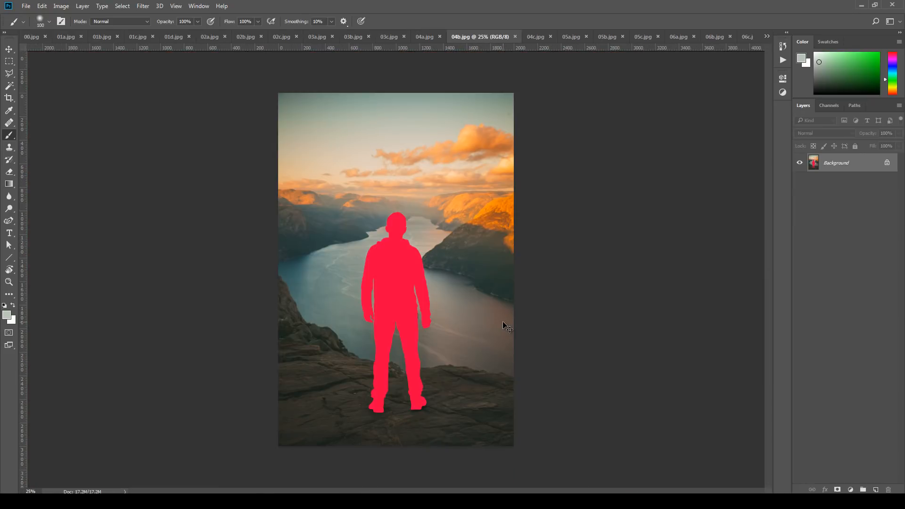
key("ctrl+Tab")
scroll(499, 317, "up", 4)
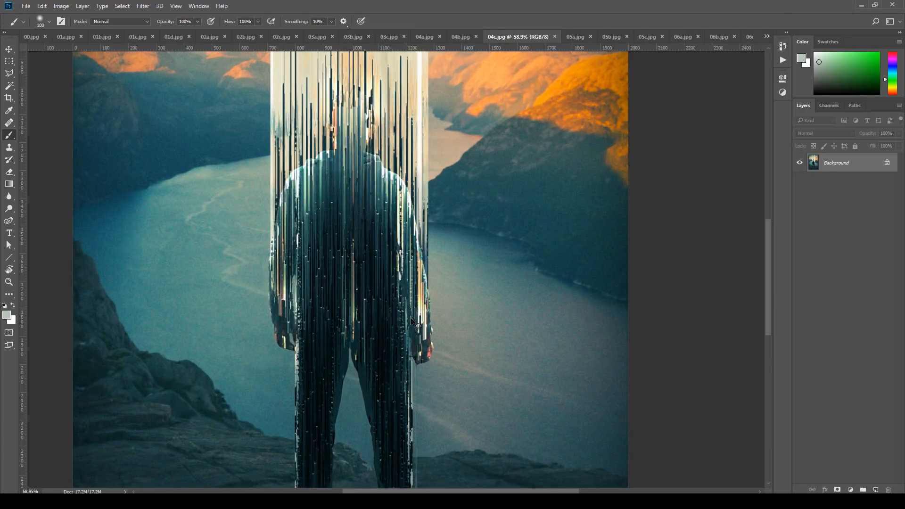
Step: Review the horse statue series 05a.jpg to 05c.jpg and follow the rider's streaks up to the image's upper edge in 05c.jpg
key("ctrl+Tab")
key("ctrl+Tab")
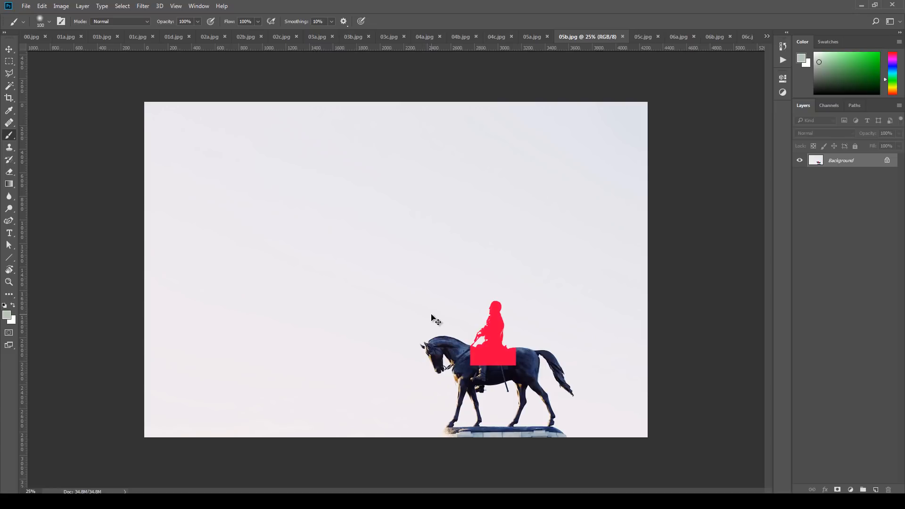
key("ctrl+Tab")
scroll(550, 375, "up", 12)
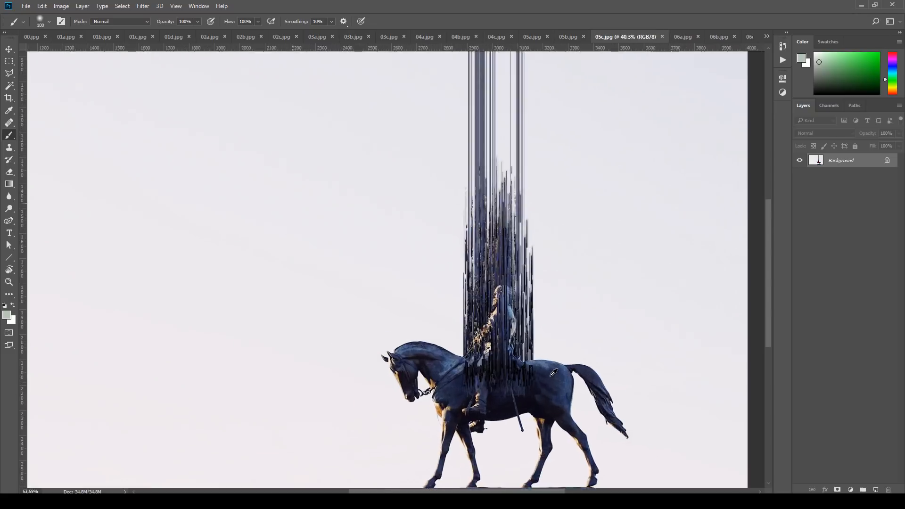
scroll(553, 372, "up", 3)
left_click_drag(592, 192, 583, 465)
left_click_drag(592, 188, 590, 429)
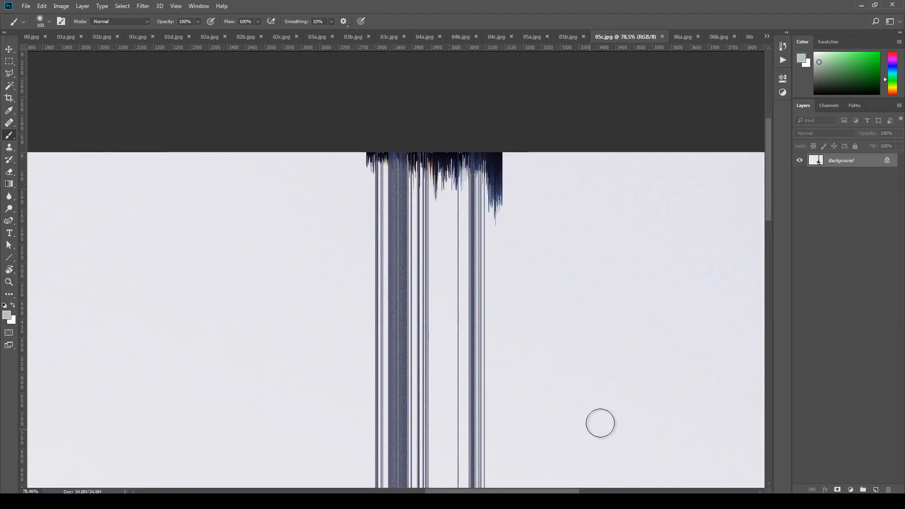
Step: Review the headless statue series 06a.jpg to 06c.jpg and inspect the streaks across the torso and above the neck in 06c.jpg
key("ctrl+Tab")
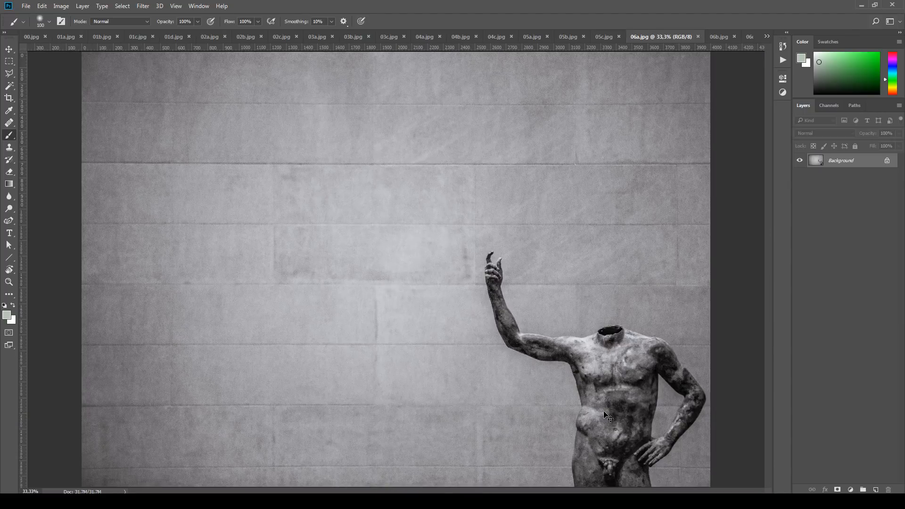
key("ctrl+Tab")
key("ctrl+Tab")
scroll(610, 401, "up", 5)
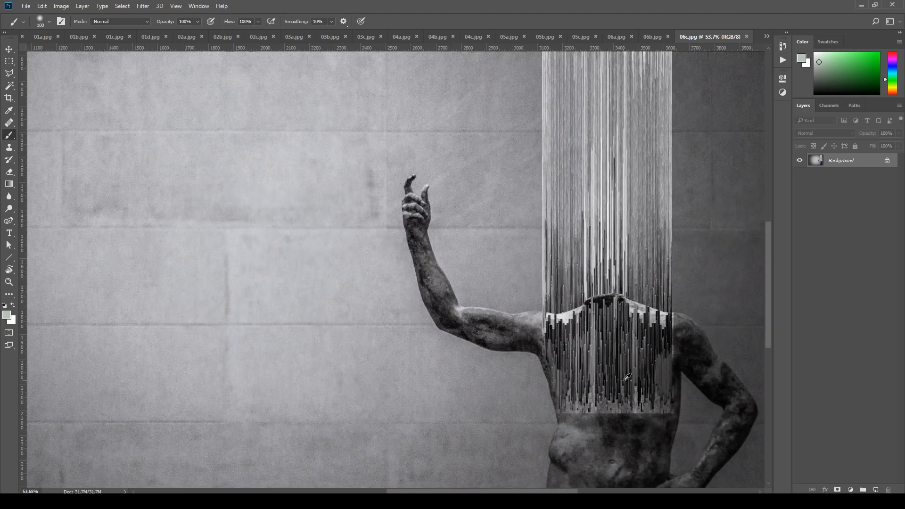
left_click_drag(632, 365, 503, 345)
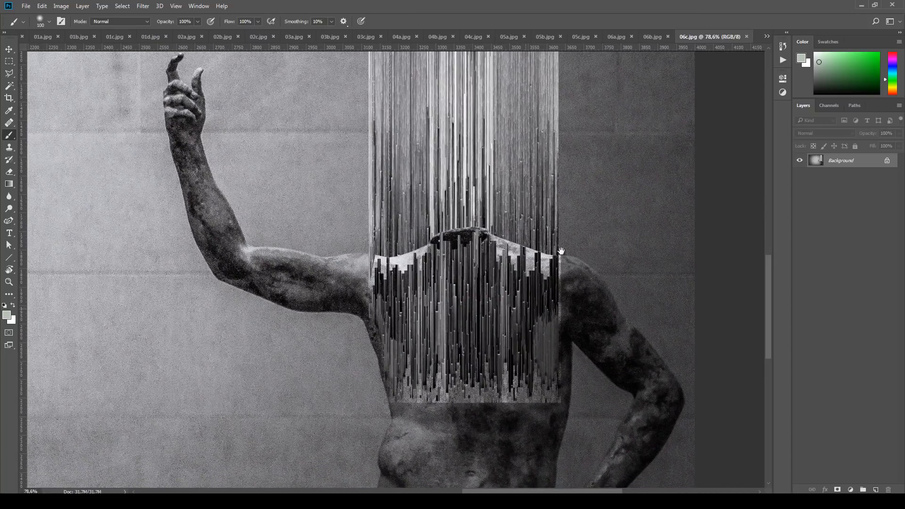
left_click_drag(590, 190, 590, 320)
left_click_drag(598, 141, 598, 410)
scroll(594, 301, "down", 5)
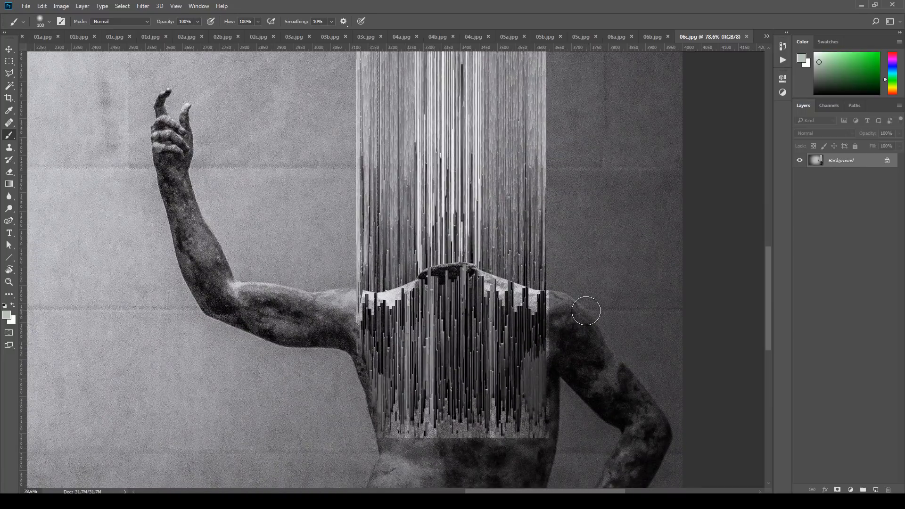
scroll(586, 309, "down", 3)
Step: Review the male portrait series from 07a.jpg through the marked half of the face in 07b.jpg to 07c.jpg
key("ctrl+Tab")
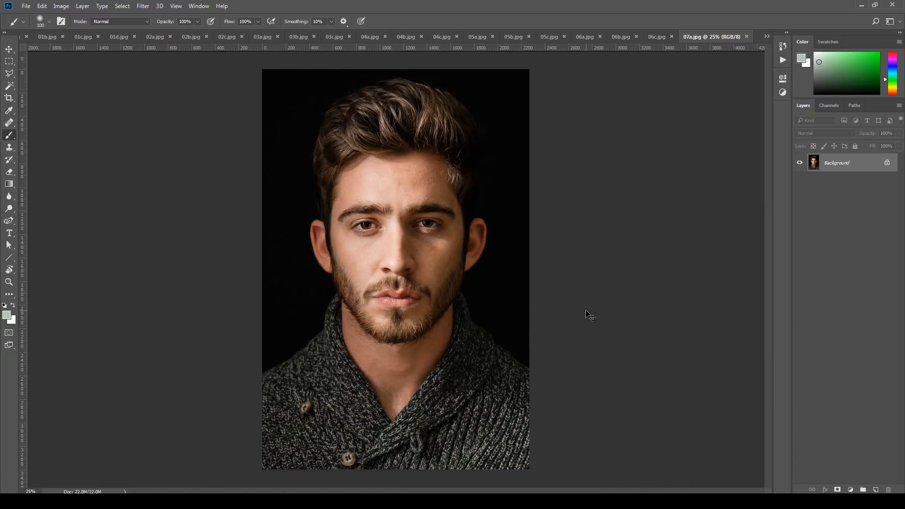
key("ctrl+Tab")
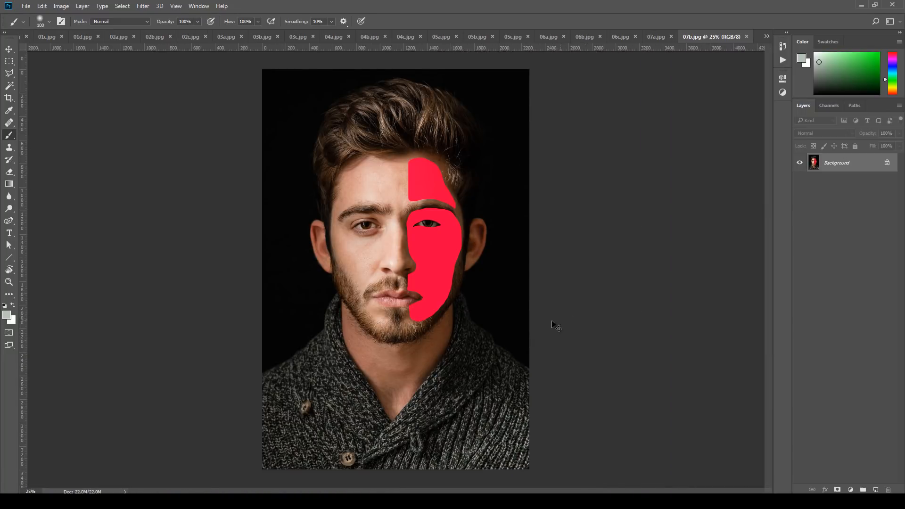
key("ctrl+Tab")
scroll(444, 254, "up", 4)
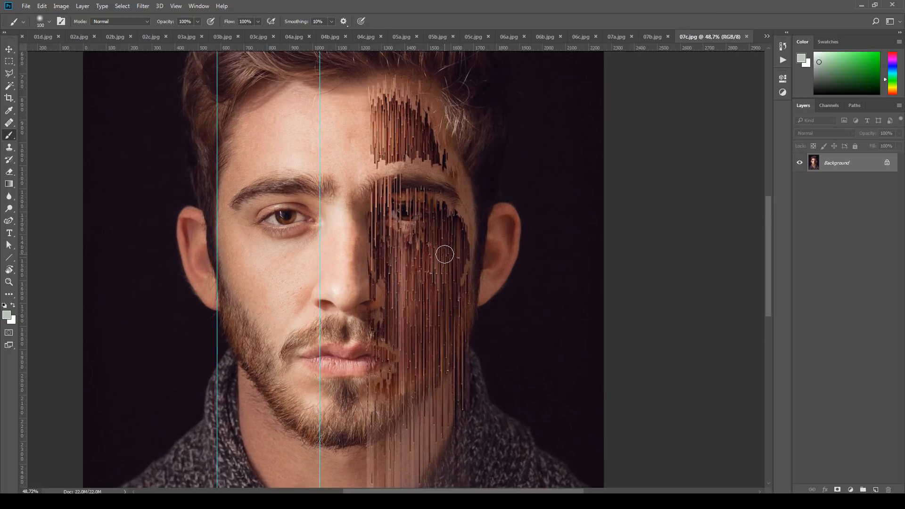
Step: Hide the guides in 07c.jpg and inspect the streaks around the eye and forehead up close
key("ctrl+semicolon")
scroll(443, 253, "up", 2)
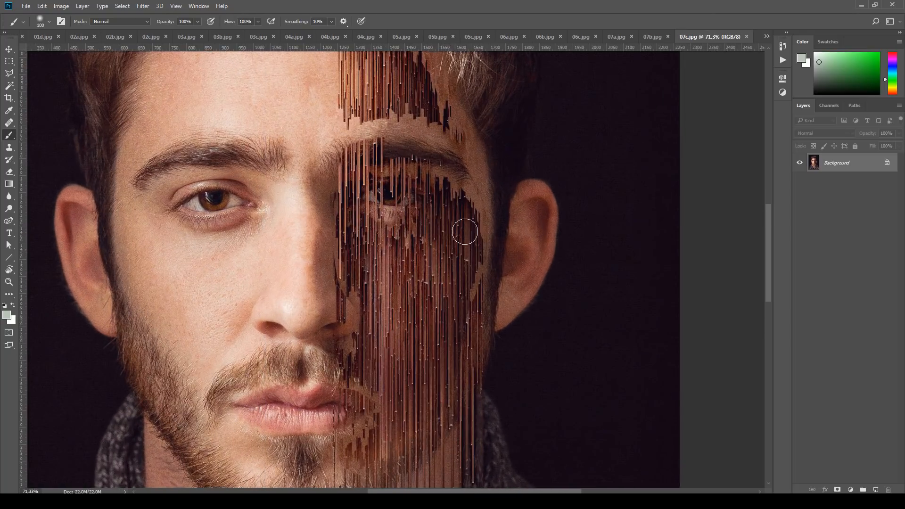
left_click_drag(517, 203, 528, 241)
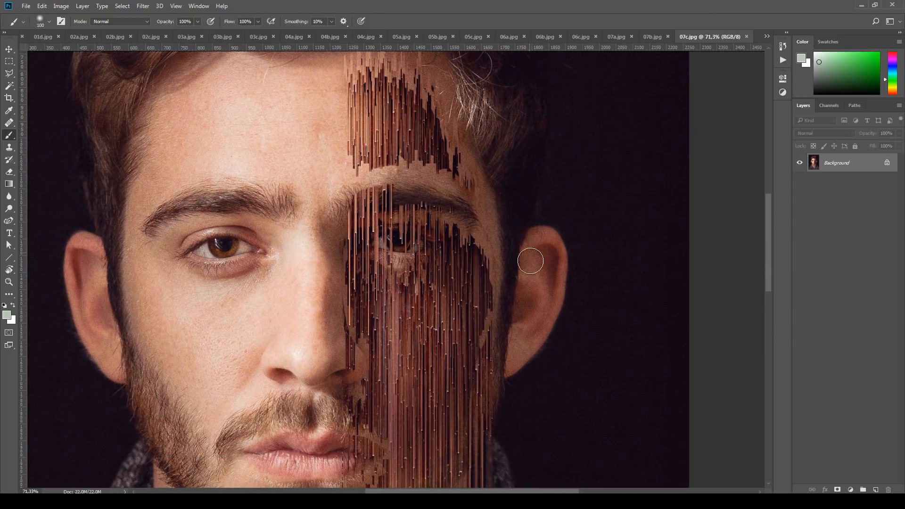
scroll(530, 261, "up", 2)
left_click_drag(522, 349, 543, 422)
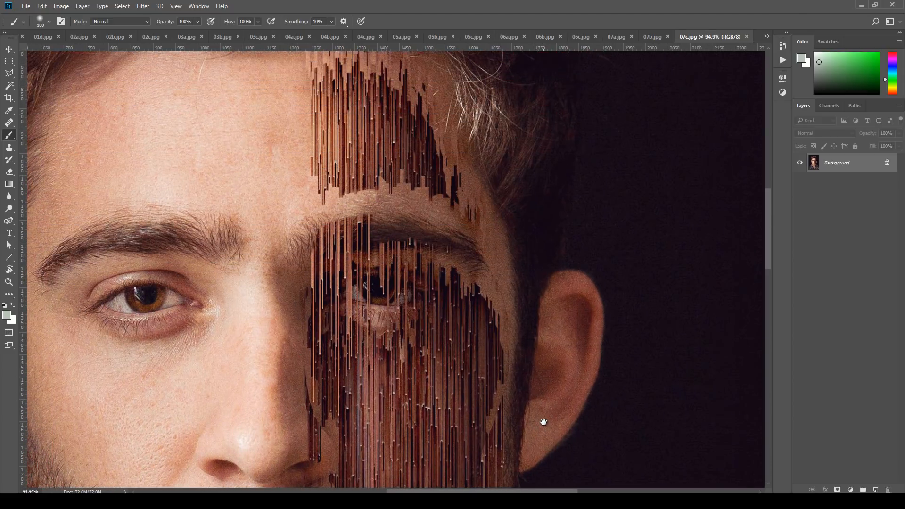
Step: Review the hooded woman series 08a.jpg to 08c.jpg and inspect the streaks on her clothing in 08c.jpg
key("ctrl+Tab")
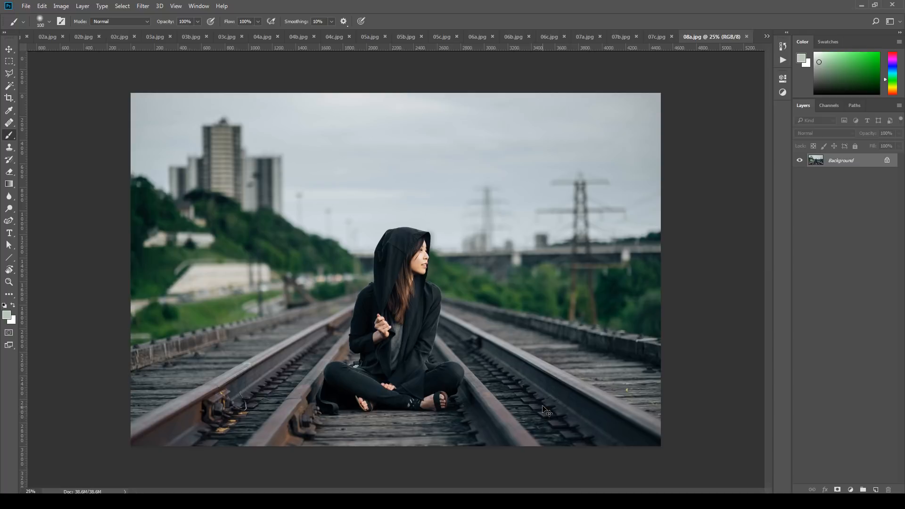
key("ctrl+Tab")
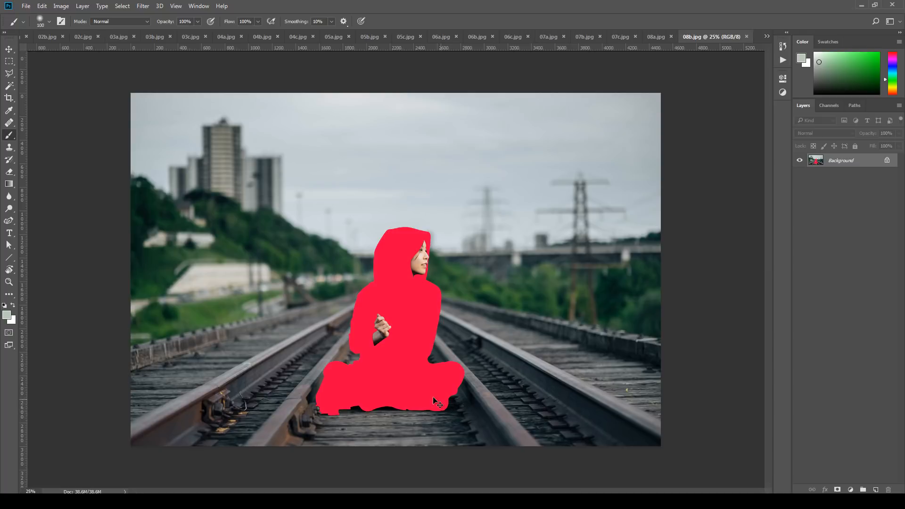
scroll(391, 311, "up", 3)
key("ctrl+Tab")
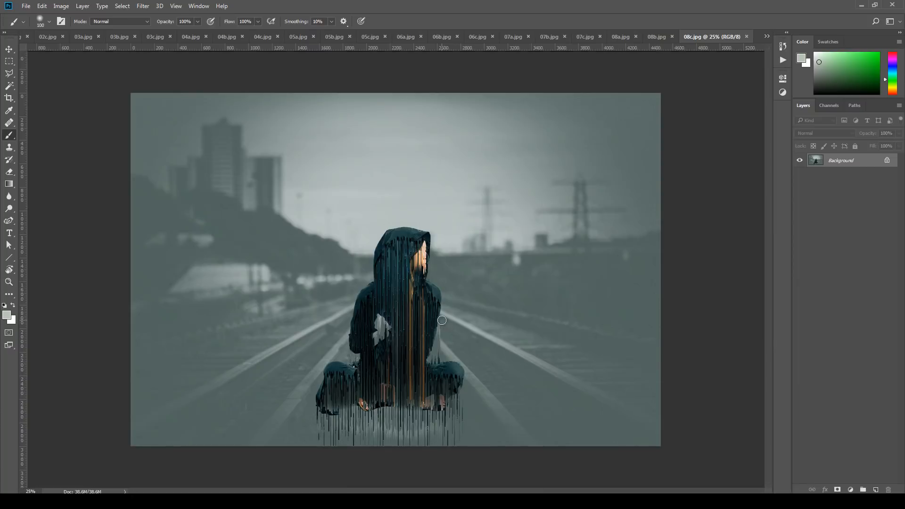
scroll(445, 319, "up", 3)
scroll(445, 319, "up", 1)
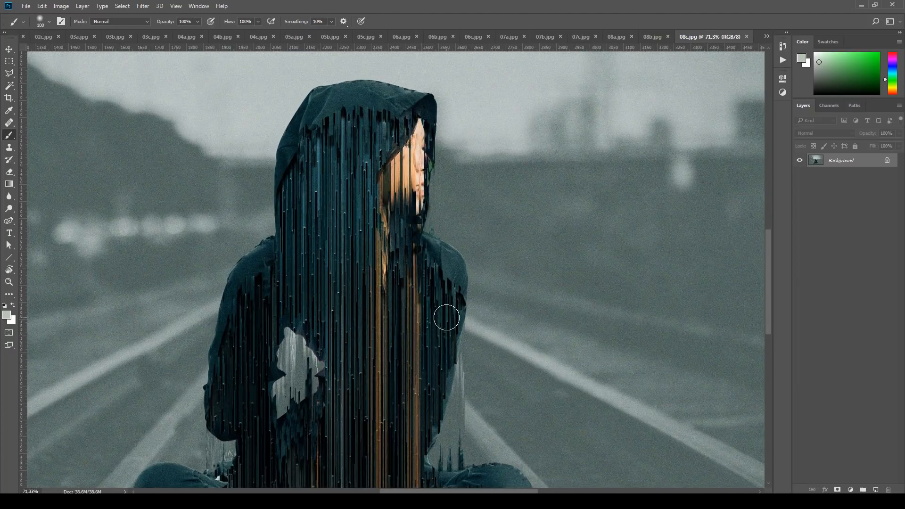
Step: Check the streaks around the hooded woman's legs in 08c.jpg and go through the bearded man series 09a.jpg to 09c.jpg
left_click_drag(445, 312, 448, 202)
scroll(454, 376, "down", 5)
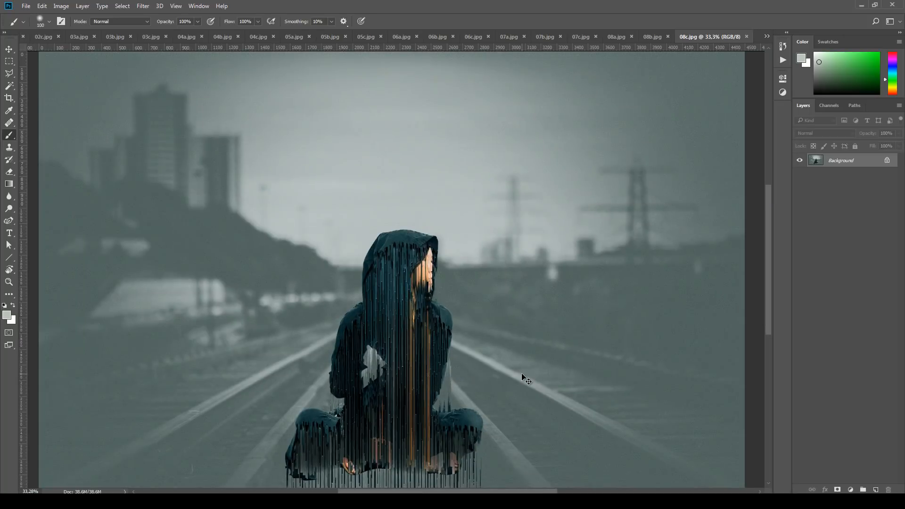
key("ctrl+Tab")
key("ctrl+Tab")
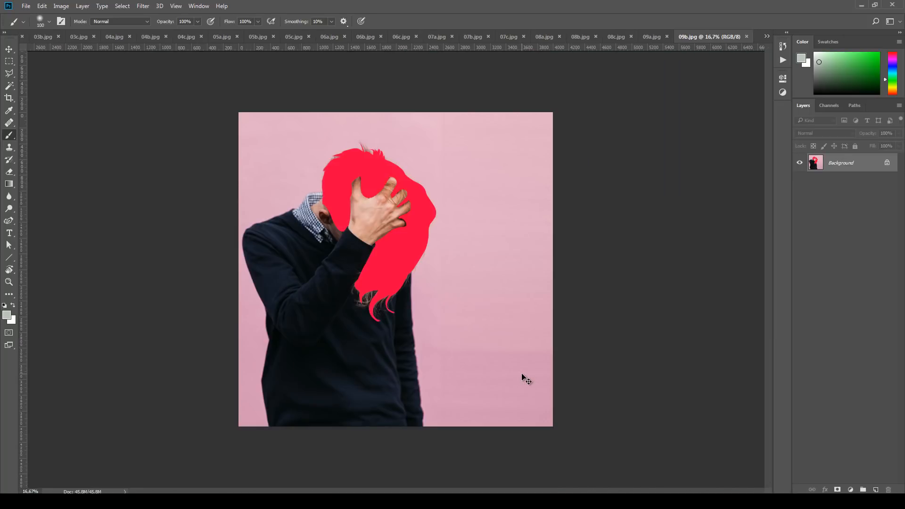
key("ctrl+Tab")
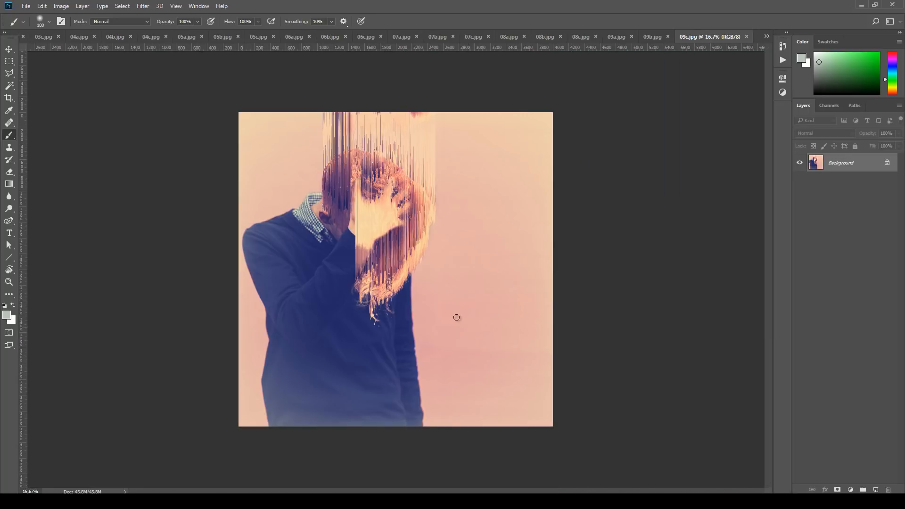
Step: Inspect the vertical streaks across the man's head and up to the image's upper edge in 09c.jpg
scroll(454, 308, "up", 3)
left_click_drag(442, 241, 368, 268)
scroll(265, 260, "up", 3)
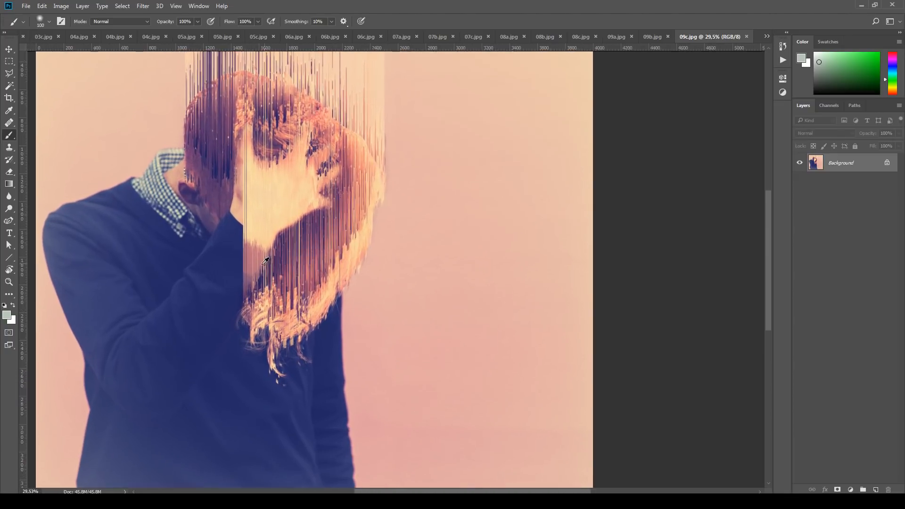
scroll(444, 299, "up", 5)
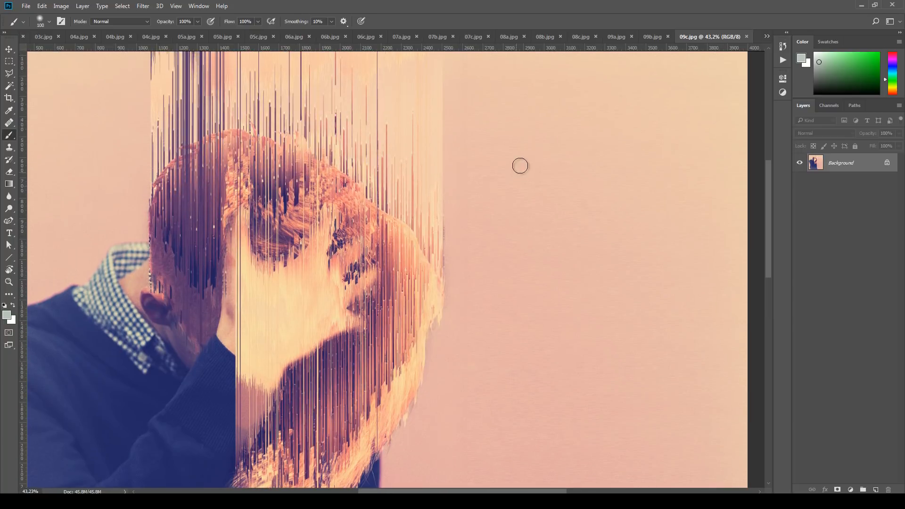
left_click_drag(521, 165, 525, 239)
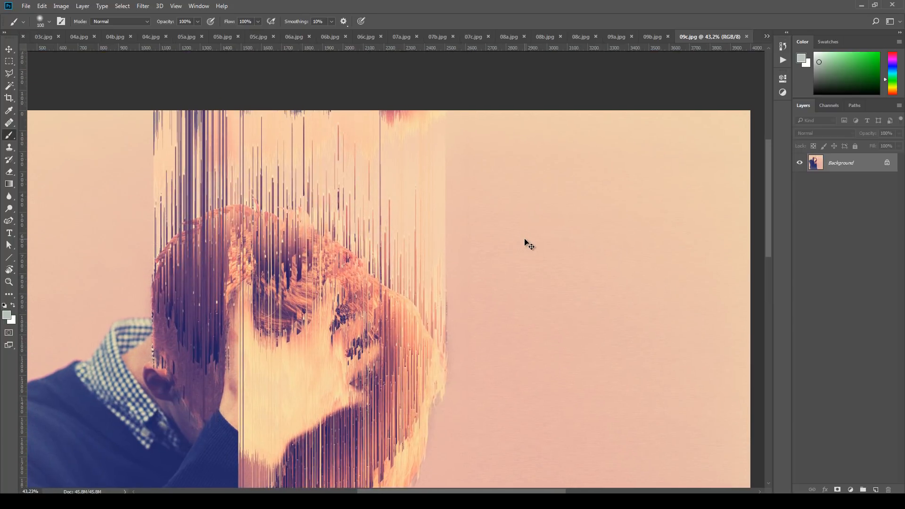
Step: Inspect the horizontal streaks running from the man's face to the image edge in the variant 09d.jpg
key("ctrl+Tab")
scroll(535, 204, "up", 2)
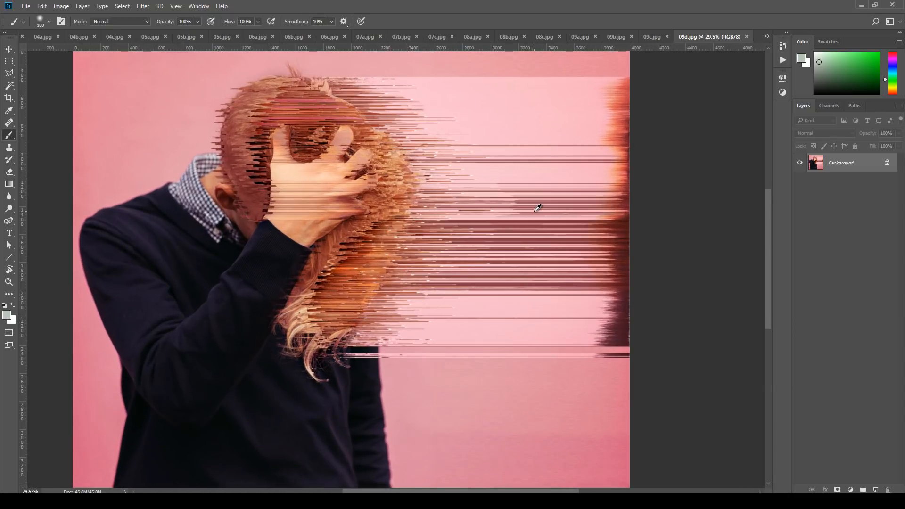
scroll(538, 207, "up", 3)
left_click_drag(573, 176, 558, 240)
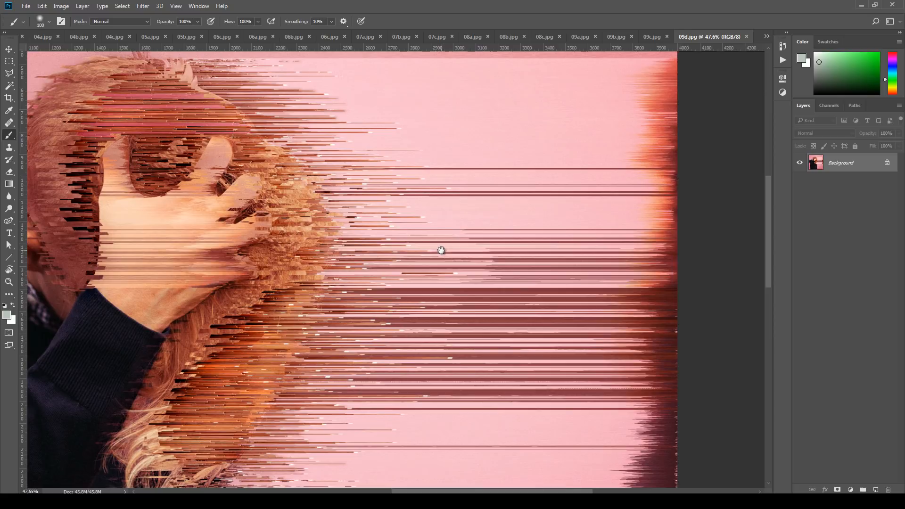
left_click_drag(441, 249, 504, 243)
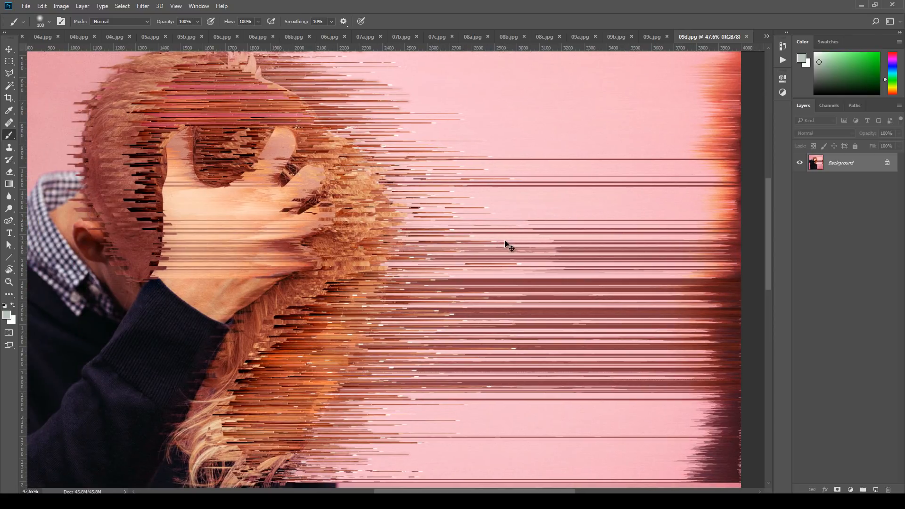
Step: Review the coffee cup series 10a.jpg to 10c.jpg and inspect the horizontal streaks across the cup in 10c.jpg
key("ctrl+Tab")
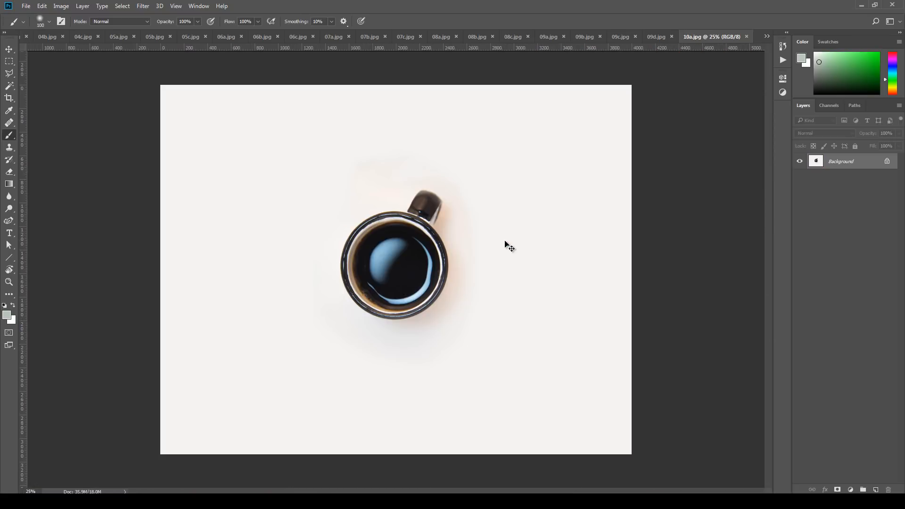
key("ctrl+Tab")
key("ctrl+Tab")
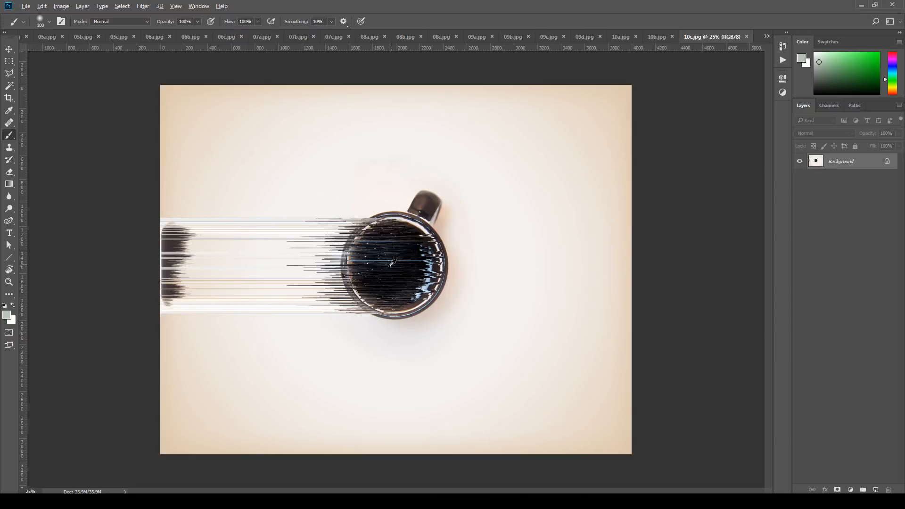
scroll(396, 282, "up", 6)
scroll(441, 302, "up", 6)
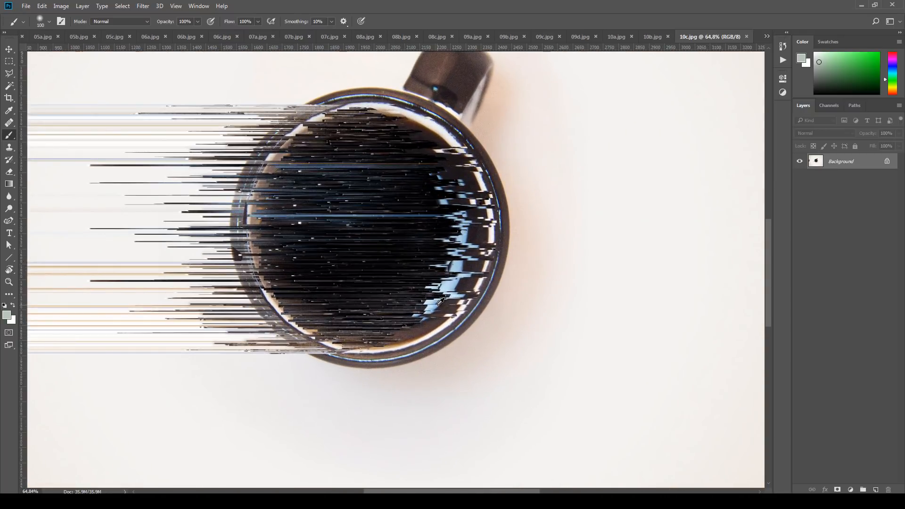
left_click_drag(307, 320, 776, 380)
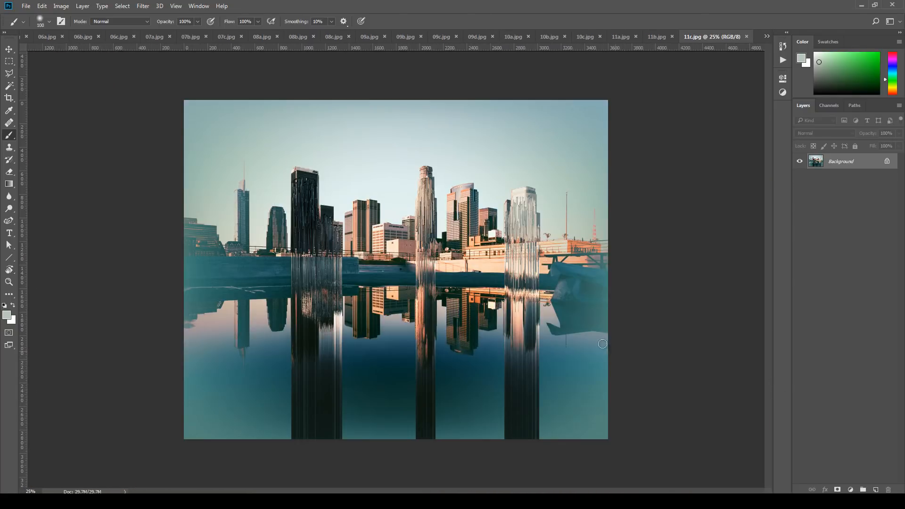
Step: Inspect the streaks on the skyscrapers and their water reflections in 11c.jpg up close
scroll(435, 260, "up", 5)
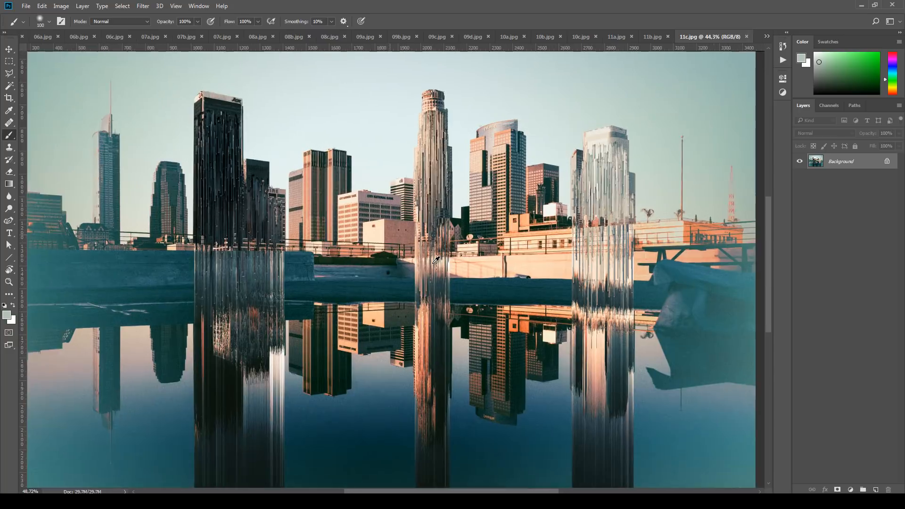
scroll(436, 260, "up", 3)
scroll(272, 260, "up", 4)
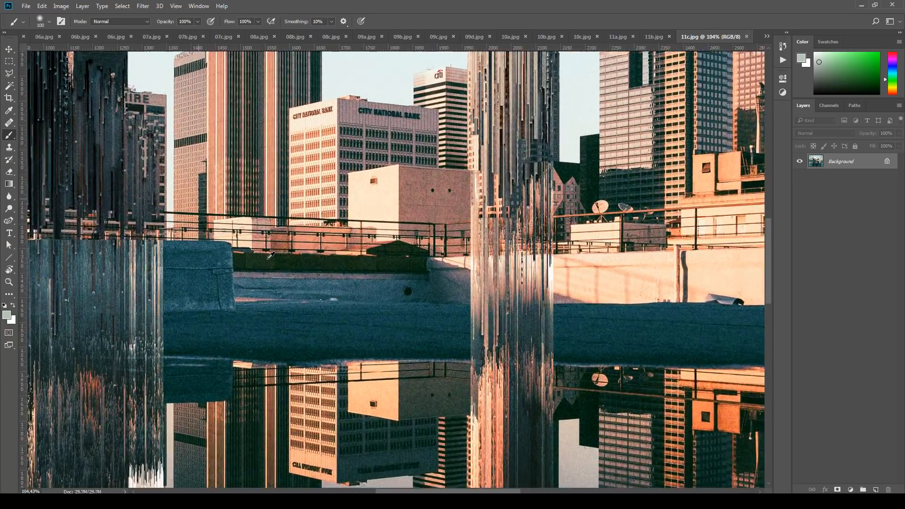
left_click_drag(369, 228, 493, 90)
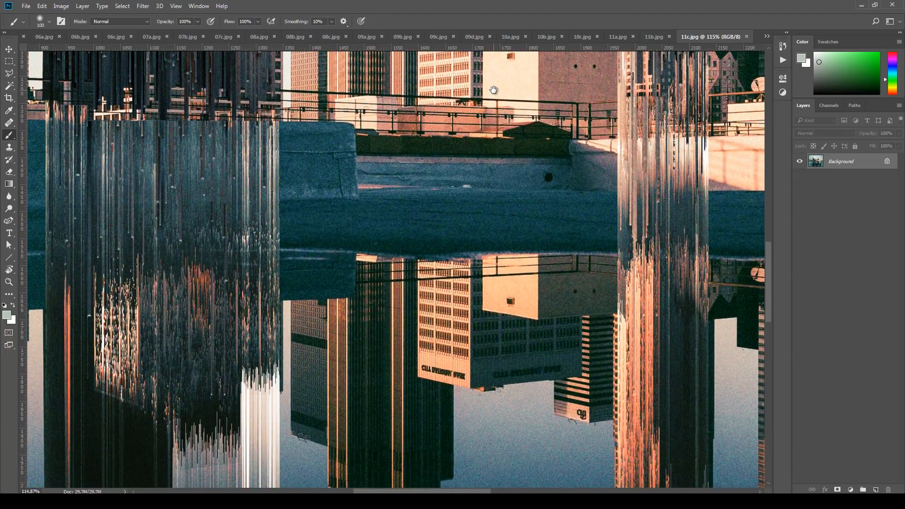
Step: Review the city skyline series 12a.jpg to 12c.jpg and examine the streaked buildings across 12c.jpg, both up close and from farther out
key("ctrl+Tab")
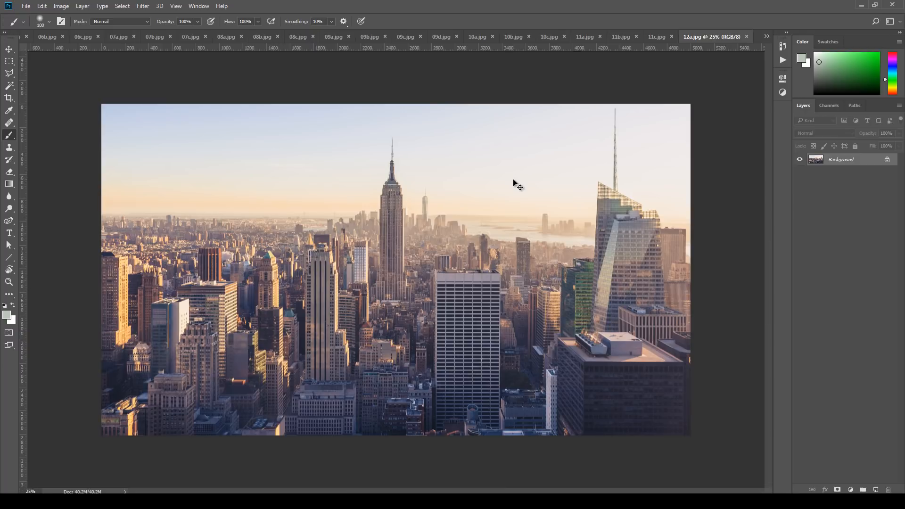
scroll(172, 348, "up", 7)
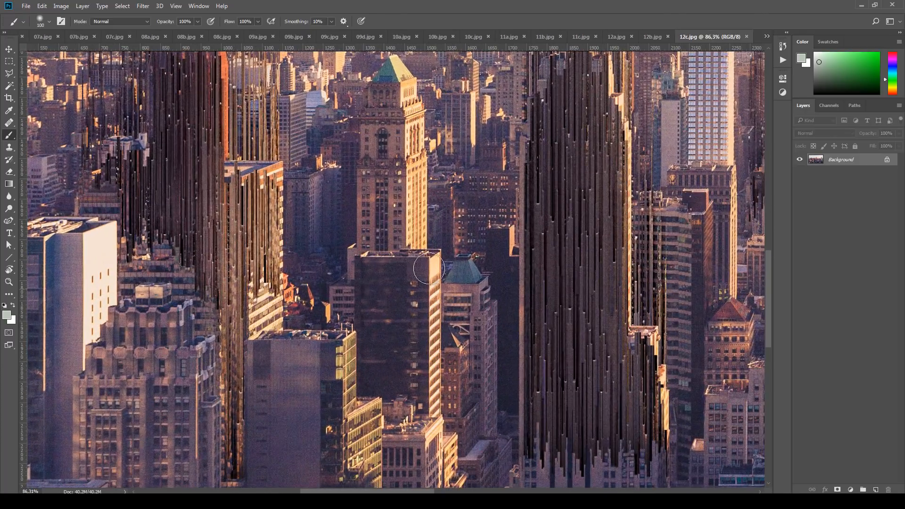
left_click_drag(397, 310, 291, 422)
left_click_drag(568, 265, 324, 436)
left_click_drag(513, 393, 258, 268)
left_click_drag(499, 357, 184, 248)
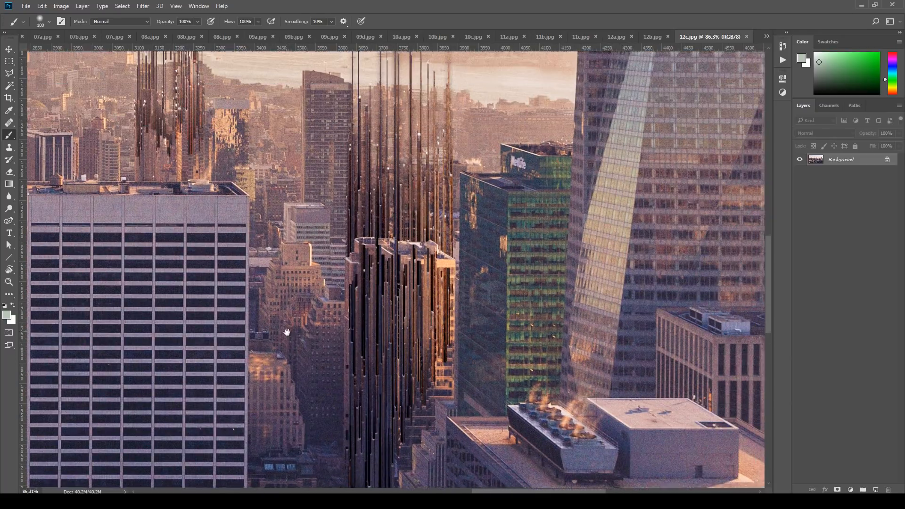
left_click_drag(236, 353, 809, 334)
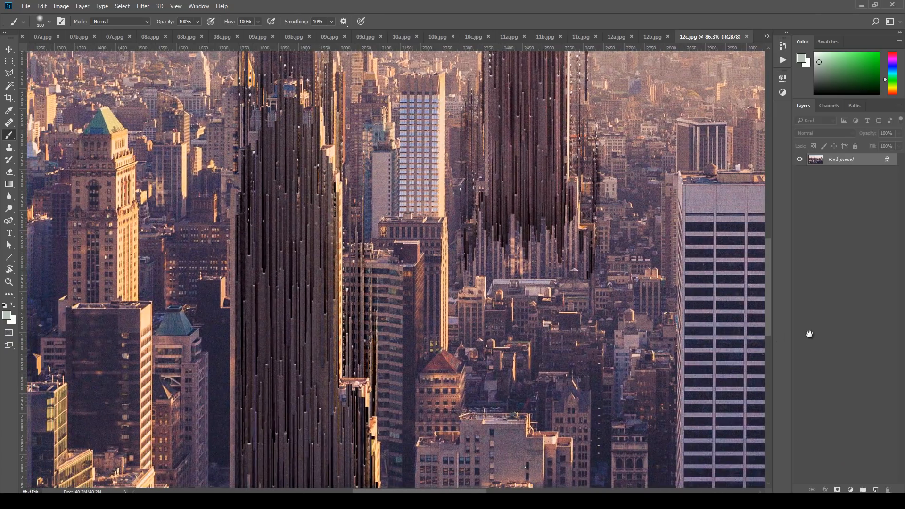
scroll(483, 345, "down", 4)
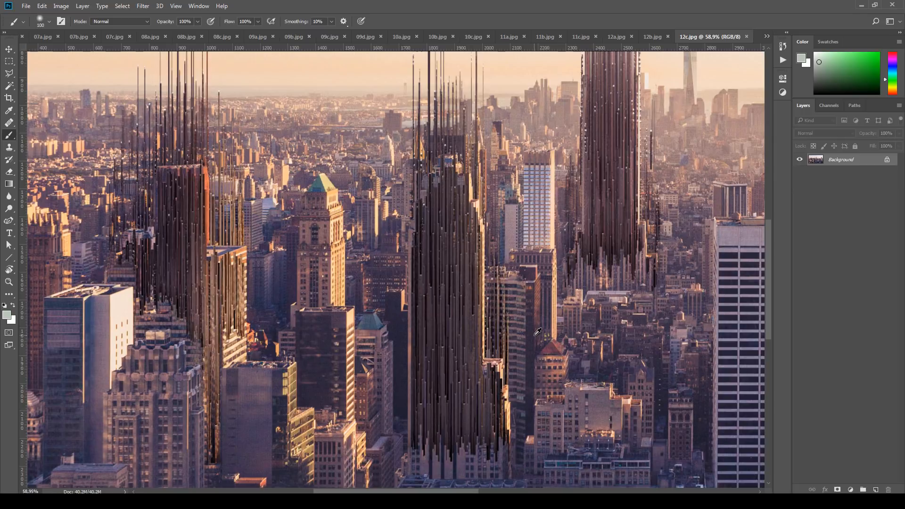
scroll(537, 332, "down", 1)
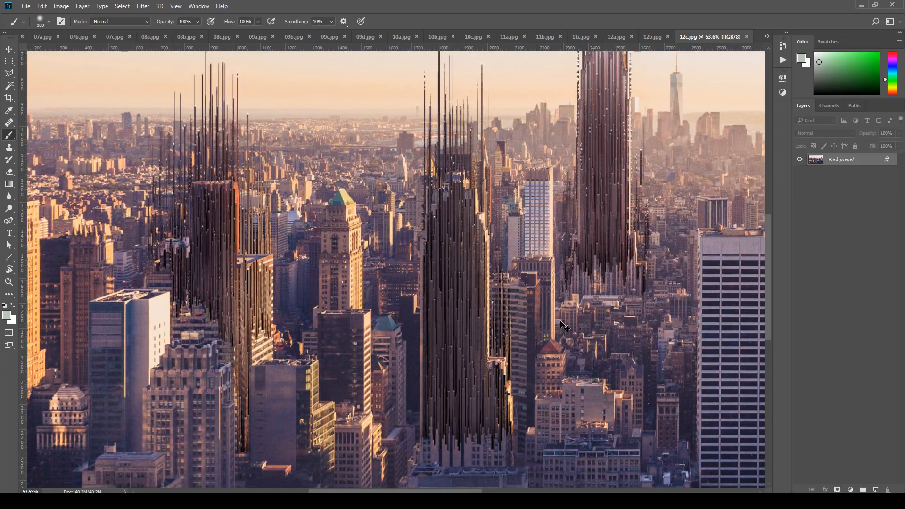
Step: Review the jellyfish series 13a.jpg to 13c.jpg, comparing the streaks above the jellyfish in 13b.jpg and 13c.jpg
key("ctrl+Tab")
key("ctrl+Tab")
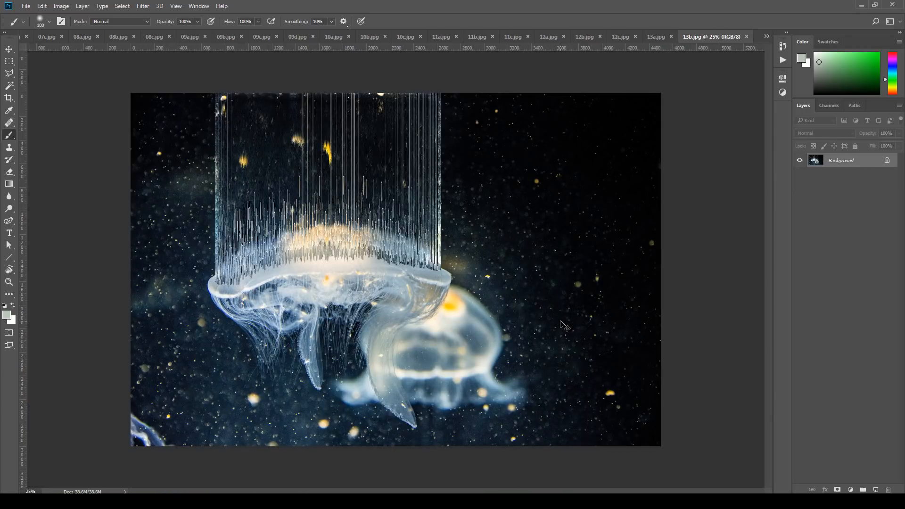
key("ctrl+Tab")
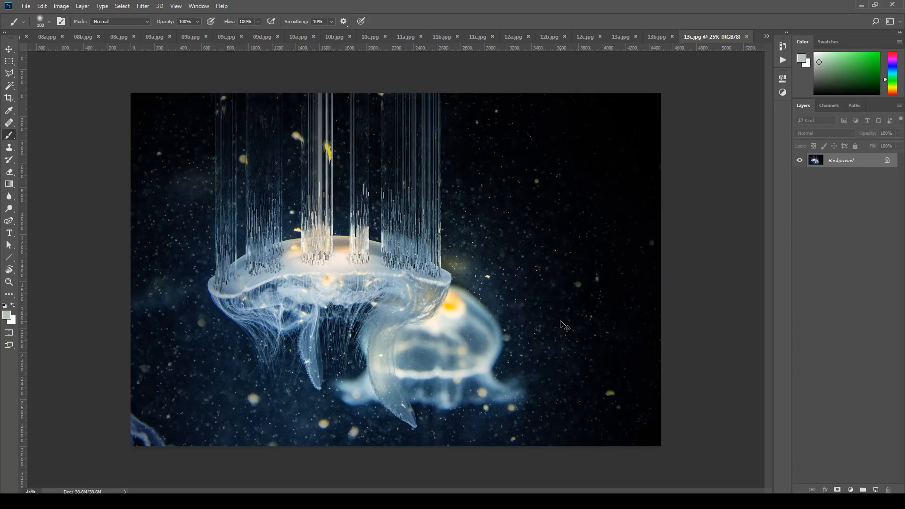
Step: Review the Happy Hour neon sign series 14a.jpg to 14c.jpg and inspect the horizontal streaks in 14c.jpg
key("ctrl+Tab")
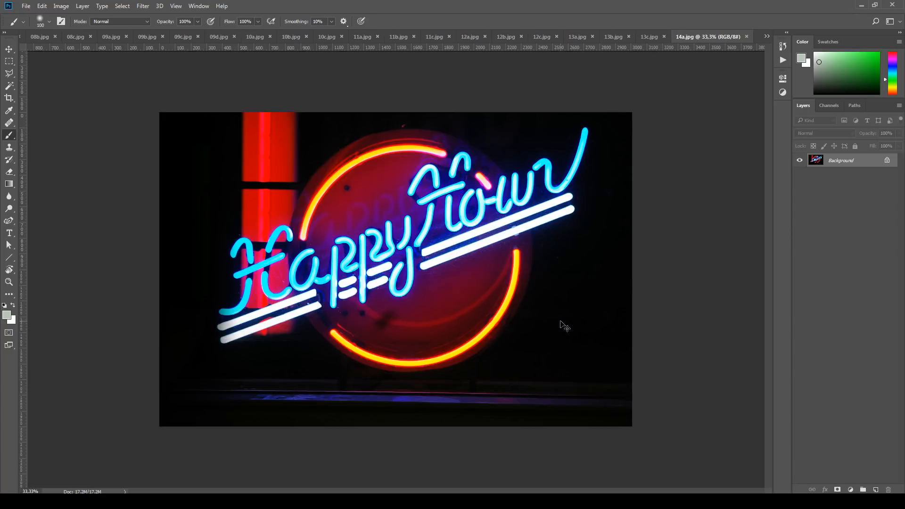
key("ctrl+Tab")
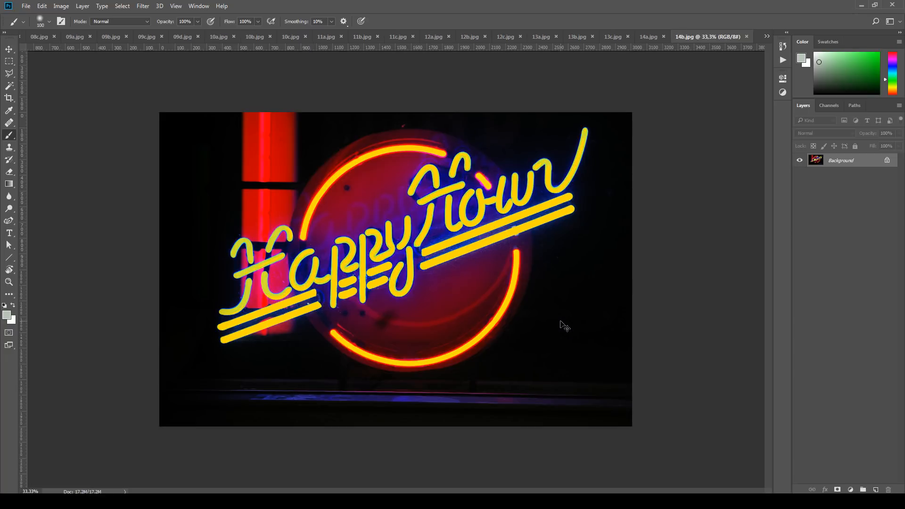
key("ctrl+Tab")
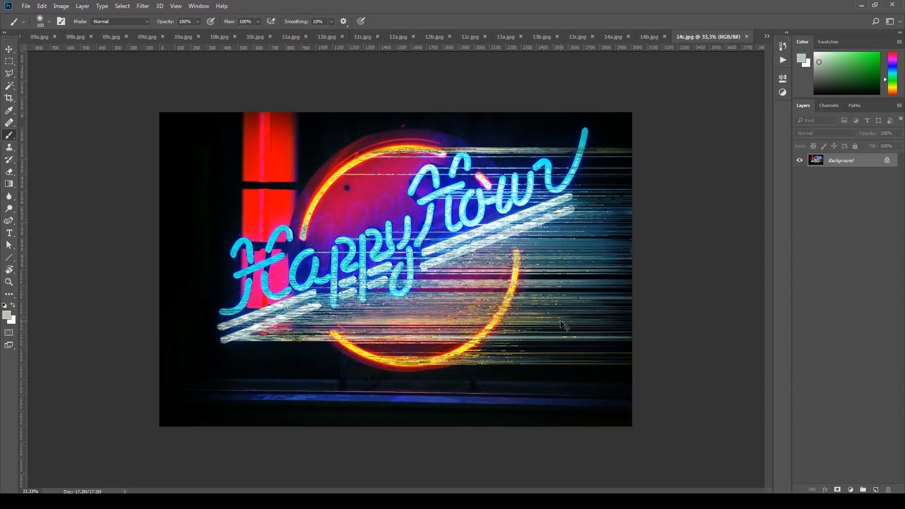
scroll(505, 306, "up", 5)
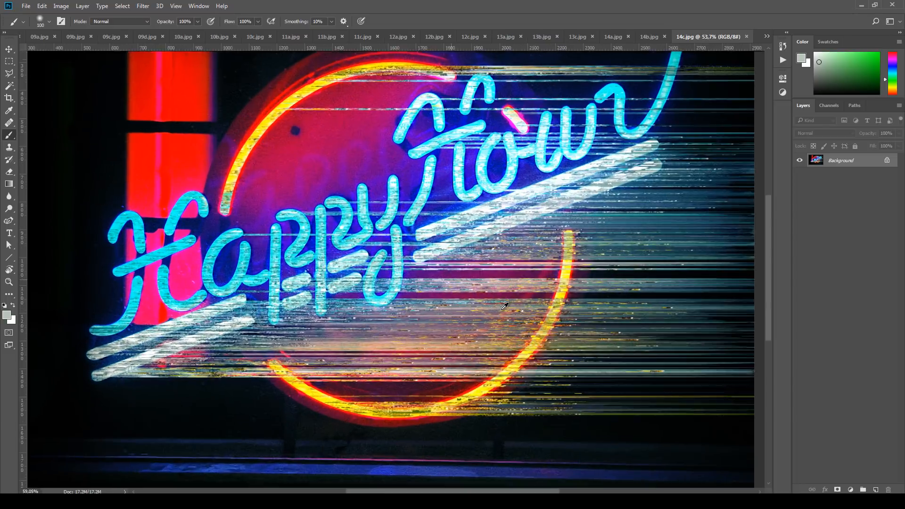
scroll(505, 306, "up", 1)
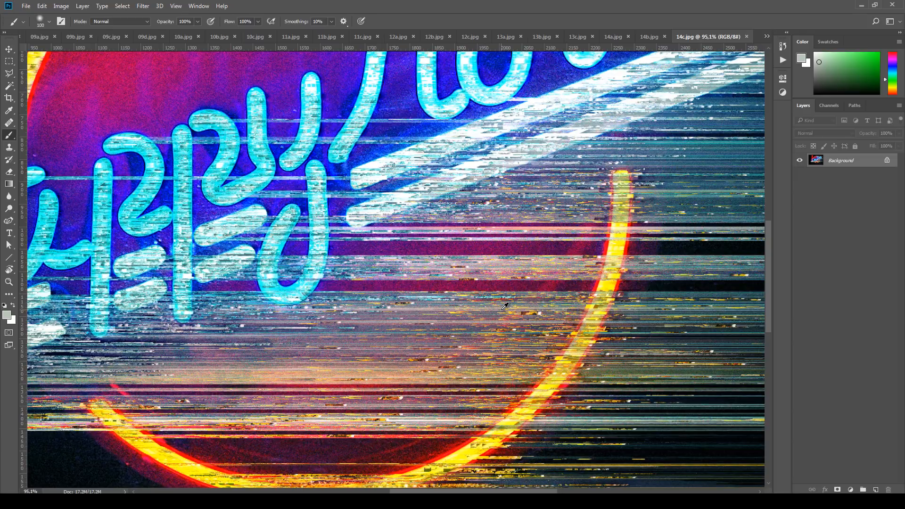
scroll(505, 307, "down", 6)
Step: Review the woman with sunglasses series 15a.jpg to 15c.jpg and inspect the streaks flowing from the lenses in 15c.jpg
key("ctrl+Tab")
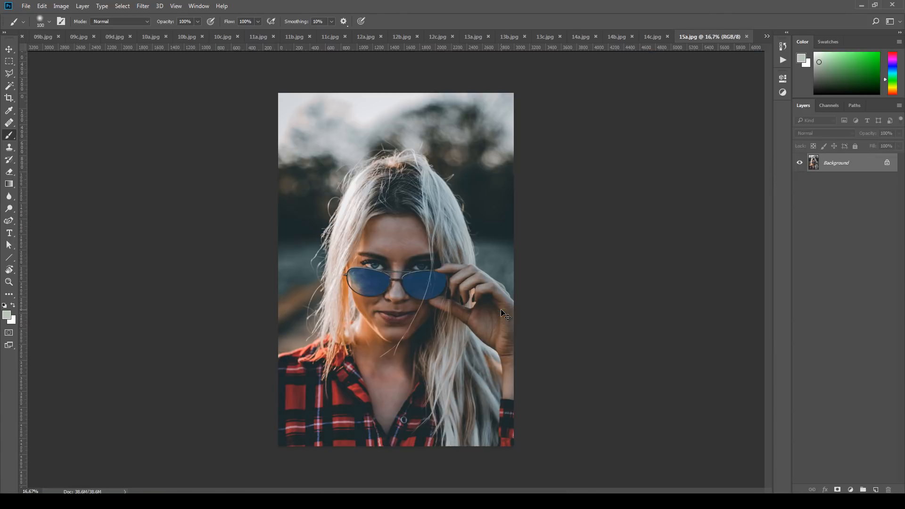
key("ctrl+Tab")
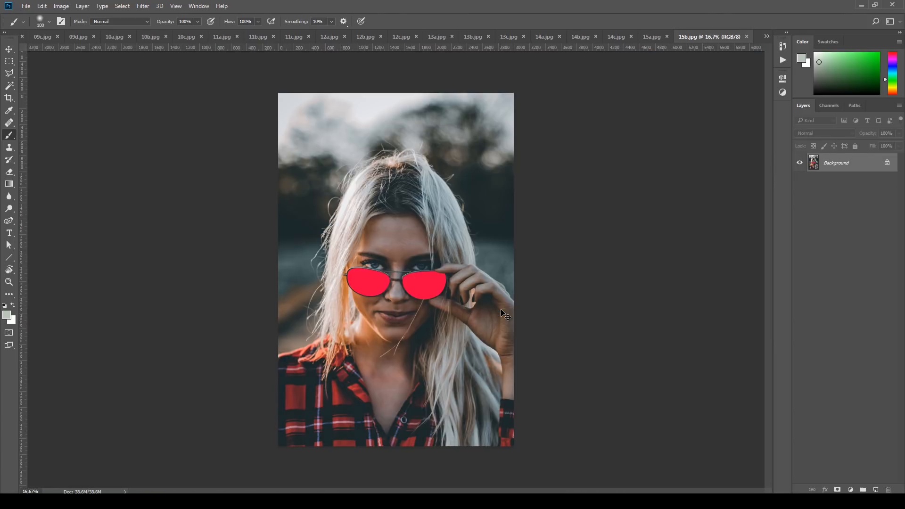
key("ctrl+Tab")
scroll(375, 295, "up", 5)
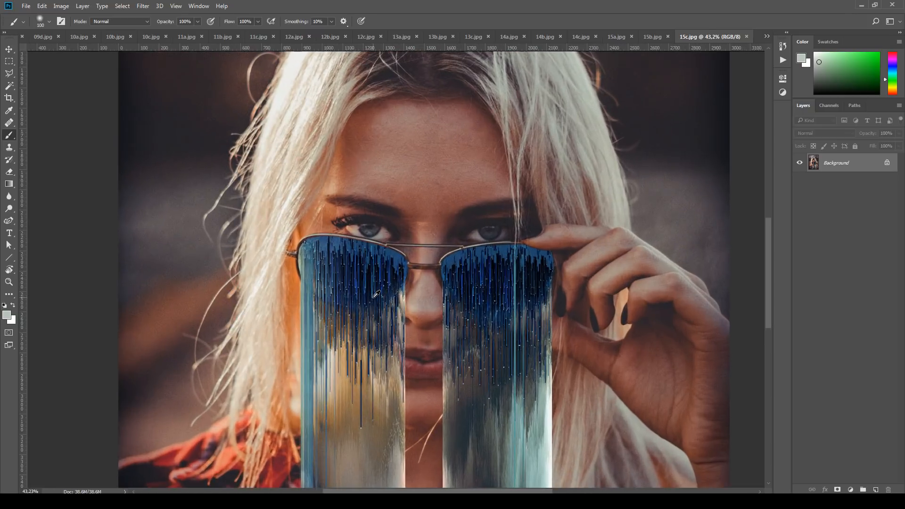
scroll(624, 330, "up", 3)
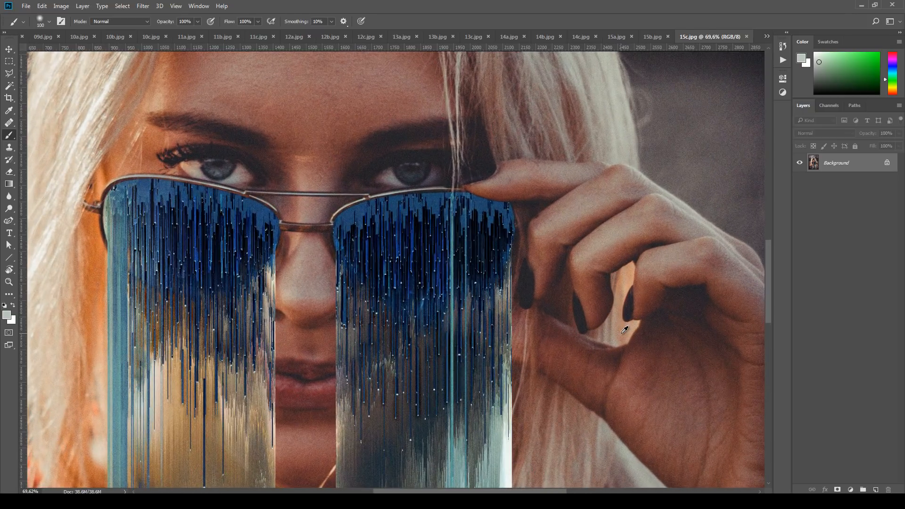
left_click_drag(549, 324, 626, 309)
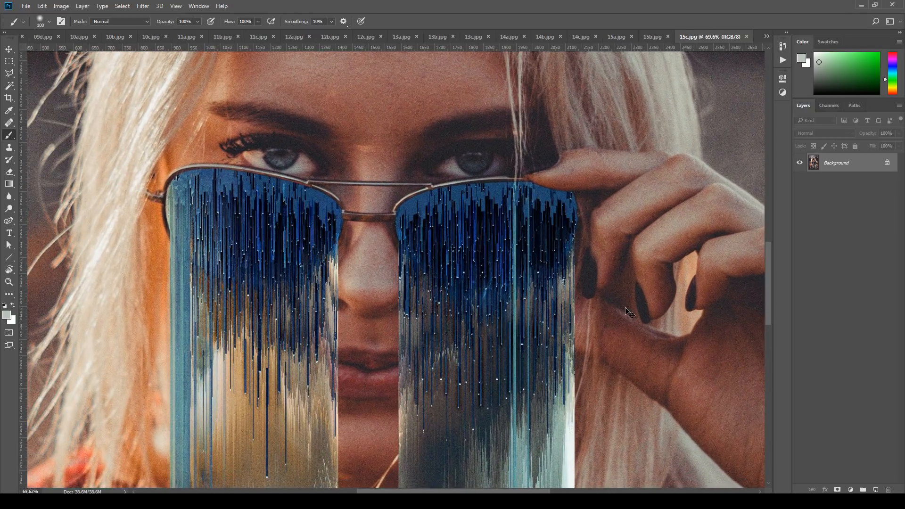
Step: Review the bust series 16a.jpg to 16c.jpg and inspect the vertical streaks down the chest and pedestal in 16c.jpg
key("ctrl+Tab")
key("ctrl+Tab")
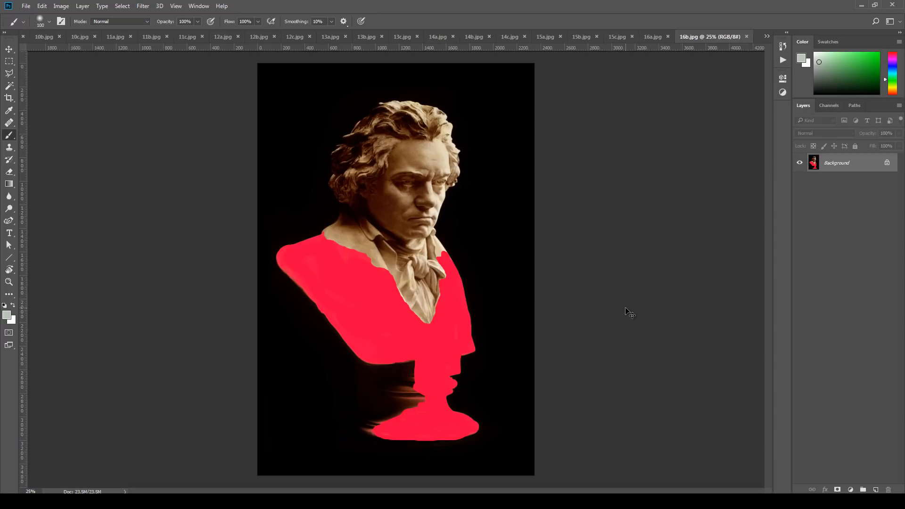
key("ctrl+Tab")
scroll(351, 347, "up", 3)
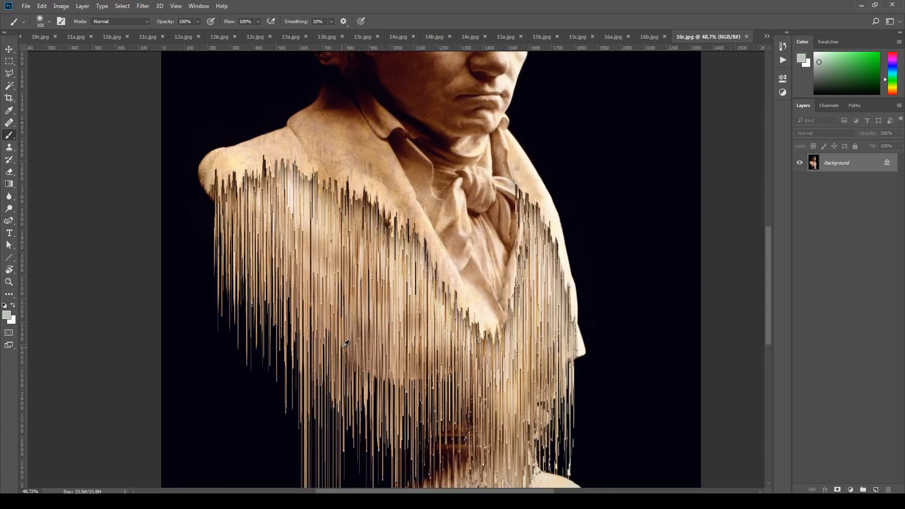
scroll(345, 344, "up", 2)
left_click_drag(554, 387, 526, 203)
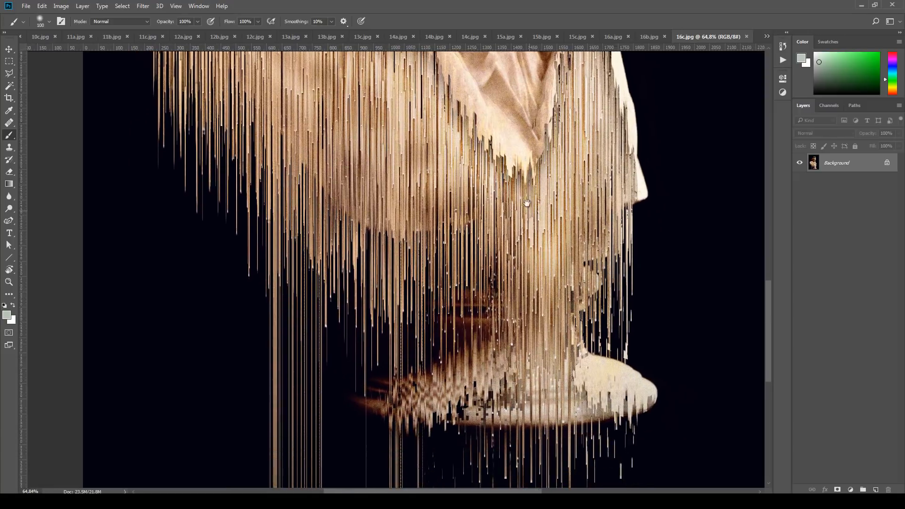
scroll(527, 203, "down", 2)
scroll(514, 216, "down", 1)
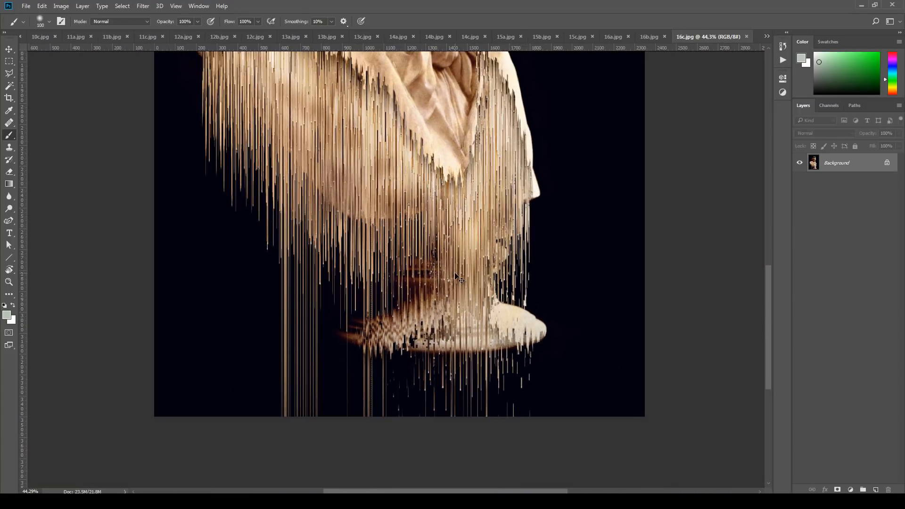
scroll(456, 277, "down", 3)
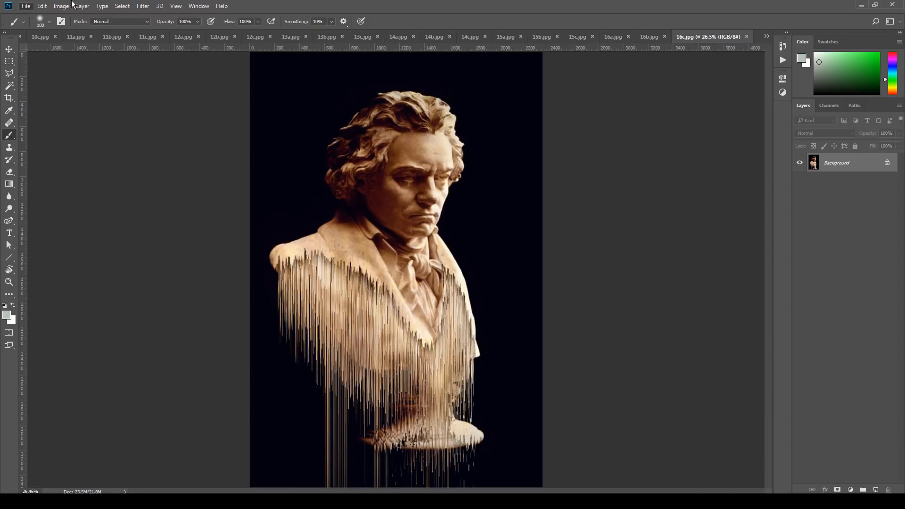
Step: Close all the open example images at once
key("alt+s")
left_click(23, 6)
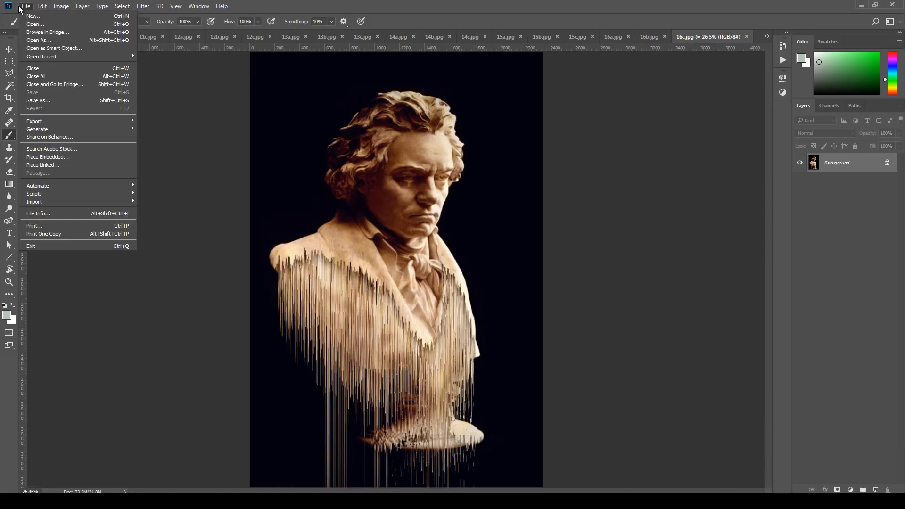
left_click(105, 77)
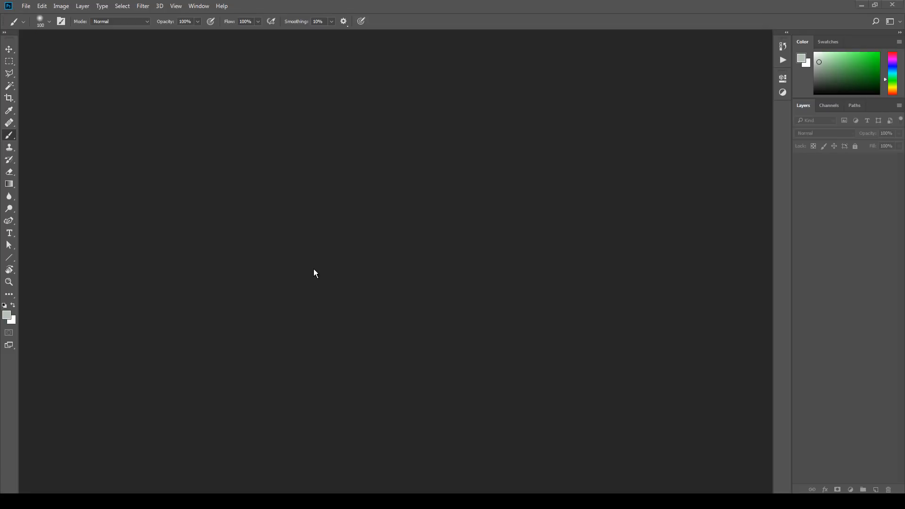
Step: Show the Actions panel and load the action file Artistic Pixel Sorter - Photoshop Actions from the Files folder
left_click(196, 7)
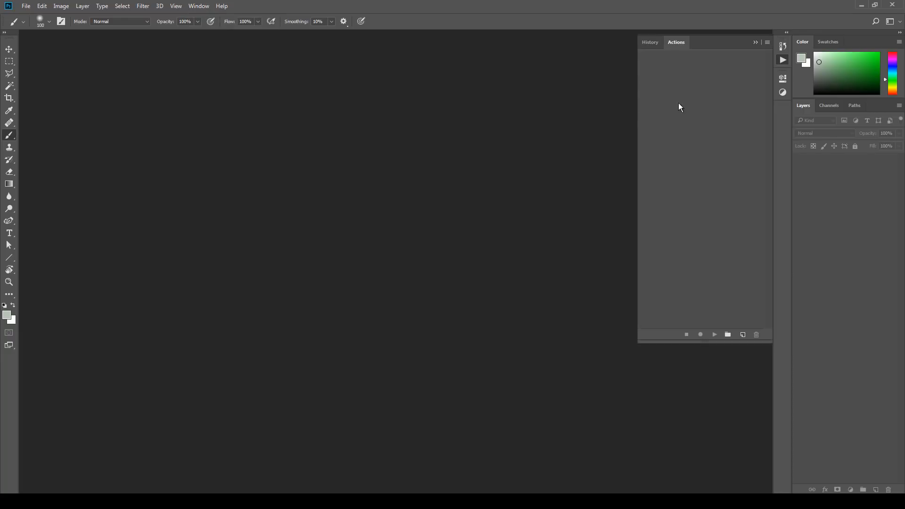
left_click(767, 42)
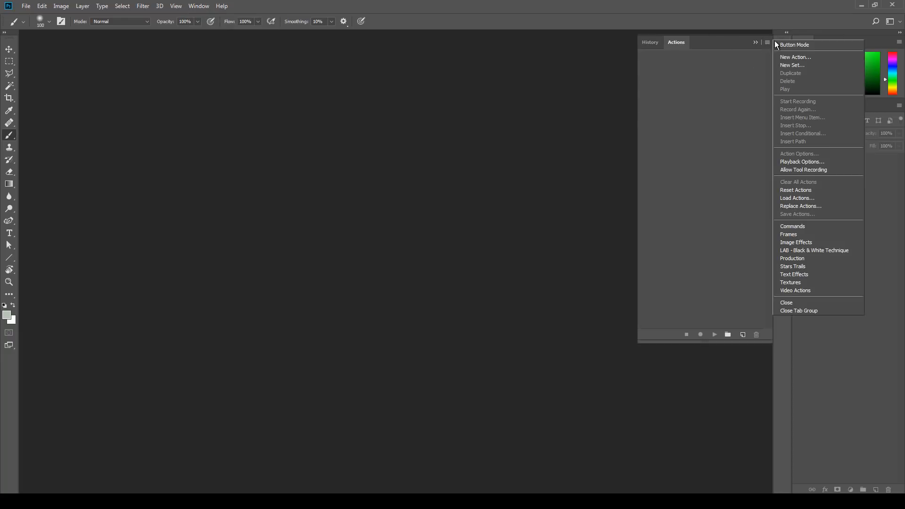
left_click(797, 198)
left_click(296, 211)
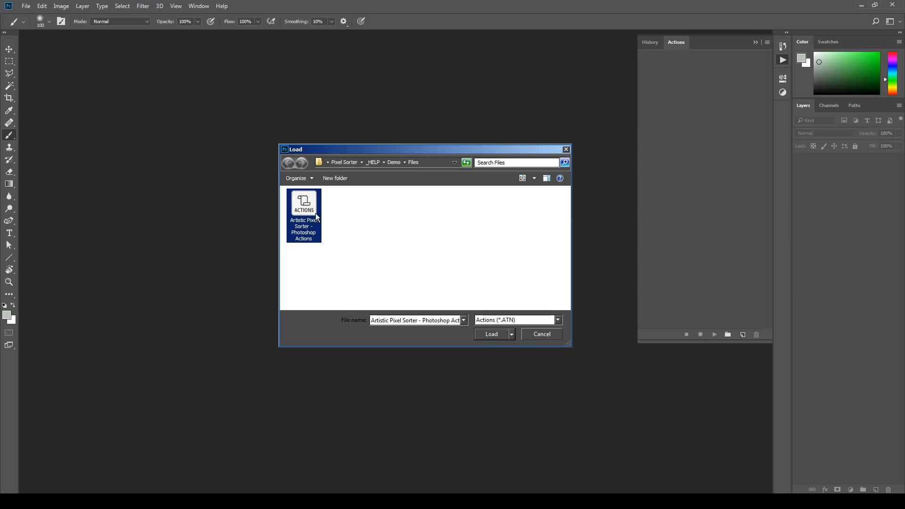
left_click(491, 337)
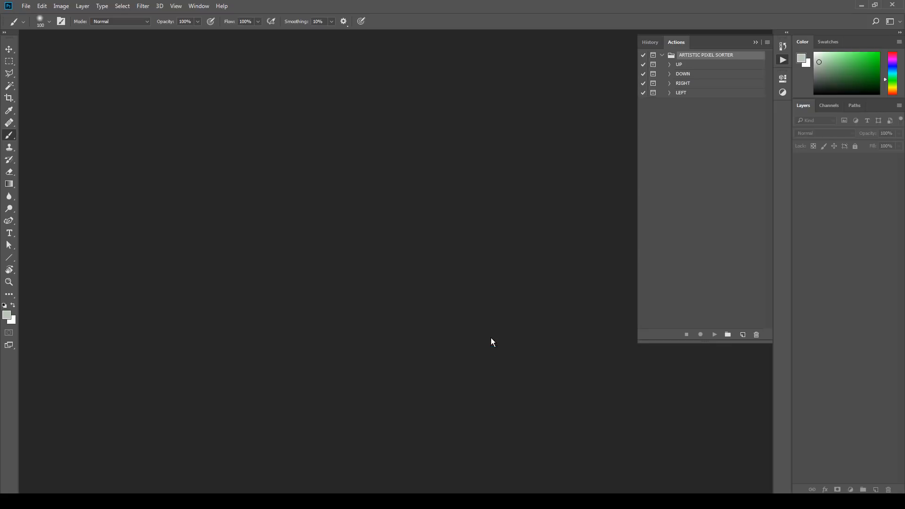
Step: Look through the DOWN, RIGHT, LEFT and UP actions in the ARTISTIC PIXEL SORTER set
left_click(687, 73)
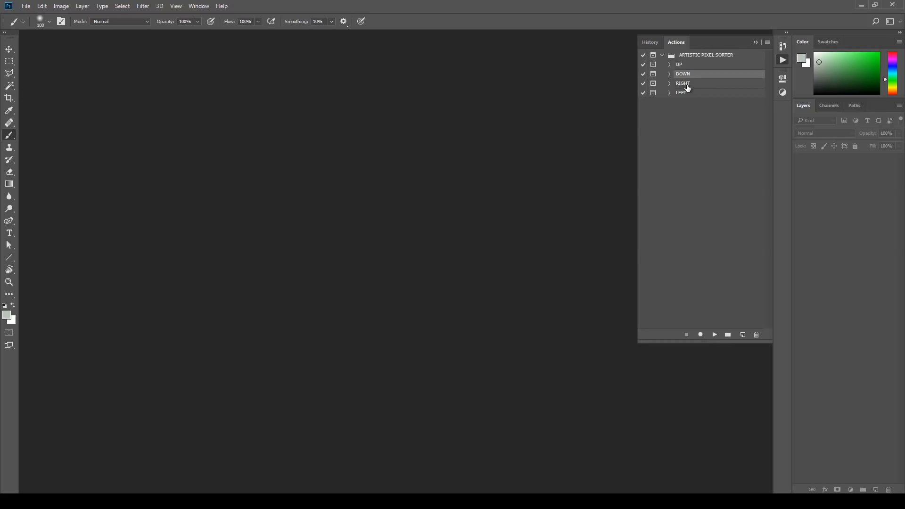
left_click(687, 85)
left_click(683, 92)
left_click(683, 83)
left_click(684, 74)
left_click(683, 65)
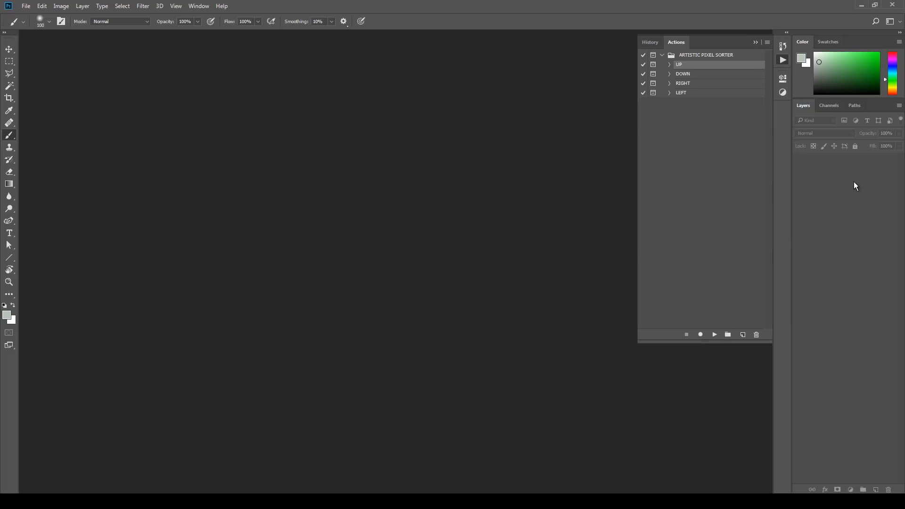
Step: Confirm the Layers panel options with Use Default Masks on Fill Layers, Expand New Effects and Add "copy" to Copied Layers and Groups enabled
left_click(899, 105)
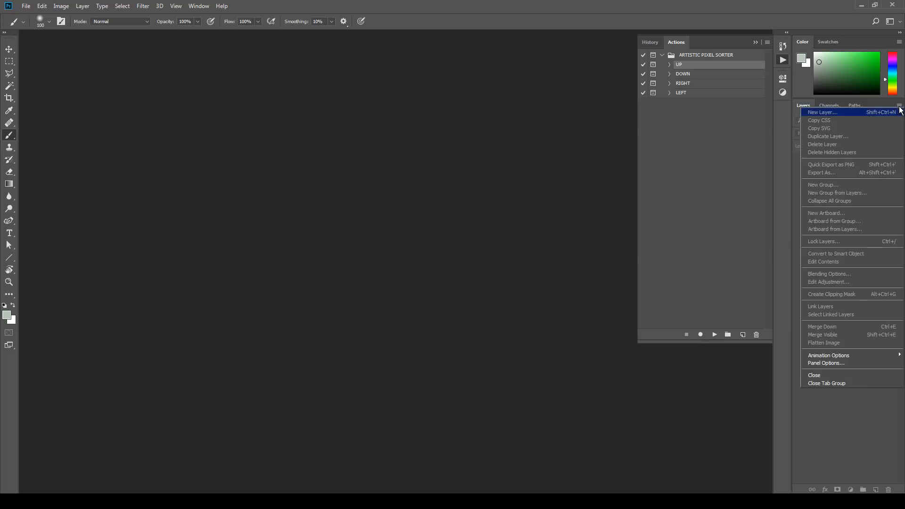
left_click(823, 362)
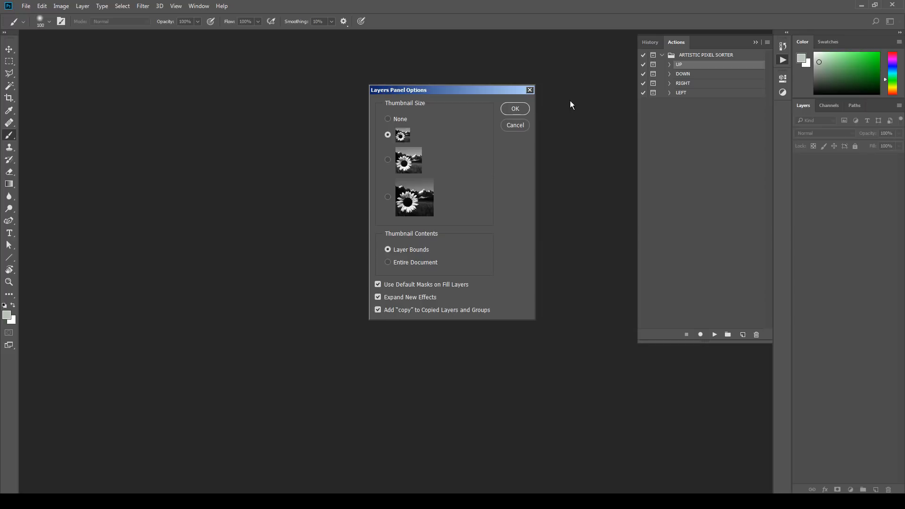
left_click(517, 111)
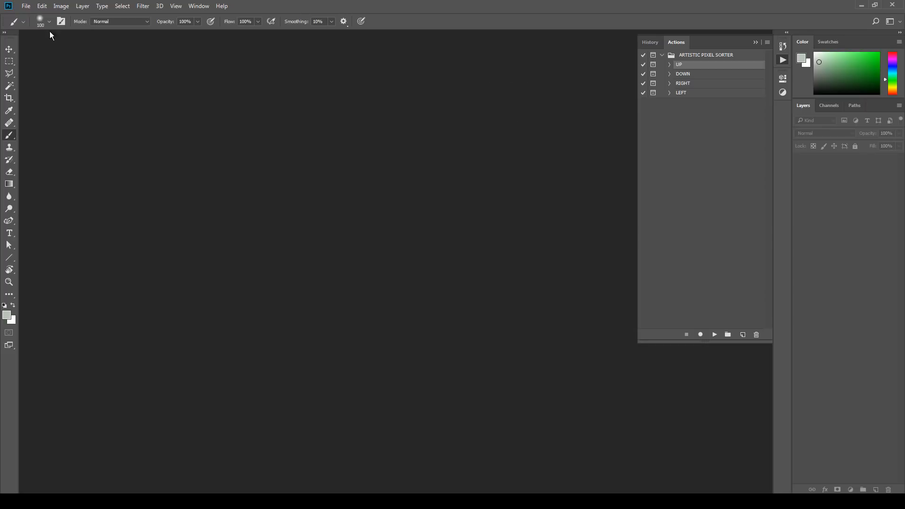
Step: Open the bust image Demo0 from the Examples folder
left_click(26, 7)
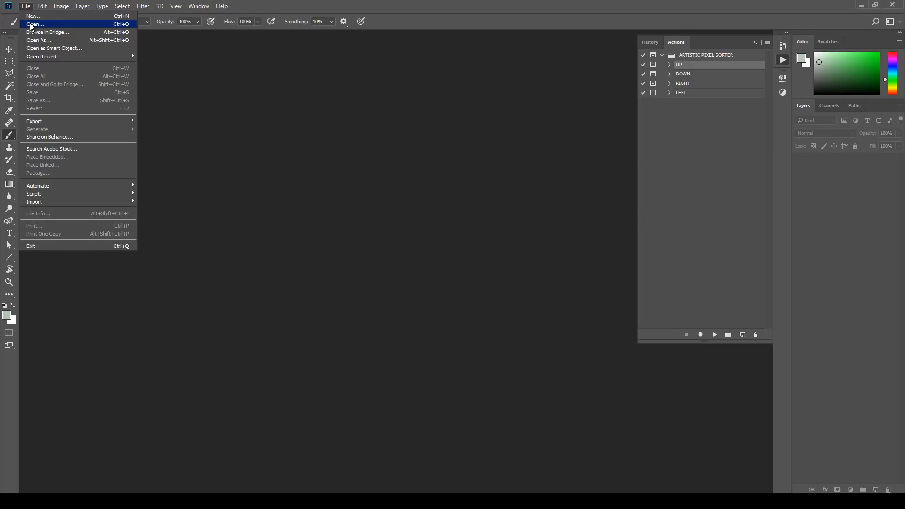
left_click(32, 24)
left_click(289, 204)
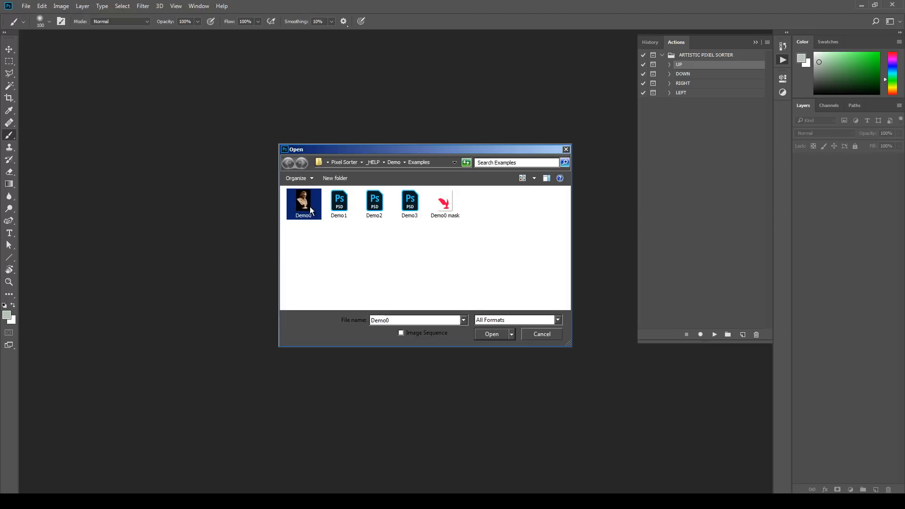
left_click(490, 334)
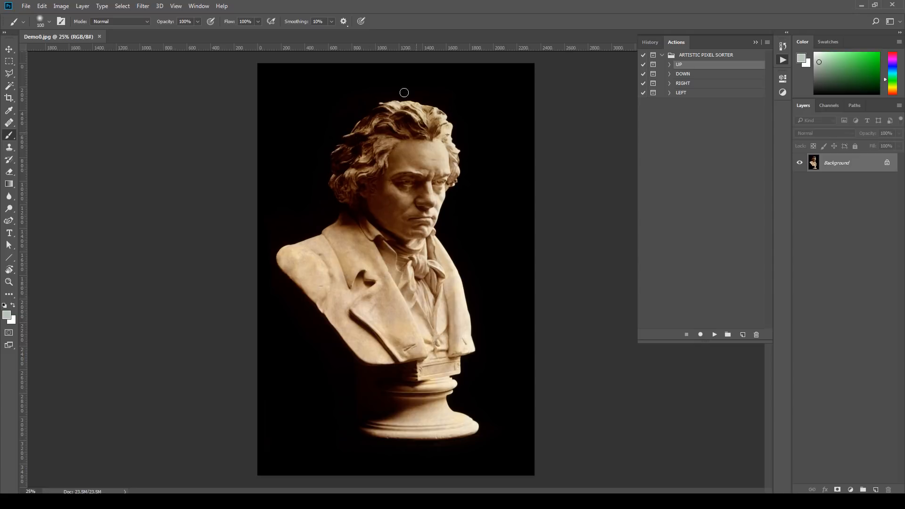
Step: Check the image's colour mode and bit depth, and examine its dimensions and resolution in Image Size without applying changes
left_click(61, 6)
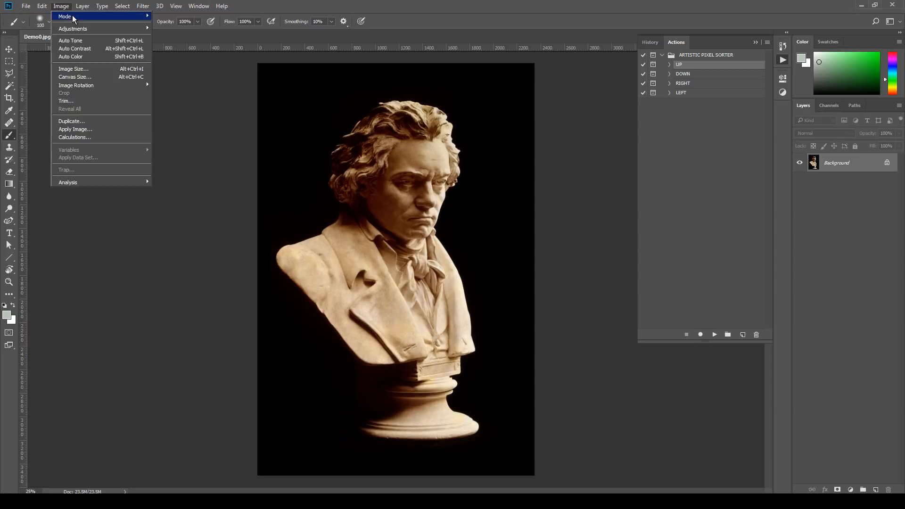
mouse_move(73, 16)
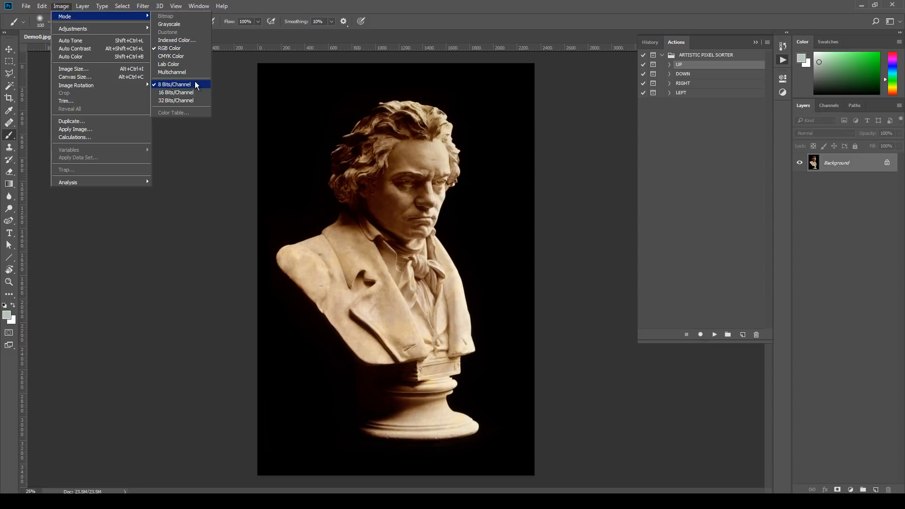
left_click(87, 69)
left_click_drag(558, 217, 591, 272)
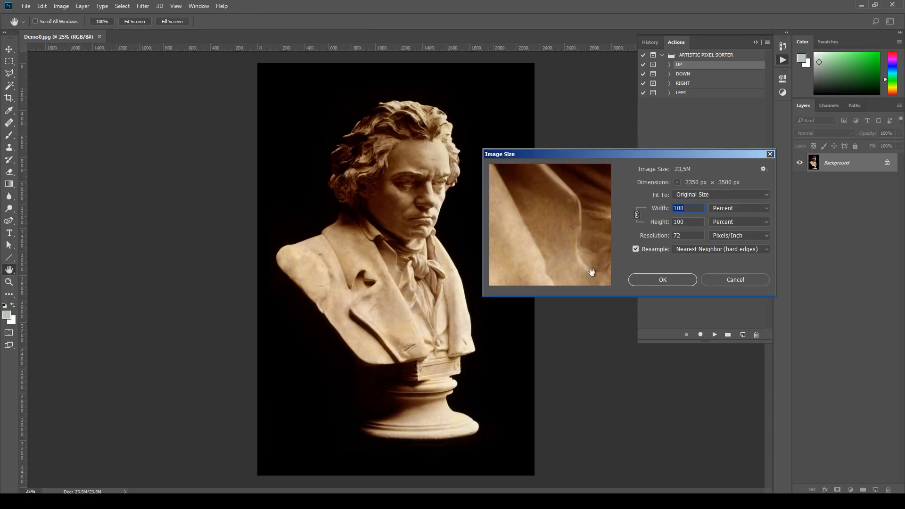
left_click(686, 238)
left_click(738, 208)
left_click(721, 222)
left_click(685, 223)
left_click(691, 221)
double_click(690, 221)
left_click(724, 279)
Step: With the Brush tool active, reset the foreground and background colours to default black and white, and collapse the Actions panel
key("b")
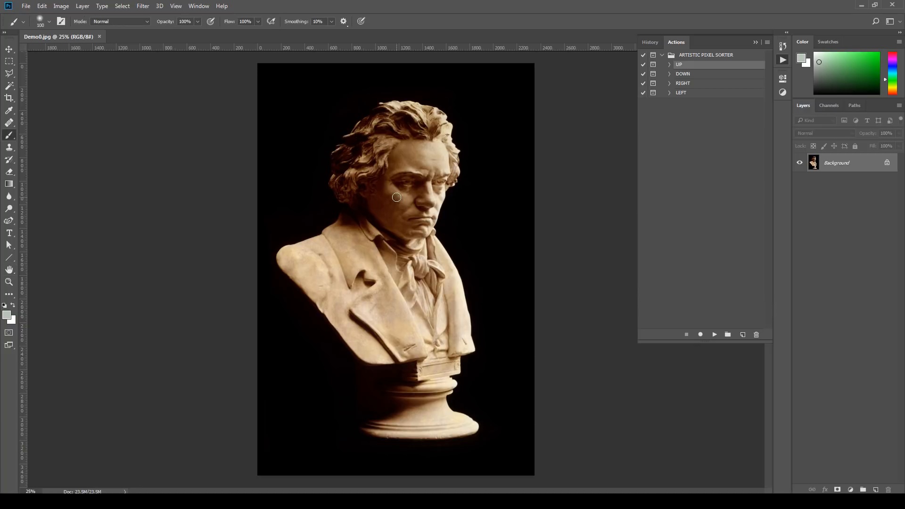
key("d")
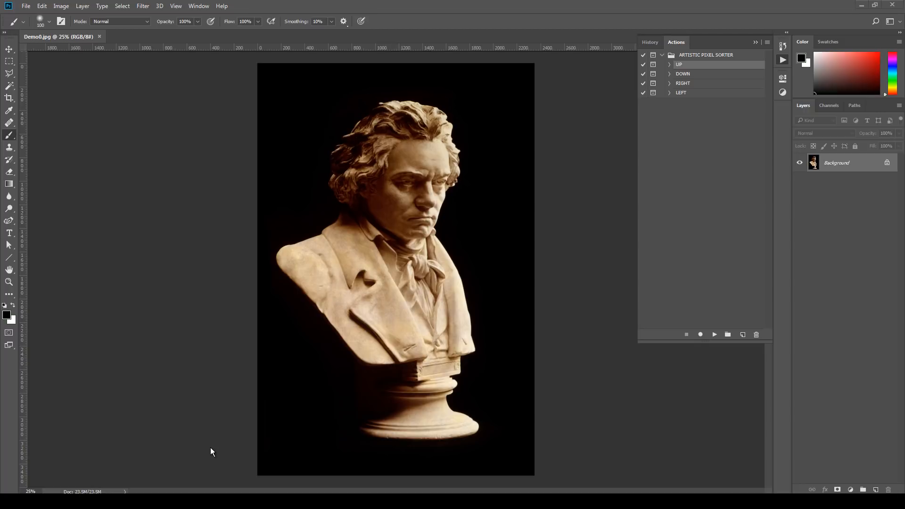
left_click(755, 42)
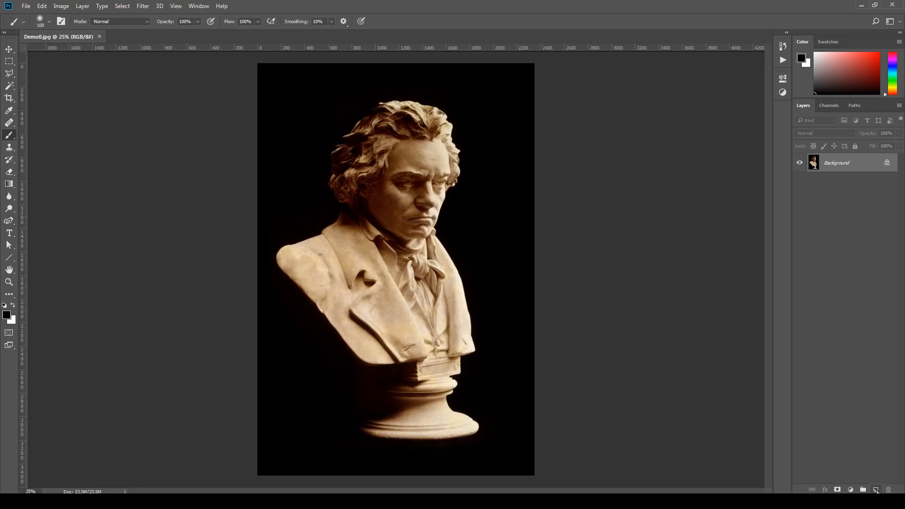
Step: Create a new layer above the Background and name it mask
left_click(876, 490)
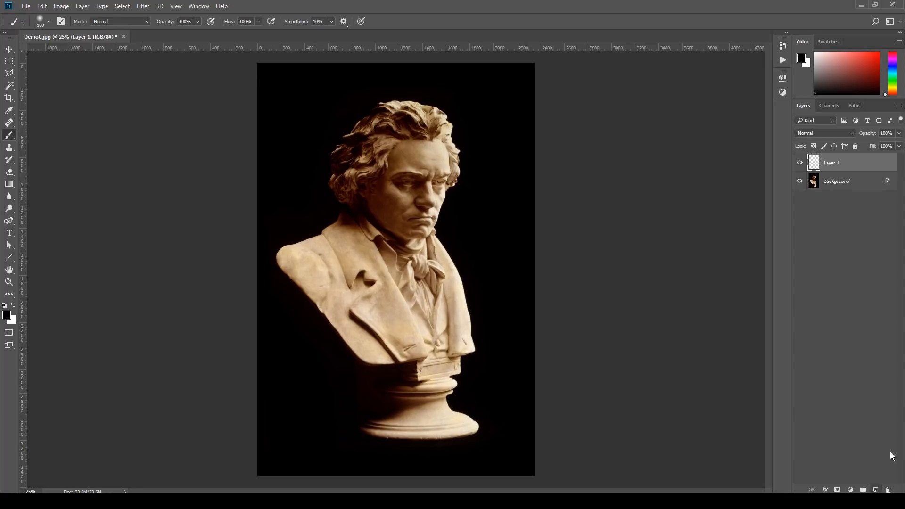
double_click(834, 162)
type("mask")
key("Return")
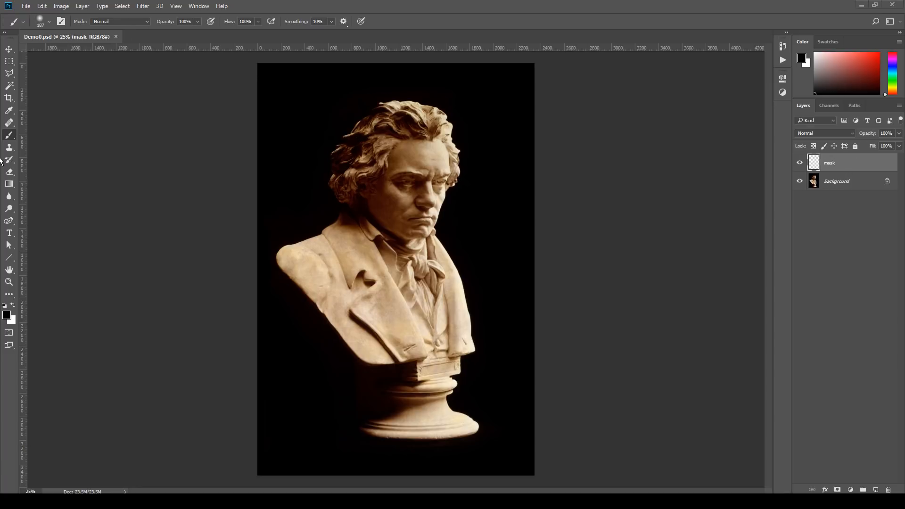
Step: Set the foreground colour for the Brush tool to red, ff0000
left_click(11, 137)
left_click(7, 316)
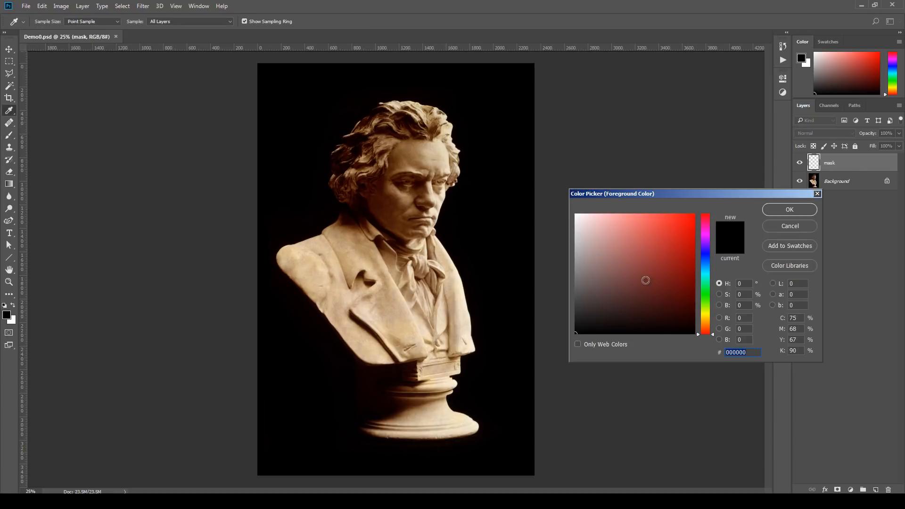
type("ff0000")
left_click(798, 209)
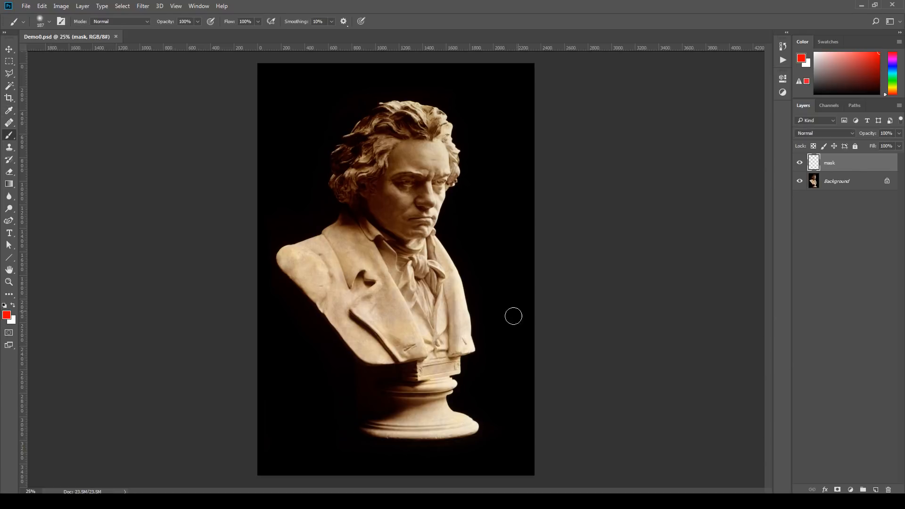
Step: Paint red over the bust's shoulder and coat front on the mask layer with a 187 px brush at 100% hardness
right_click(391, 265)
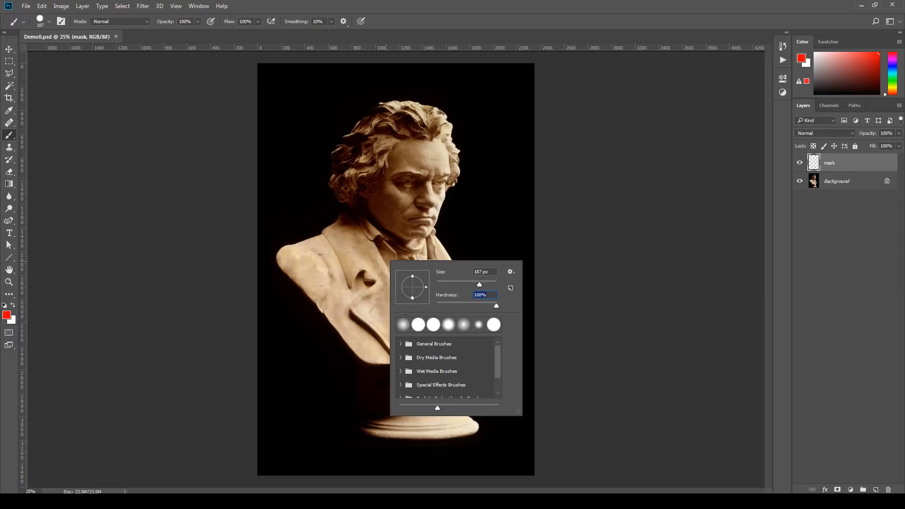
left_click(318, 270)
mouse_move(319, 264)
left_mouse_down()
mouse_move(343, 266)
mouse_move(346, 276)
mouse_move(331, 273)
mouse_move(348, 283)
mouse_move(334, 268)
mouse_move(385, 269)
mouse_move(375, 302)
mouse_move(359, 291)
mouse_move(399, 306)
mouse_move(400, 326)
mouse_move(301, 269)
mouse_move(353, 227)
mouse_move(290, 261)
mouse_move(353, 333)
mouse_move(404, 347)
mouse_move(357, 319)
mouse_move(424, 340)
left_mouse_up()
key("m")
key("ctrl+0")
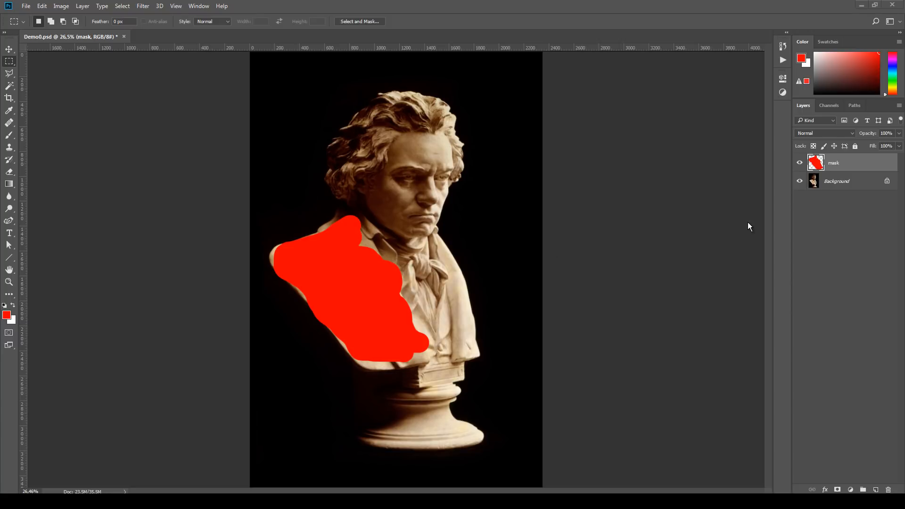
Step: Hide the Background layer to inspect the painted red area and its edges up close, and show the layer again
left_click(831, 185)
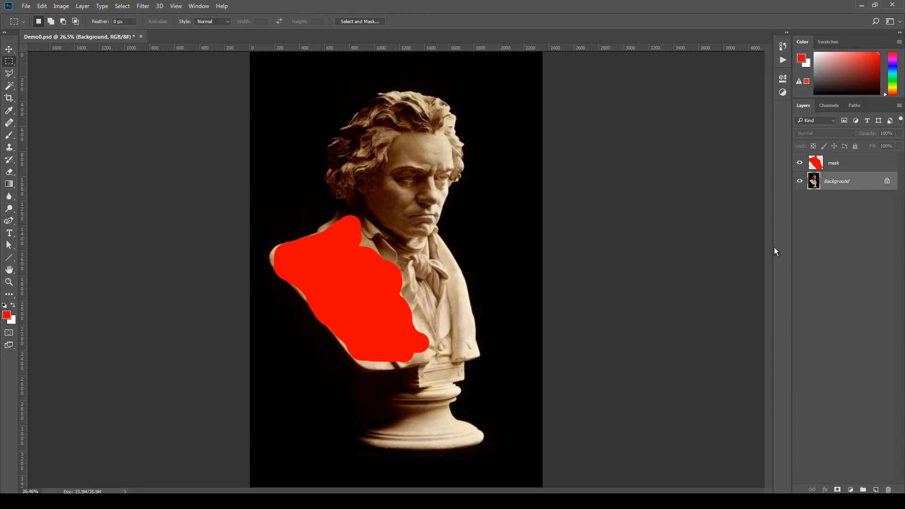
left_click(799, 181)
scroll(365, 287, "up", 9)
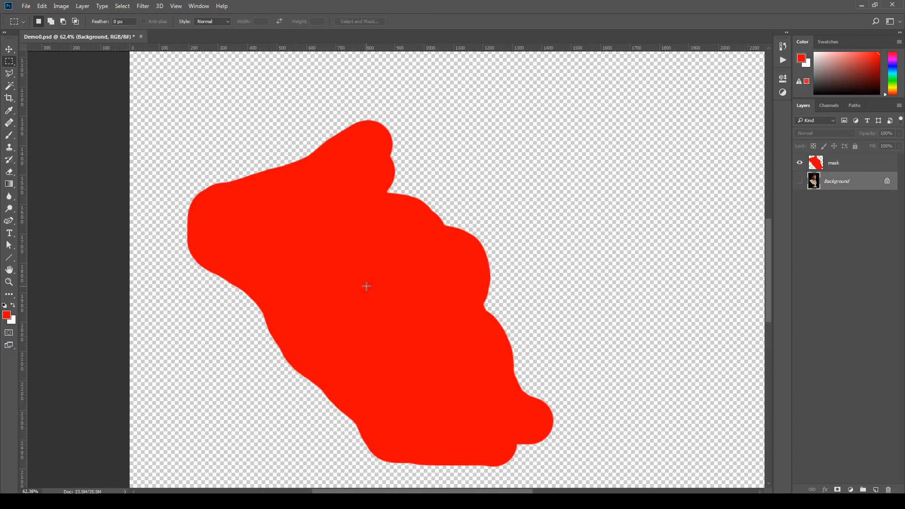
scroll(366, 286, "down", 6)
key("ctrl+0")
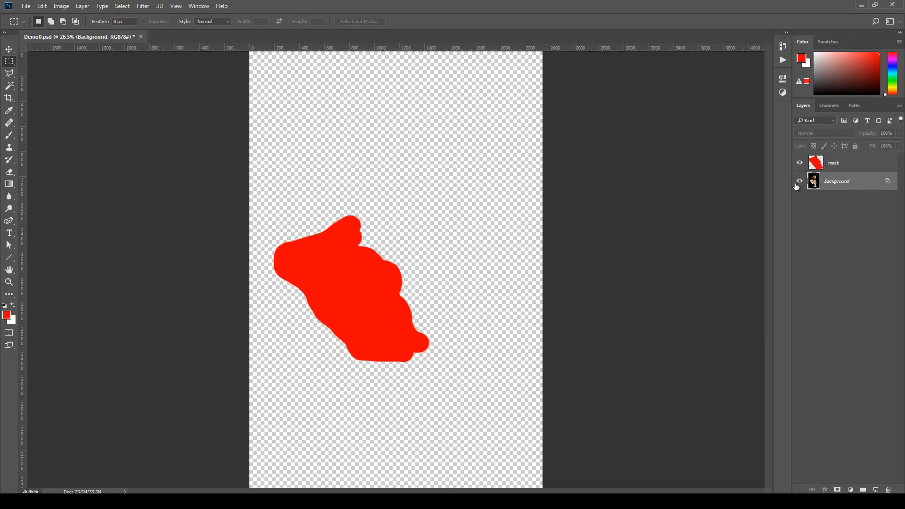
left_click(798, 183)
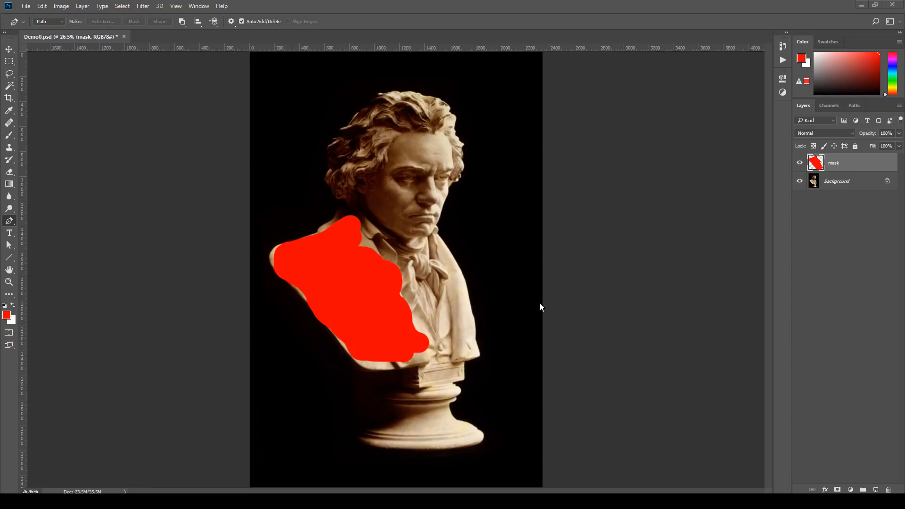
Step: Hide the mask layer and fill a rectangular selection across the bust's lower chest with the red foreground colour on a new layer
left_click(799, 162)
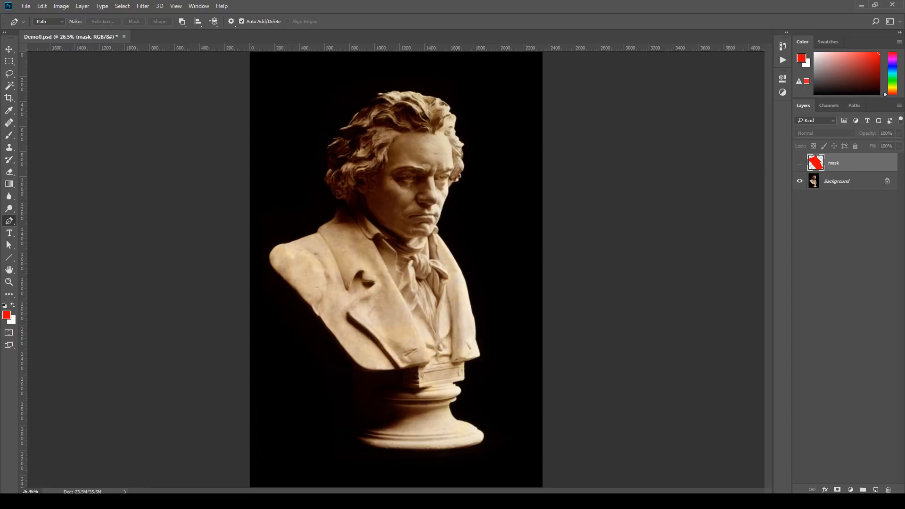
left_click(875, 490)
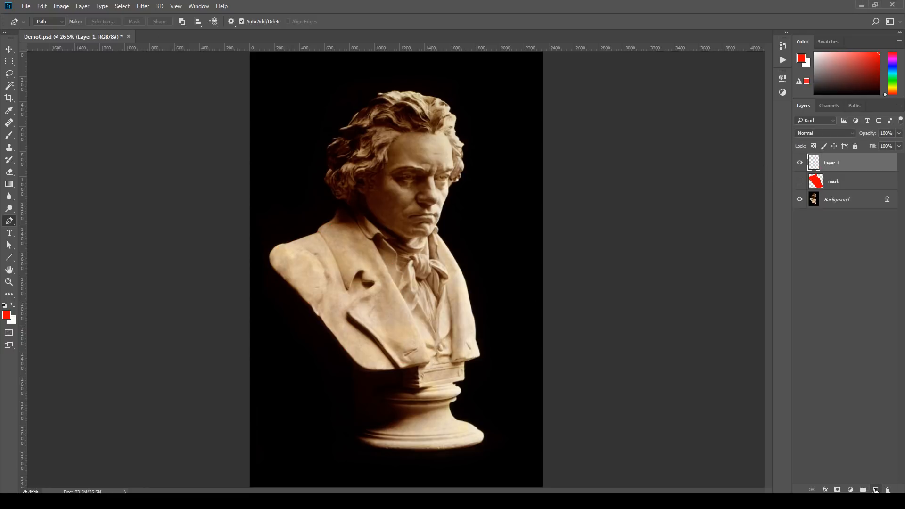
left_click(8, 64)
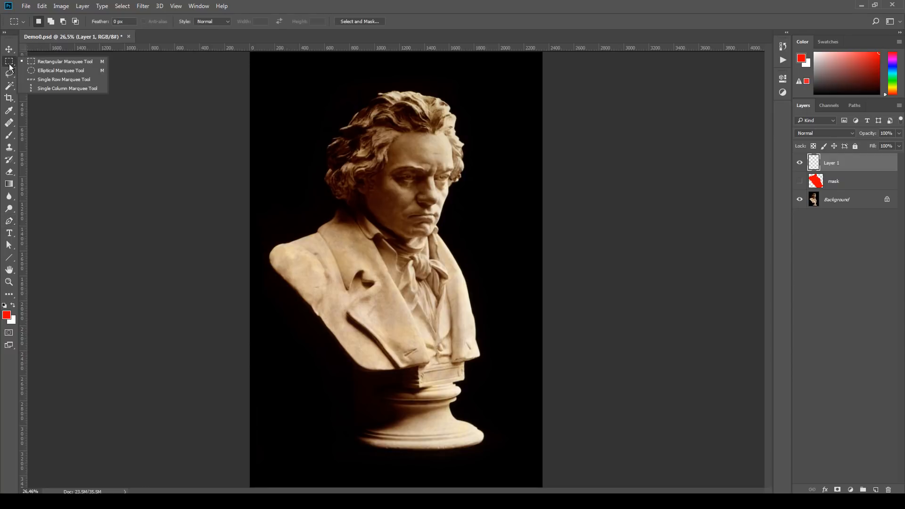
left_click(55, 62)
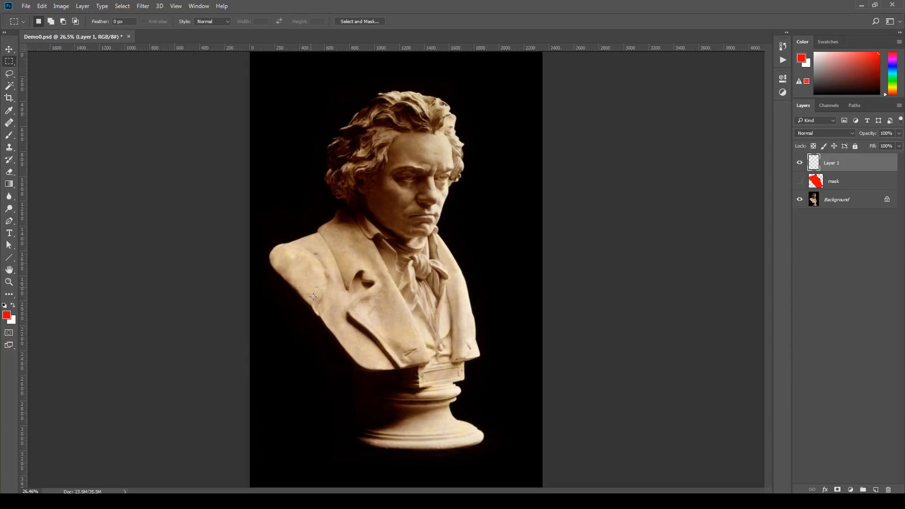
left_click_drag(313, 300, 501, 360)
left_click_drag(289, 312, 500, 371)
left_click(42, 6)
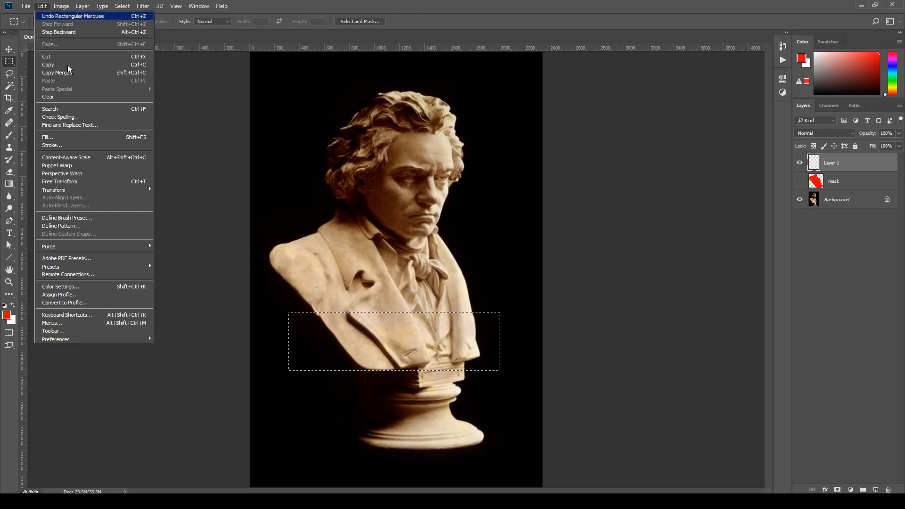
left_click(78, 138)
left_click(516, 144)
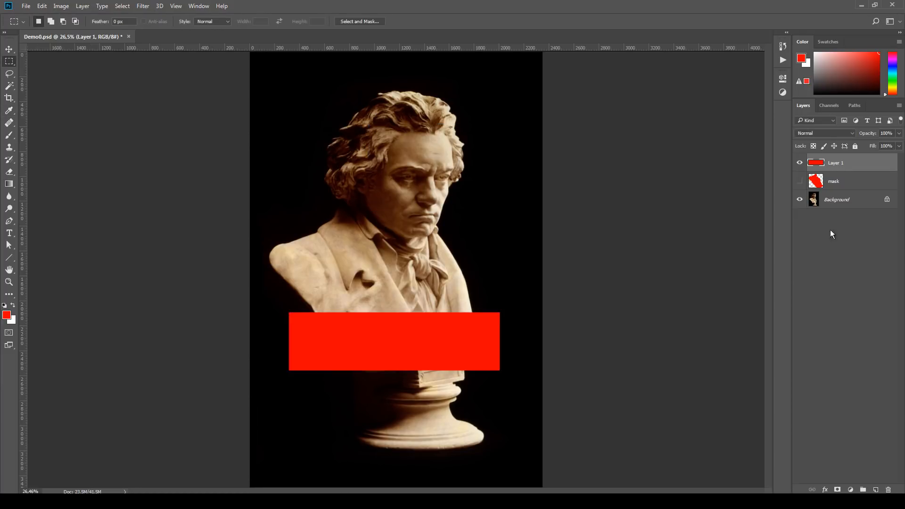
Step: Toggle the visibility of the layer holding the red rectangle, and delete that layer
left_click(800, 163)
left_click(799, 162)
left_click_drag(860, 165, 887, 488)
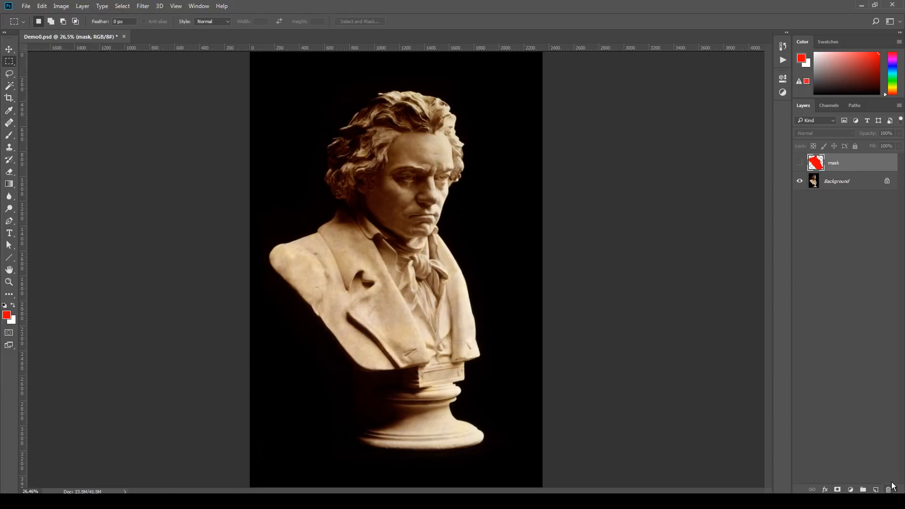
Step: Fill a circular selection over the bust's coat front with the red foreground colour at 100% opacity on a new layer
left_click(875, 489)
right_click(9, 61)
left_click(47, 71)
left_click_drag(311, 230, 427, 347)
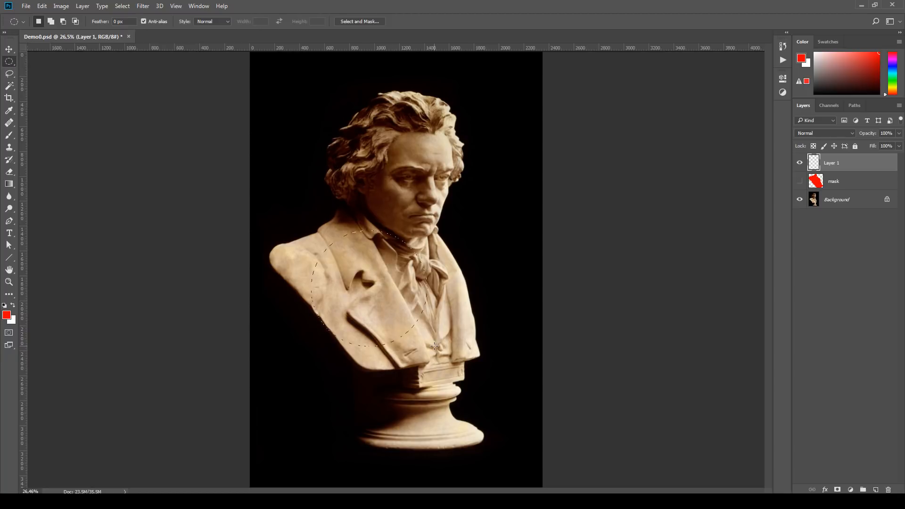
left_click(42, 6)
left_click(47, 136)
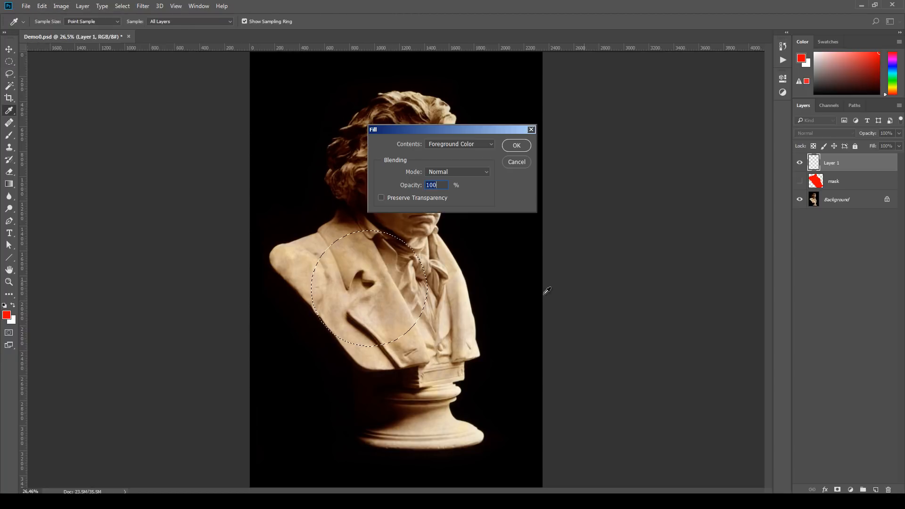
key("Return")
Step: Deselect and move the red circle up over the bust's face, and delete its layer
key("v")
key("ctrl+d")
left_click_drag(351, 287, 394, 180)
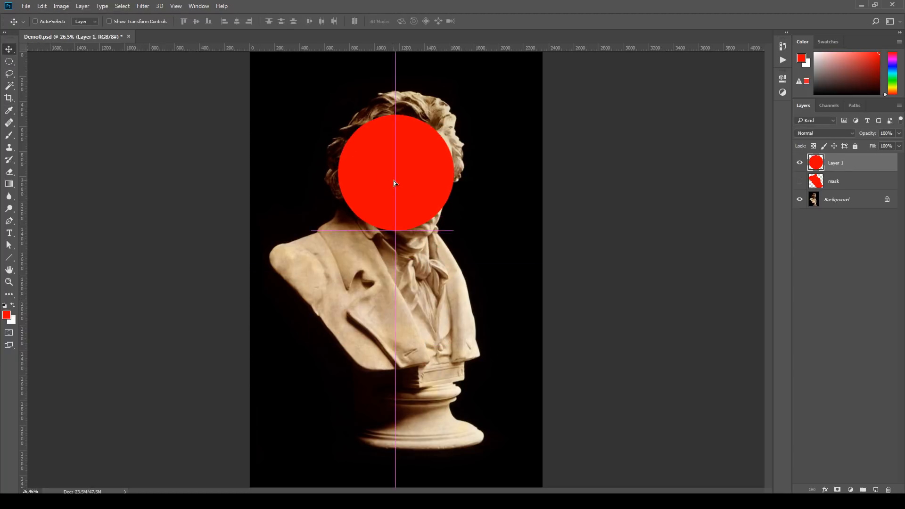
left_click(888, 490)
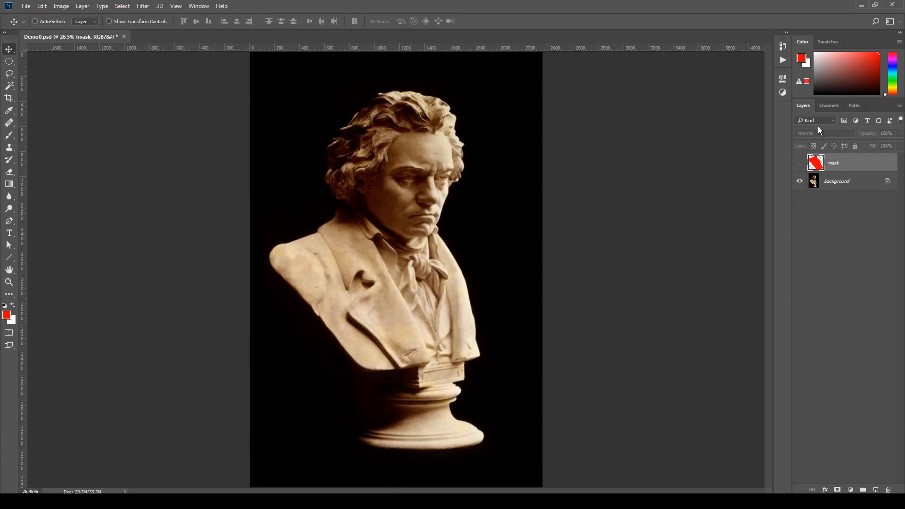
left_click(9, 73)
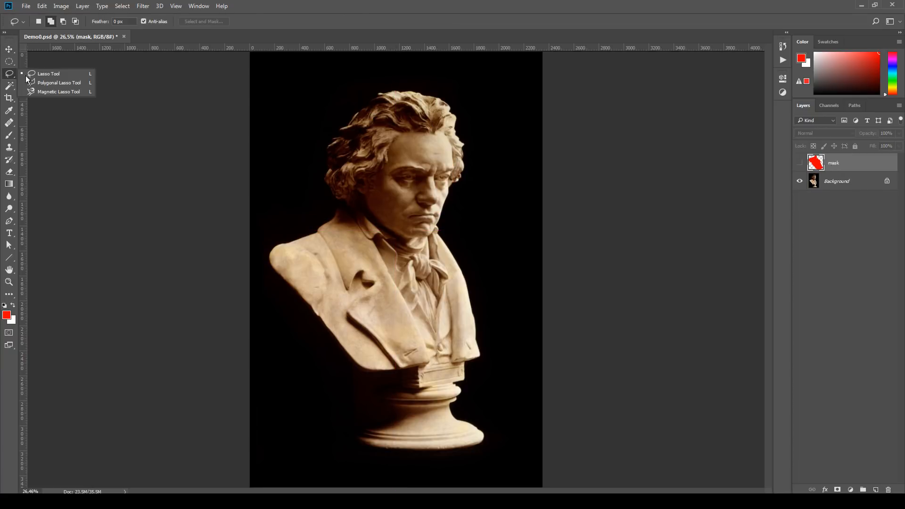
left_click(61, 75)
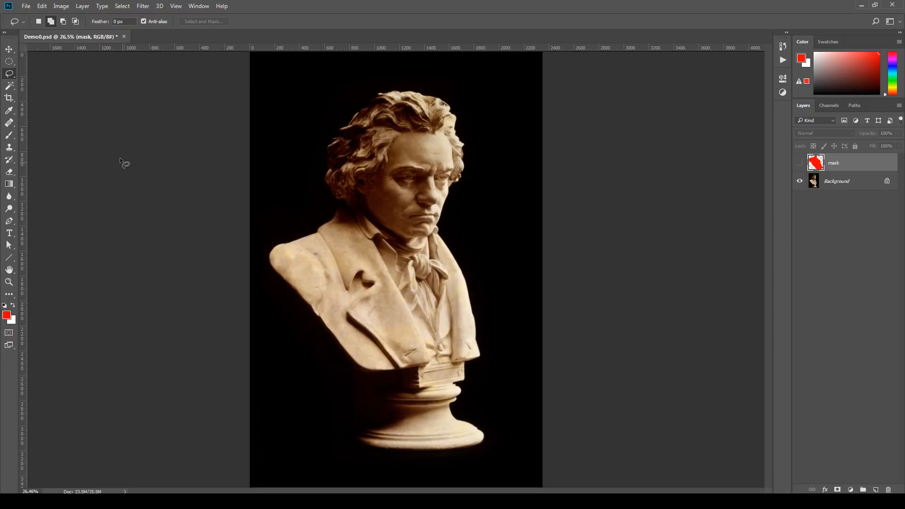
left_click(10, 136)
right_click(13, 141)
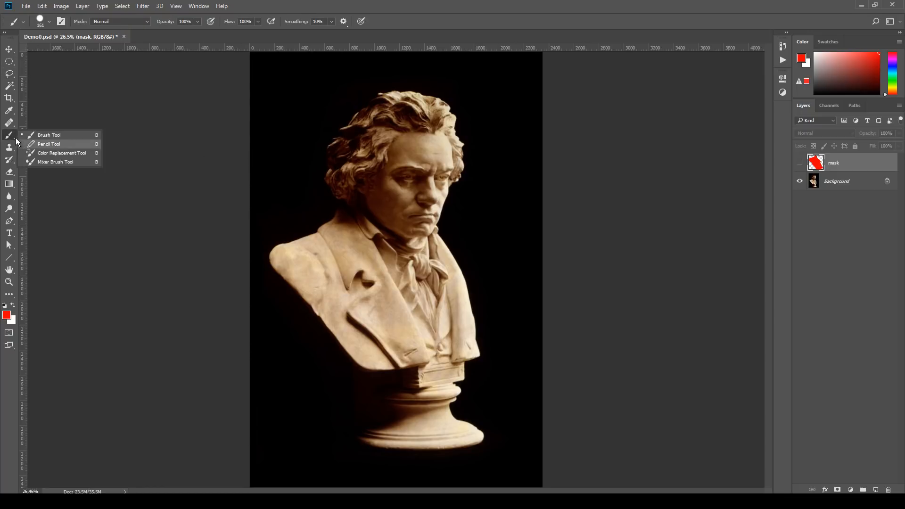
left_click(45, 134)
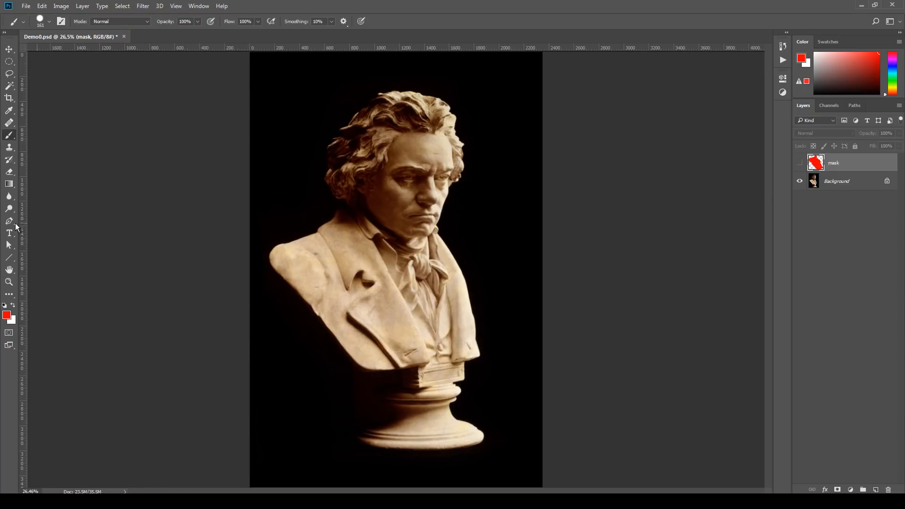
left_click(9, 220)
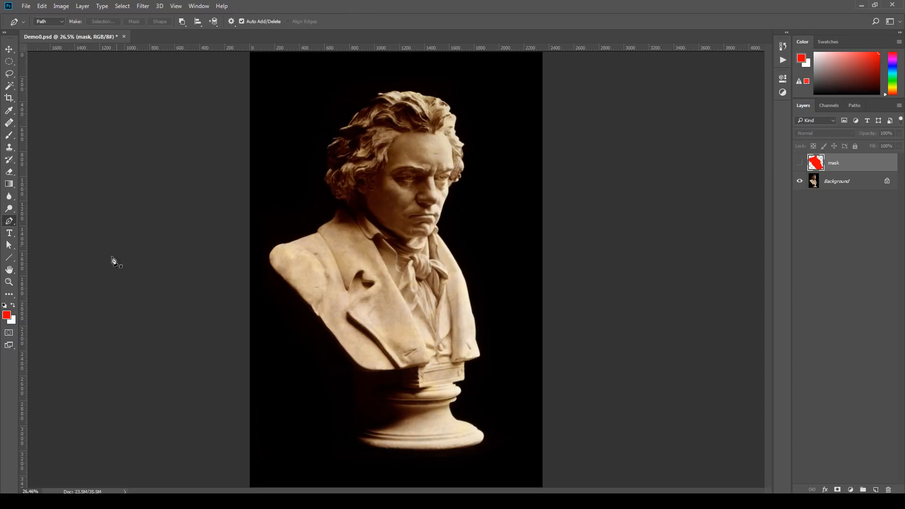
right_click(14, 220)
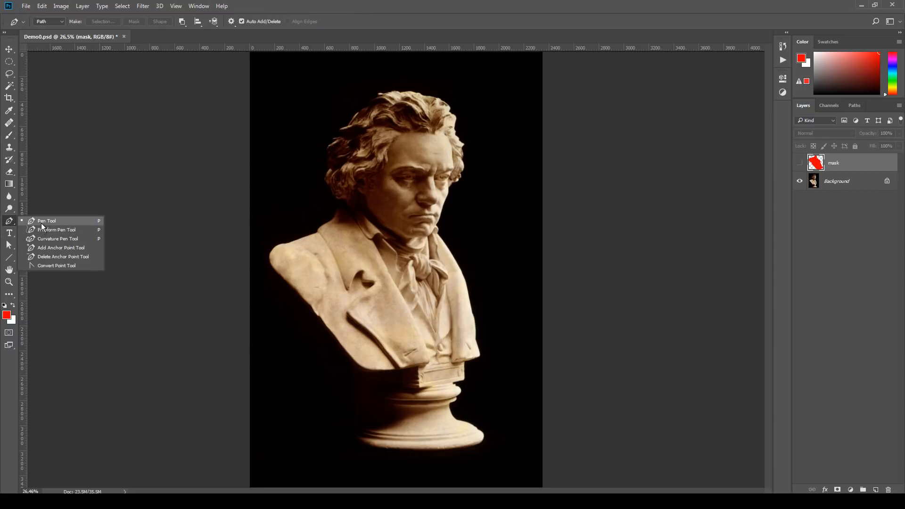
Step: Paint red over both coat lapels of the bust on a new layer using the Brush tool at 161 px
key("b")
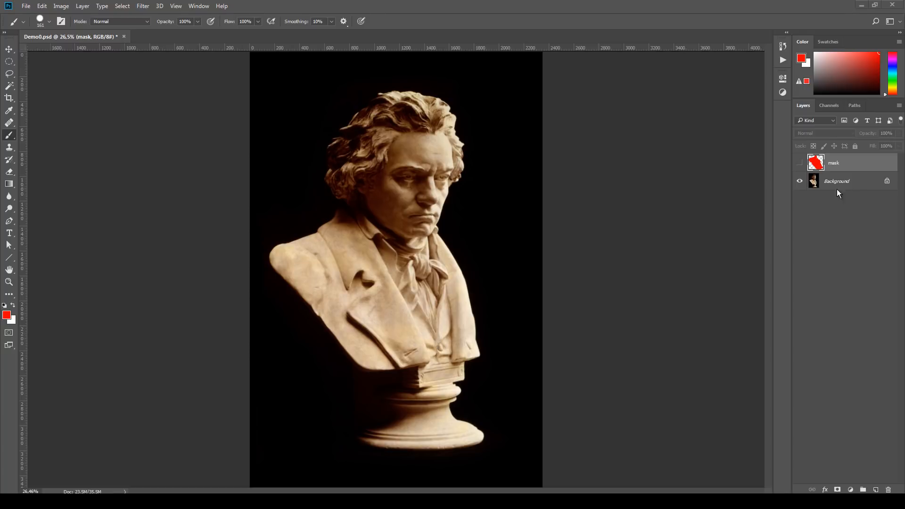
left_click(800, 163)
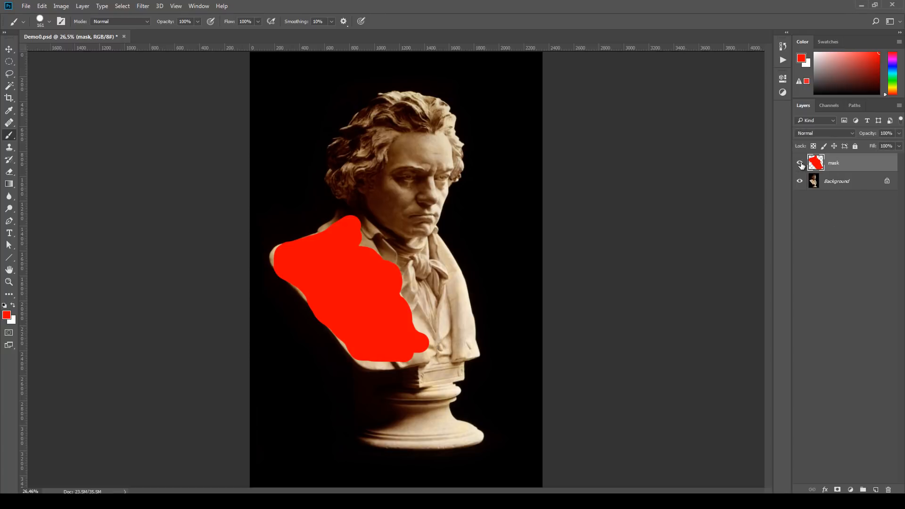
left_click(800, 163)
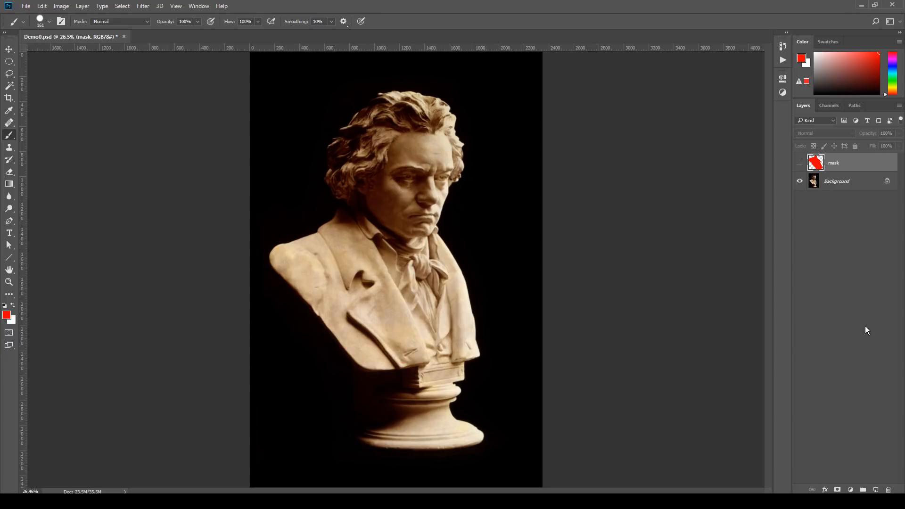
left_click(875, 489)
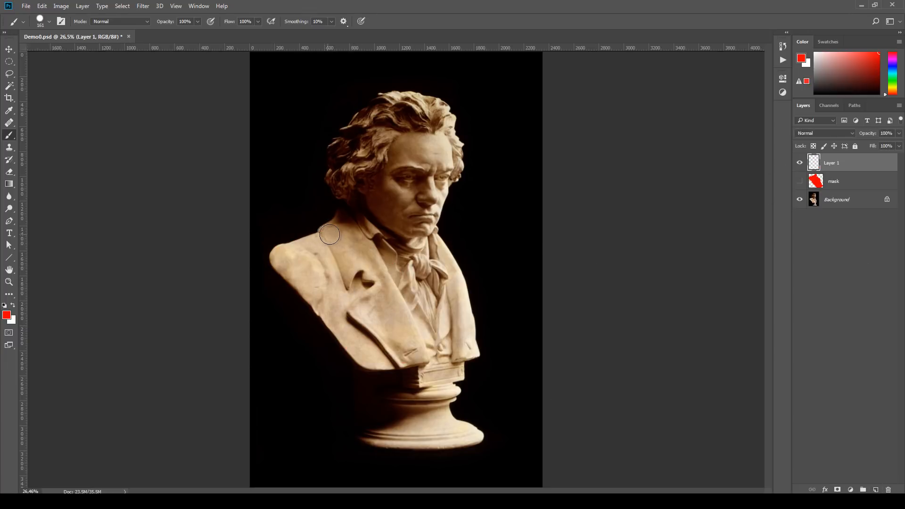
mouse_move(331, 233)
left_mouse_down()
mouse_move(349, 280)
mouse_move(362, 263)
mouse_move(379, 286)
mouse_move(359, 309)
mouse_move(410, 356)
mouse_move(381, 323)
mouse_move(381, 299)
mouse_move(414, 345)
mouse_move(409, 351)
mouse_move(380, 289)
mouse_move(413, 325)
left_mouse_up()
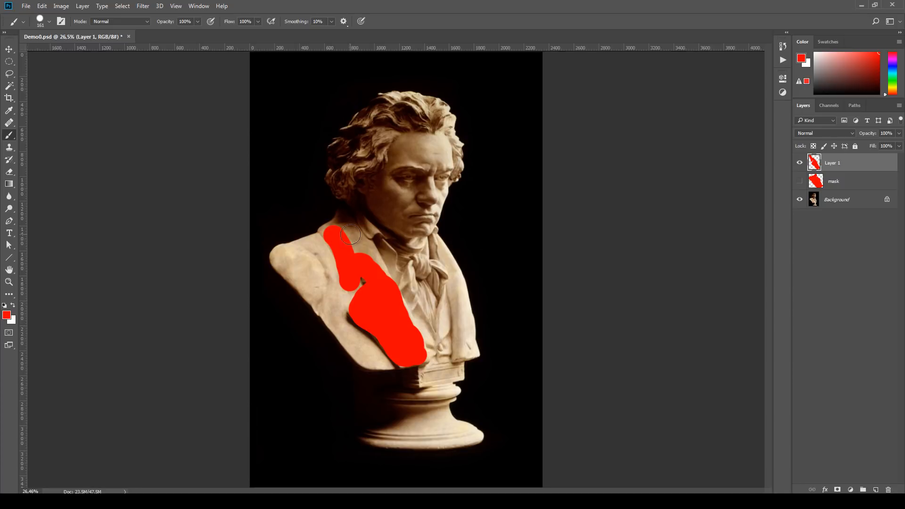
mouse_move(337, 235)
left_mouse_down()
mouse_move(350, 253)
mouse_move(347, 233)
mouse_move(375, 276)
mouse_move(360, 243)
mouse_move(371, 273)
left_mouse_up()
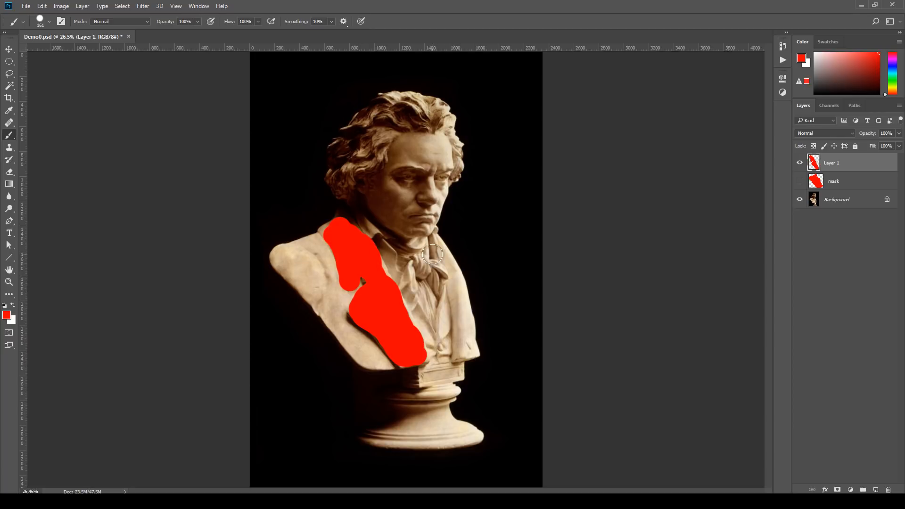
mouse_move(433, 252)
left_mouse_down()
mouse_move(456, 284)
mouse_move(466, 351)
mouse_move(456, 274)
mouse_move(431, 238)
mouse_move(423, 257)
left_mouse_up()
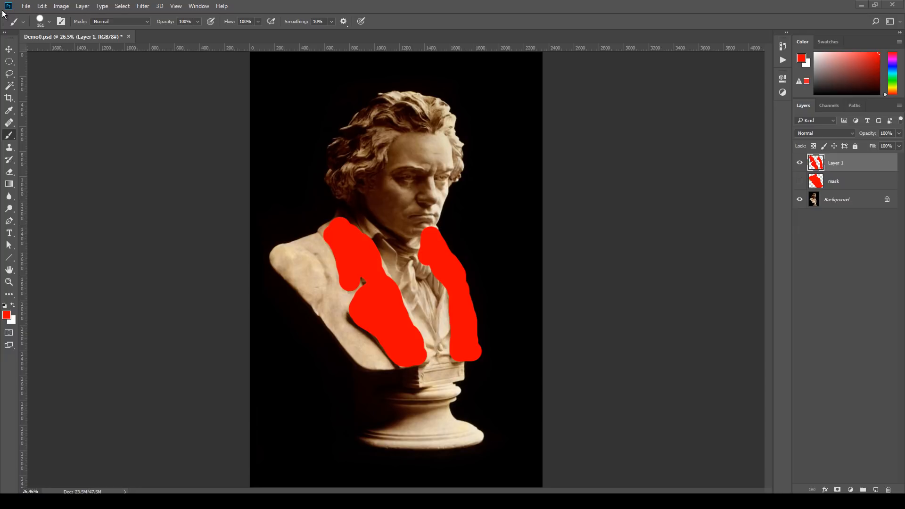
Step: Place the Demo0 mask image from the Examples folder as an embedded layer at its original size
left_click(26, 6)
mouse_move(42, 6)
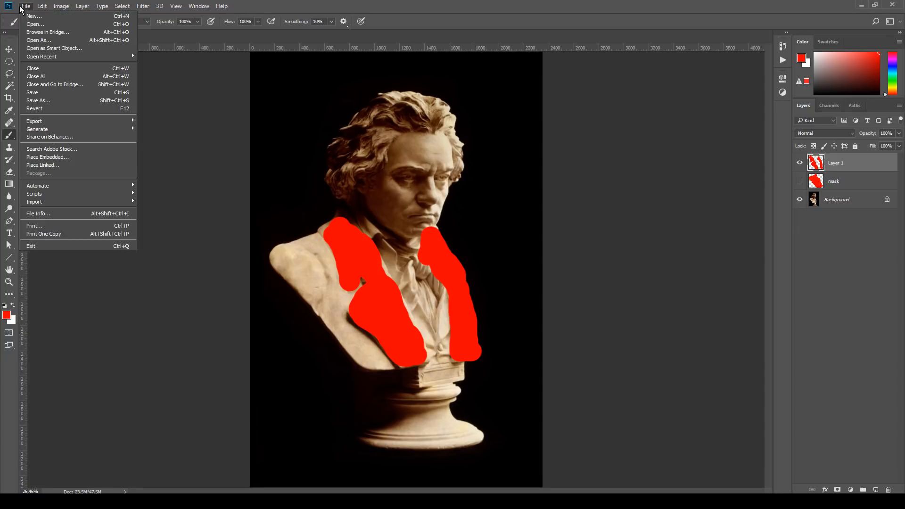
left_click(127, 157)
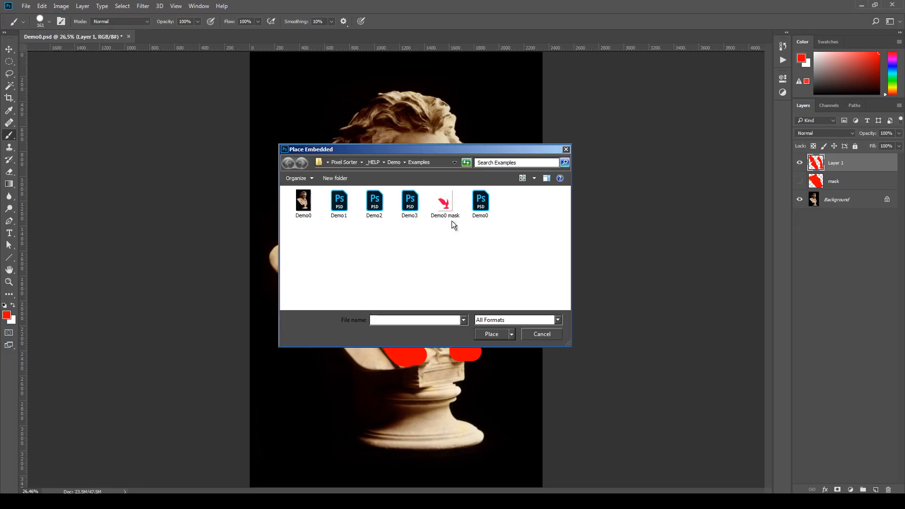
left_click(445, 202)
left_click(487, 331)
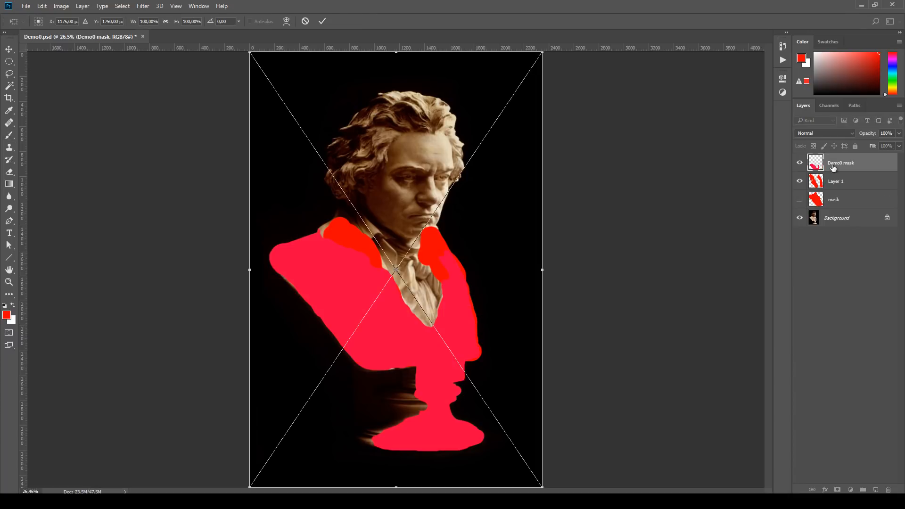
key("Return")
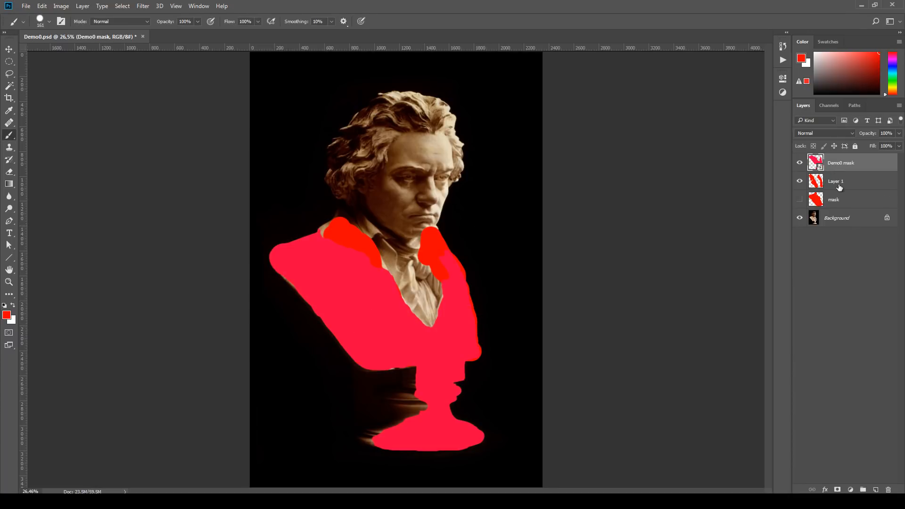
Step: Delete the hand-painted Layer 1 and the old mask layer
left_click(841, 185)
left_click(857, 195, "shift")
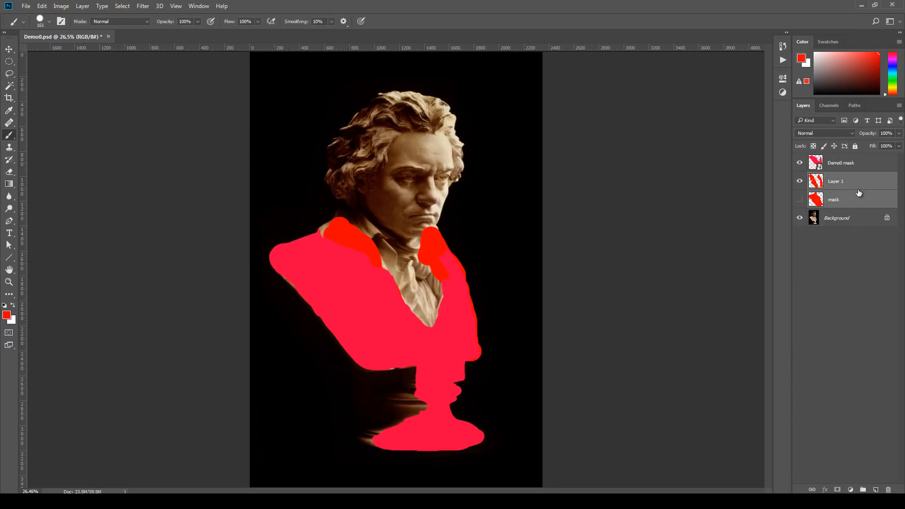
left_click(887, 489)
Step: Rename the placed Demo0 mask layer as mask and rasterize it
double_click(835, 165)
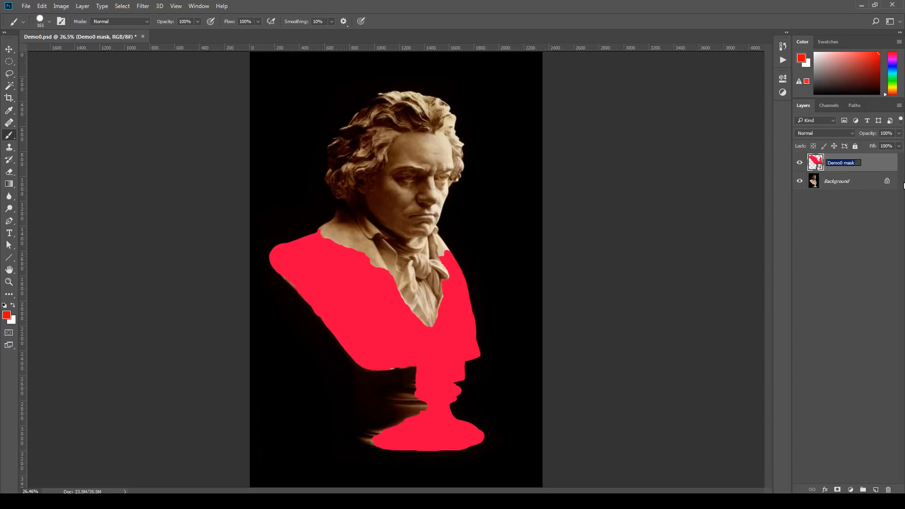
type("mask")
key("Return")
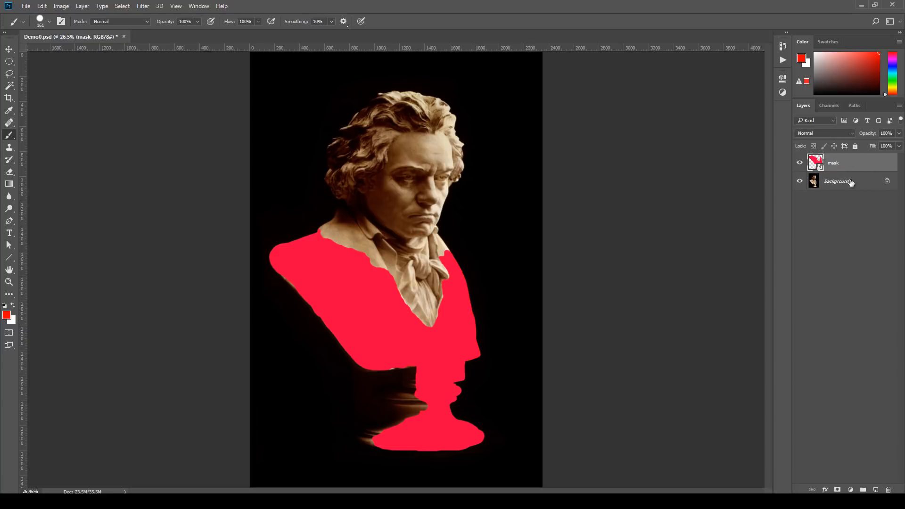
right_click(843, 165)
left_click(802, 266)
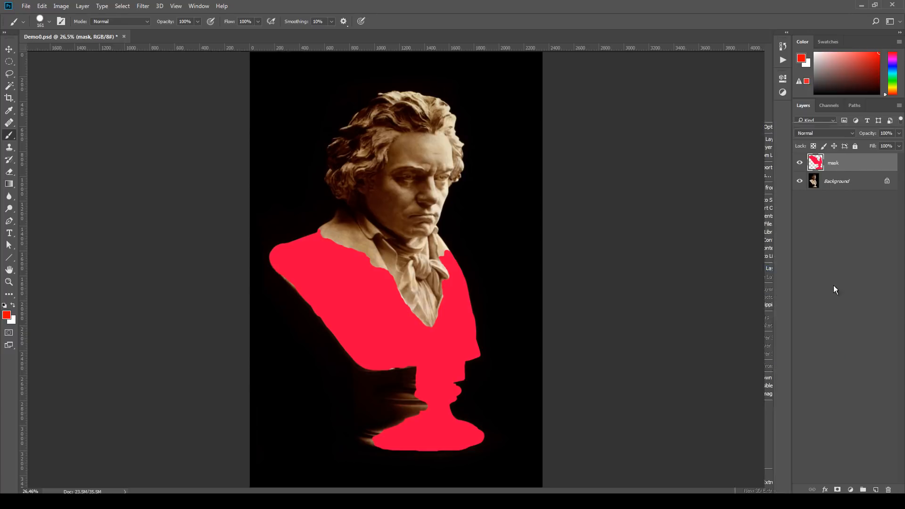
Step: Hide the Background layer to examine the placed mask's shape and edges up close, and show the layer again
left_click(799, 181)
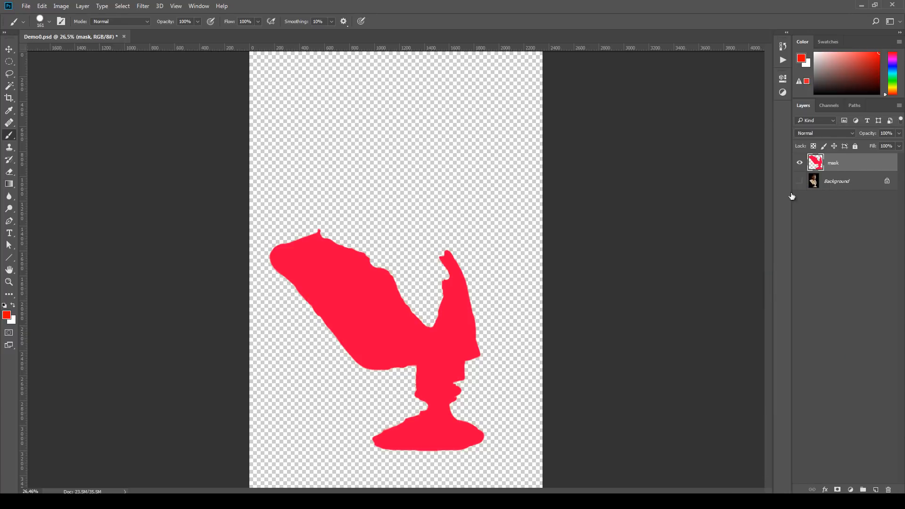
scroll(550, 402, "up", 5)
left_click_drag(503, 331, 607, 280)
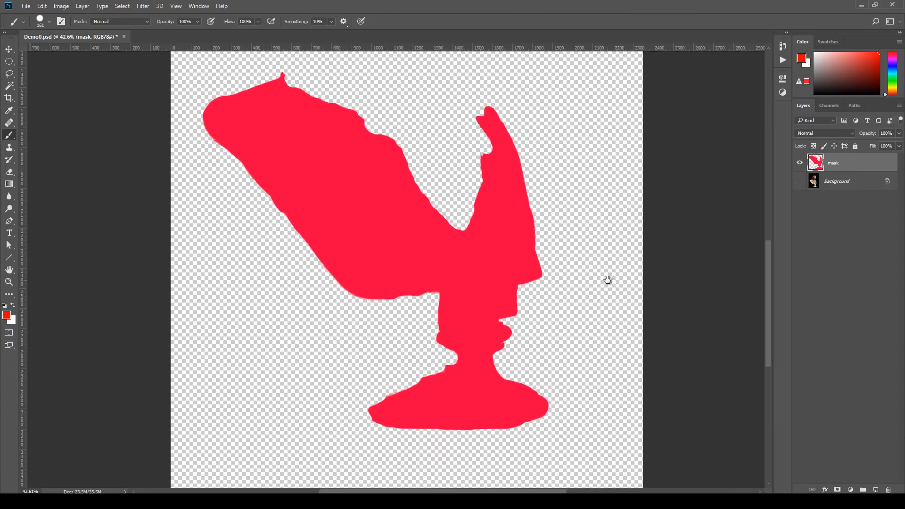
scroll(610, 274, "down", 5)
left_click(801, 180)
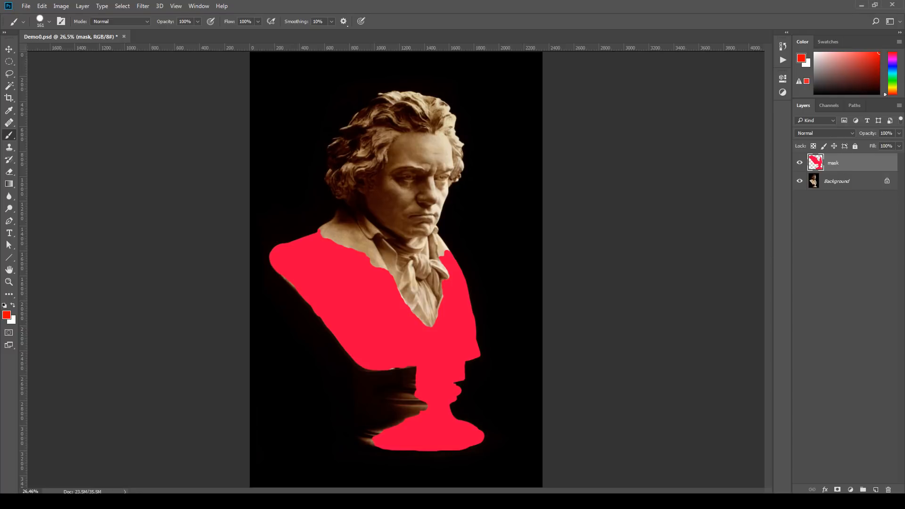
Step: Unlock the Background layer into a regular layer without adding a layer style, and convert it back to a Background layer
left_click(836, 227)
left_click(840, 185)
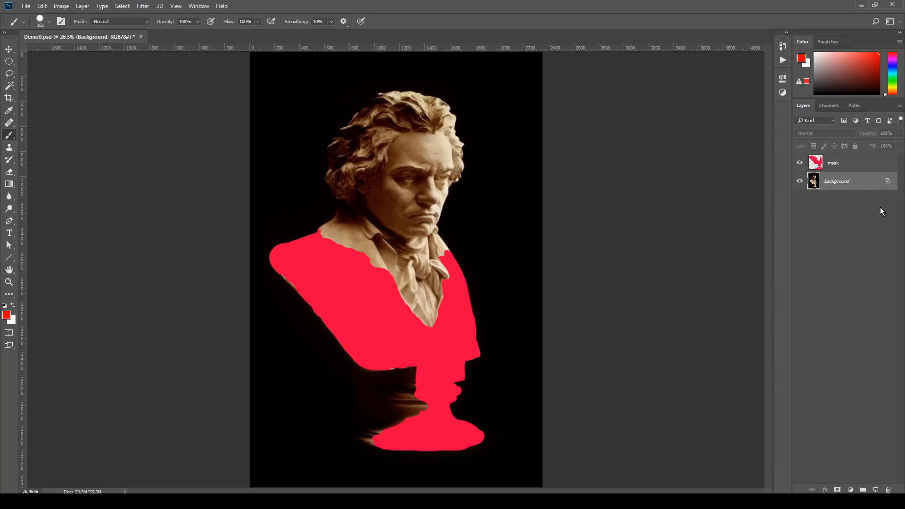
double_click(887, 183)
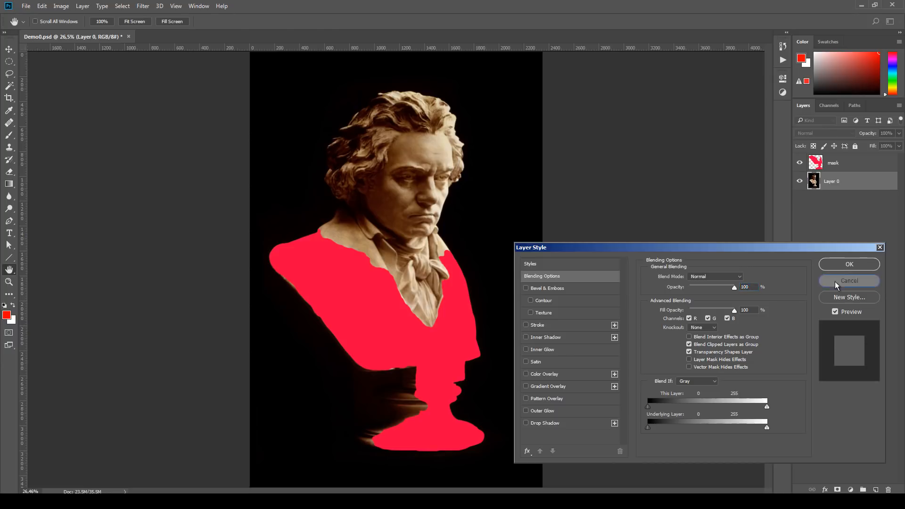
left_click(847, 282)
left_click(849, 250)
left_click(844, 184)
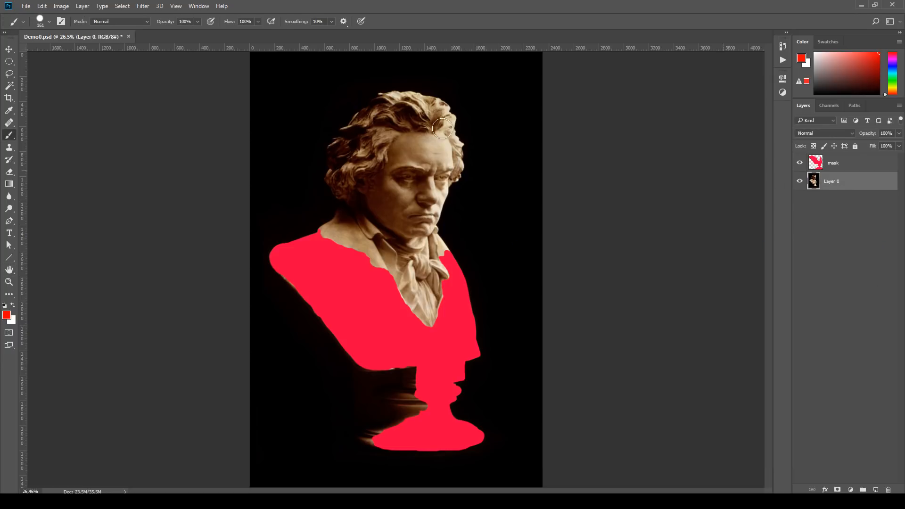
left_click(83, 5)
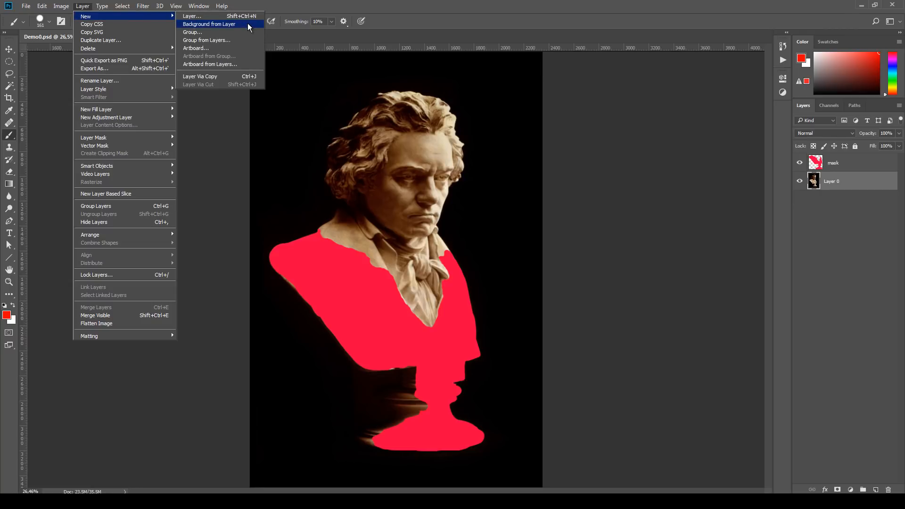
left_click(250, 24)
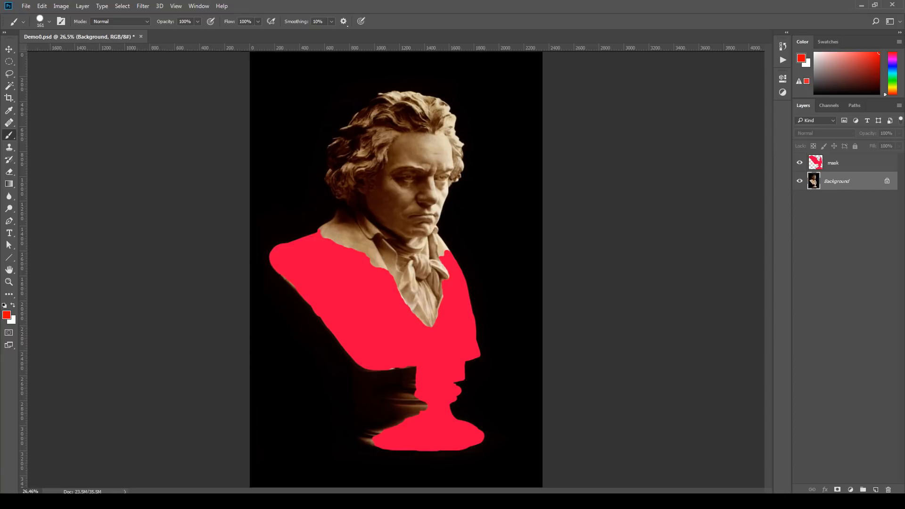
Step: Run the DOWN action of the Artistic Pixel Sorter set on the Background layer and continue past its completion message
left_click(782, 61)
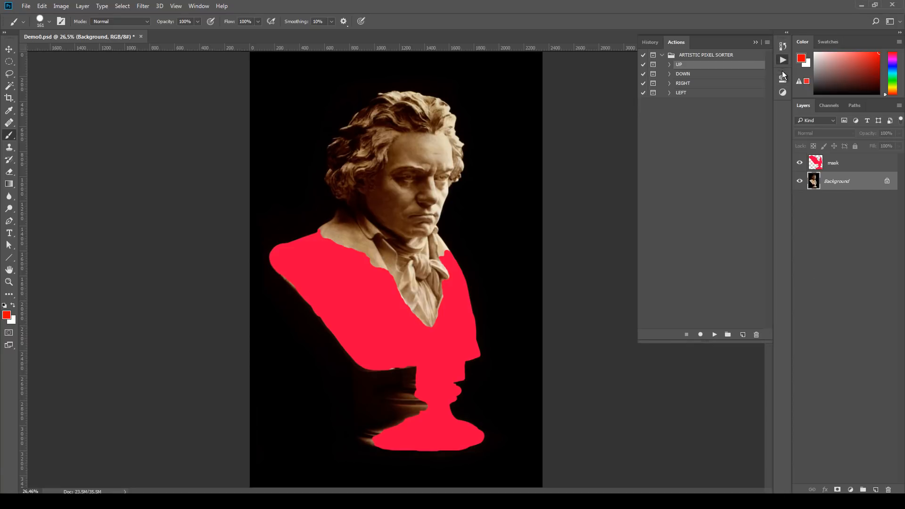
left_click(683, 83)
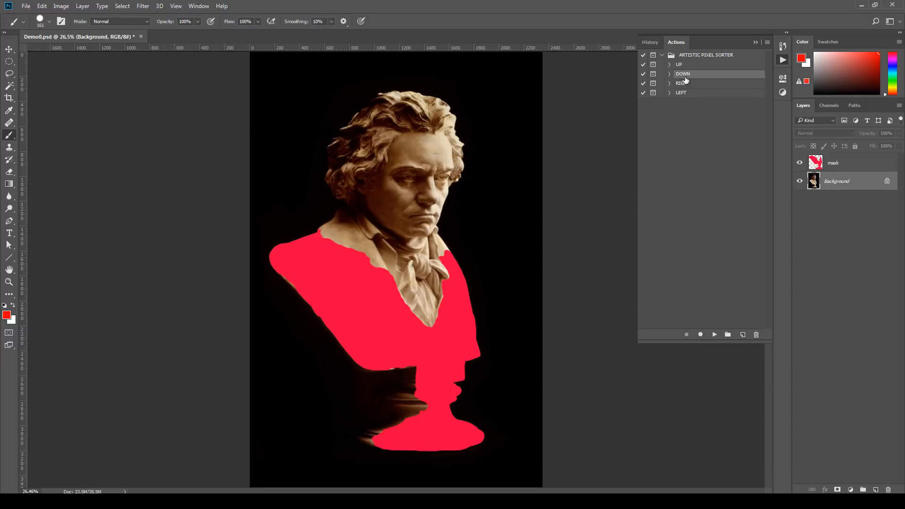
left_click(682, 92)
left_click(679, 83)
left_click(674, 74)
left_click(715, 335)
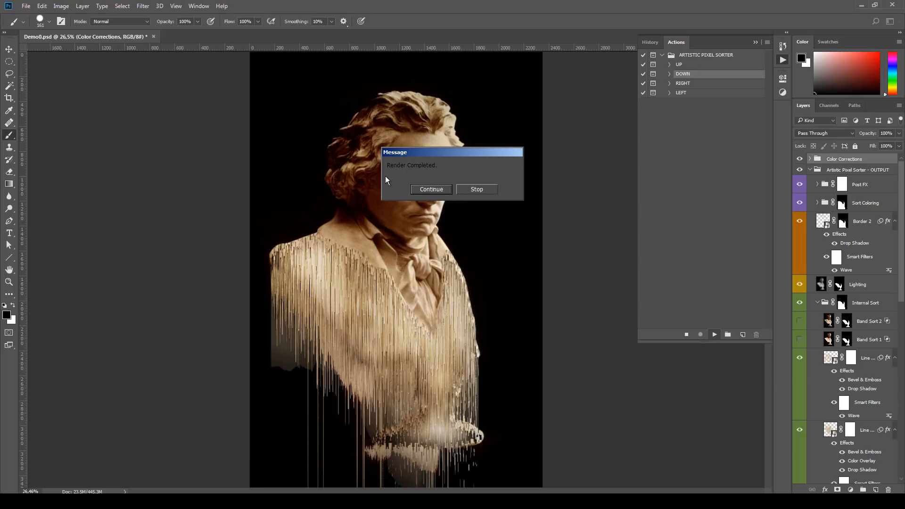
left_click(423, 190)
left_click(753, 43)
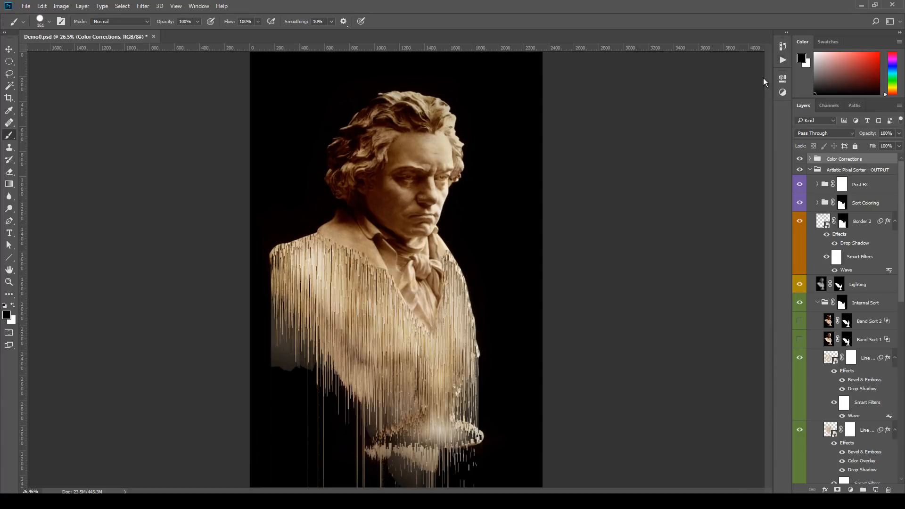
Step: Examine the rendered pixel streaks across the bust's shoulders, chest and base up close
scroll(374, 300, "up", 3)
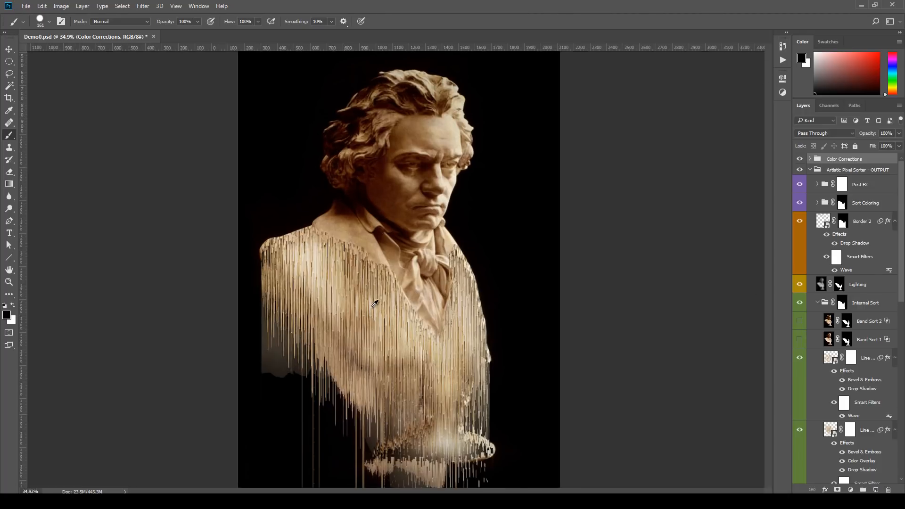
left_click_drag(449, 340, 434, 274)
scroll(434, 274, "up", 2)
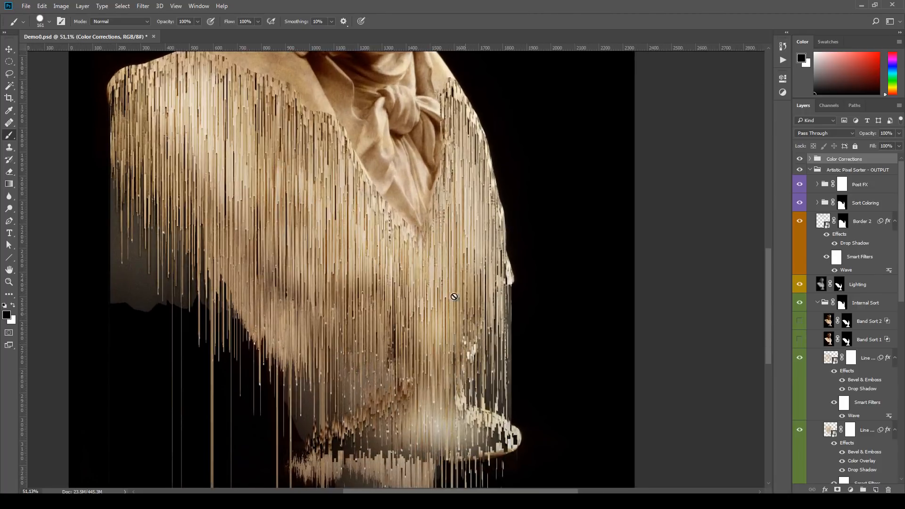
left_click_drag(391, 80, 406, 203)
scroll(448, 283, "down", 3)
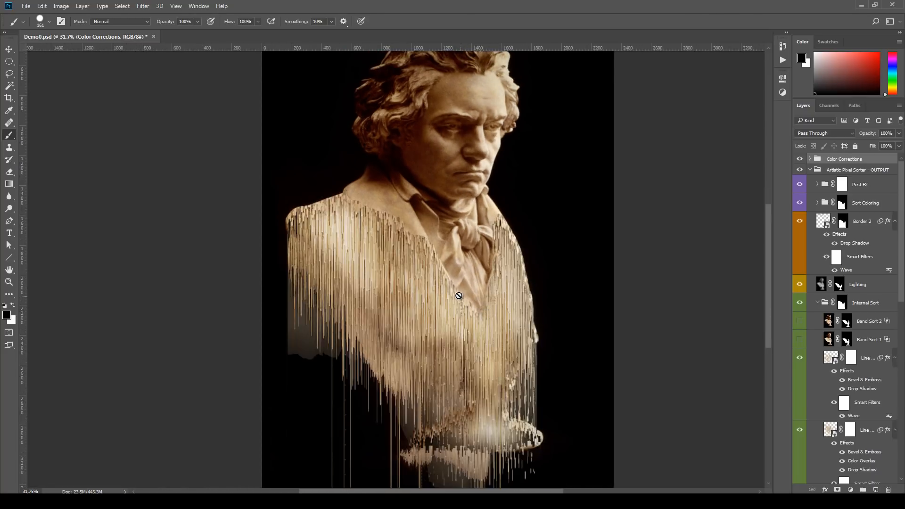
scroll(443, 330, "down", 1)
scroll(443, 330, "up", 2)
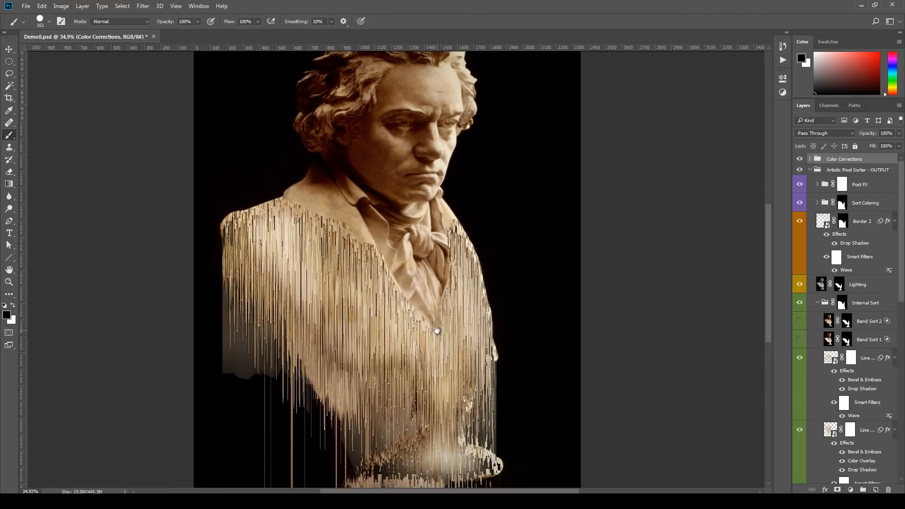
left_click_drag(437, 330, 455, 310)
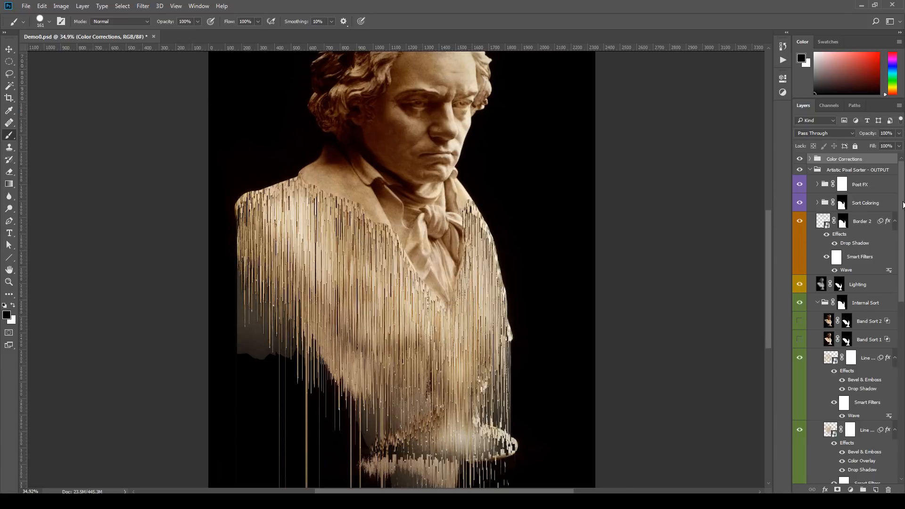
Step: Collapse everything inside the Artistic Pixel Sorter - OUTPUT group, reopen the group at its top level, and save the document
scroll(894, 207, "down", 3)
scroll(894, 207, "up", 3)
left_click_drag(902, 233, 904, 206)
key("alt+bracketleft")
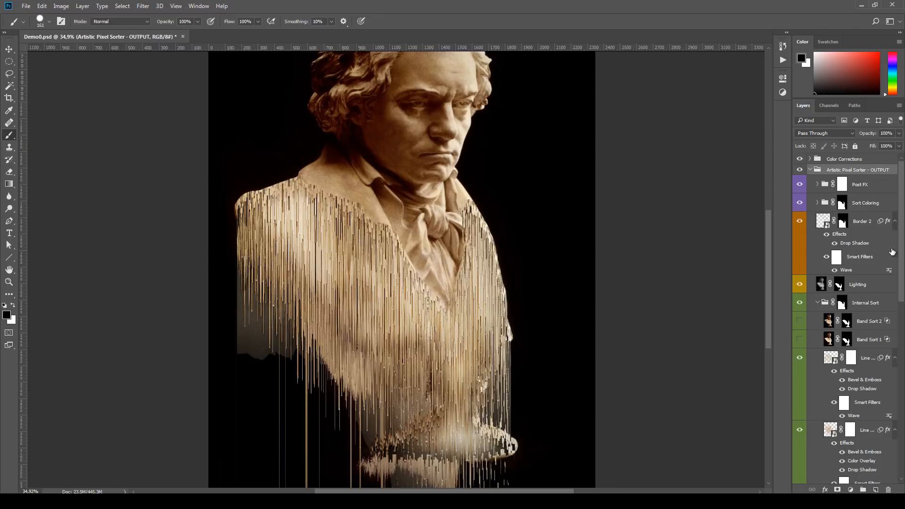
left_click(810, 169)
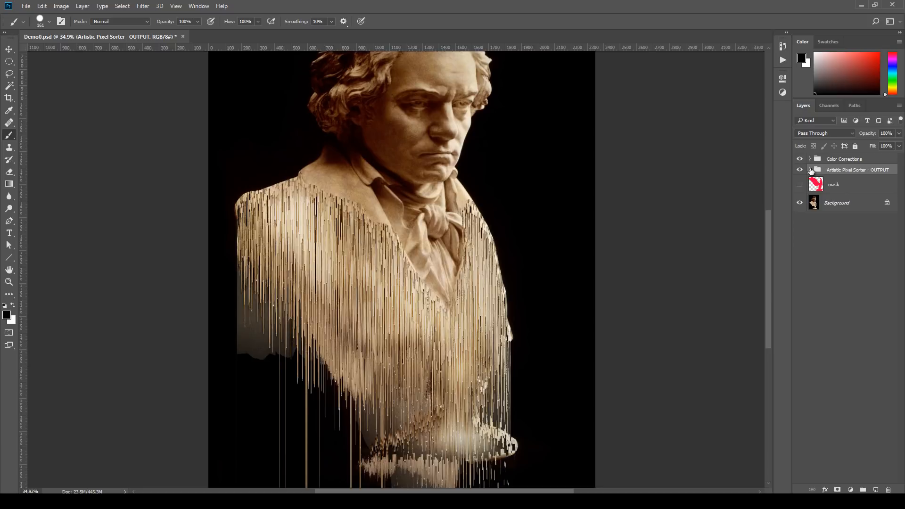
left_click(810, 170)
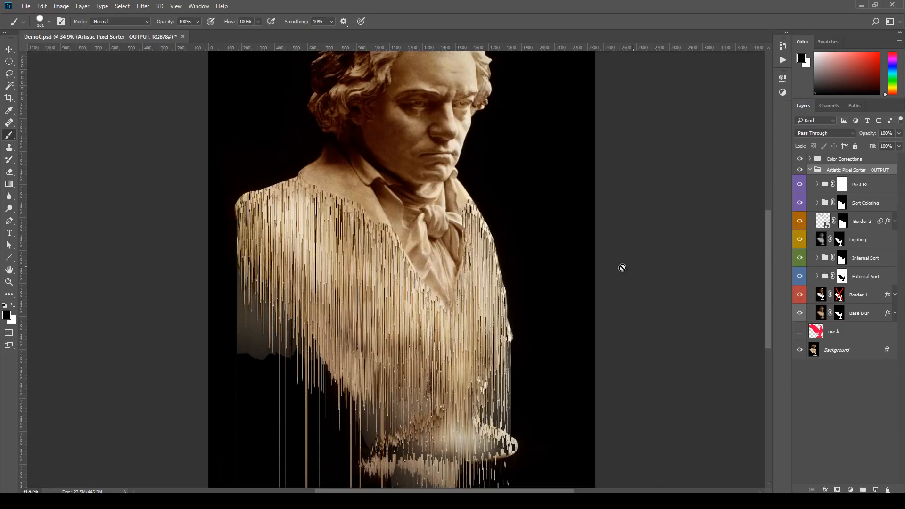
key("ctrl+s")
scroll(346, 195, "down", 1)
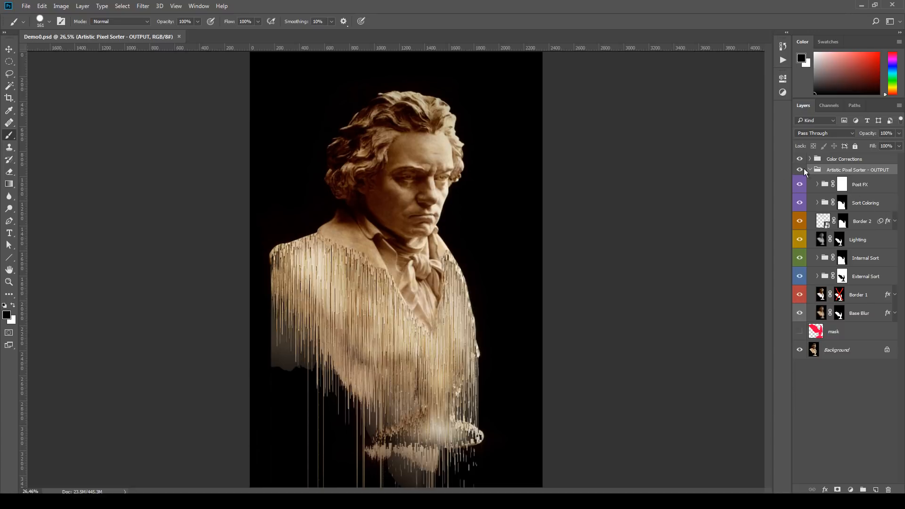
Step: Hide the Color Corrections group and everything from Post FX down to Border 1, leaving only Base Blur shown in the output group
left_click(856, 160)
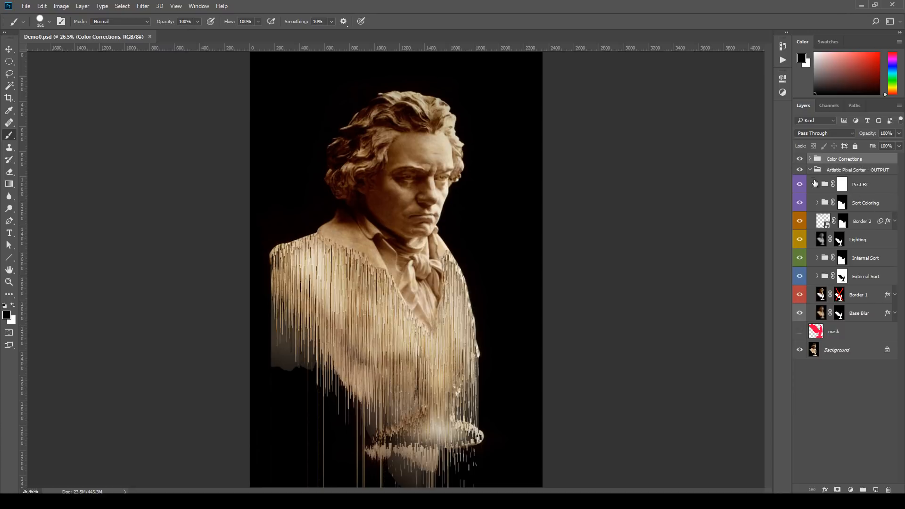
left_click(799, 159)
left_click(875, 172)
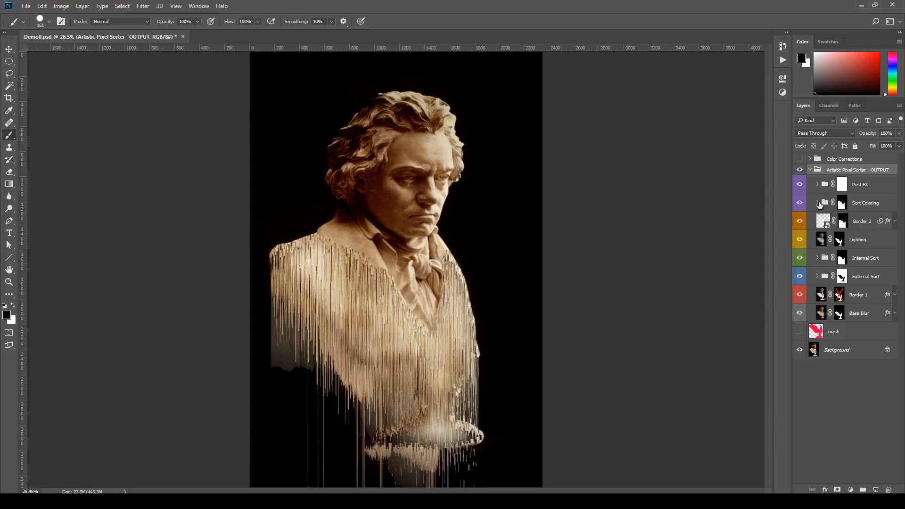
left_click_drag(799, 184, 799, 296)
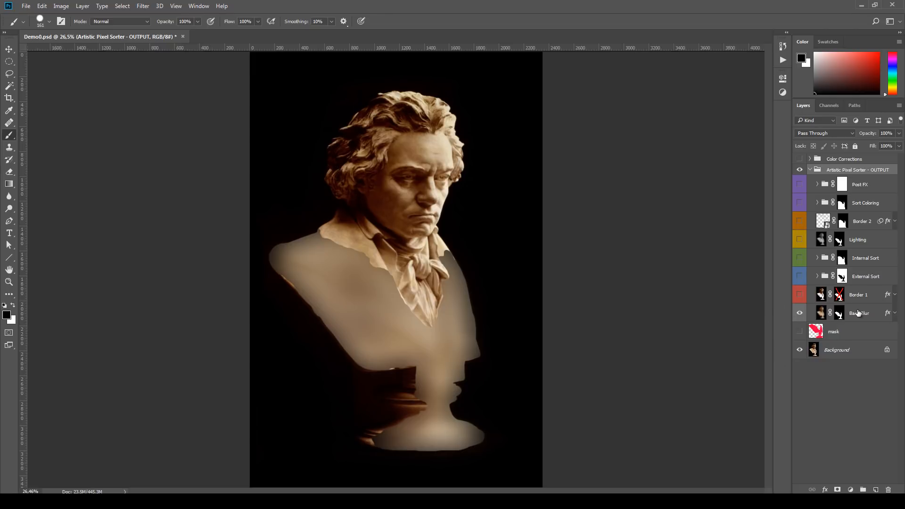
left_click(809, 320)
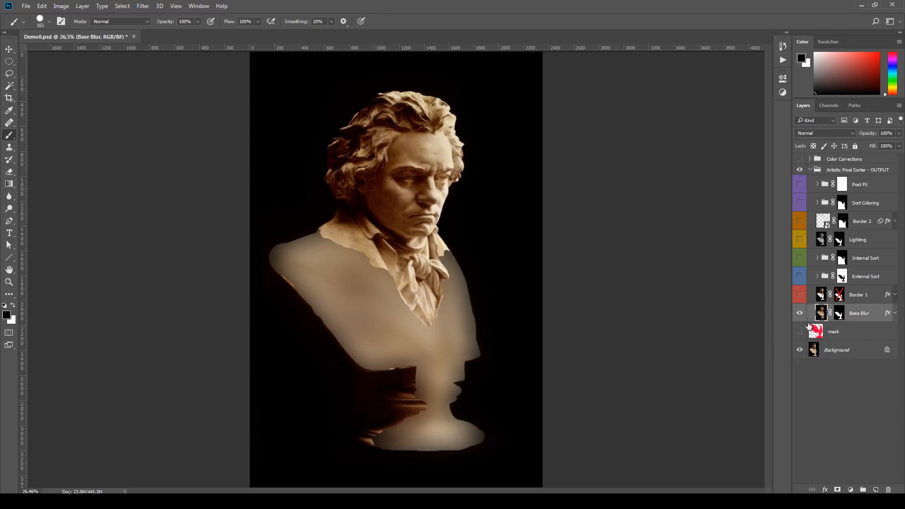
Step: Show the Border 1 layer and the External Sort and Internal Sort groups again, one after another
left_click(799, 296)
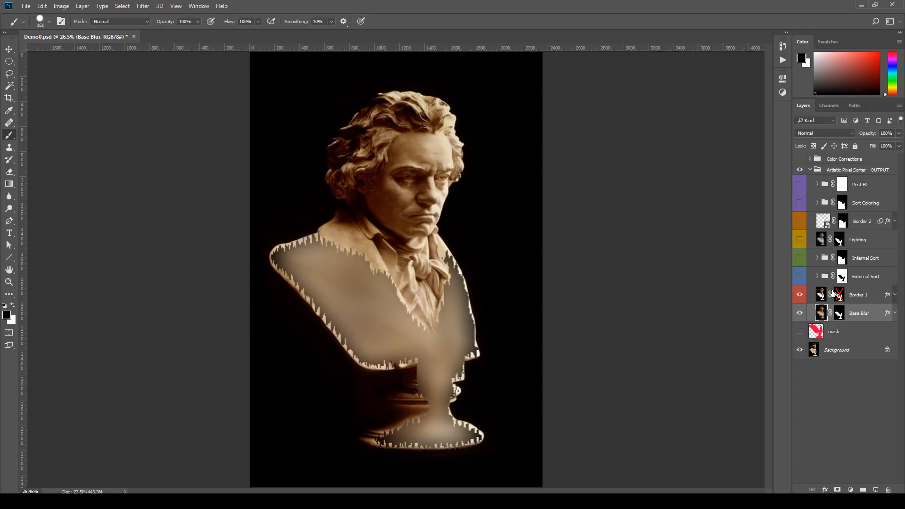
left_click(842, 276)
left_click(799, 276)
left_click(873, 262)
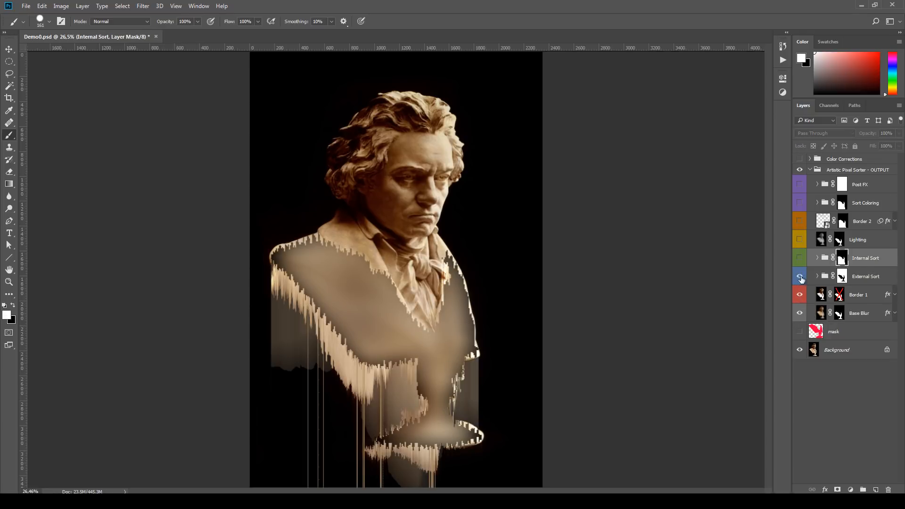
left_click(799, 259)
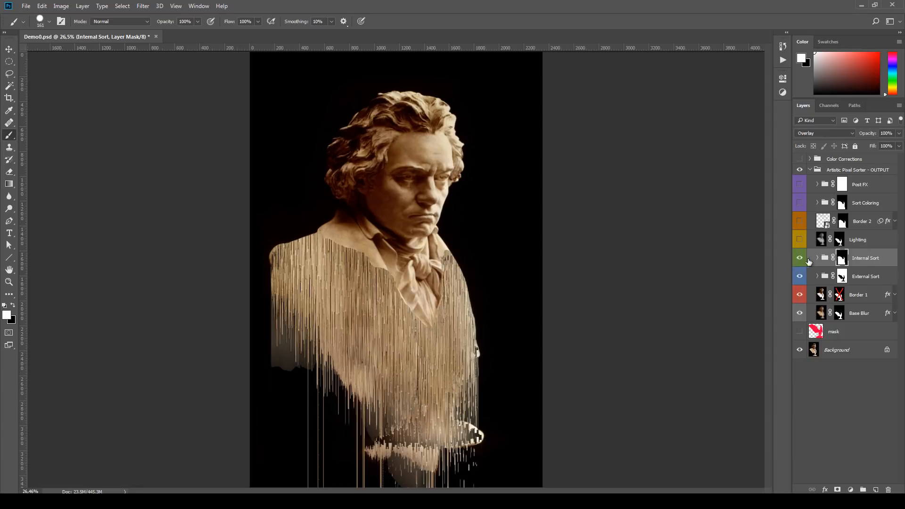
Step: Show the Lighting and Border 2 layers and the Sort Coloring and Post FX groups again, one after another
left_click(805, 241)
left_click(800, 242)
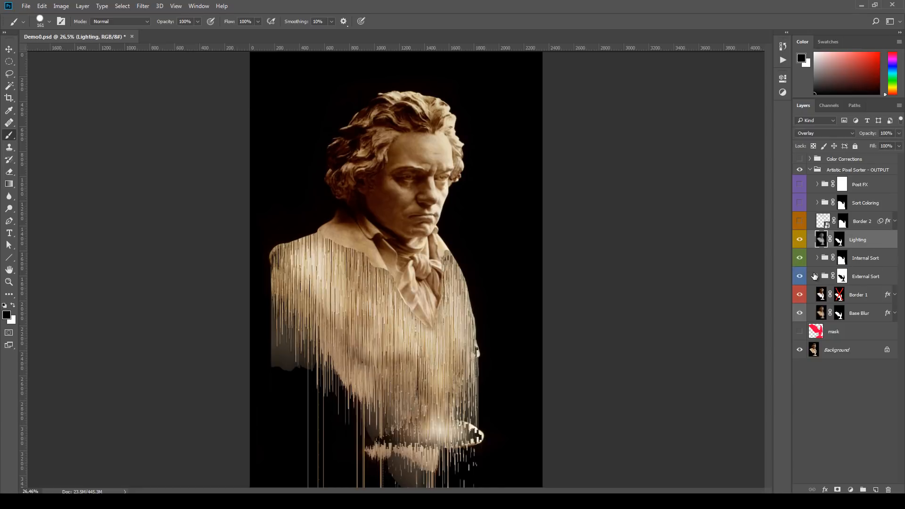
left_click(799, 221)
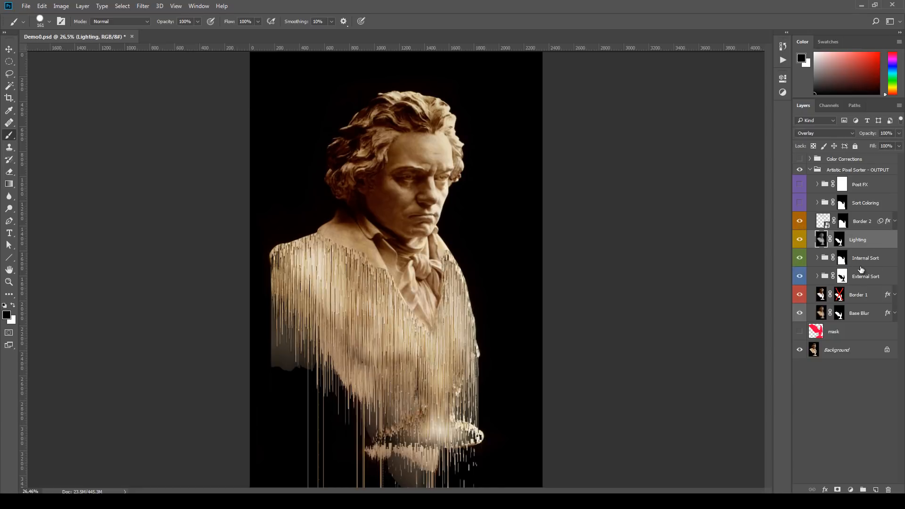
left_click(799, 203)
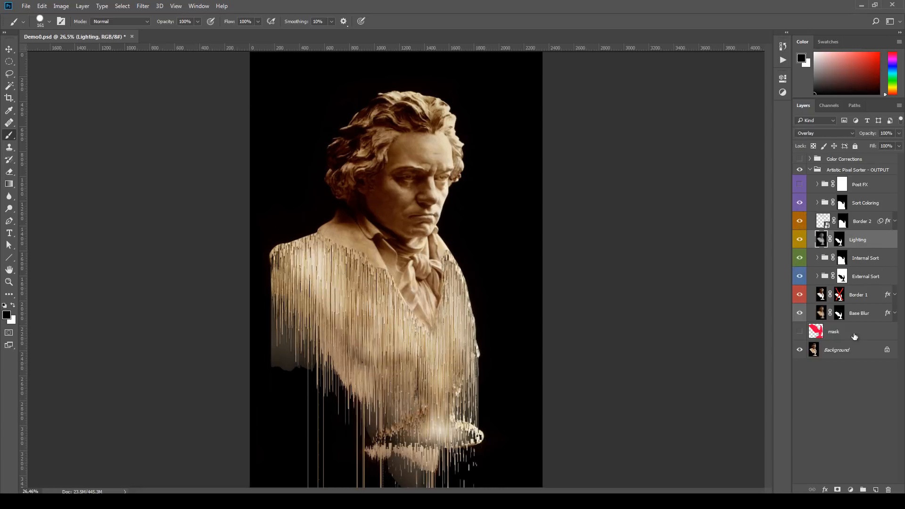
left_click(799, 186)
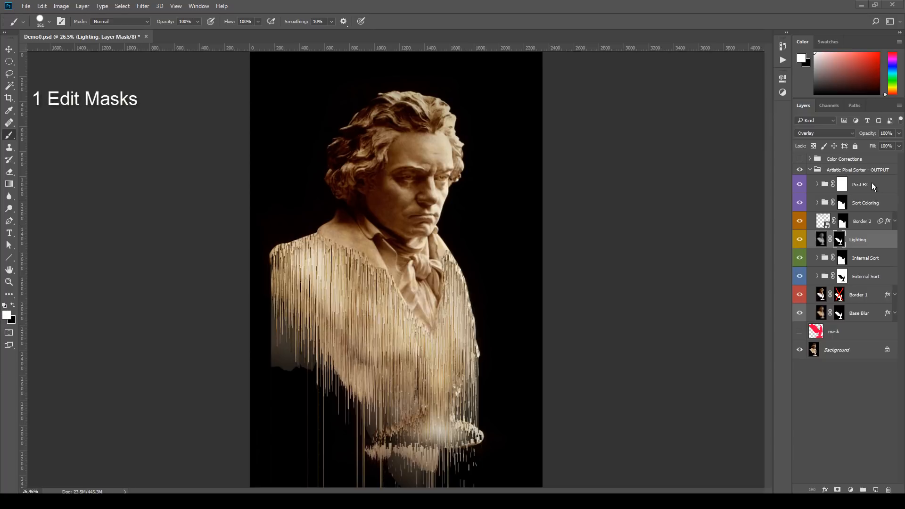
Step: Hide Post FX, Sort Coloring, Border 2 and Lighting, and select the Internal Sort group's layer mask
left_click(845, 187)
left_click(846, 210)
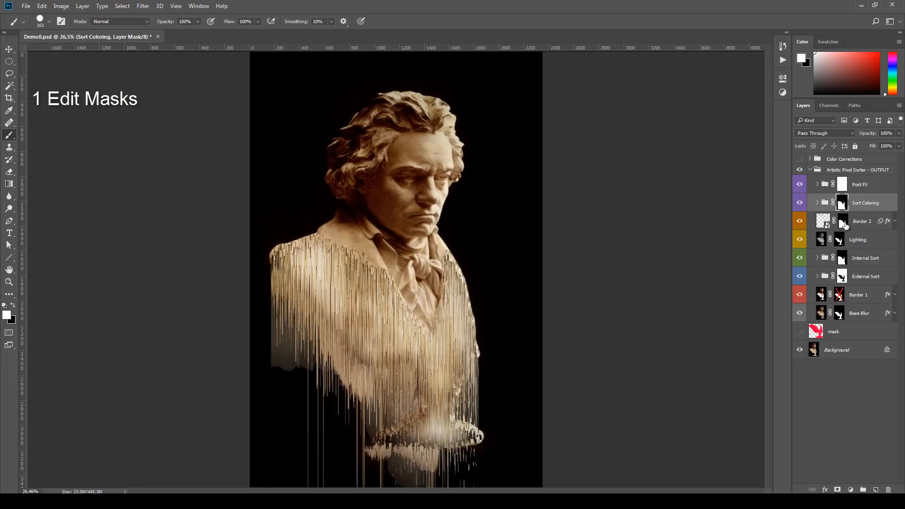
left_click(843, 225)
left_click(840, 242)
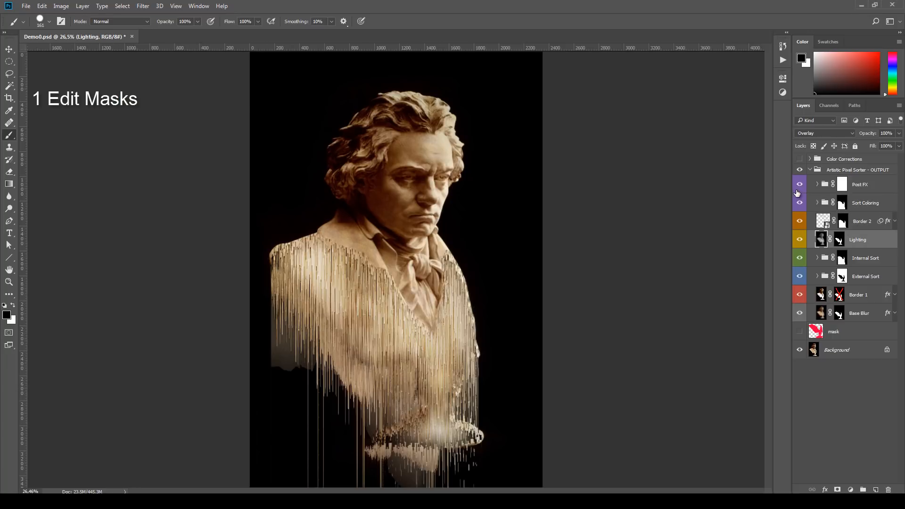
left_click_drag(799, 185, 800, 241)
left_click(841, 257)
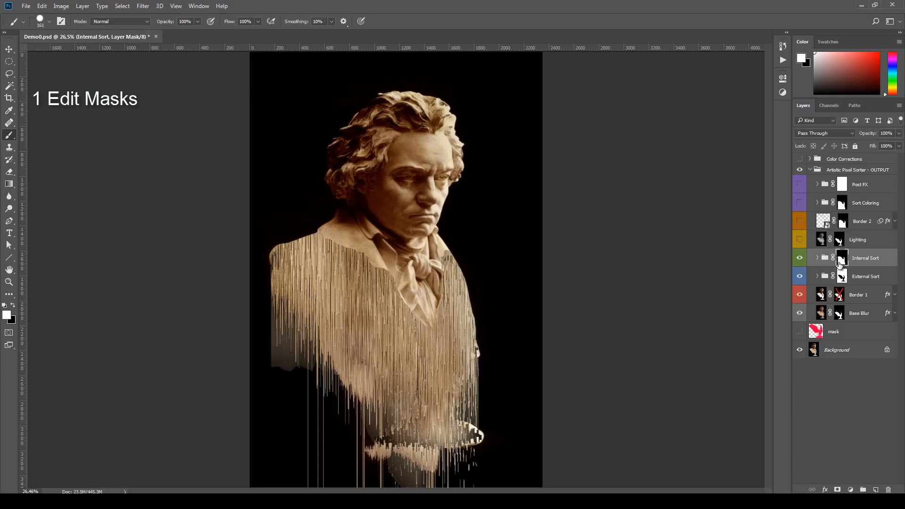
Step: Disable and re-enable the Internal Sort group's layer mask to compare the streaks with and without it
left_click(841, 259, "shift")
left_click(842, 259, "shift")
left_click(842, 263, "shift")
left_click(841, 264, "shift")
Step: Expand the Internal Sort group and brush black (000000) on its mask to hide the streaks on the upper chest beside the collar
left_click(817, 257)
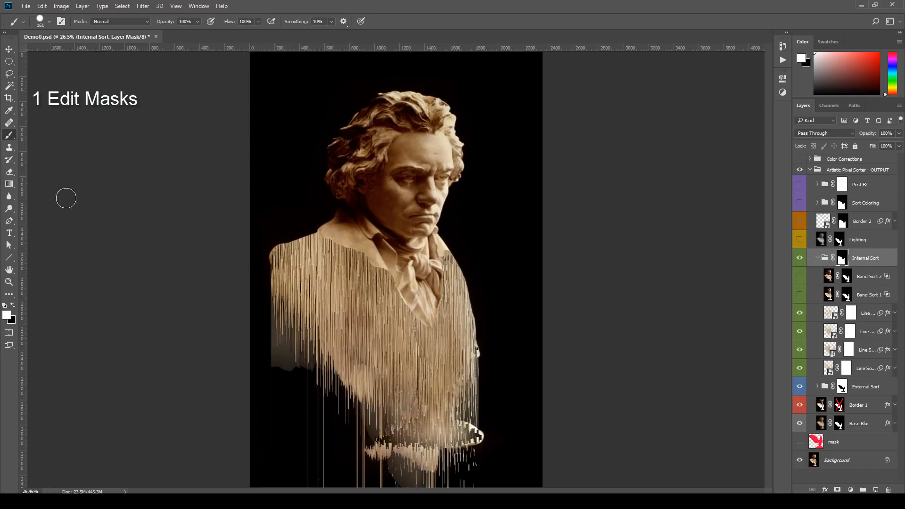
left_click(13, 305)
left_click(7, 315)
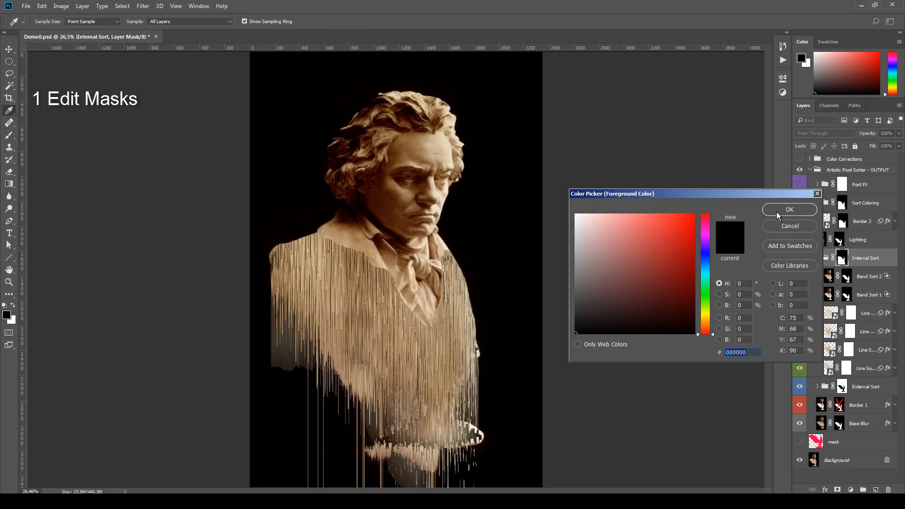
left_click(777, 210)
mouse_move(315, 274)
left_mouse_down()
mouse_move(342, 274)
mouse_move(310, 278)
mouse_move(347, 281)
mouse_move(376, 308)
mouse_move(345, 308)
mouse_move(323, 292)
mouse_move(331, 275)
mouse_move(353, 306)
left_mouse_up()
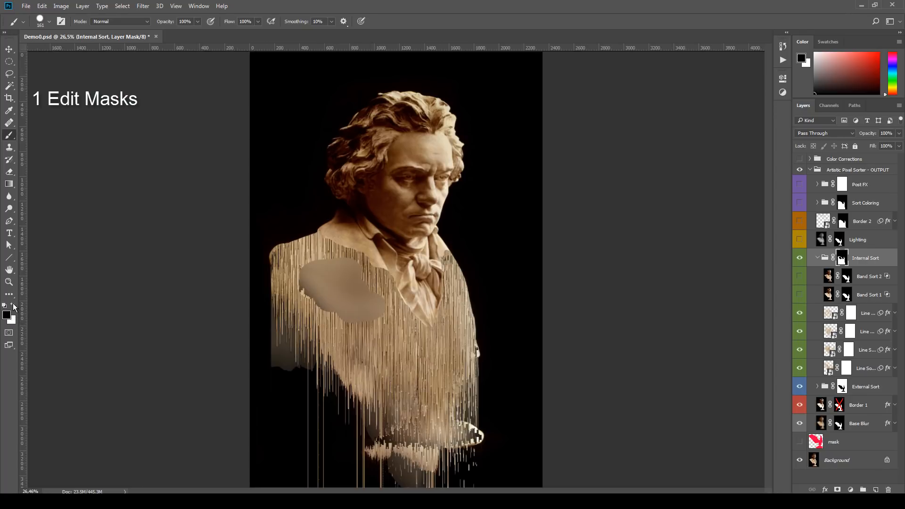
Step: Brush white (ffffff) on the Internal Sort mask to restore the streaks on the upper chest, and try feathering that mask
left_click(13, 306)
left_click(7, 315)
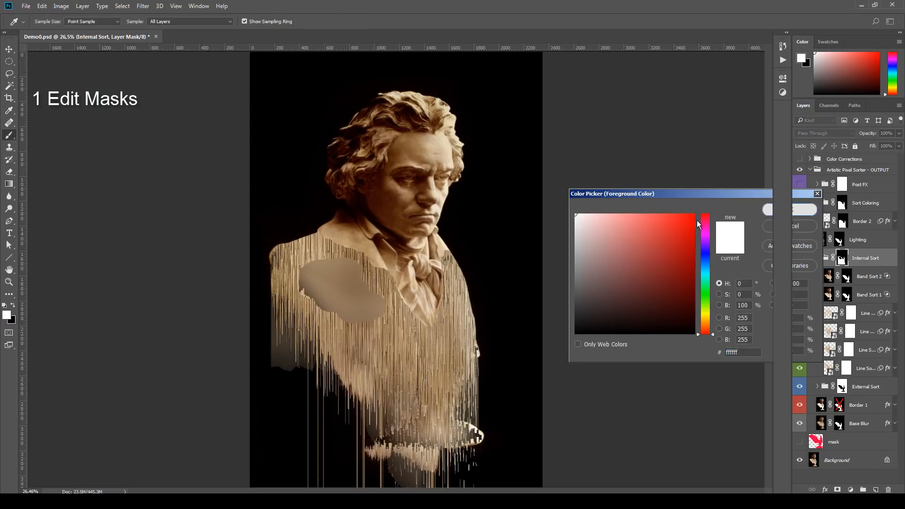
left_click(790, 210)
mouse_move(304, 283)
left_mouse_down()
mouse_move(371, 284)
mouse_move(365, 327)
mouse_move(325, 306)
mouse_move(368, 319)
mouse_move(354, 306)
mouse_move(366, 311)
mouse_move(349, 266)
mouse_move(343, 318)
mouse_move(330, 244)
mouse_move(329, 278)
mouse_move(357, 268)
left_mouse_up()
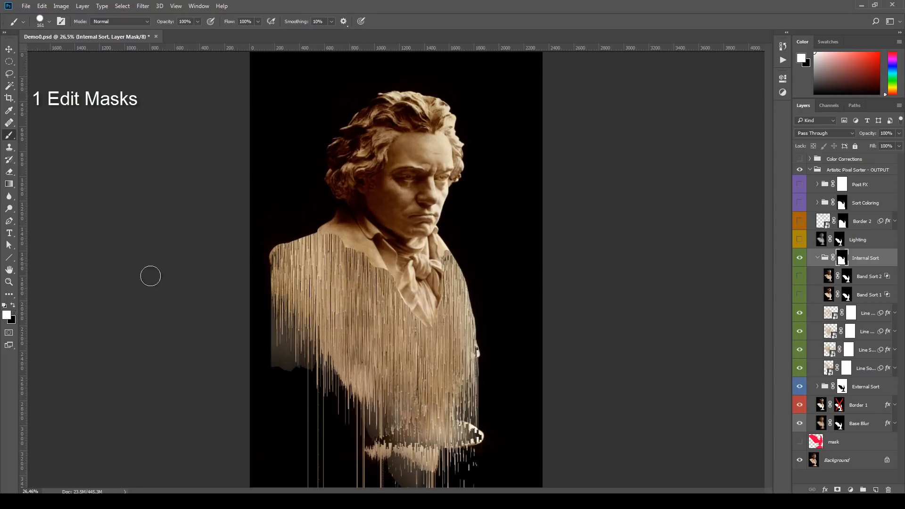
double_click(841, 261)
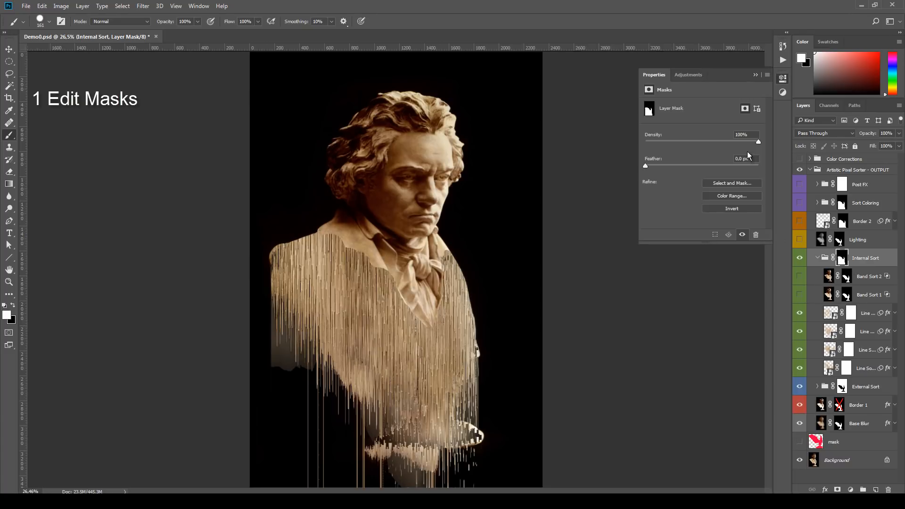
left_click_drag(651, 165, 588, 174)
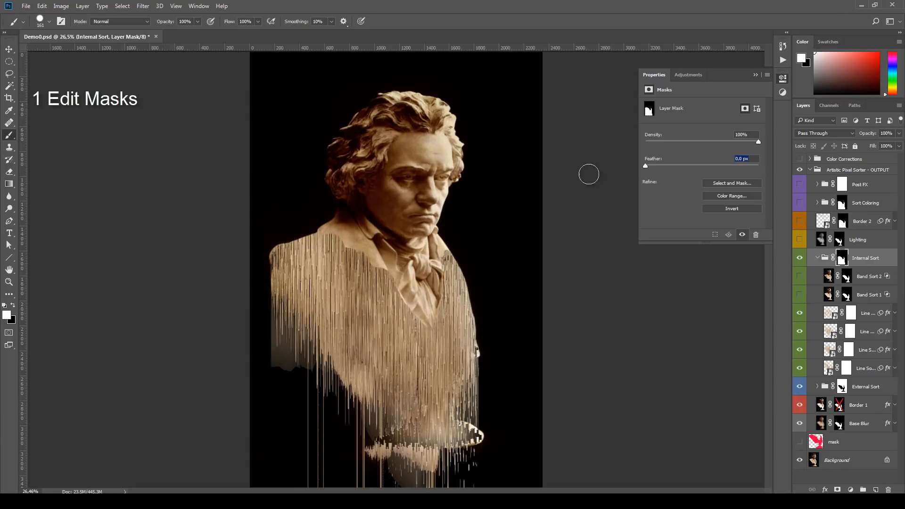
Step: Show the Lighting layer, preview its mask on its own, and show Border 2, Sort Coloring and Post FX as well
left_click(860, 239)
left_click(799, 239)
left_click(838, 240, "alt")
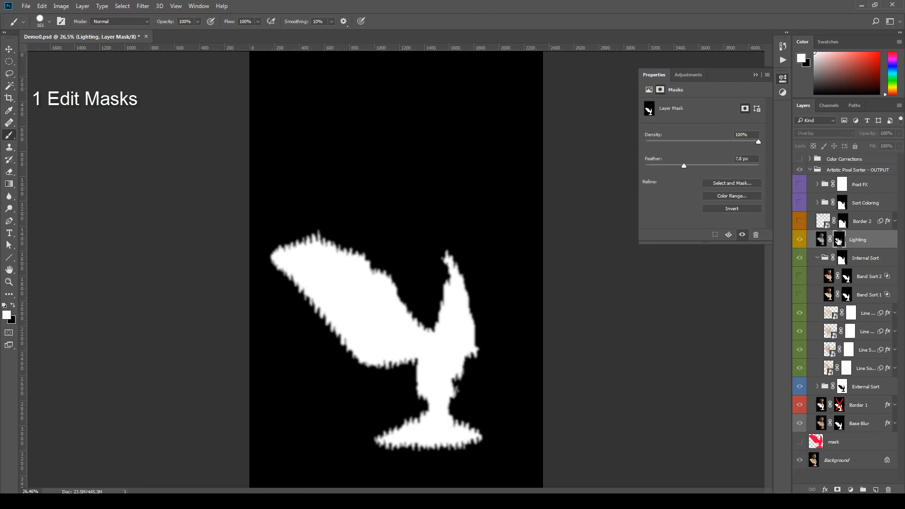
left_click(838, 240, "alt")
left_click(799, 221)
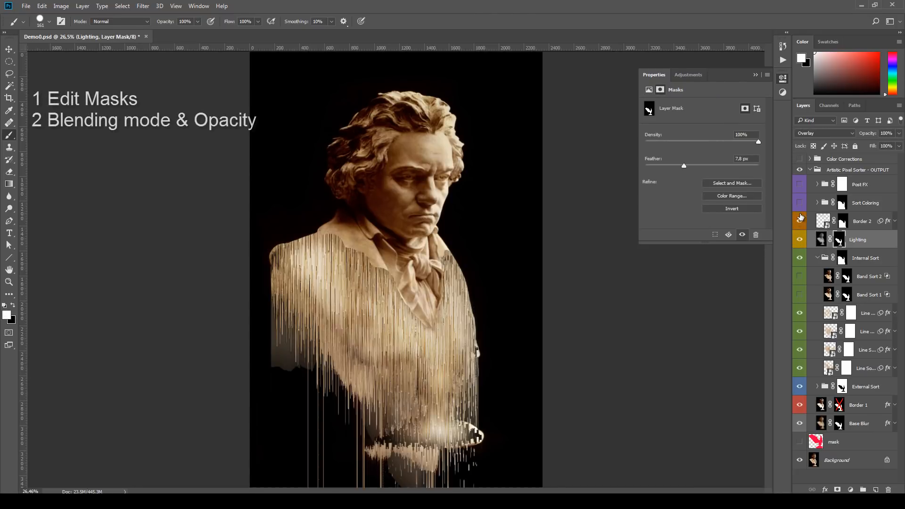
left_click(799, 203)
left_click(800, 188)
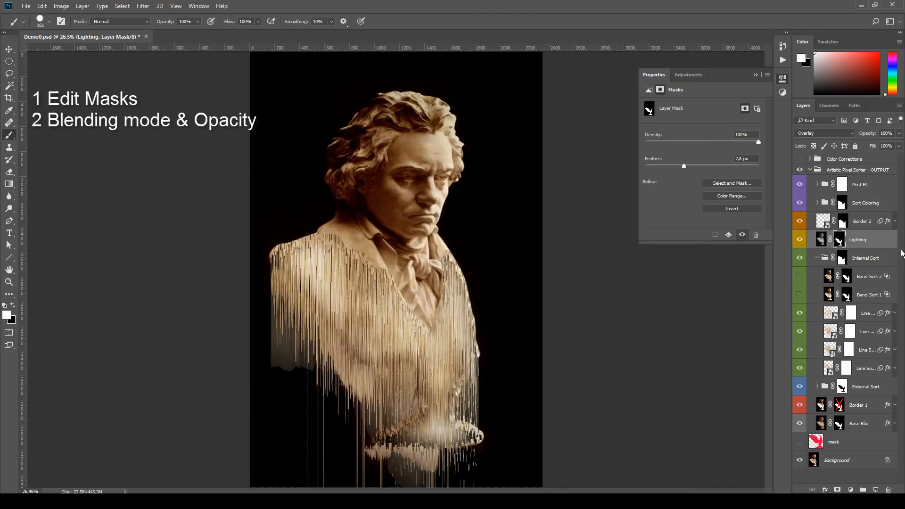
Step: Collapse Internal Sort, expand External Sort and set the External Distortion 2 layer's opacity to 100%
left_click(817, 257)
left_click(871, 263)
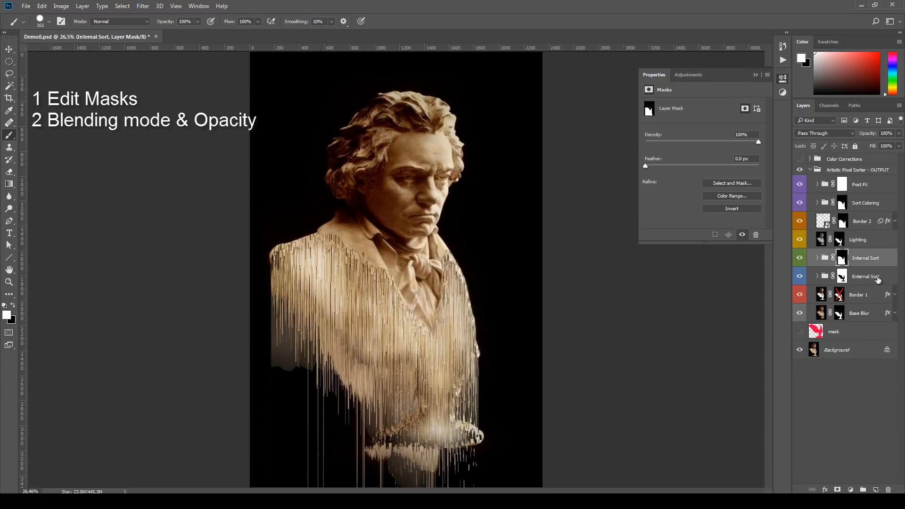
left_click(807, 282)
left_click(817, 276)
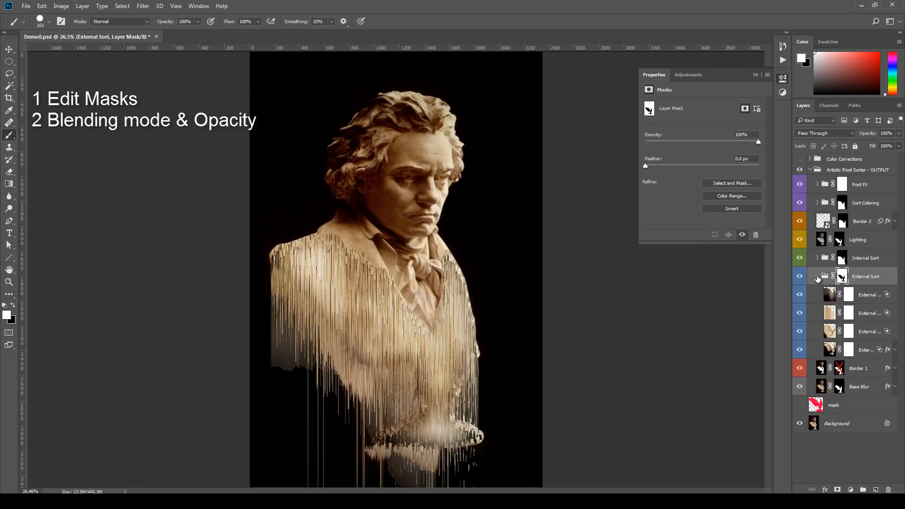
left_click(868, 302)
left_click(867, 332)
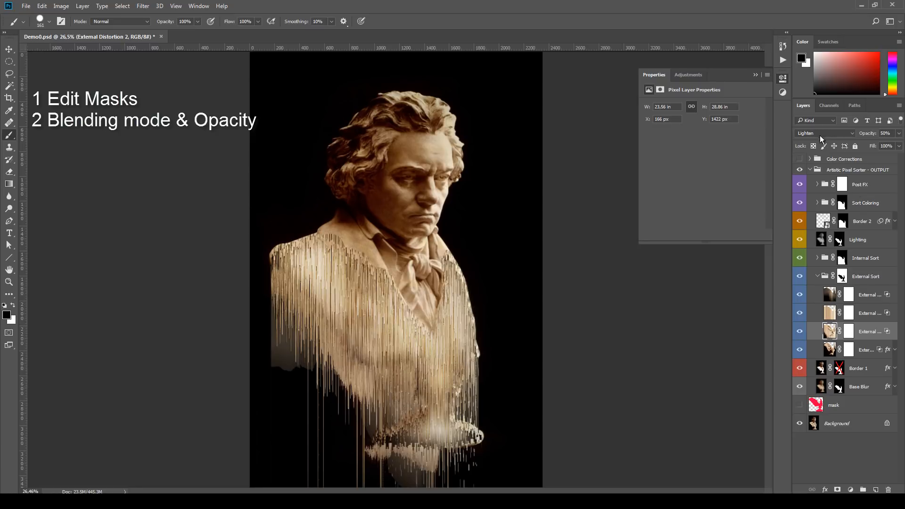
left_click(819, 135)
left_click(899, 134)
left_click(900, 136)
left_click(897, 144)
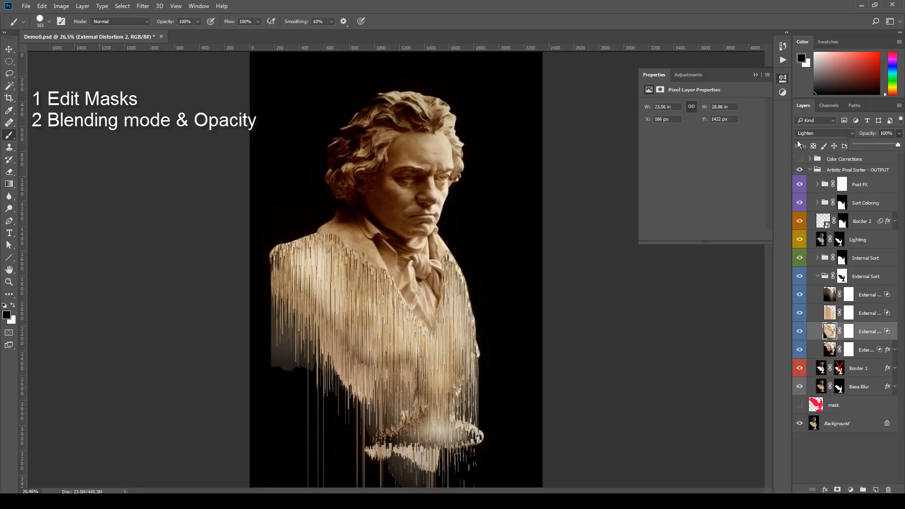
Step: Set External Distortion 2's blending mode to Color Dodge and its opacity to 52%
left_click(807, 134)
left_click(830, 203)
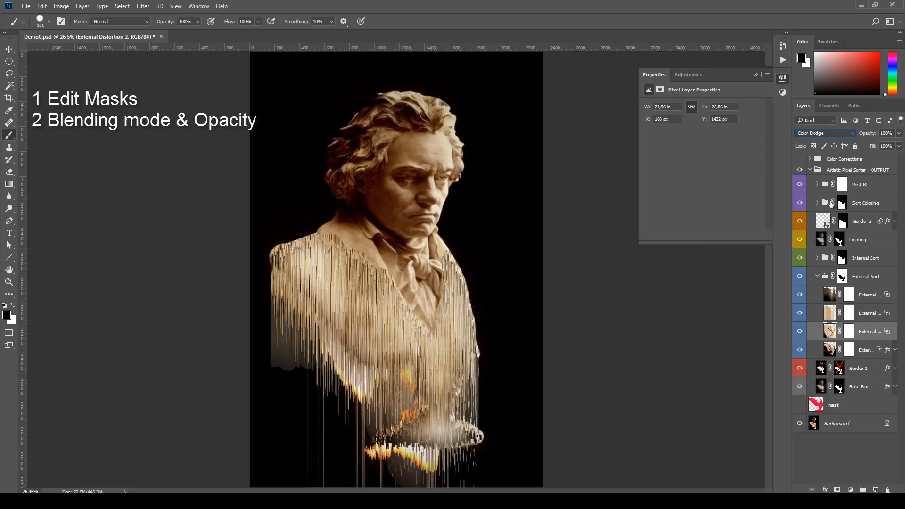
left_click(897, 136)
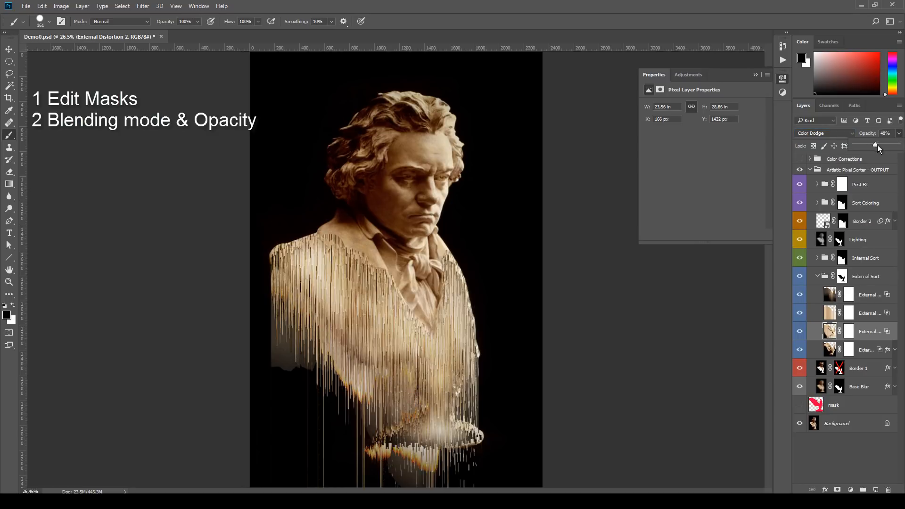
Step: Set the External Blur layer's blending mode to Linear Dodge (Add)
left_click(875, 313)
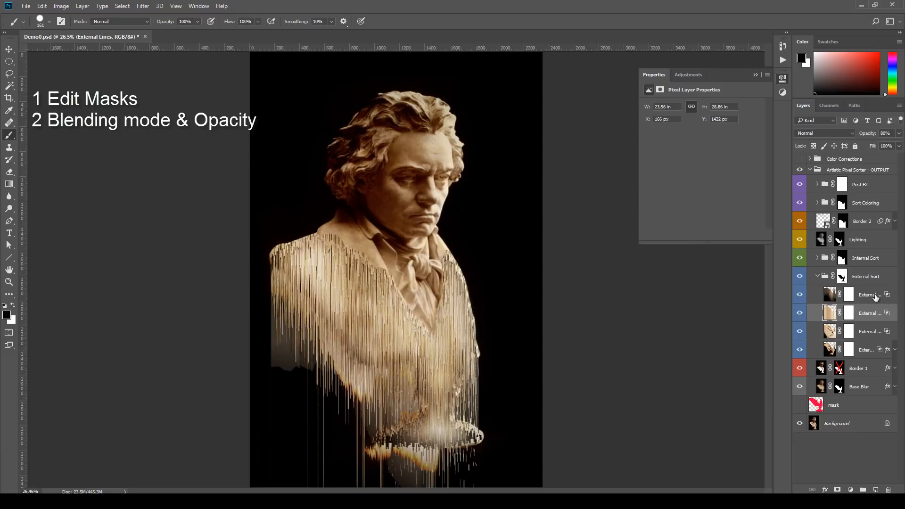
left_click(875, 296)
left_click(811, 133)
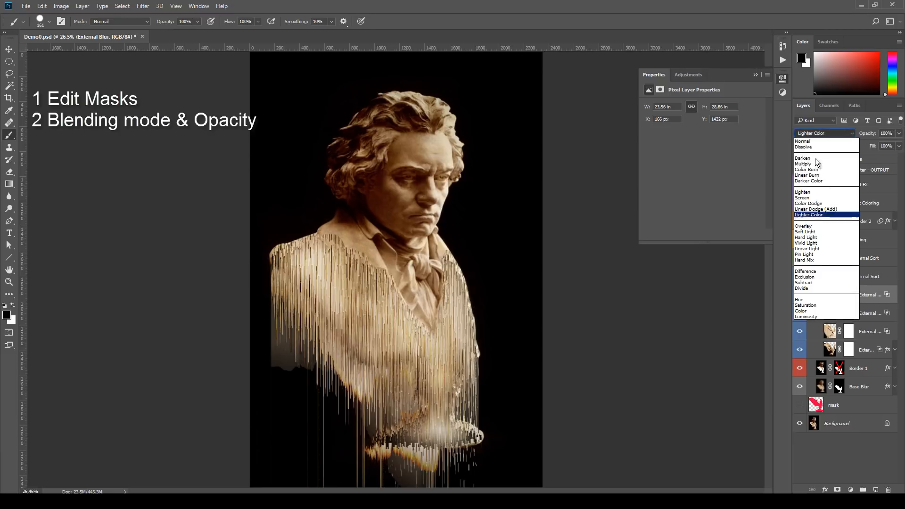
left_click(835, 214)
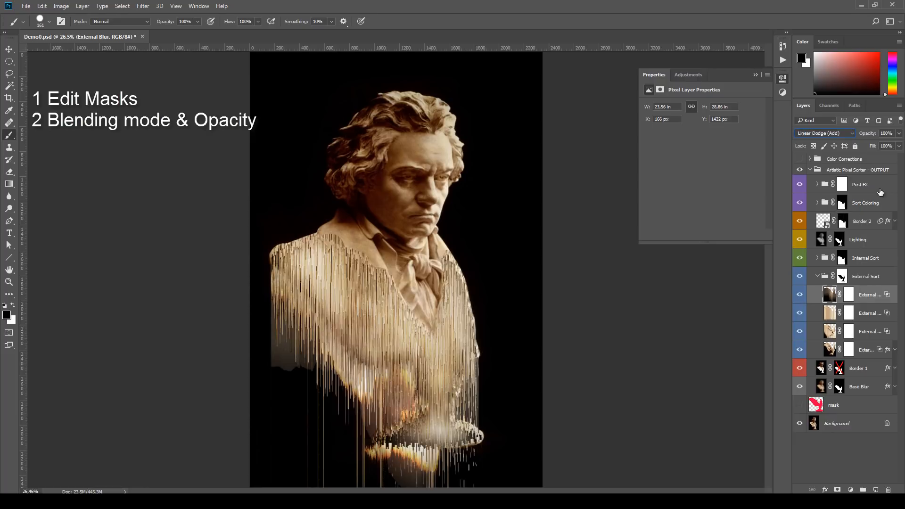
Step: Hide the External Distortion 2 layer and set External Distortion 1's opacity to 100%
left_click(869, 333)
left_click(800, 332)
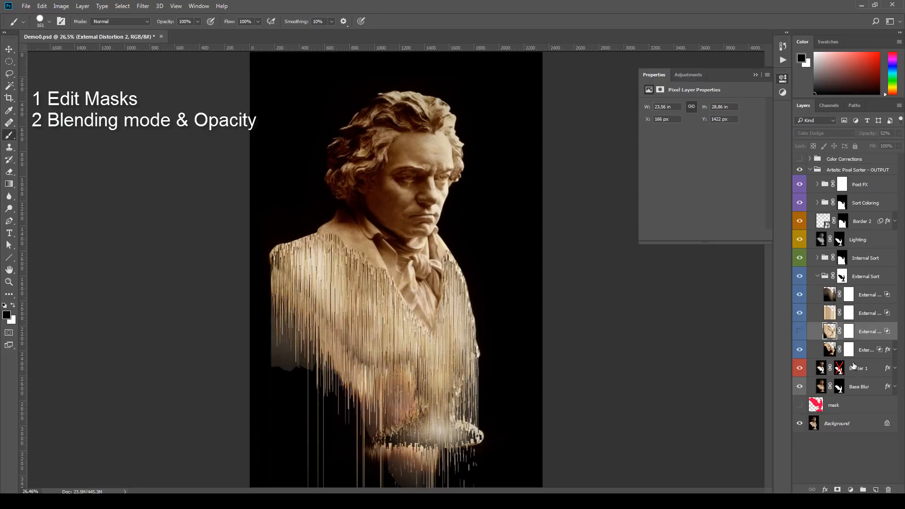
left_click(863, 353)
left_click(899, 134)
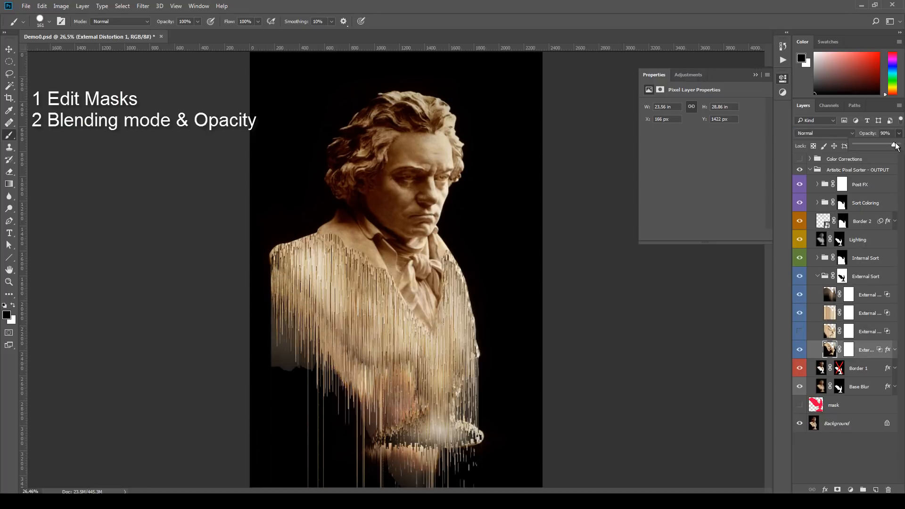
left_click_drag(872, 143, 899, 146)
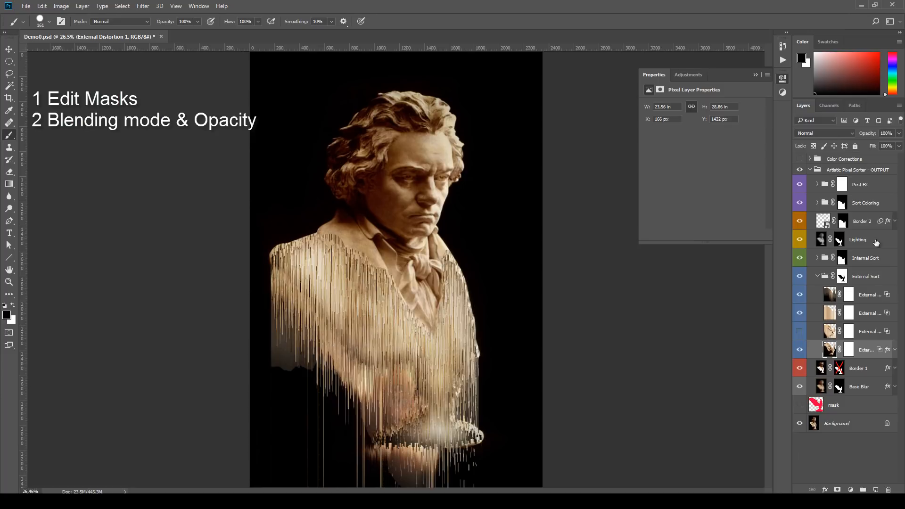
Step: Expand the Internal Sort group and set its Line Sort 4 layer's blending mode to Overlay
left_click(879, 308)
left_click(872, 259)
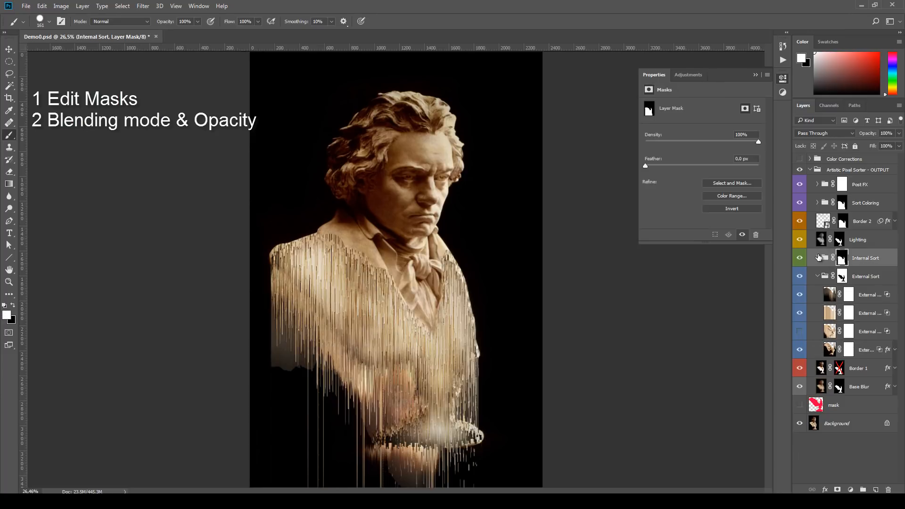
left_click(817, 257)
left_click(870, 315)
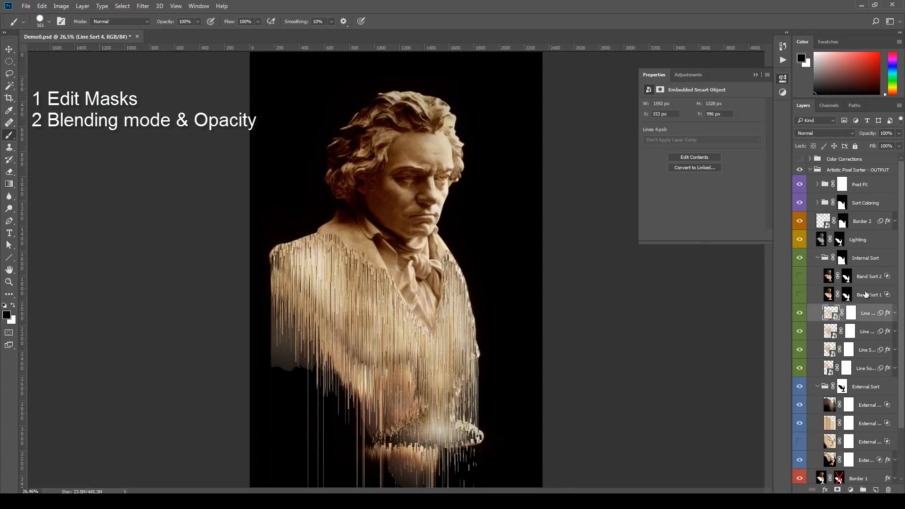
left_click(841, 135)
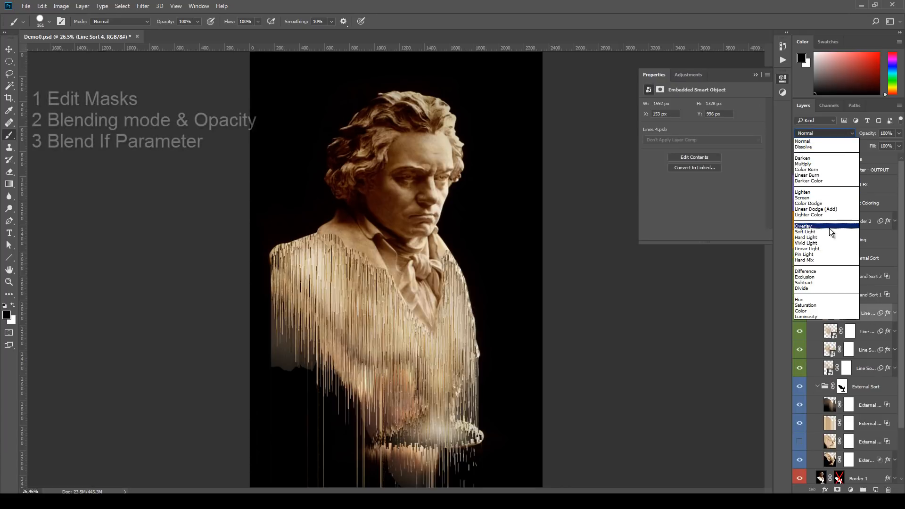
left_click(829, 228)
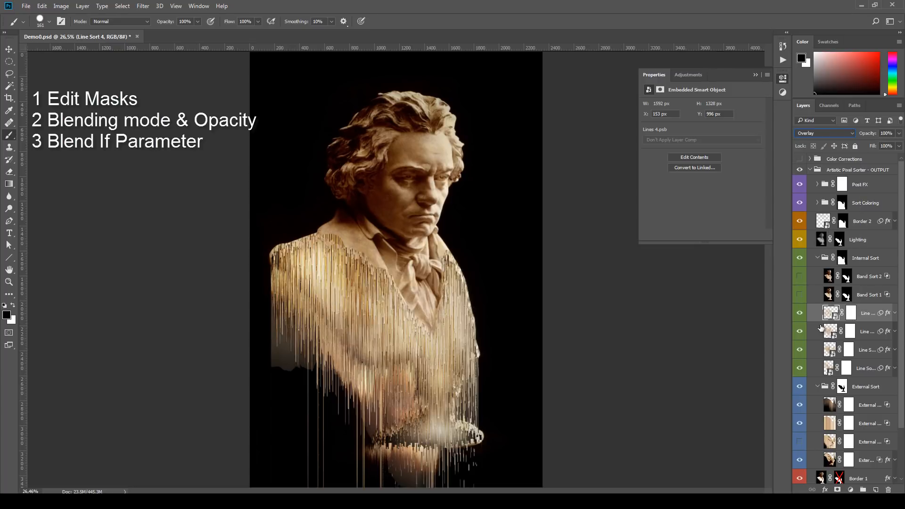
Step: Collapse the Internal Sort group and hide the External Blur layer in the External Sort group
left_click(817, 258)
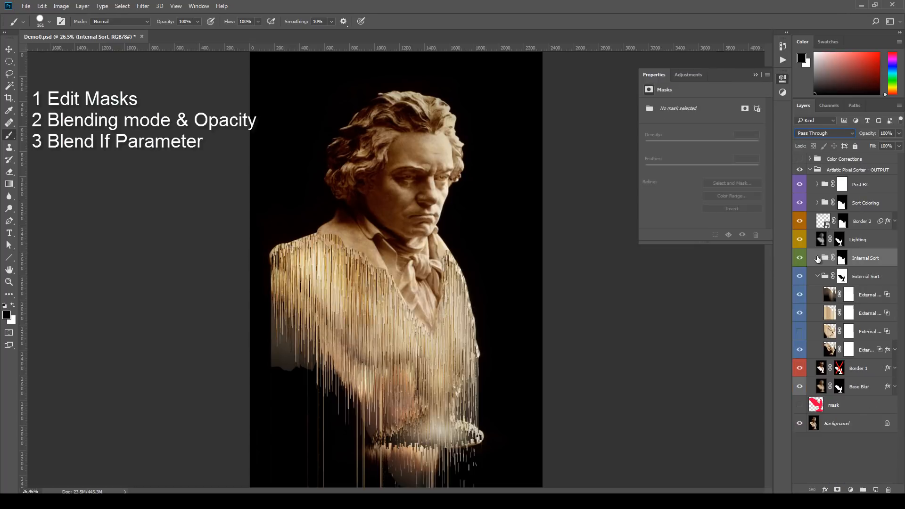
left_click(868, 298)
left_click(865, 315)
left_click(799, 294)
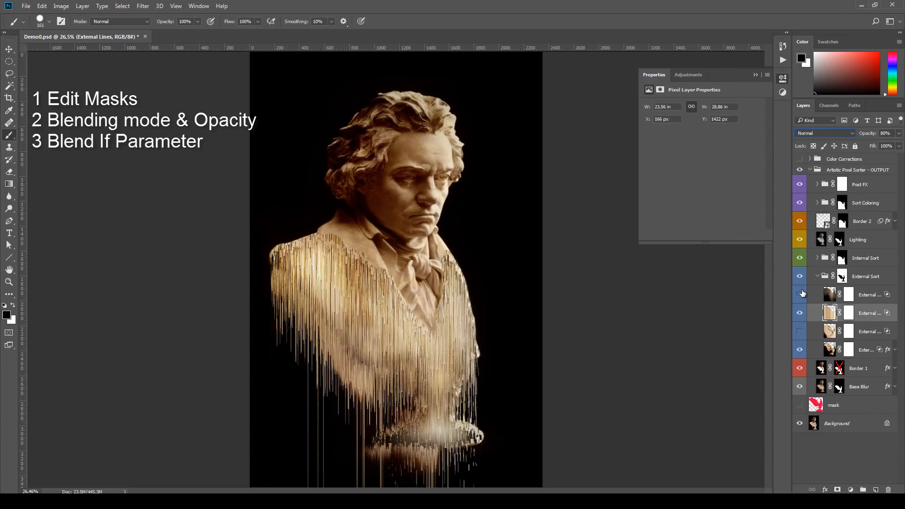
Step: Try different Blend If ranges for This Layer and Underlying Layer on the External Lines layer, and cancel the changes
double_click(869, 320)
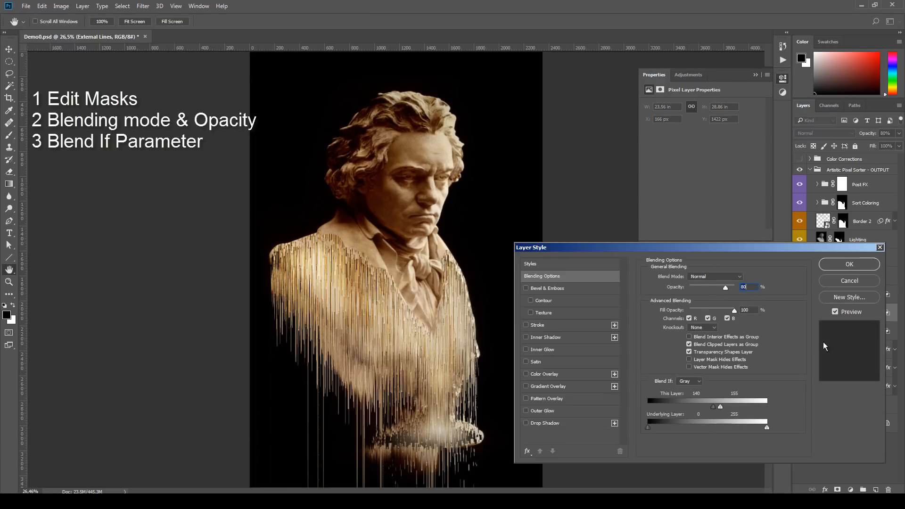
left_click_drag(715, 405, 671, 406)
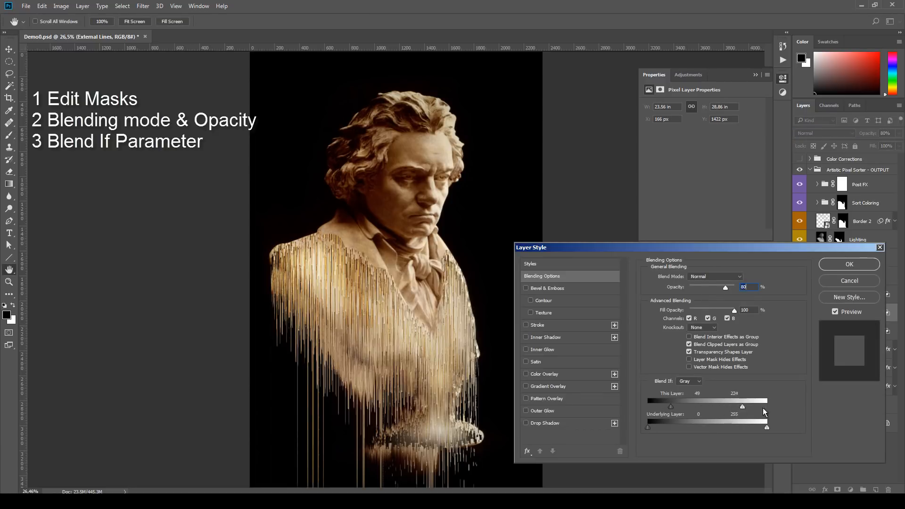
left_click_drag(742, 406, 754, 406)
mouse_move(671, 406)
left_mouse_down()
mouse_move(767, 406)
mouse_move(724, 409)
mouse_move(748, 407)
mouse_move(726, 407)
mouse_move(734, 409)
left_mouse_up()
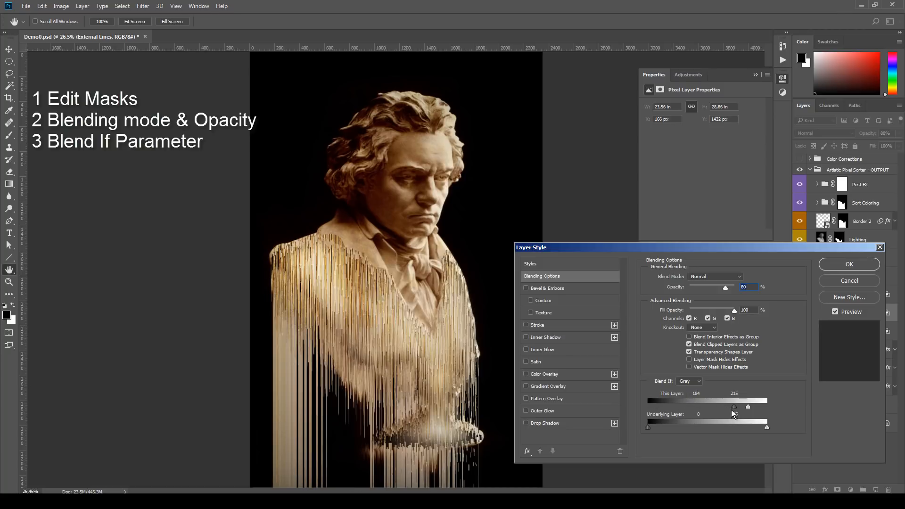
mouse_move(732, 407)
left_mouse_down()
mouse_move(715, 408)
mouse_move(726, 406)
left_mouse_up()
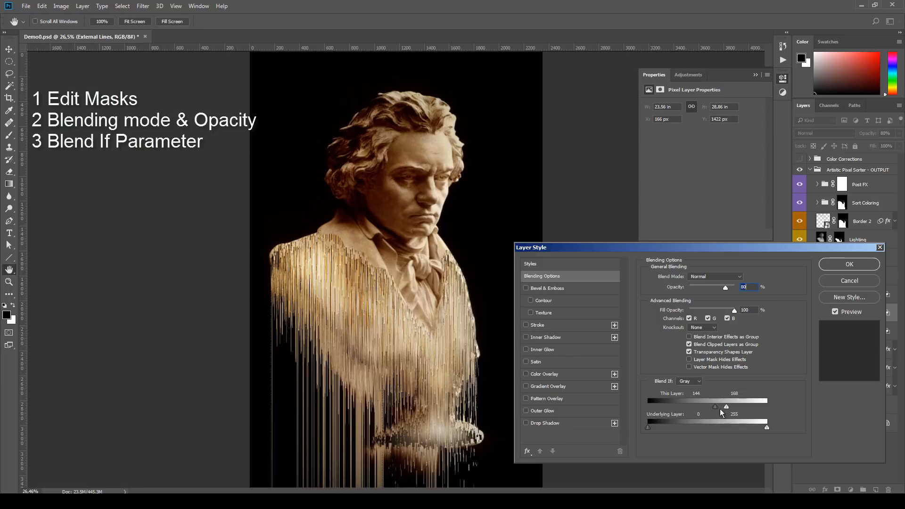
left_click_drag(739, 408, 747, 409)
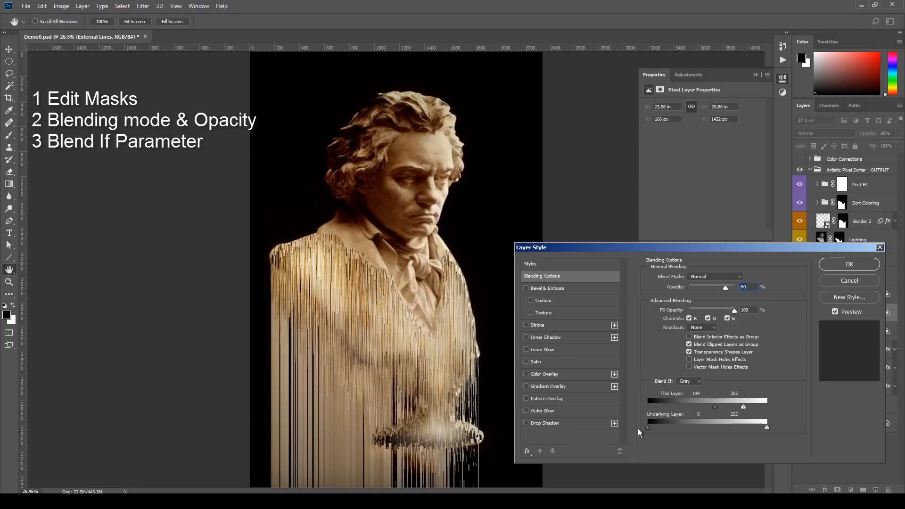
mouse_move(647, 428)
left_mouse_down()
mouse_move(683, 426)
mouse_move(643, 425)
mouse_move(655, 425)
left_mouse_up()
left_click_drag(654, 426, 691, 423)
left_click(844, 281)
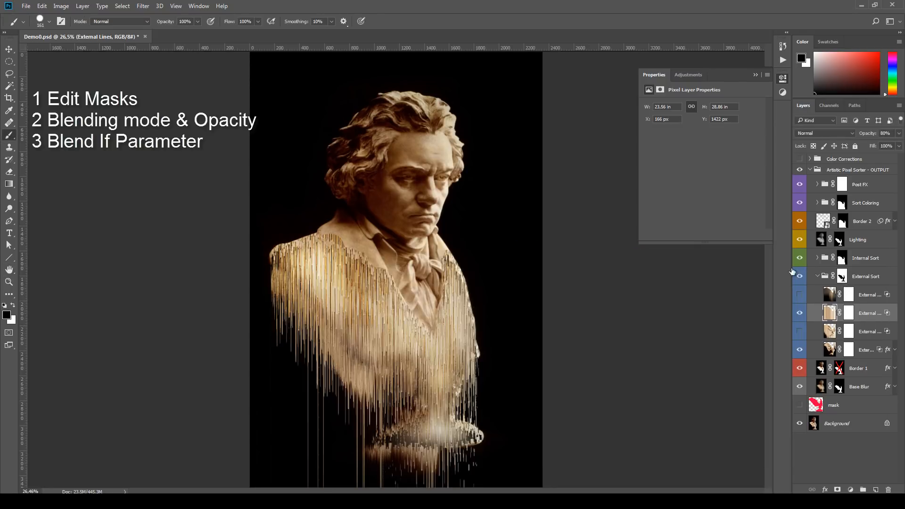
Step: Widen the layer list to read the full layer names, and show the Band Sort 1 layer inside the Internal Sort group
left_click_drag(792, 272, 749, 271)
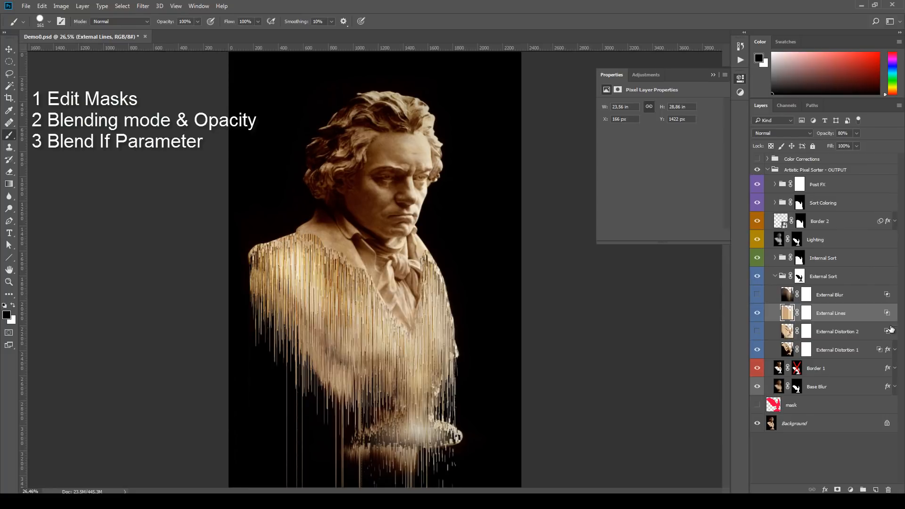
left_click(774, 258)
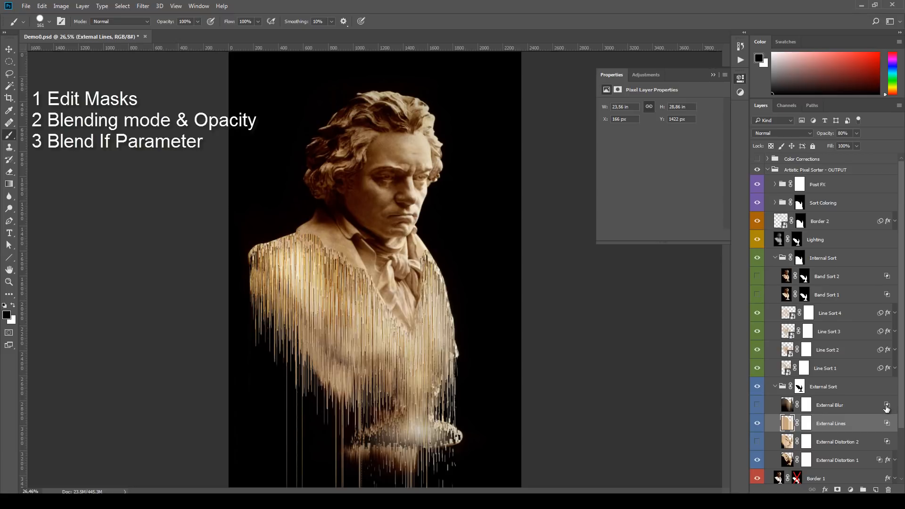
scroll(886, 408, "down", 1)
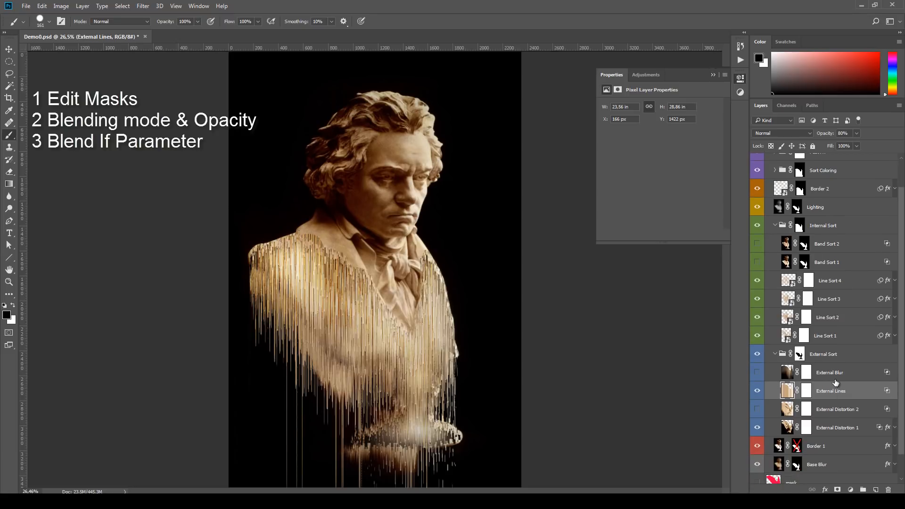
scroll(833, 368, "up", 1)
left_click(756, 284)
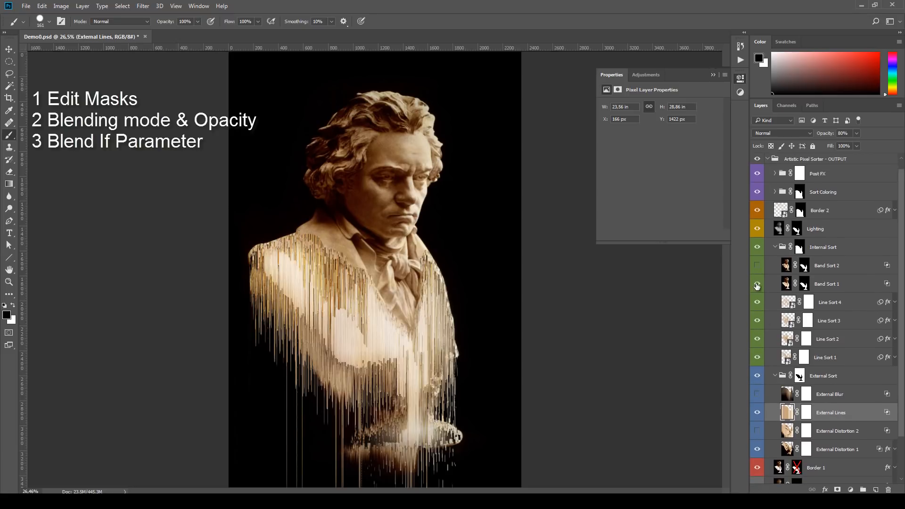
Step: Try a lower This Layer Blend If threshold of 193 on the Band Sort 1 layer, and cancel the change
double_click(847, 289)
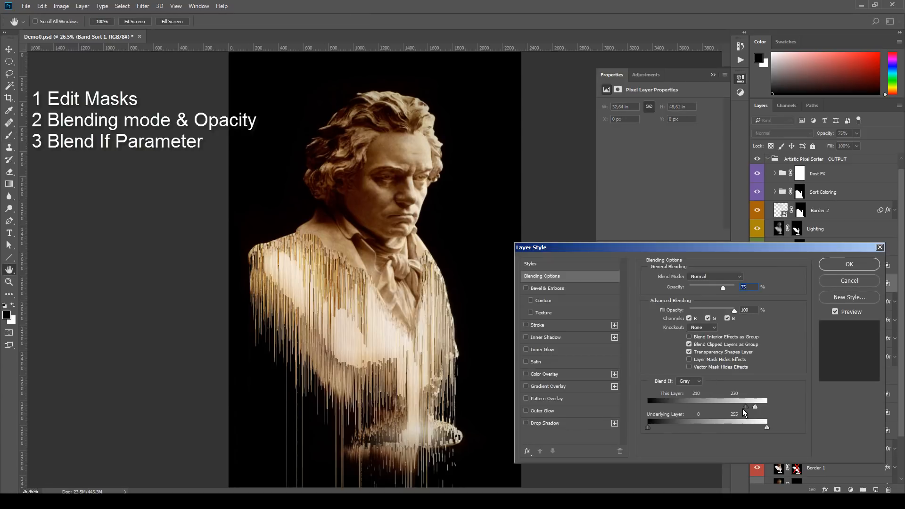
left_click_drag(747, 405, 737, 409)
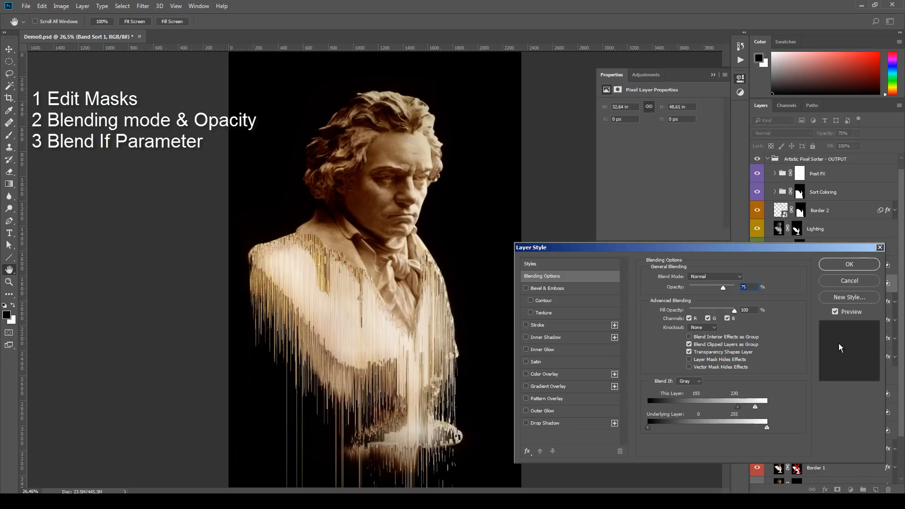
left_click(850, 280)
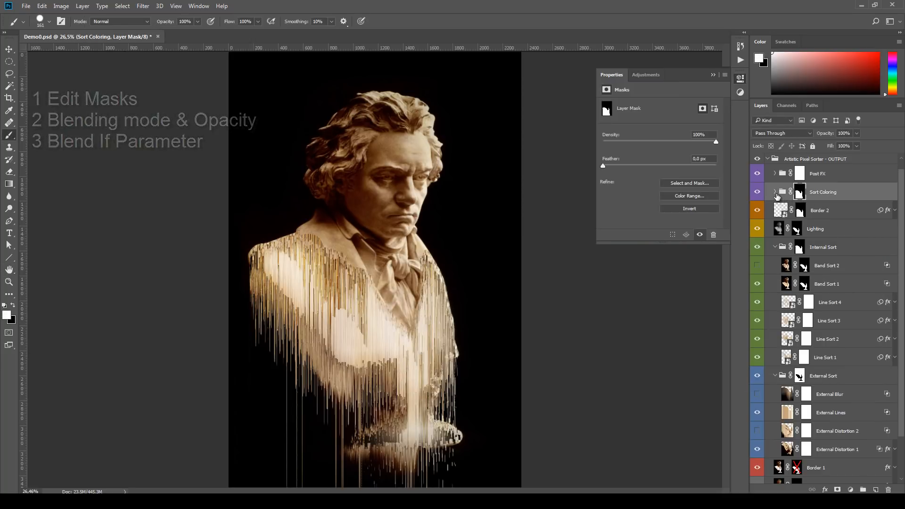
Step: Expand the Sort Coloring group and show its red Sort Color layer
left_click(766, 215)
left_click(756, 210)
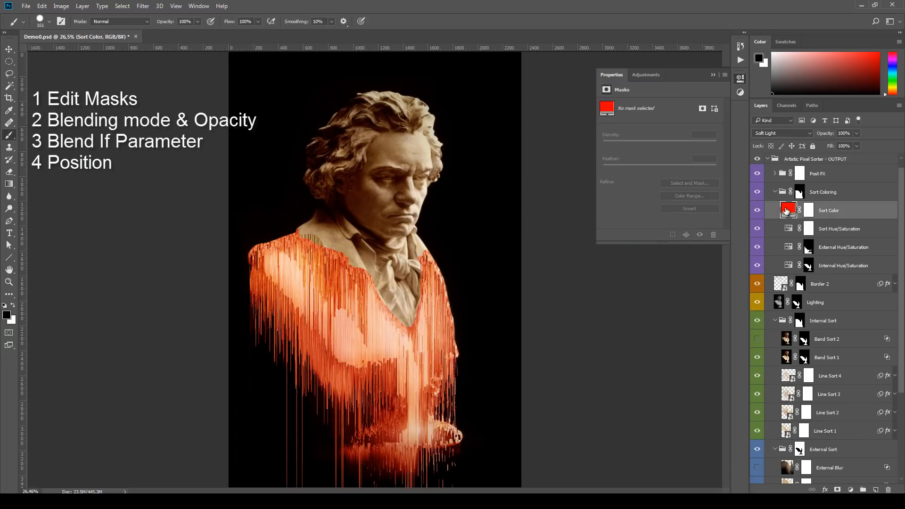
double_click(787, 210)
left_click(786, 230)
Step: Set the Sort Color layer's Blend If range to 52–102 for This Layer and 94–138 for Underlying Layer
double_click(869, 212)
left_click_drag(652, 406, 758, 407)
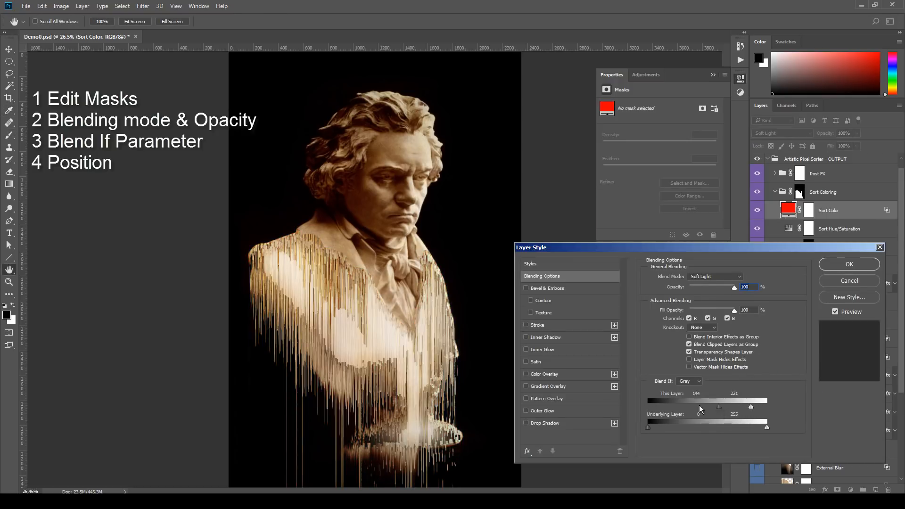
left_click_drag(699, 405, 673, 405)
left_click_drag(751, 406, 695, 407)
left_click_drag(648, 427, 691, 432)
left_click_drag(767, 427, 715, 426)
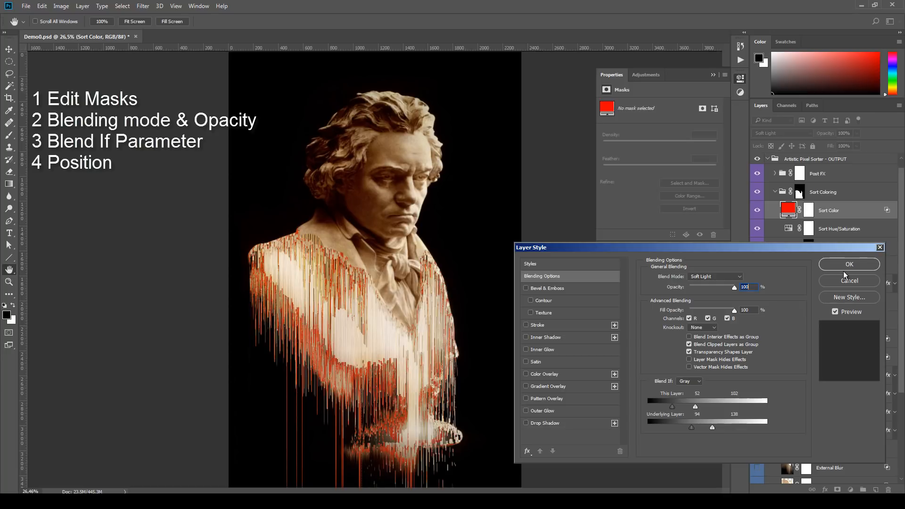
left_click(843, 270)
Step: Hide the Sort Color layer, and collapse the Sort Coloring and Internal Sort groups
left_click(756, 210)
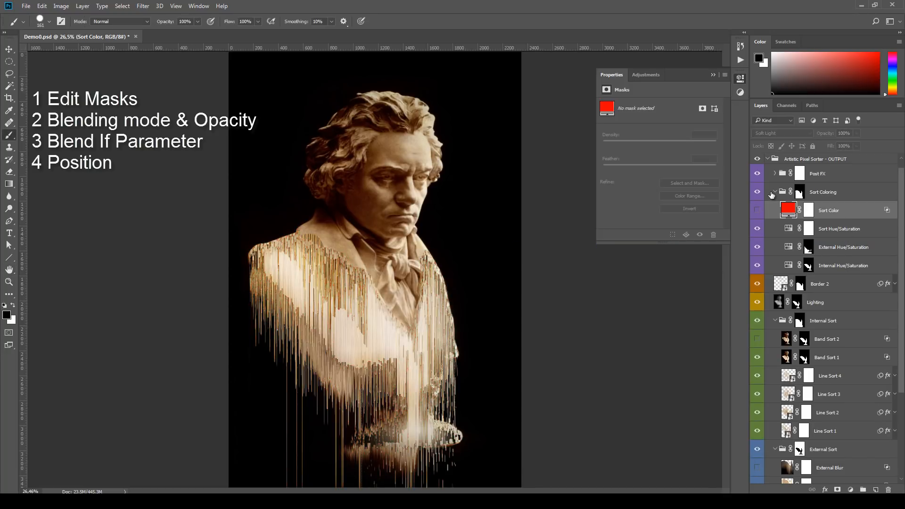
left_click(772, 193)
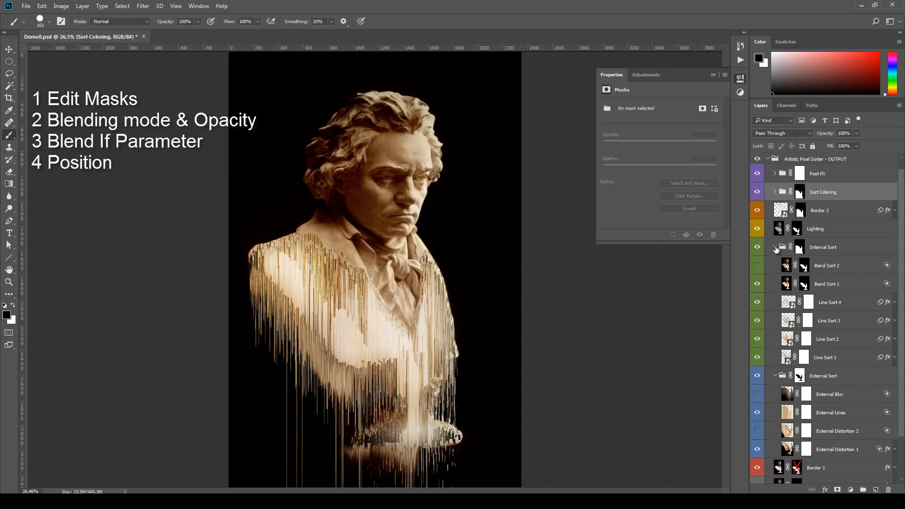
left_click(775, 246)
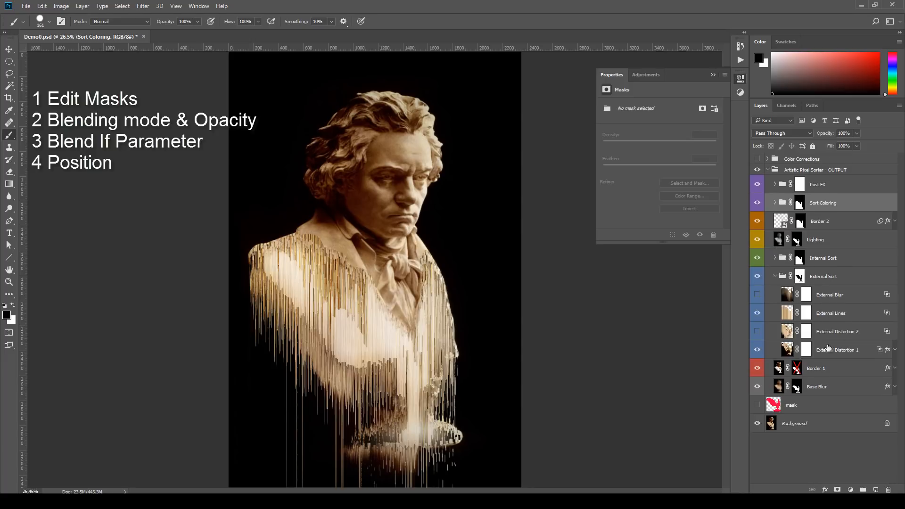
Step: Move the External Lines layer out of the External Sort group to above Border 2, and set its opacity to 100%
left_click(830, 319)
left_click_drag(834, 317, 839, 217)
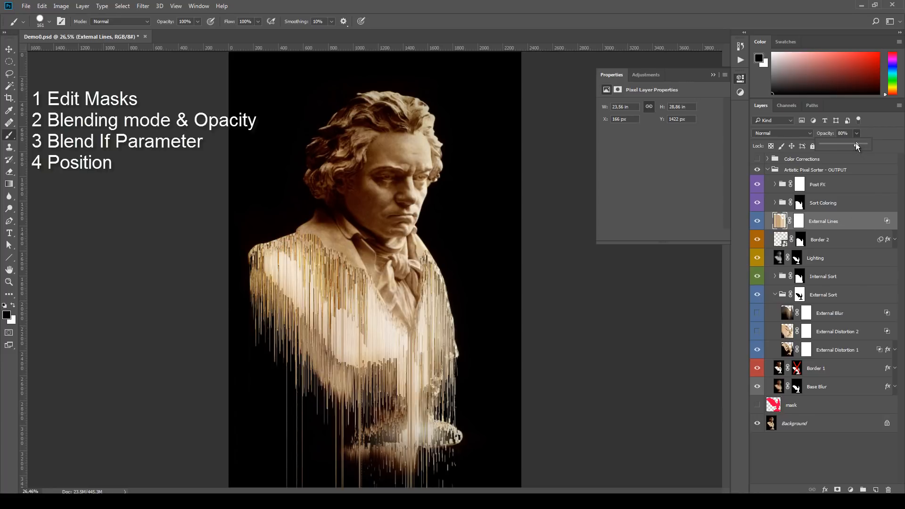
left_click_drag(855, 143, 865, 144)
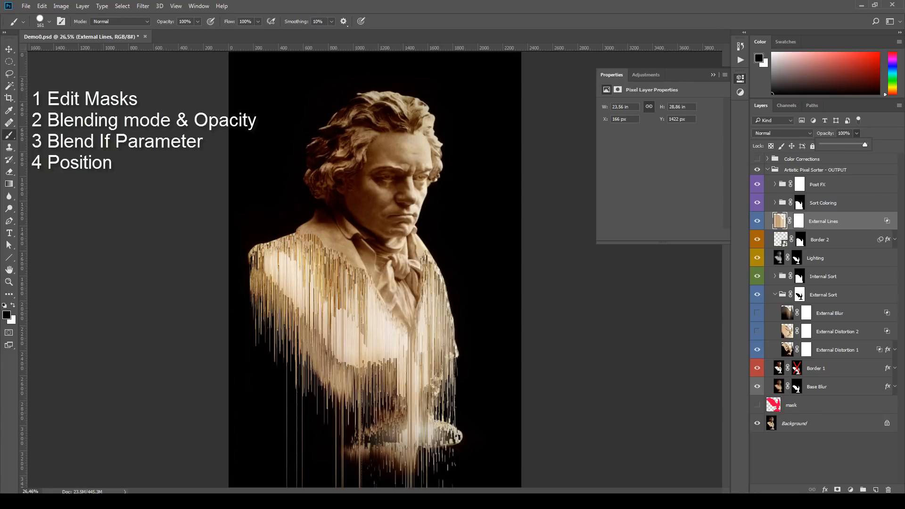
Step: Hide the Band Sort 1 layer in the Internal Sort group, and collapse the Internal Sort and External Sort groups
left_click(773, 277)
left_click(774, 276)
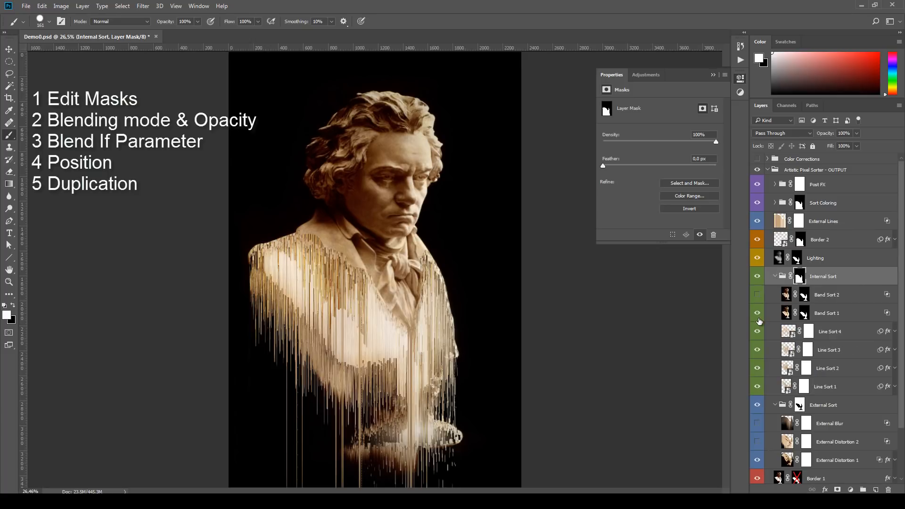
left_click(757, 313)
left_click(770, 277)
left_click(774, 276)
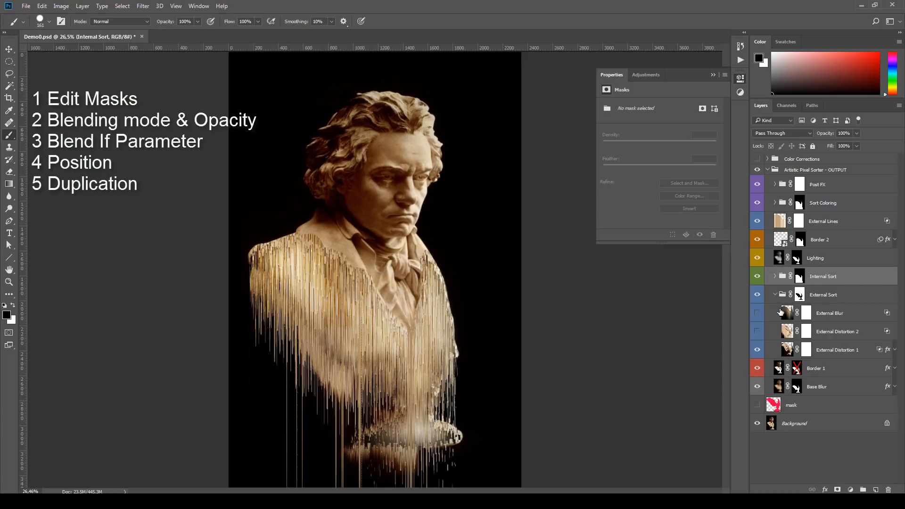
left_click(775, 294)
Step: Compare the image with and without External Lines, and set the layer's Blend If range for This Layer to 146–168
left_click(841, 227)
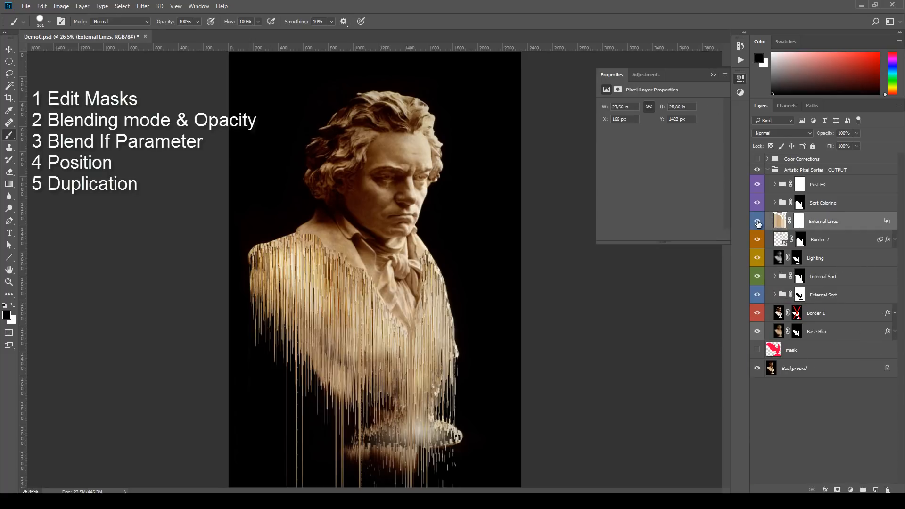
left_click(757, 222)
left_click(758, 221)
double_click(858, 228)
left_click_drag(722, 406, 725, 406)
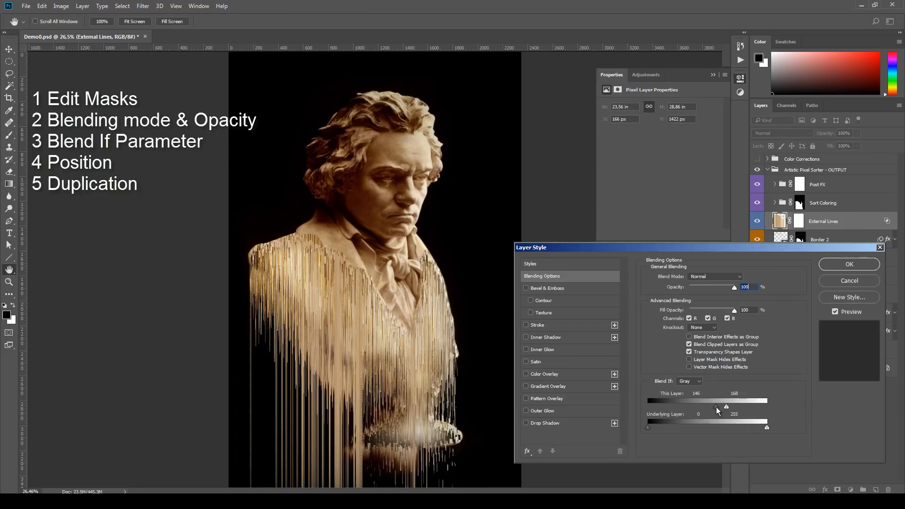
left_click(849, 265)
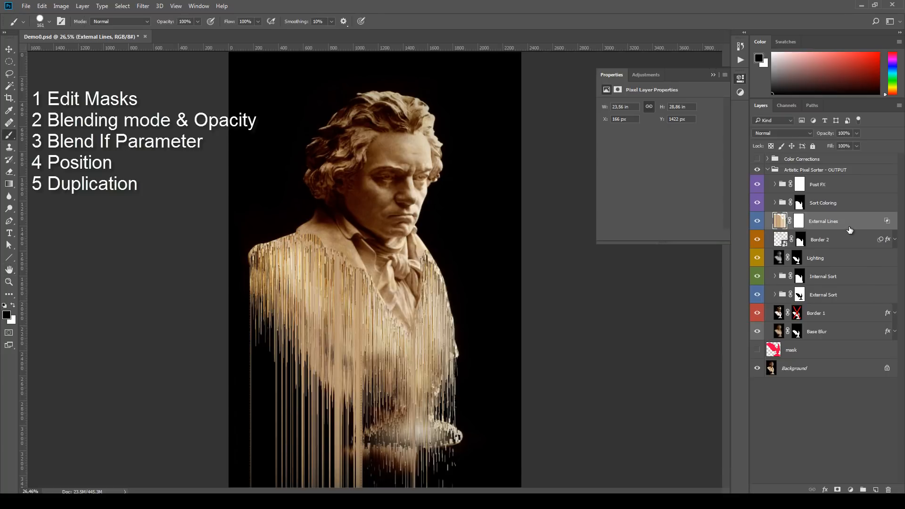
Step: Duplicate the External Lines layer and set the copy's Blend If range for This Layer to 233–255
key("ctrl+j")
double_click(867, 227)
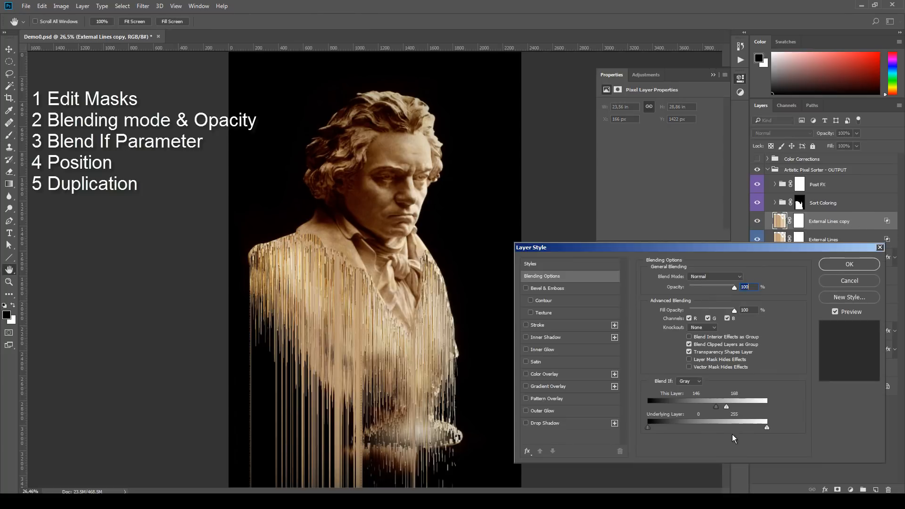
left_click_drag(707, 409, 778, 408)
left_click_drag(651, 407, 756, 408)
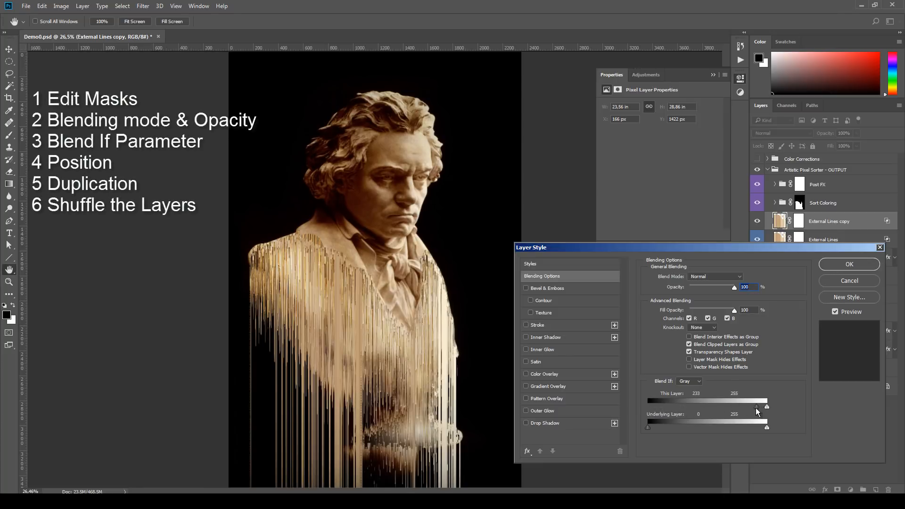
Step: Change the External Lines copy's blending mode to Screen and slightly lower its opacity
left_click(717, 279)
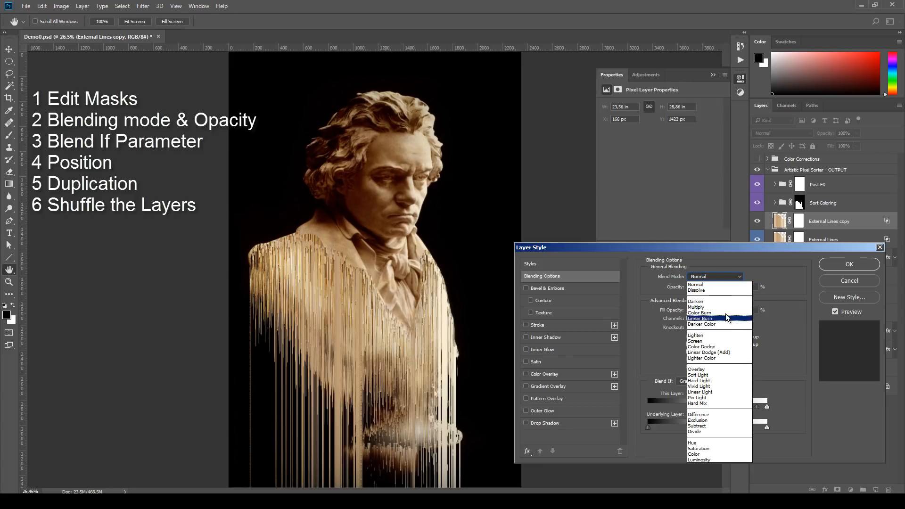
left_click(729, 342)
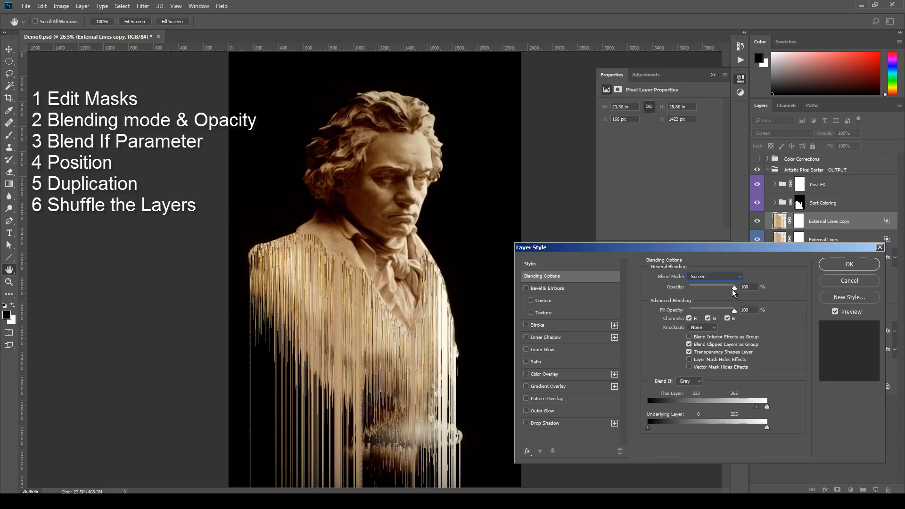
mouse_move(732, 290)
left_mouse_down()
mouse_move(714, 286)
mouse_move(723, 290)
left_mouse_up()
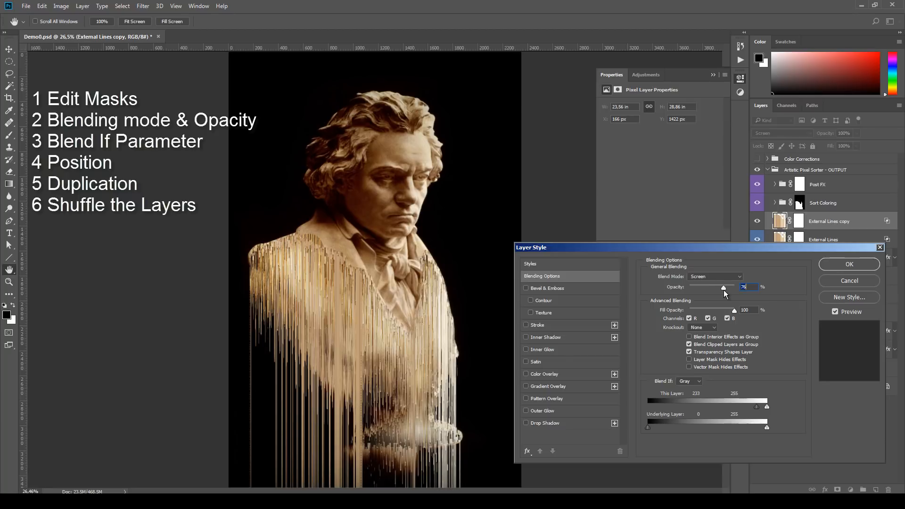
left_click(843, 264)
key("b")
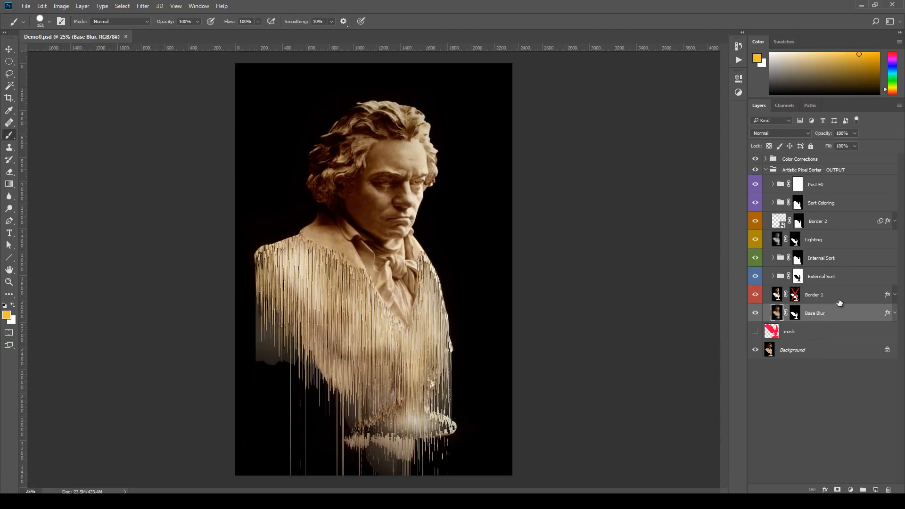
Step: Select the Base Blur layer and hide all layers and groups above it, from Post FX down to Border 1
left_click(843, 293)
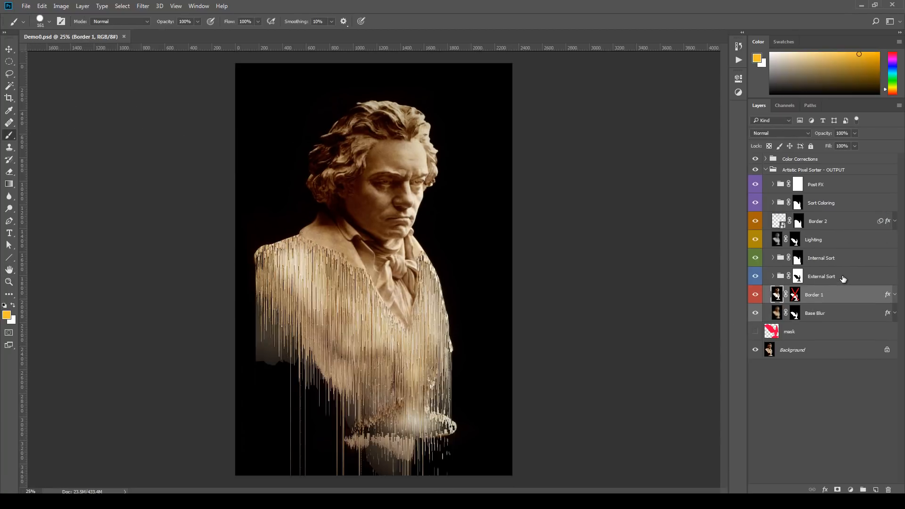
left_click(843, 278)
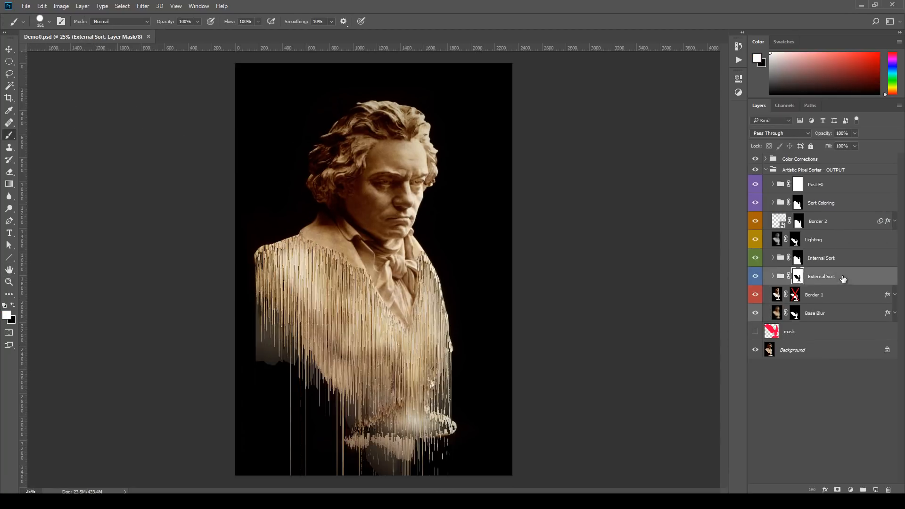
left_click(839, 316)
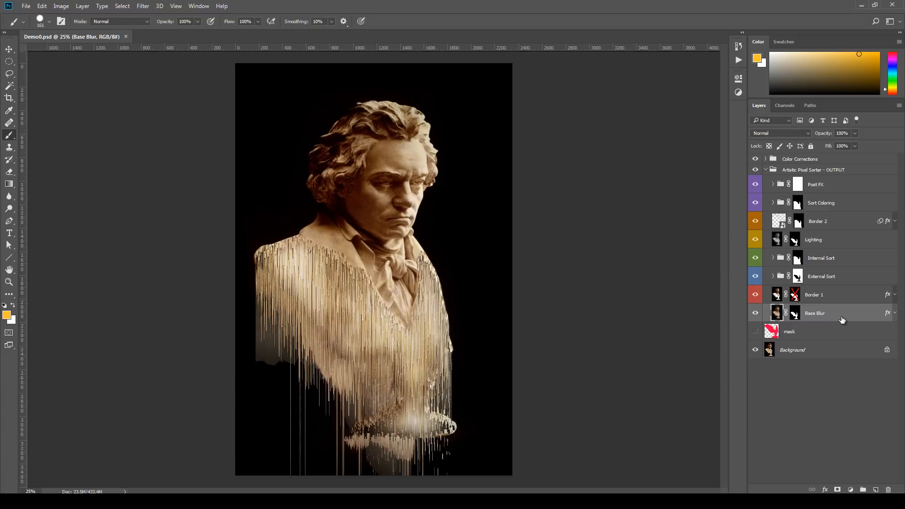
left_click_drag(755, 185, 759, 296)
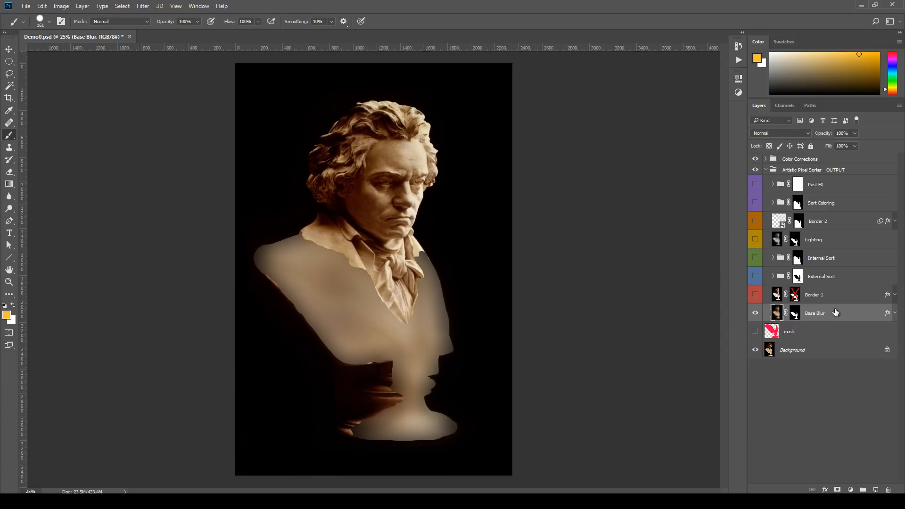
Step: Examine the Base Blur layer's contribution to the image and the settings of its Satin and Gradient Overlay effects
left_click(895, 314)
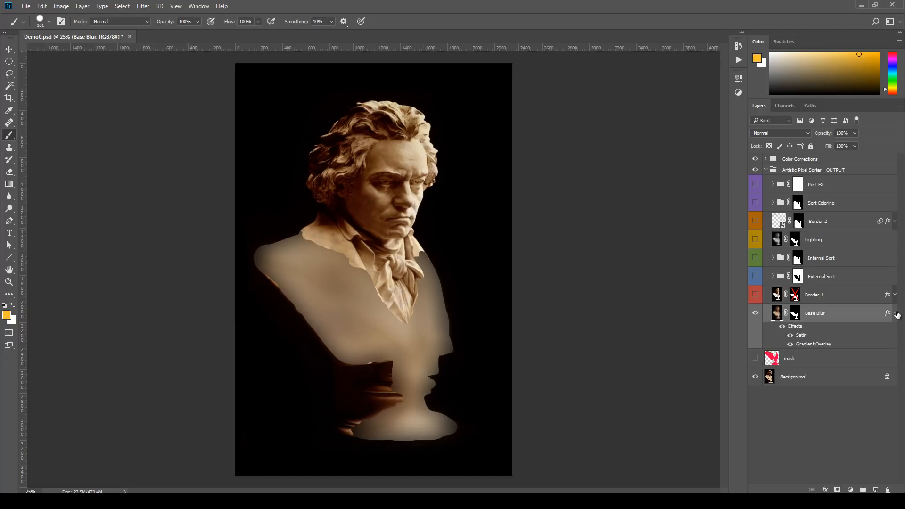
left_click(755, 313)
left_click(755, 313)
double_click(801, 335)
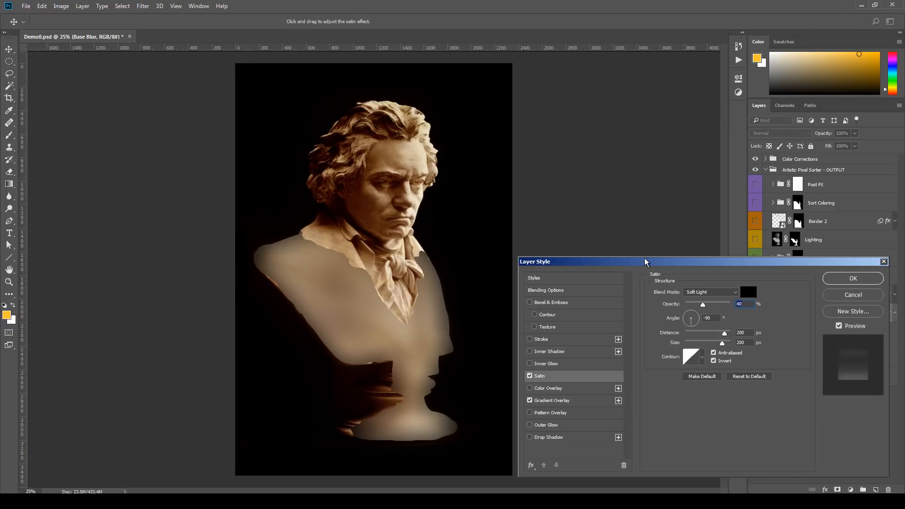
left_click_drag(644, 261, 605, 267)
left_click(519, 404)
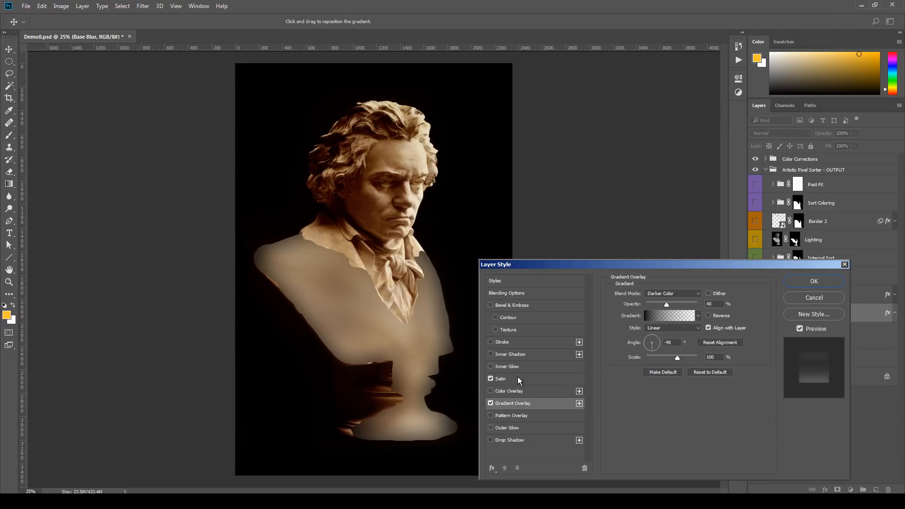
left_click(517, 380)
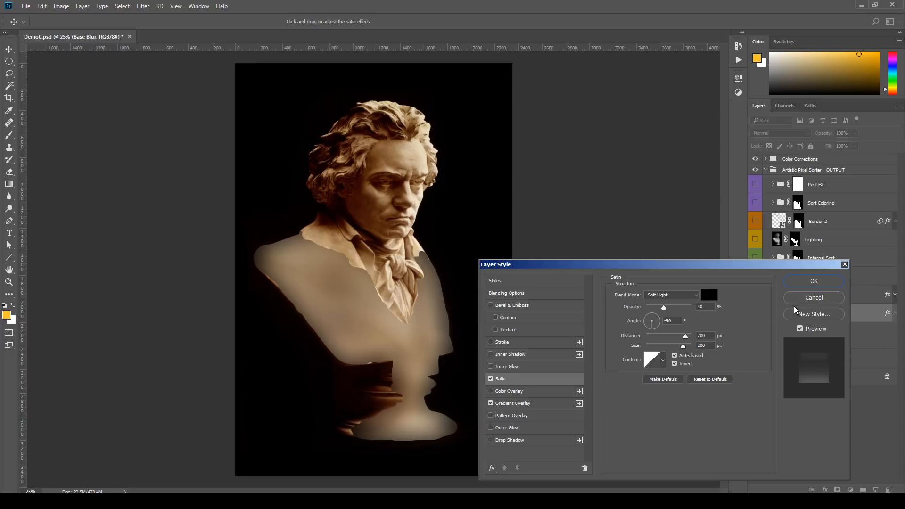
left_click(813, 297)
left_click(895, 314)
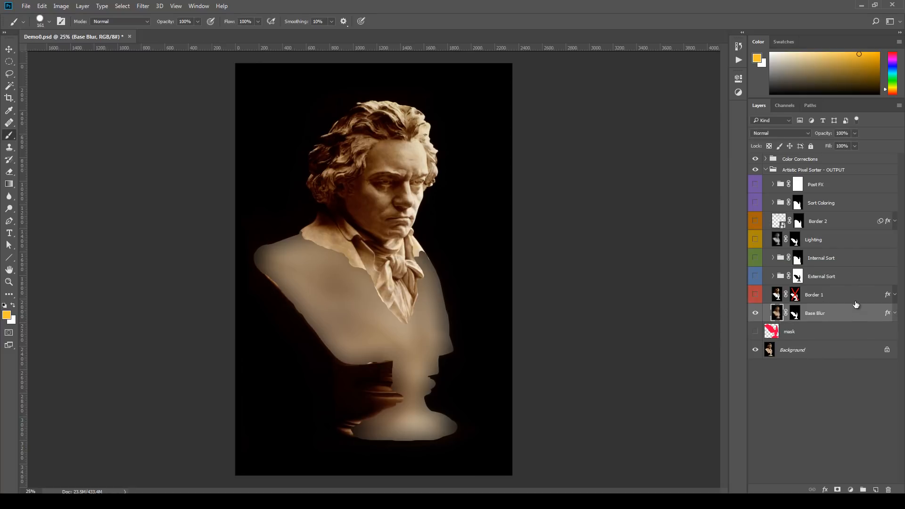
Step: Show the Border 1 layer and expand its list of effects
left_click(828, 293)
left_click(755, 295)
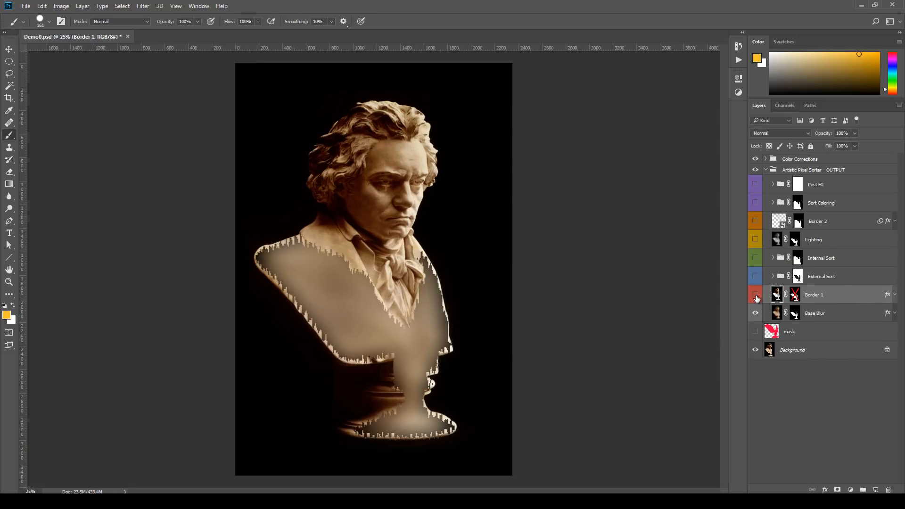
left_click(755, 295)
left_click(895, 295)
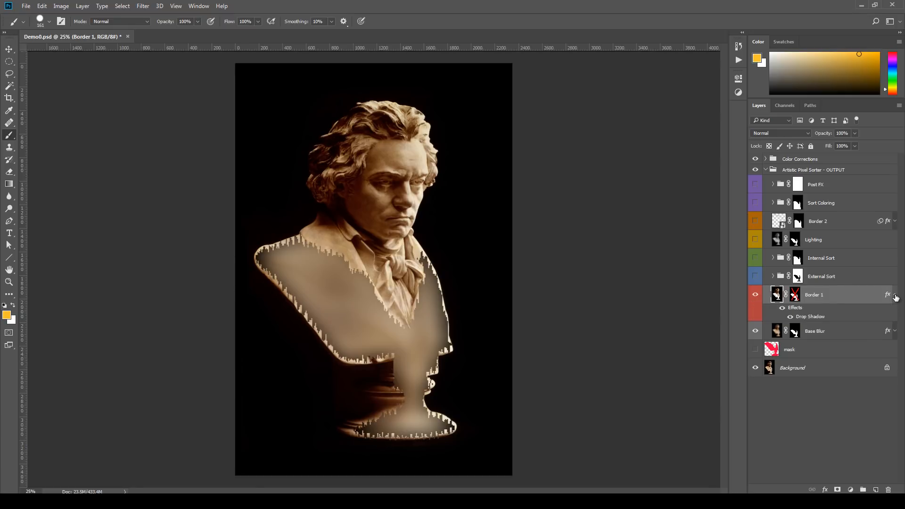
Step: Enable the Border 1 layer's mask, view the mask on its own, and return to the image
left_click(795, 297, "shift")
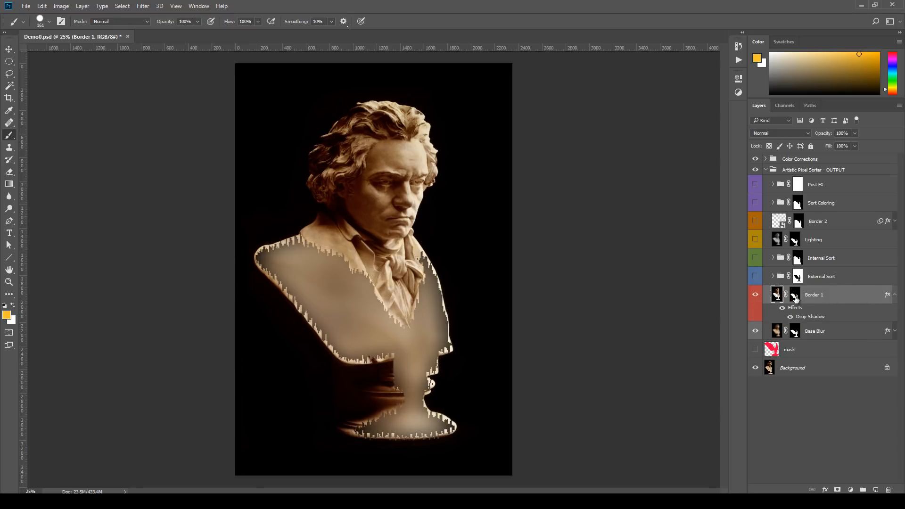
left_click(795, 297, "alt")
left_click(796, 296, "alt")
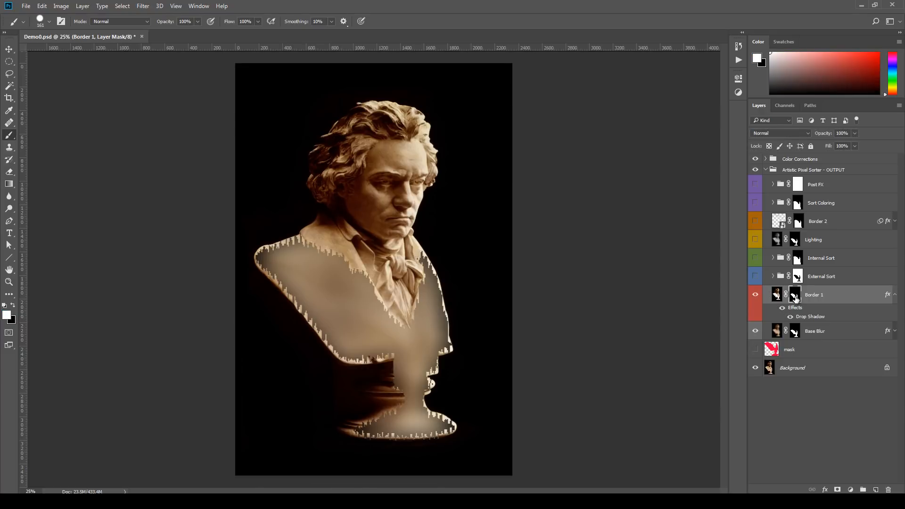
Step: Try a 32% opacity for the Border 1 layer's Drop Shadow, and discard the change
double_click(811, 319)
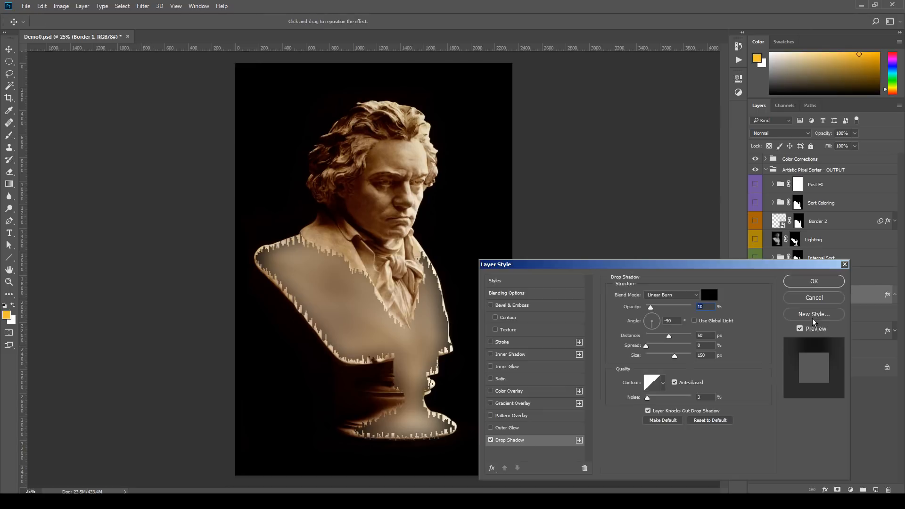
left_click_drag(584, 264, 632, 258)
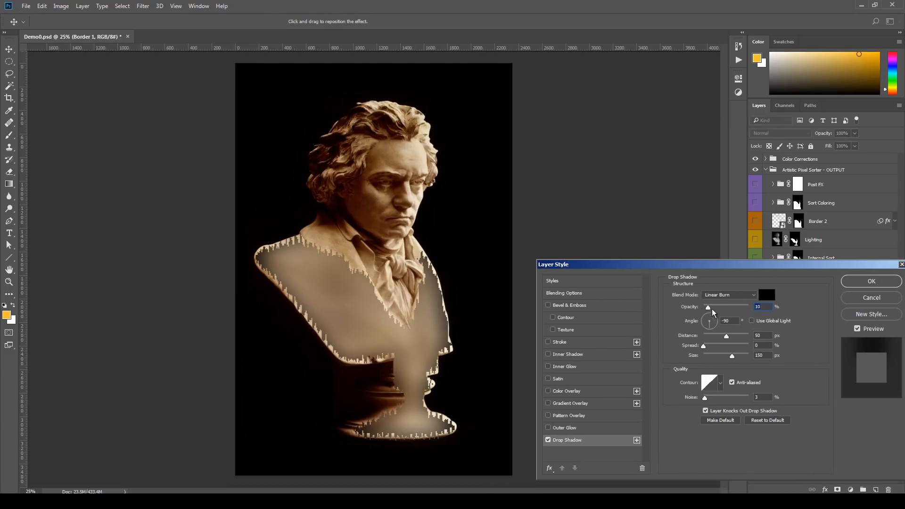
left_click_drag(708, 307, 720, 312)
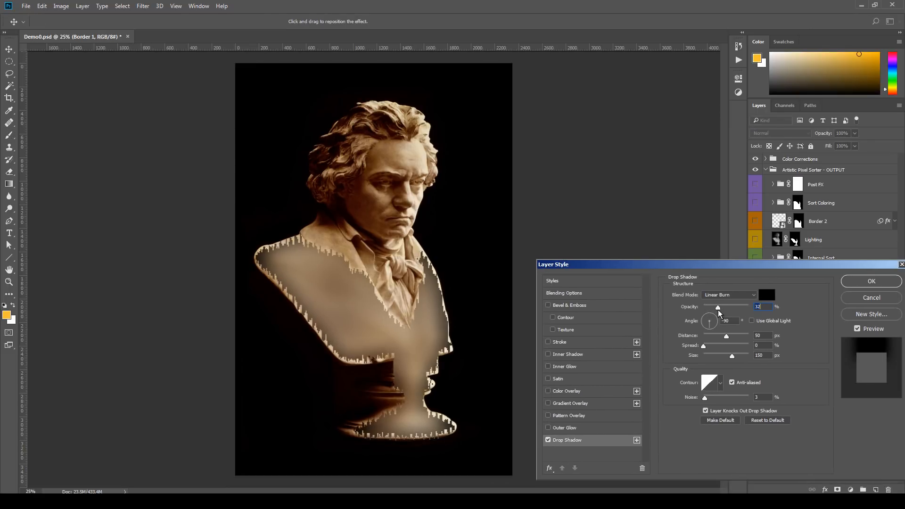
left_click(857, 300)
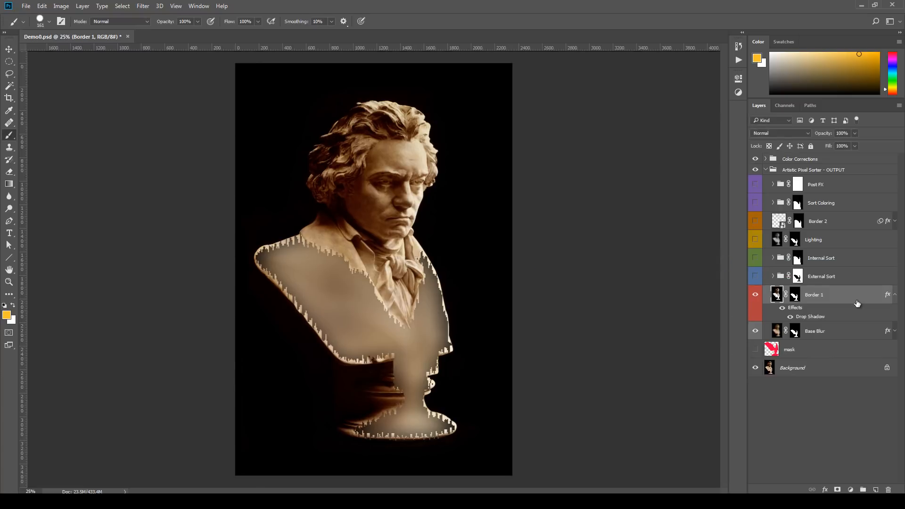
Step: Collapse Border 1's effects list, show and expand the External Sort group, and select its External Blur layer
left_click(895, 296)
left_click(832, 281)
left_click(755, 276)
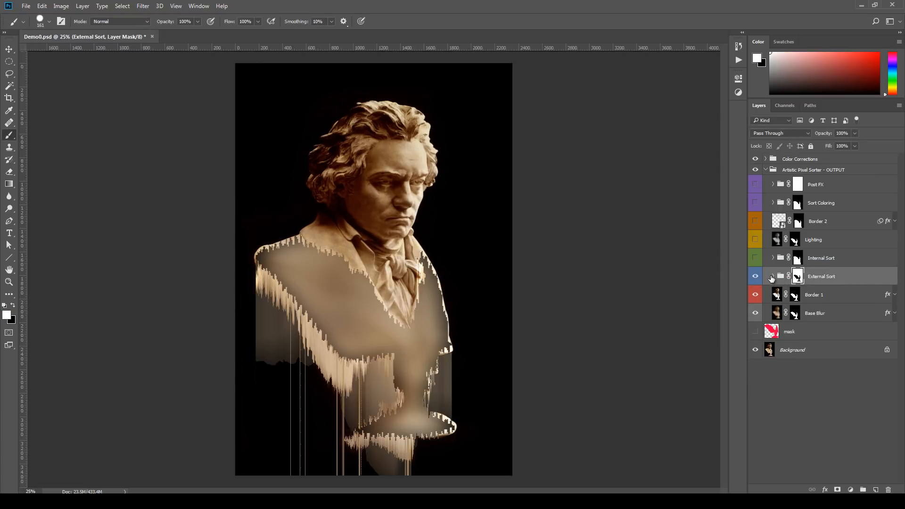
left_click(773, 277)
left_click(854, 300)
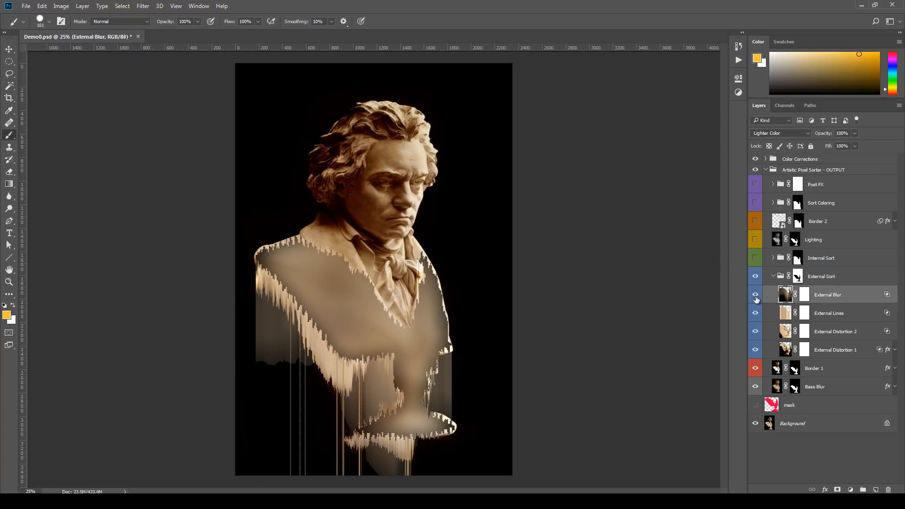
Step: Hide External Blur, External Lines and External Distortion 2, and compare the image with and without External Distortion 1
left_click_drag(755, 294, 755, 335)
left_click(764, 351)
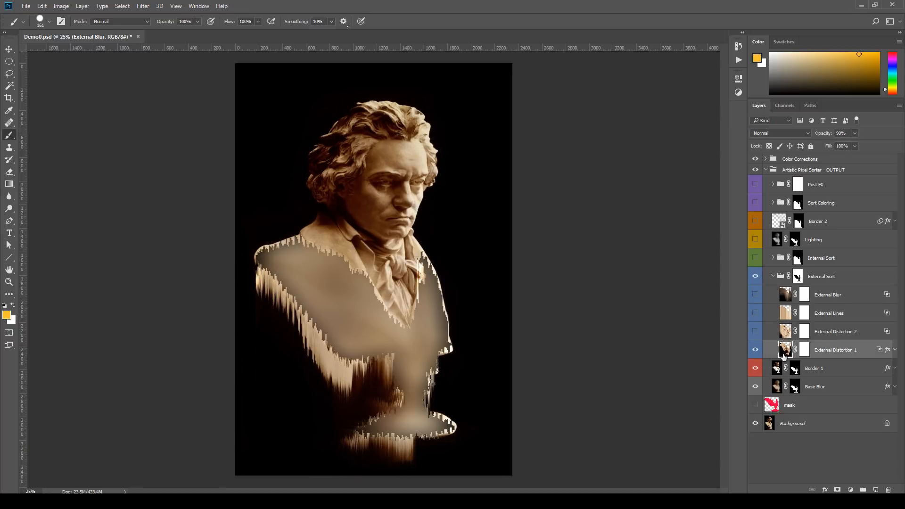
left_click(755, 351)
left_click(755, 351)
Step: Bring External Distortion 2, External Lines and External Blur back into view to examine what each adds to the image
left_click(822, 335)
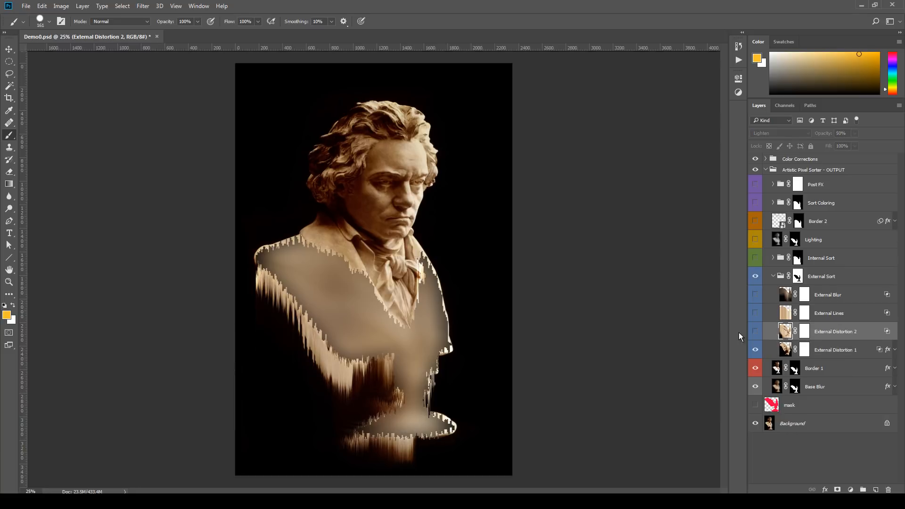
left_click(756, 332)
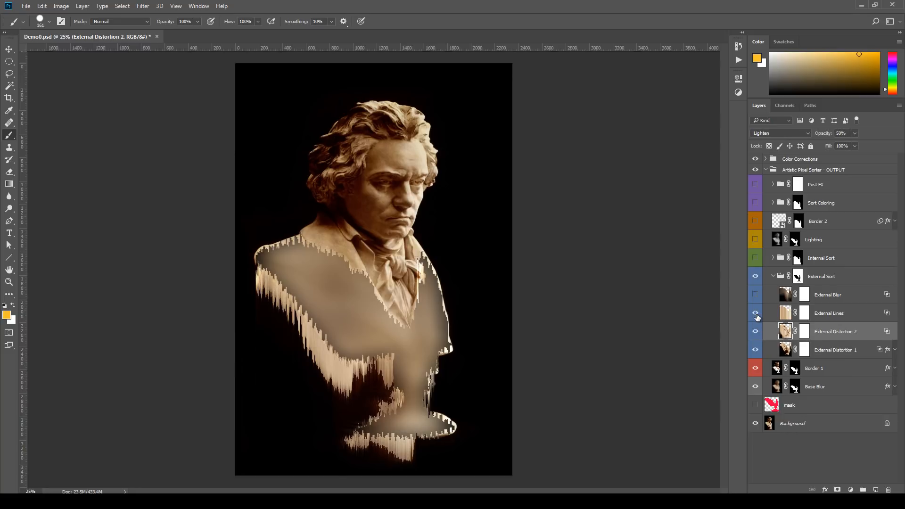
left_click(755, 295)
Step: Try the External Lines layer above the Internal Sort group, and return it to its place between External Blur and External Distortion 2
left_click(846, 315)
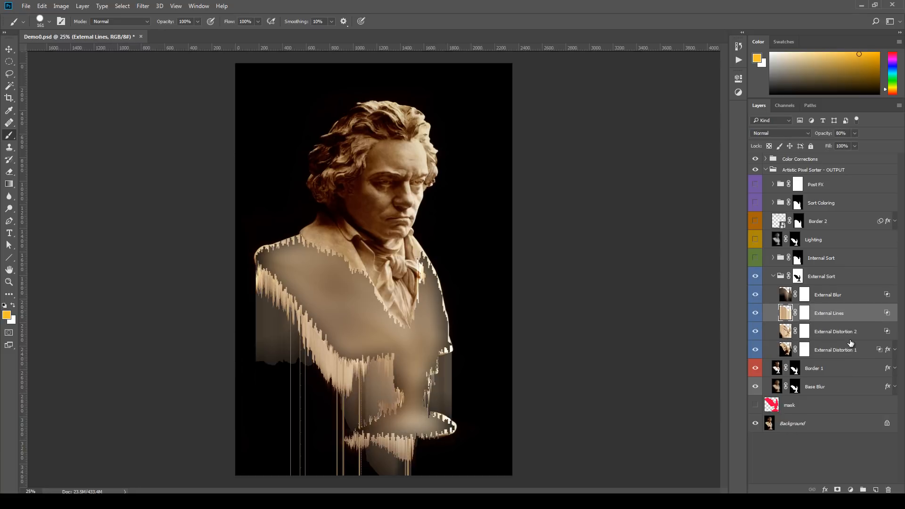
left_click_drag(846, 317, 843, 251)
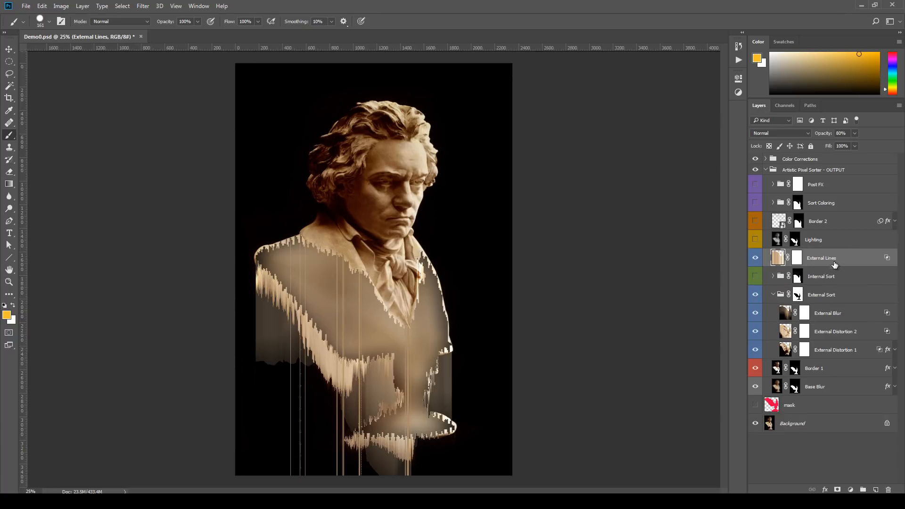
left_click_drag(834, 265, 854, 319)
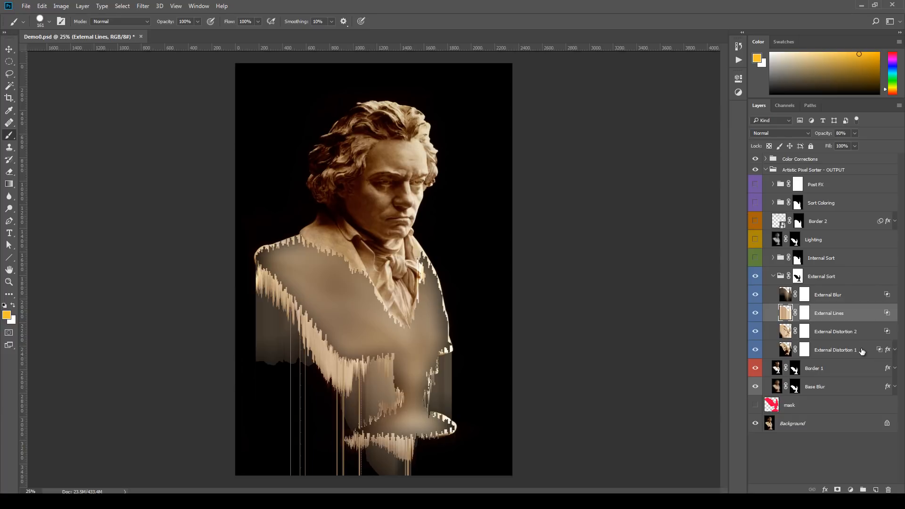
Step: Review the Inner Glow settings of the External Distortion 1 layer and close them without changing anything
left_click(862, 351)
left_click(895, 351)
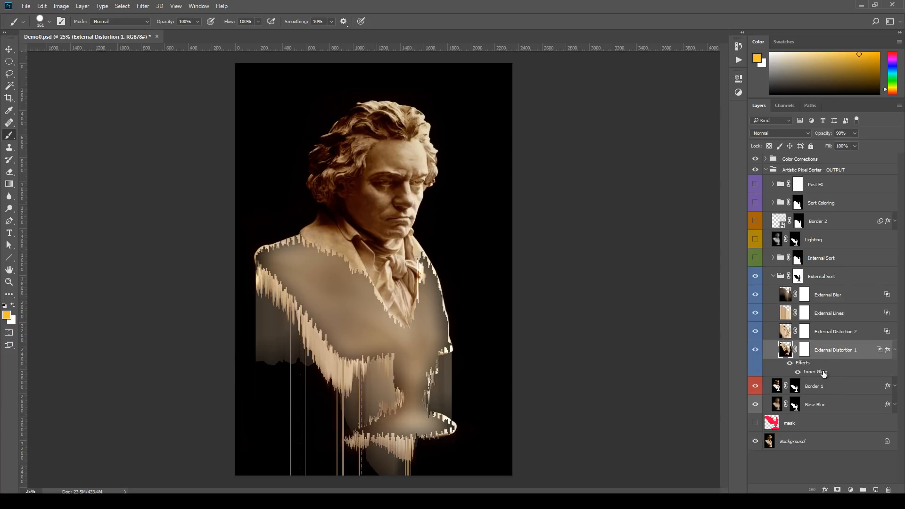
double_click(814, 372)
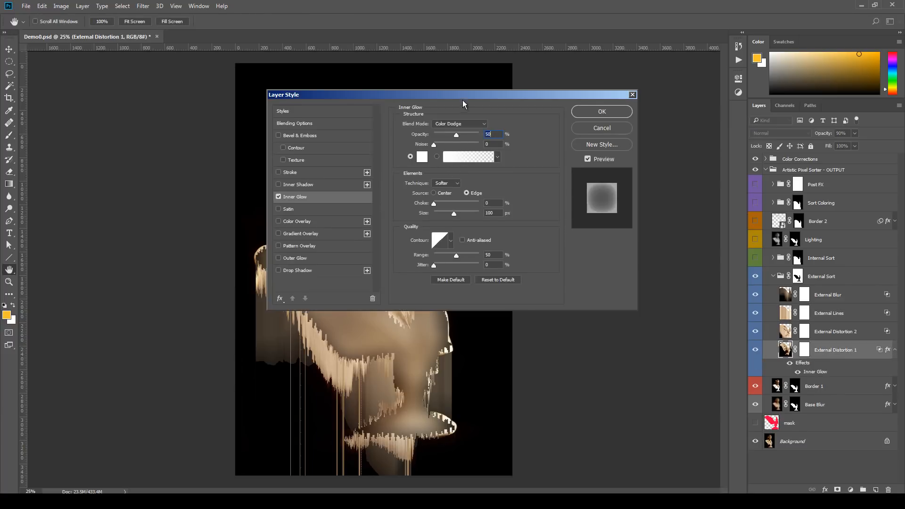
left_click_drag(462, 100, 388, 284)
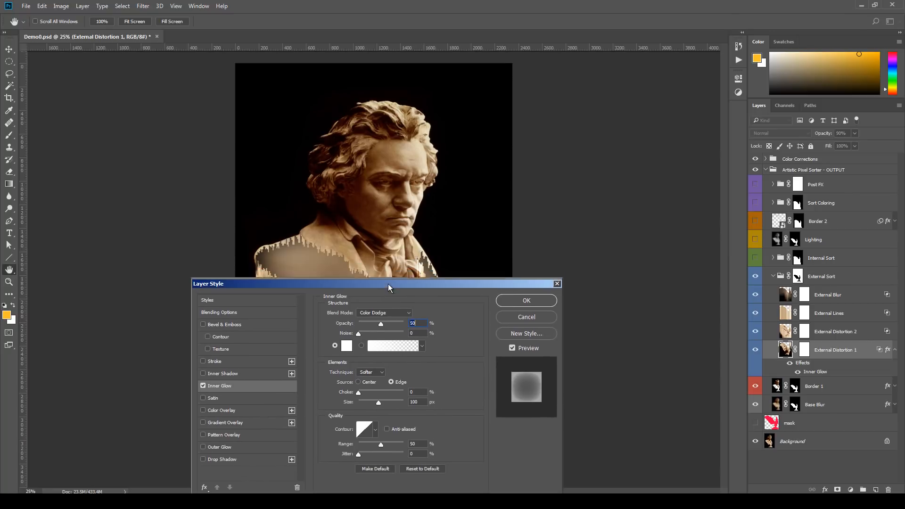
left_click(510, 317)
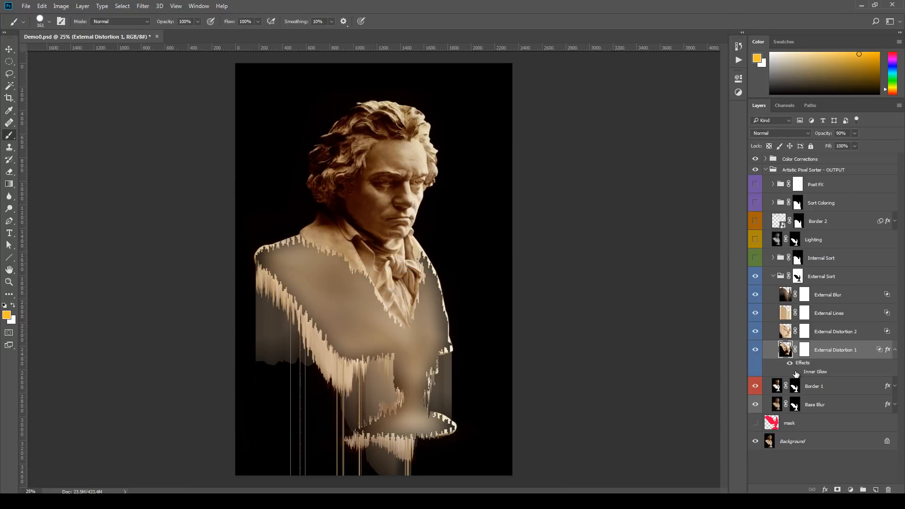
Step: In the External Lines layer's blending options, set the Blend If range for This Layer to 212 and 234
left_click(868, 314)
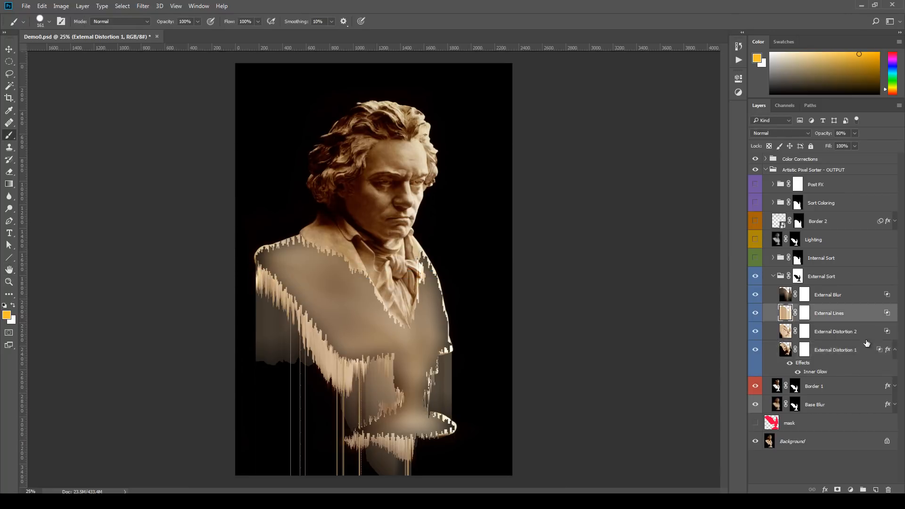
double_click(864, 315)
left_click_drag(493, 97, 740, 252)
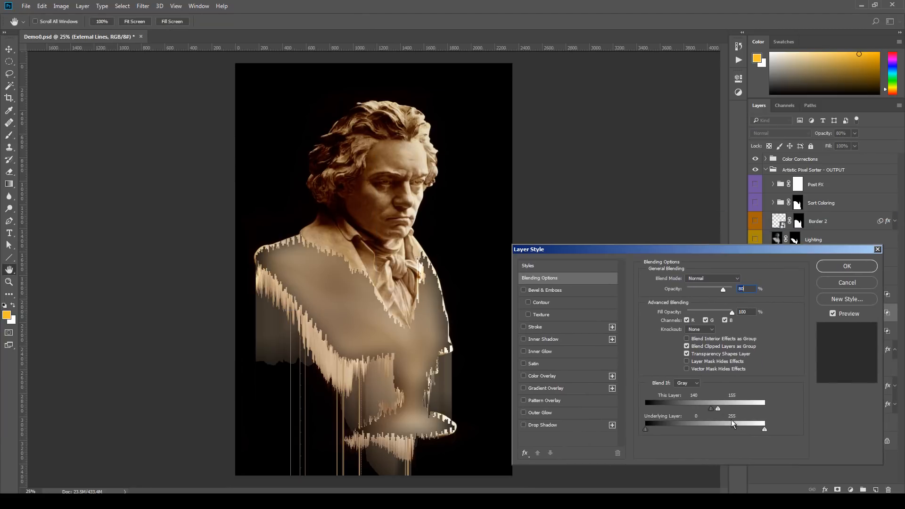
mouse_move(722, 409)
left_mouse_down()
mouse_move(756, 411)
mouse_move(745, 409)
left_mouse_up()
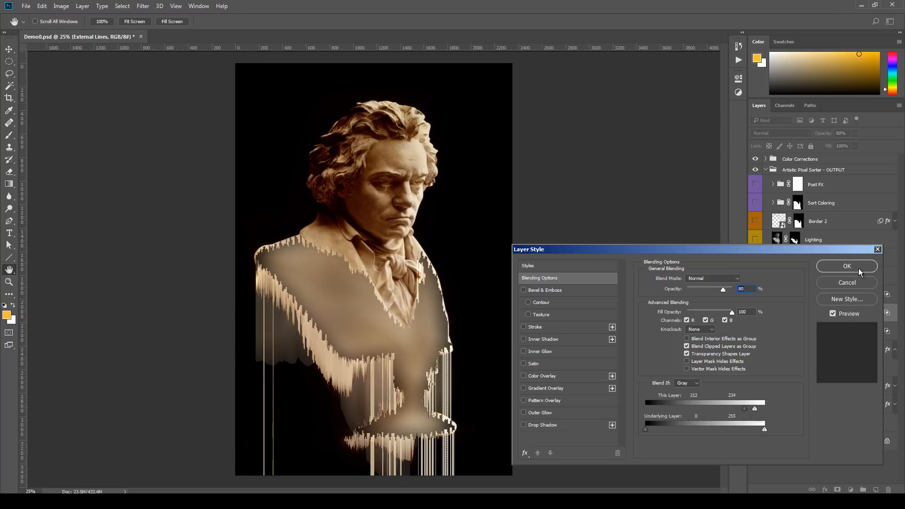
left_click(858, 268)
Step: Duplicate External Lines above the Internal Sort group and set the copy's Blend If range for This Layer to 127 and 146
left_click_drag(848, 319, 857, 256)
key("ctrl+j")
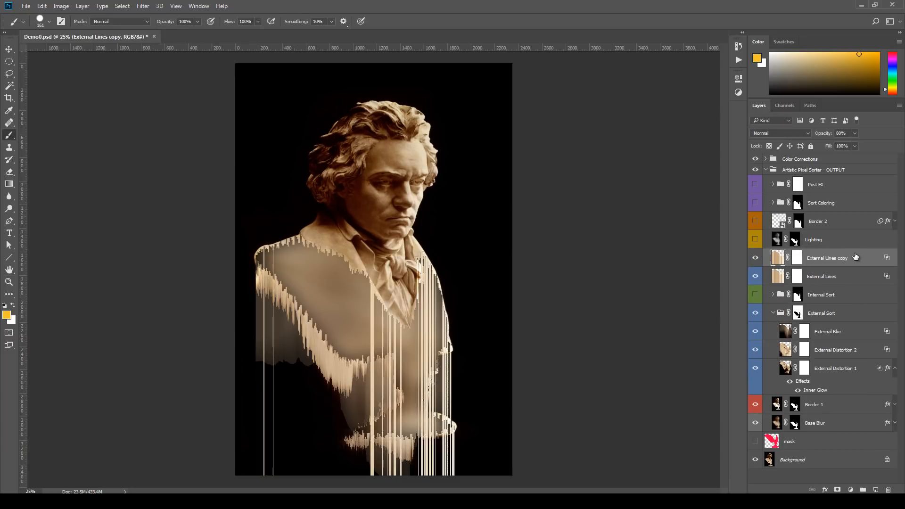
double_click(861, 261)
mouse_move(744, 407)
left_mouse_down()
mouse_move(705, 403)
mouse_move(712, 408)
left_mouse_up()
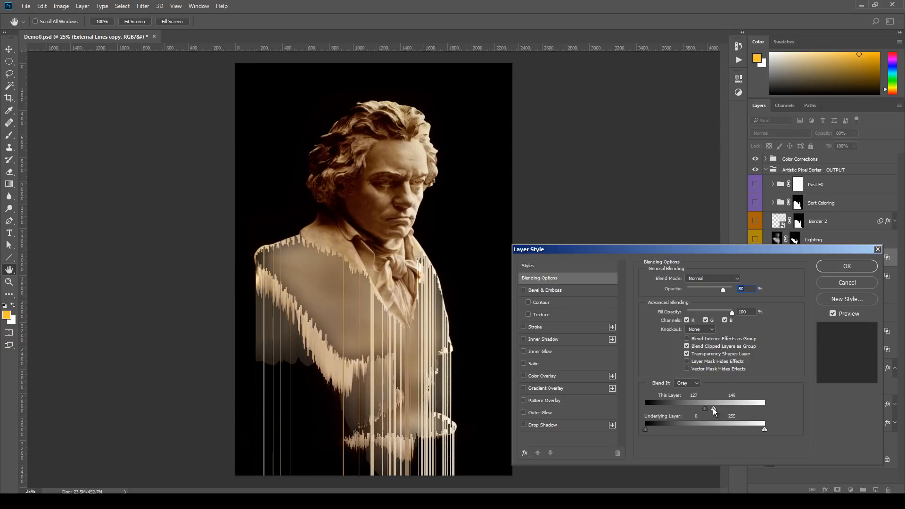
left_click(848, 267)
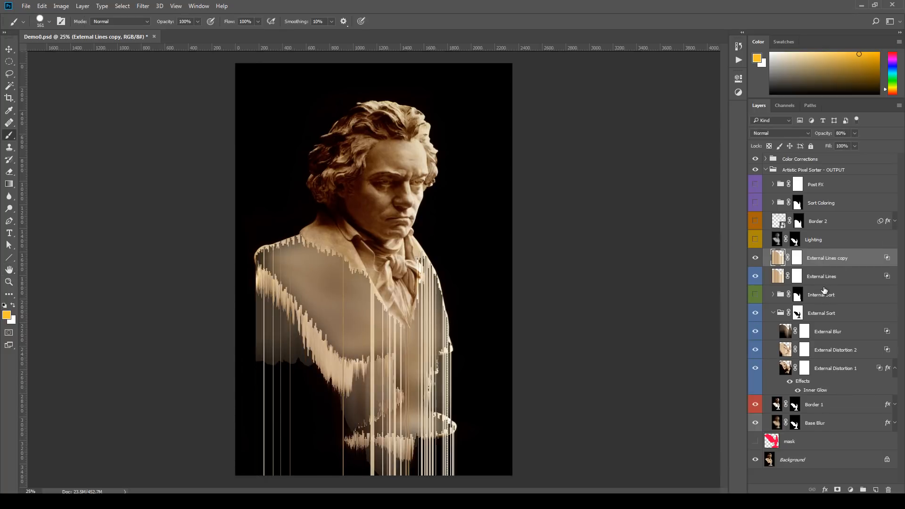
Step: Move both External Lines layers back into the External Sort group, directly below External Blur
left_click(826, 279, "shift")
left_click_drag(844, 283, 853, 349)
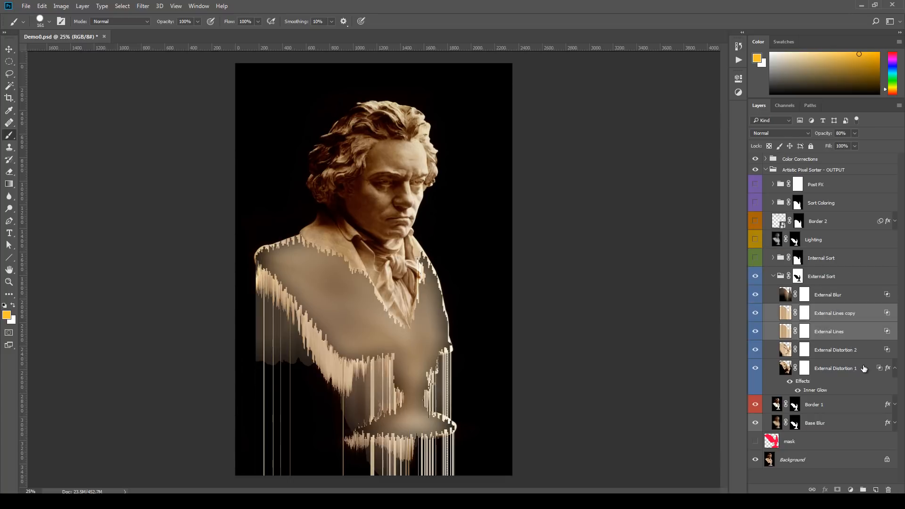
Step: Try the External Blur layer in Normal blend mode, compare it hidden and shown, and restore Lighter Color
left_click(851, 300)
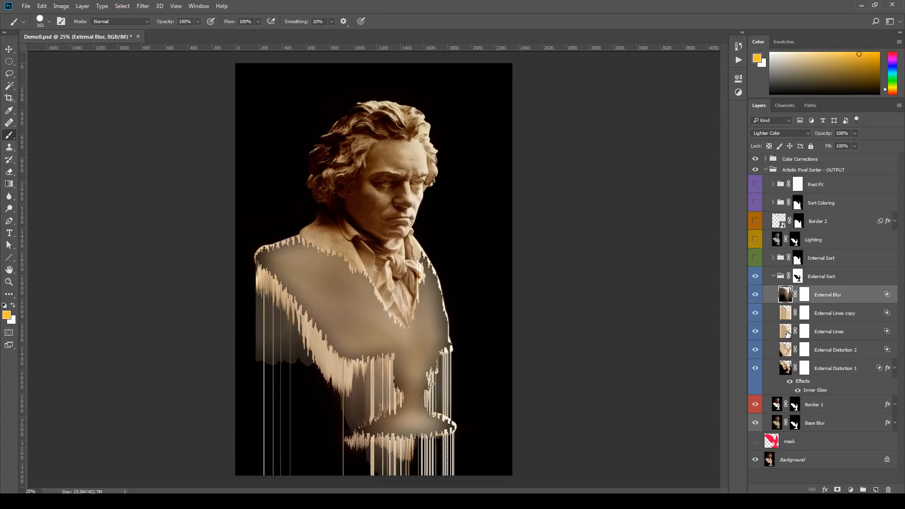
left_click(755, 295)
left_click(756, 295)
left_click(785, 133)
left_click(787, 139)
left_click(755, 297)
left_click(756, 297)
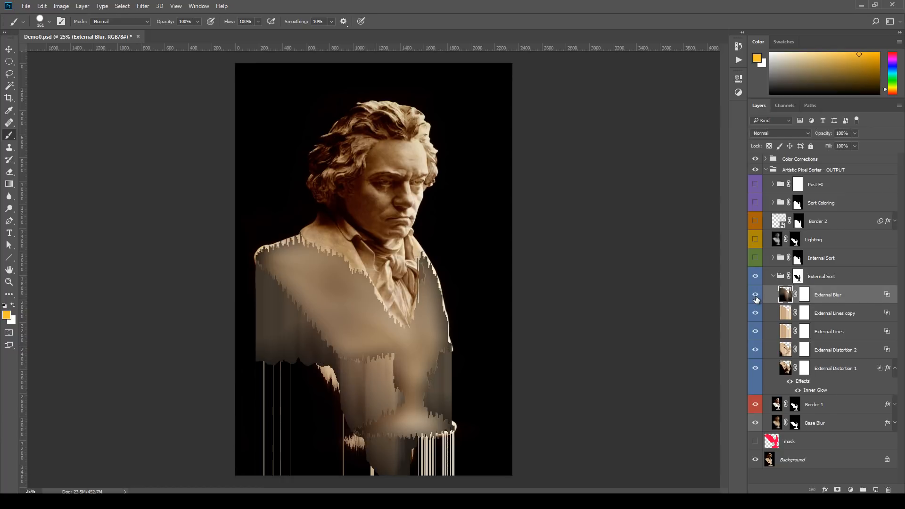
left_click(793, 133)
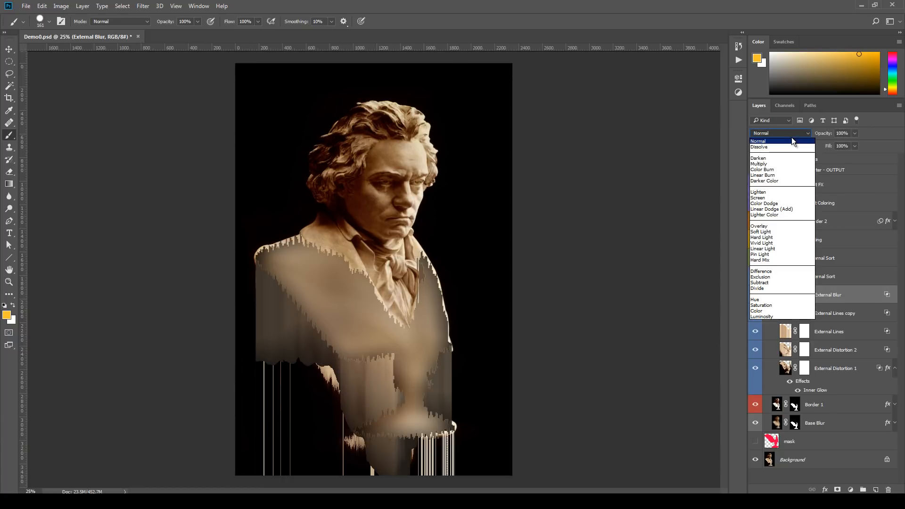
left_click(777, 218)
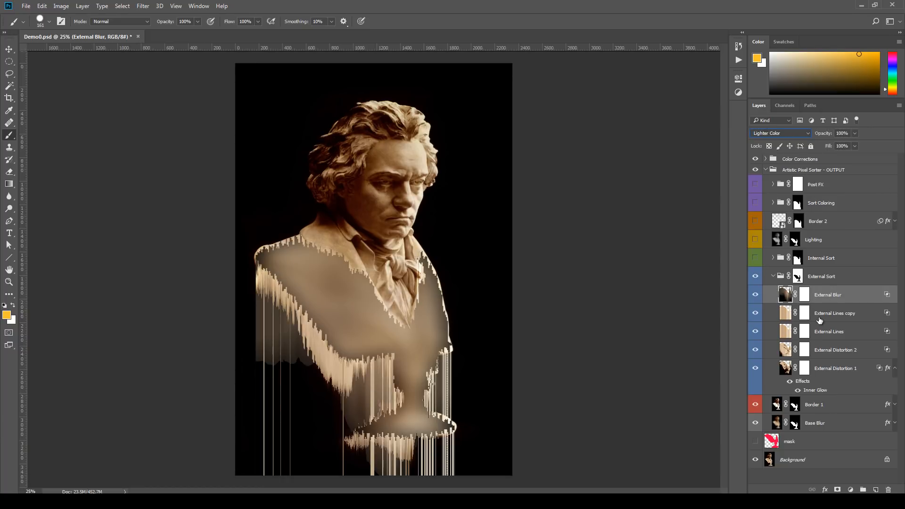
Step: Hide the External Blur and External Lines layers, and preview the image without External Distortion 1 and the External Sort group
left_click(755, 295)
left_click(755, 331)
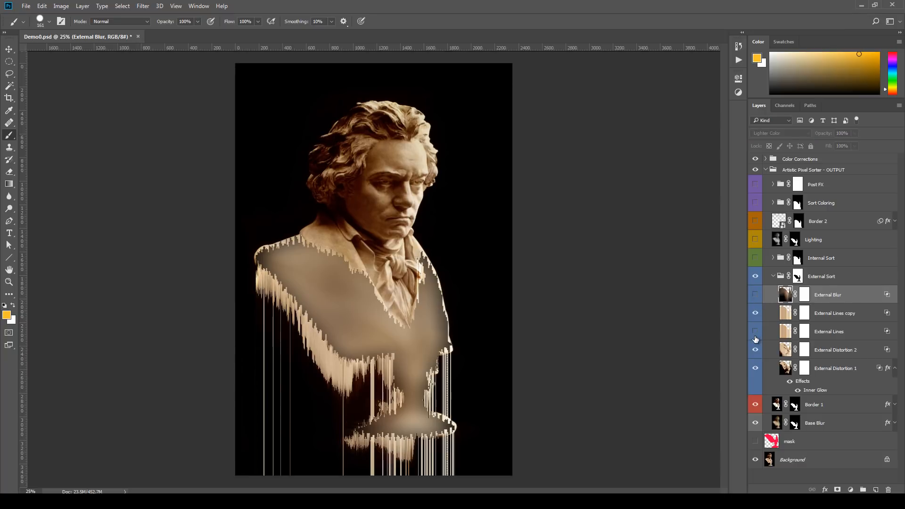
left_click(755, 368)
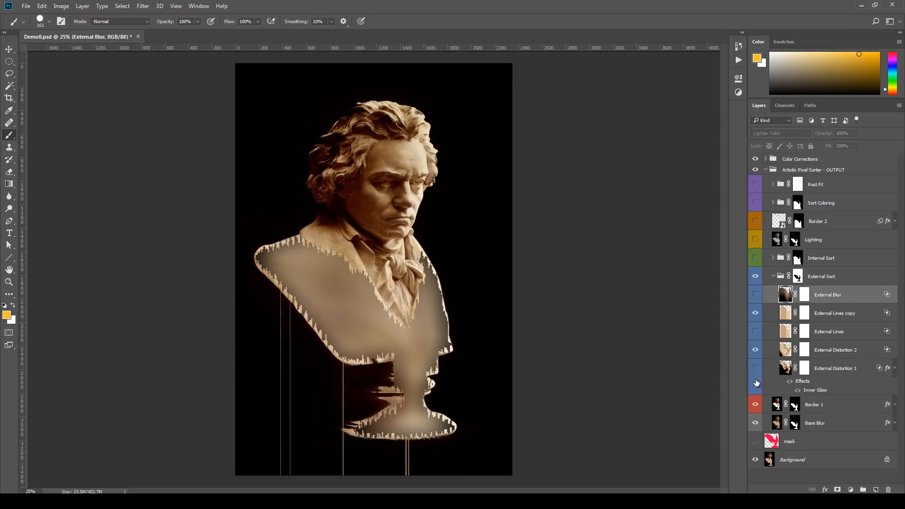
left_click(754, 276)
left_click(753, 276)
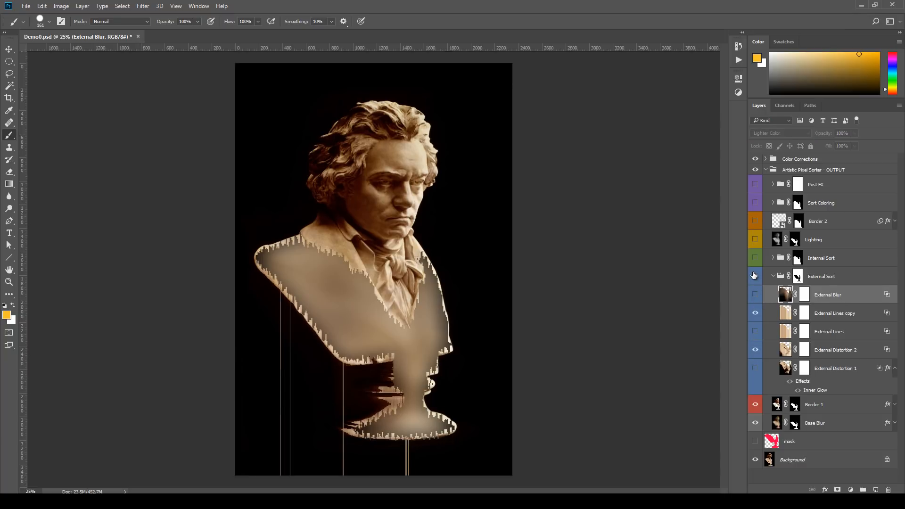
left_click(755, 368)
Step: Set the External Distortion 1 layer's opacity to 50%
left_click(849, 370)
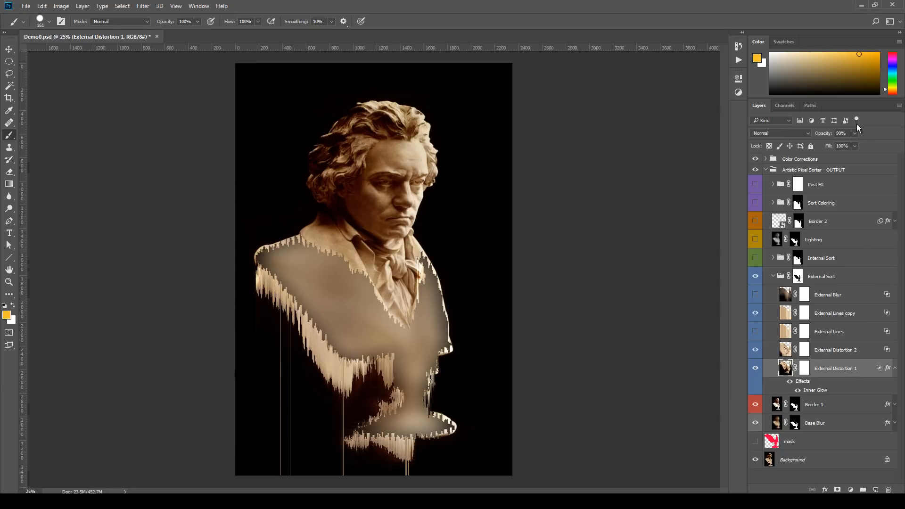
left_click(842, 134)
type("50")
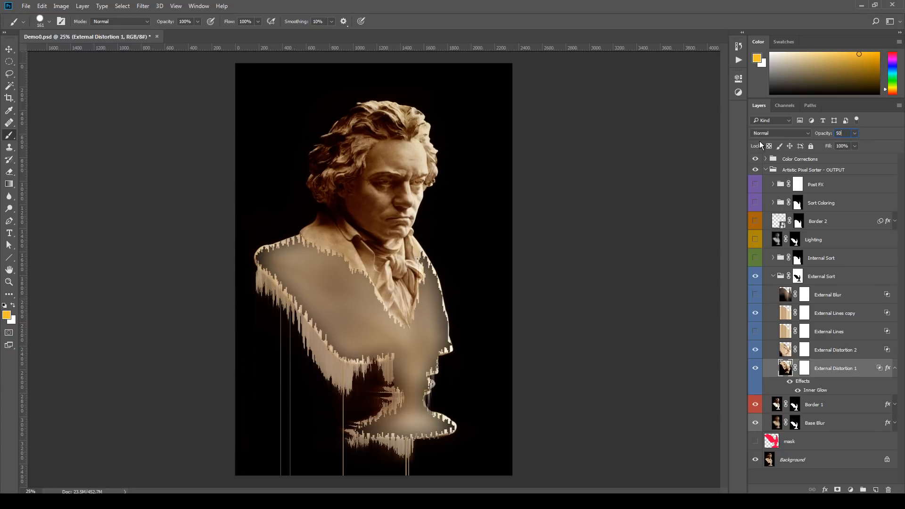
key("Return")
Step: Make the Internal Sort group visible, collapse the External Sort group and expand Internal Sort to list its layers
left_click(860, 267)
left_click(755, 259)
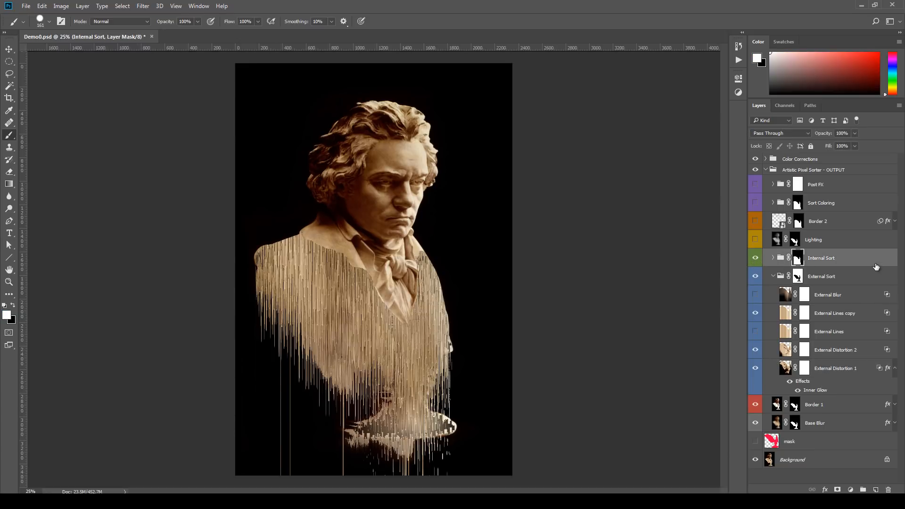
left_click(772, 277)
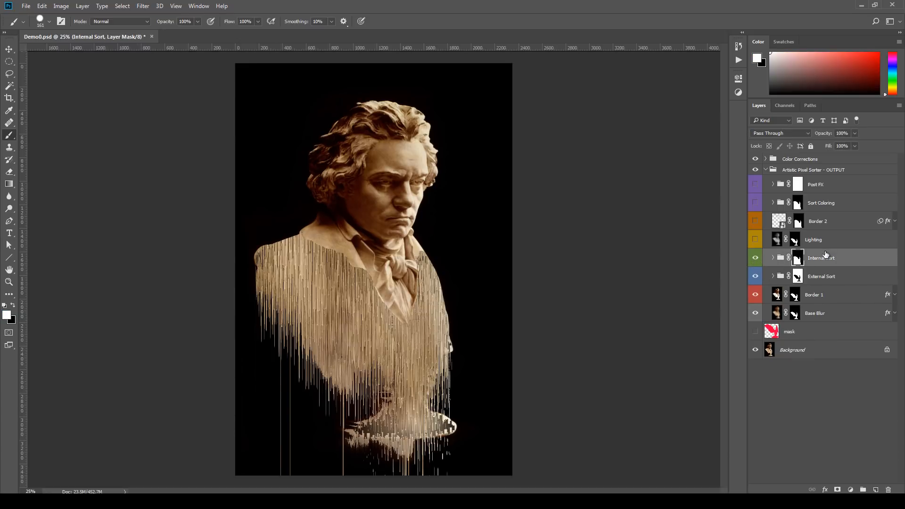
left_click(773, 258)
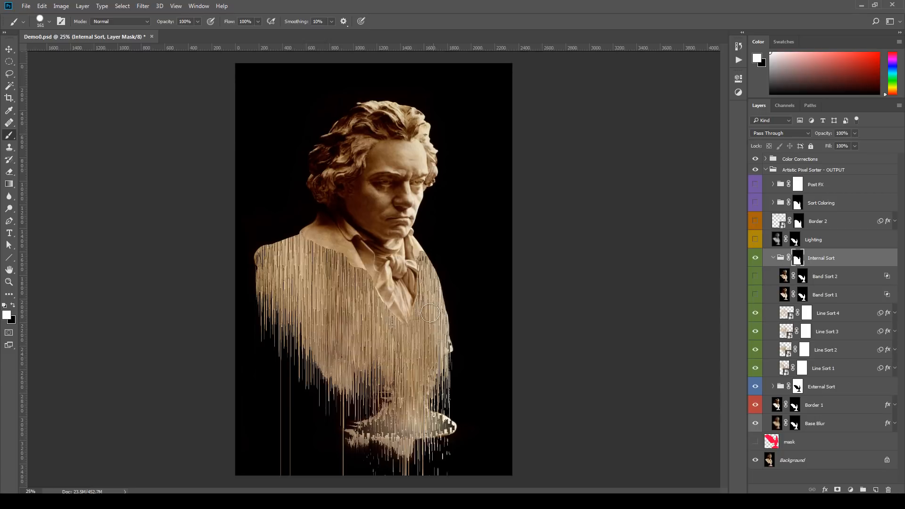
Step: Examine the sorted line detail across the bust's chest and base up close
scroll(428, 311, "up", 2)
scroll(407, 318, "up", 2)
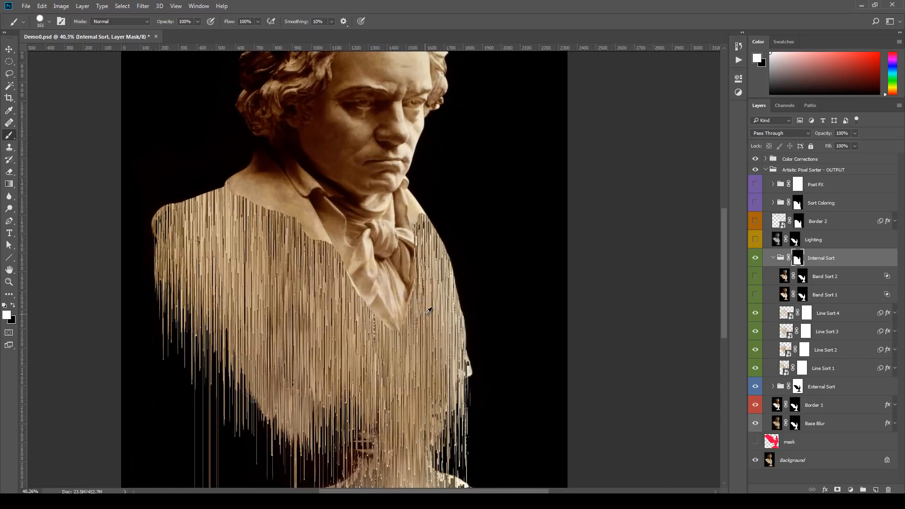
scroll(383, 326, "up", 2)
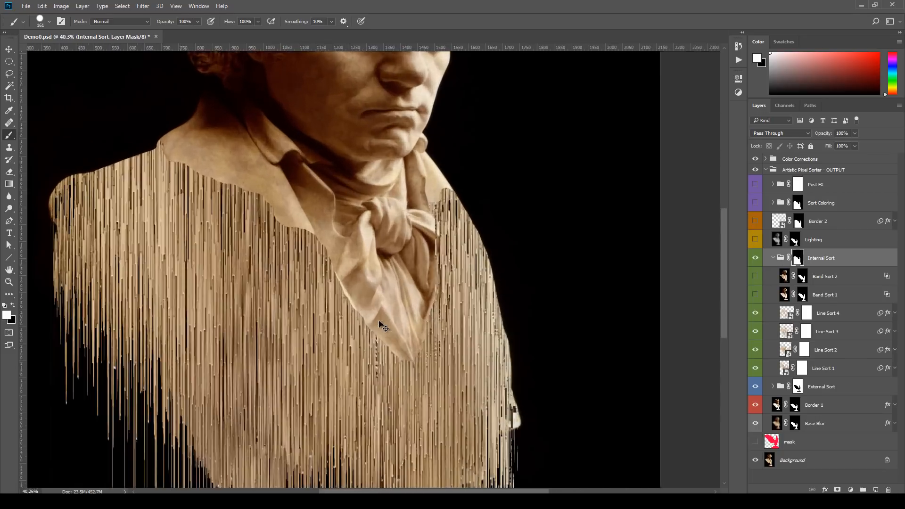
scroll(314, 325, "up", 2)
left_click_drag(216, 331, 434, 290)
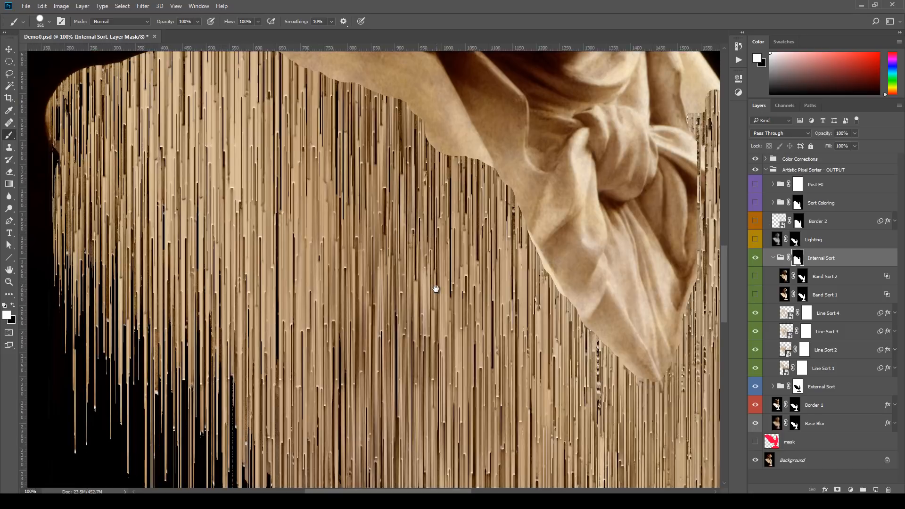
scroll(437, 288, "down", 6)
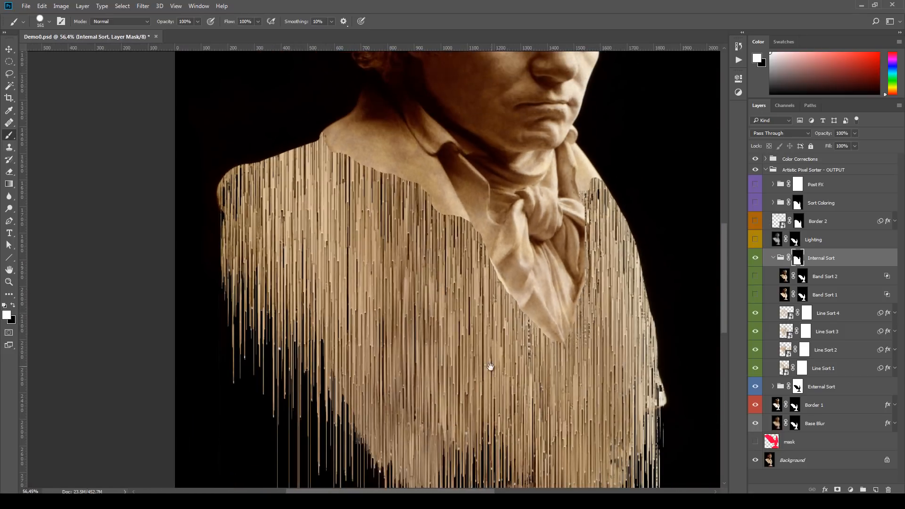
left_click_drag(490, 366, 352, 257)
scroll(377, 272, "down", 2)
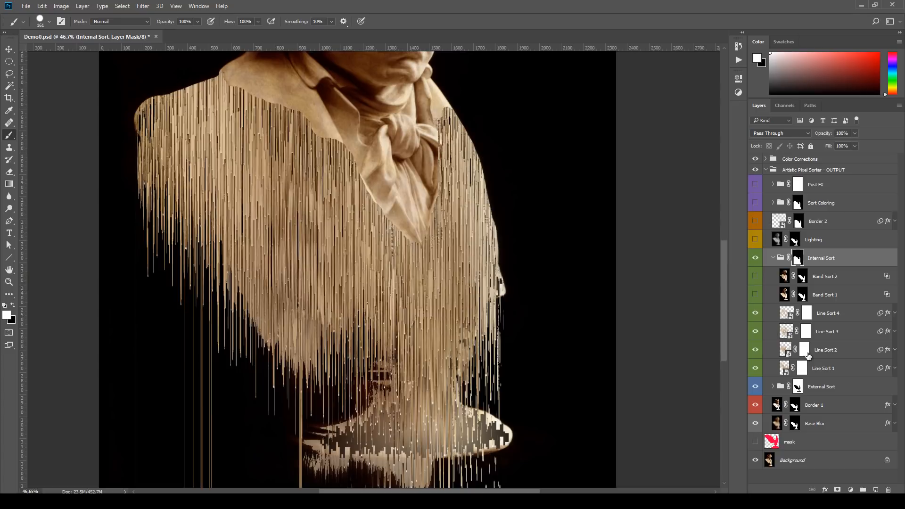
Step: Preview the Band Sort 1 and Band Sort 2 layers and hide both again
left_click(860, 368)
left_click(834, 300)
left_click(755, 280)
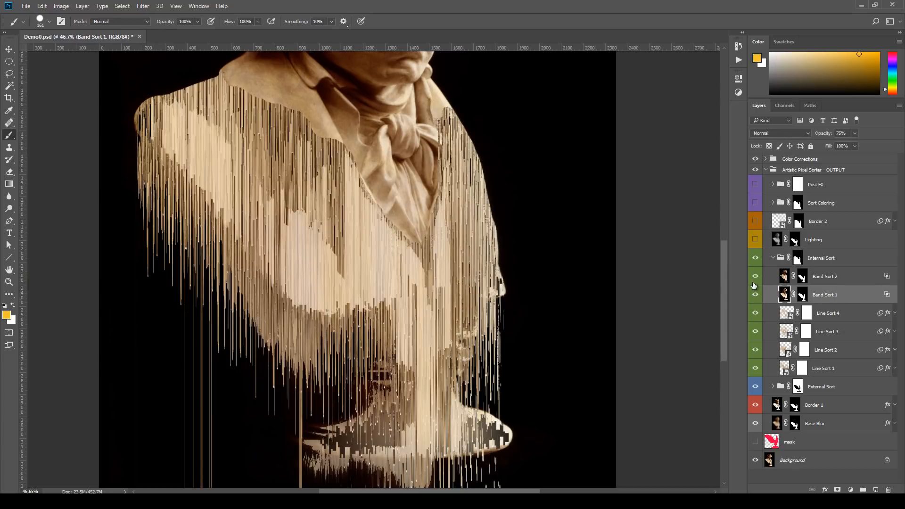
left_click(755, 277)
left_click(755, 297)
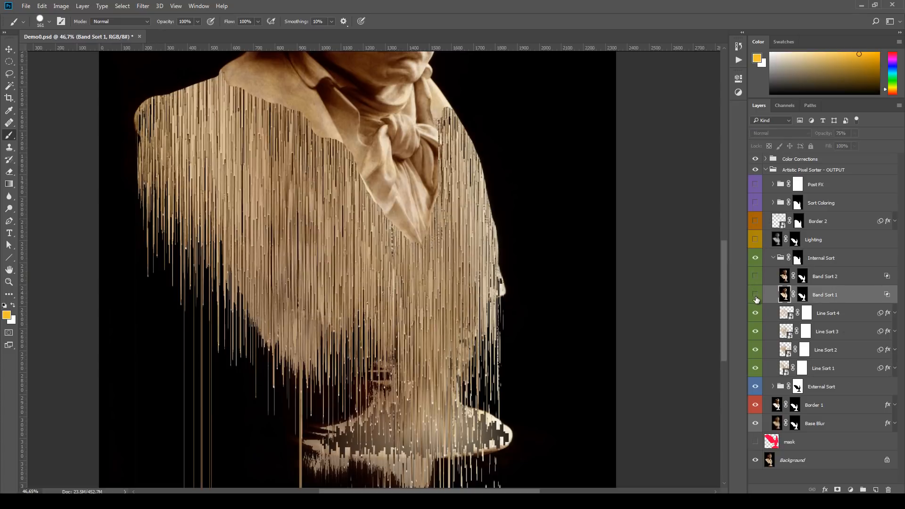
Step: Expand the Line Sort 4 layer and try a different wavelength range in its Wave filter
scroll(490, 293, "down", 1)
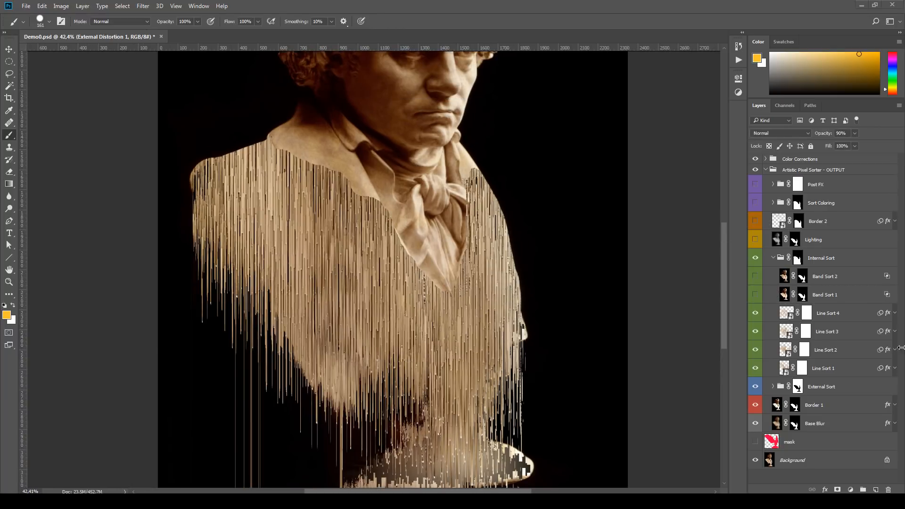
left_click(853, 370)
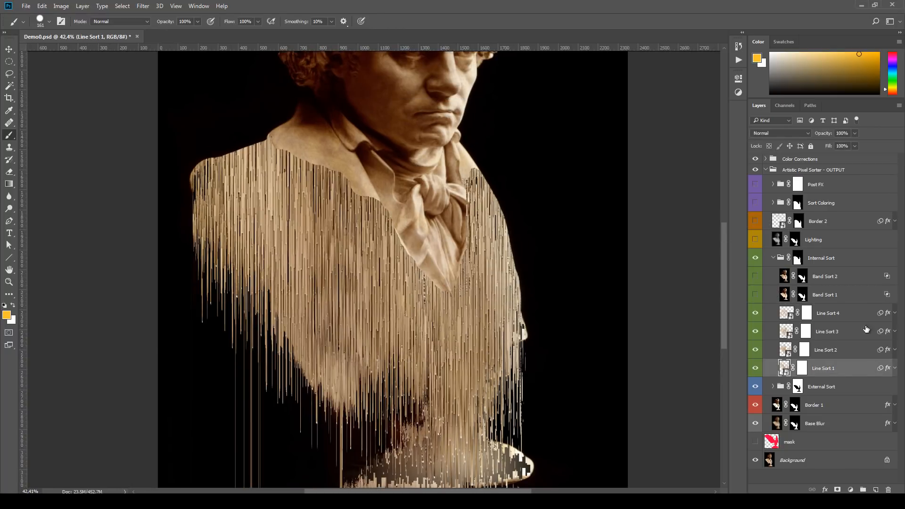
left_click(894, 313)
left_click(812, 372)
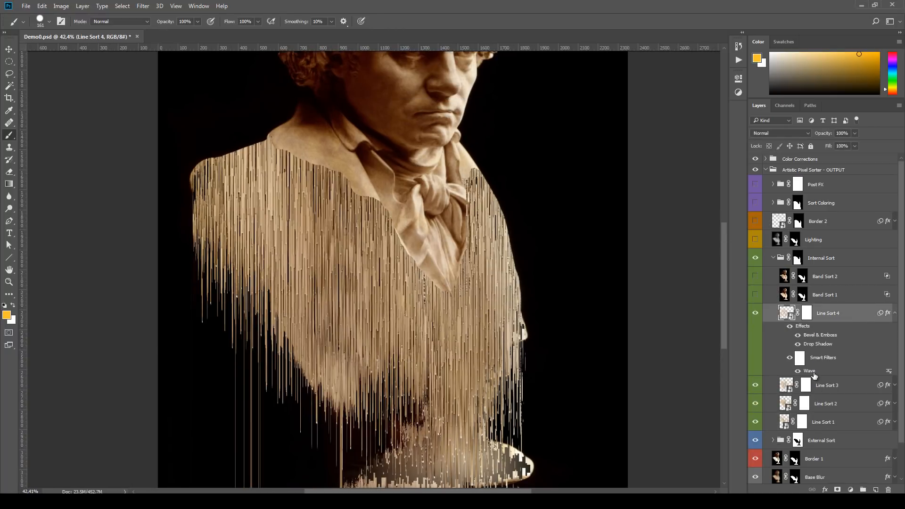
double_click(810, 372)
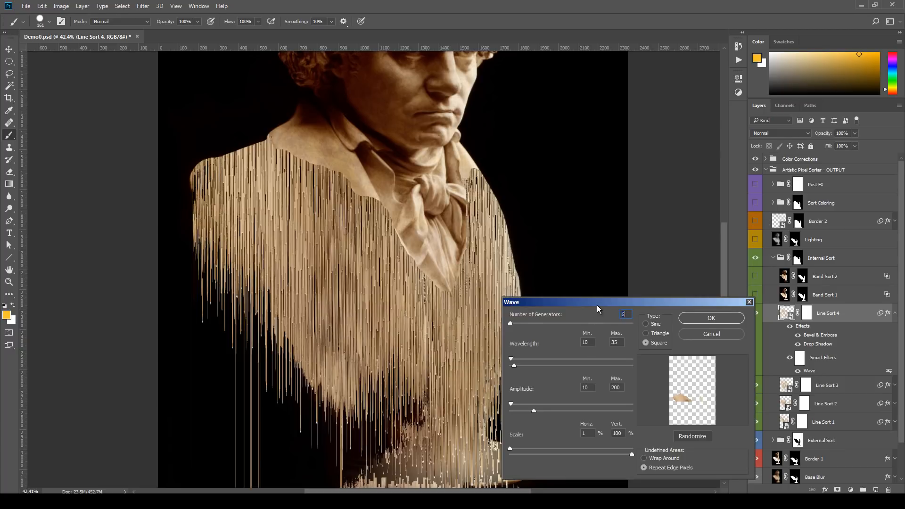
left_click_drag(597, 306, 463, 258)
mouse_move(379, 317)
left_mouse_down()
mouse_move(389, 318)
mouse_move(376, 310)
left_mouse_up()
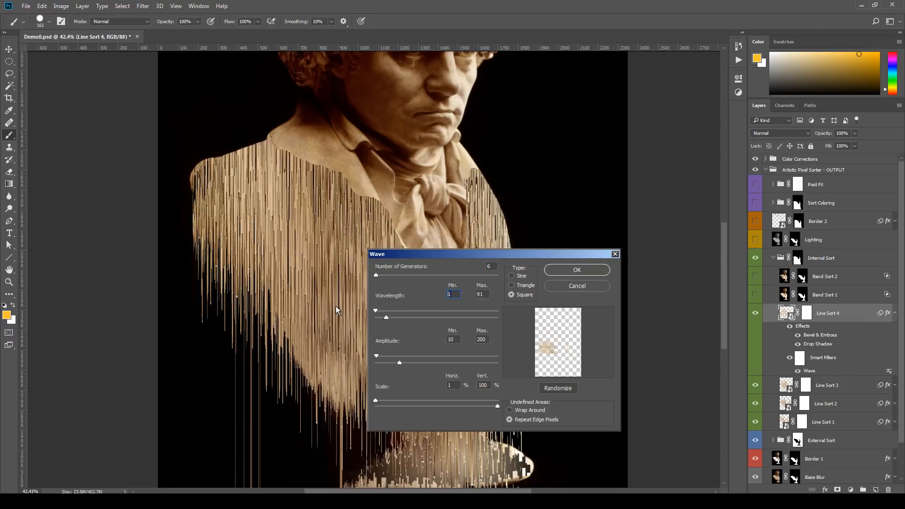
type("5")
key("Tab")
key("Tab")
key("Tab")
left_click(577, 269)
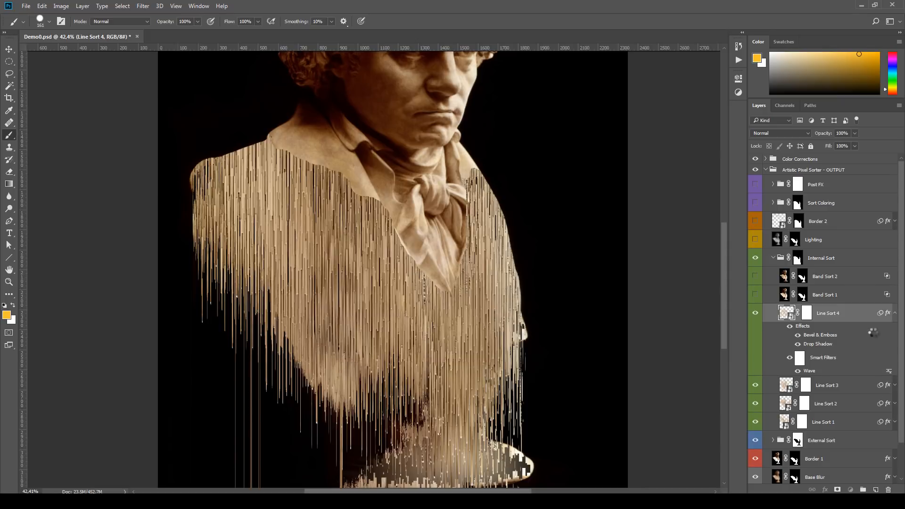
Step: Duplicate the Line Sort 4 layer and randomize the Wave filter on the copy
key("ctrl+j")
left_click(895, 388)
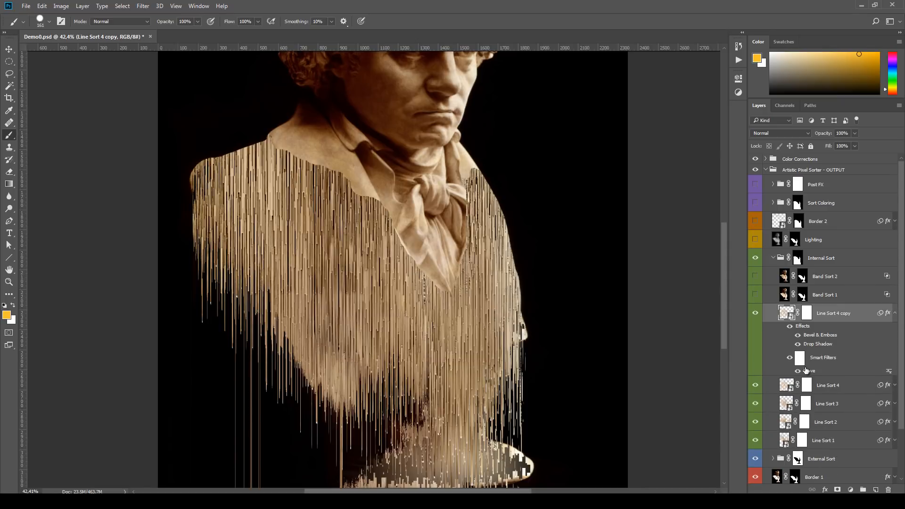
double_click(809, 371)
left_click(558, 388)
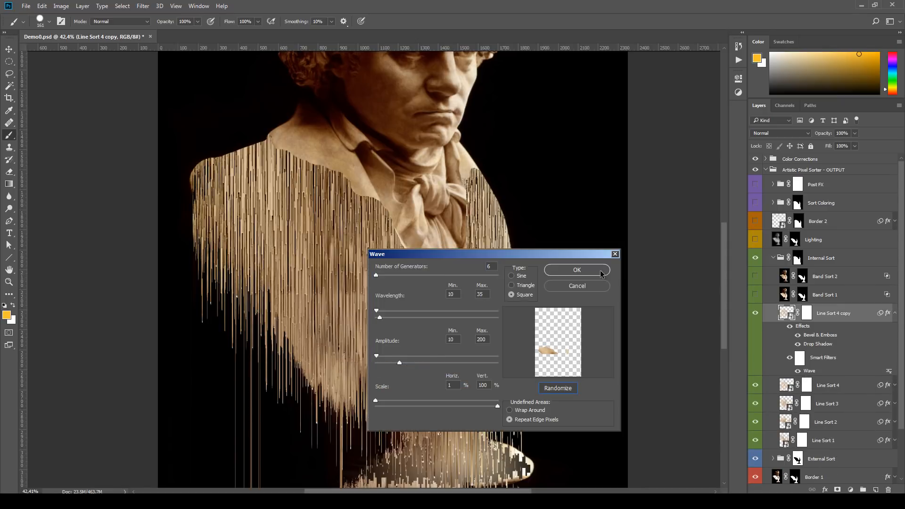
left_click(577, 269)
Step: Duplicate the Line Sort 3 layer and randomize the Wave filter on the copy
scroll(870, 403, "down", 3)
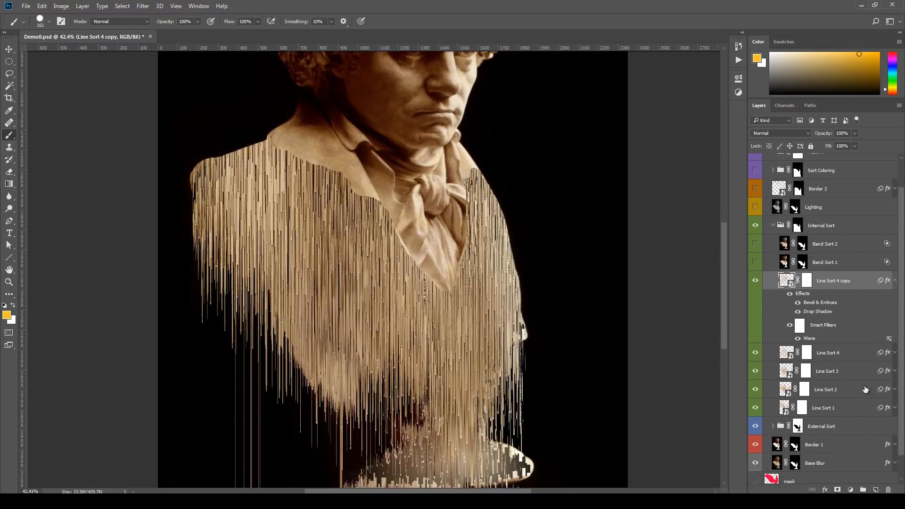
left_click(870, 378)
left_click_drag(876, 488, 876, 488)
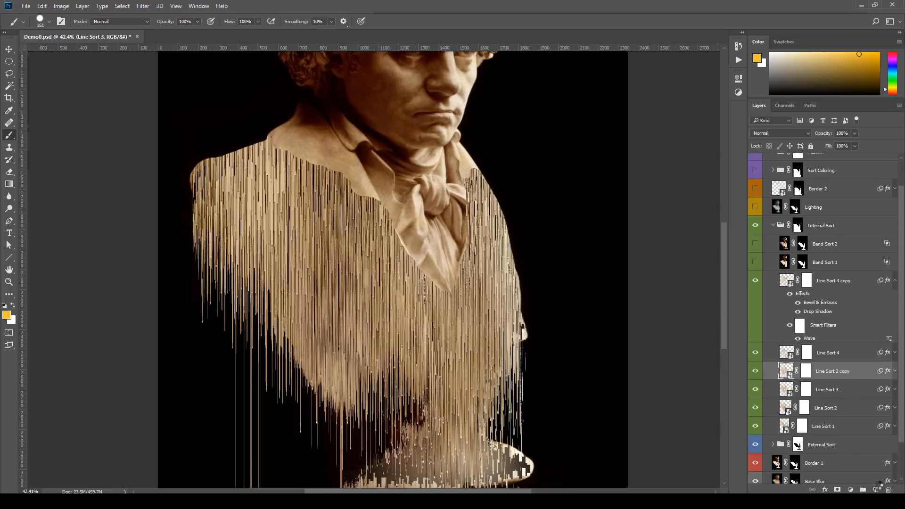
left_click(895, 371)
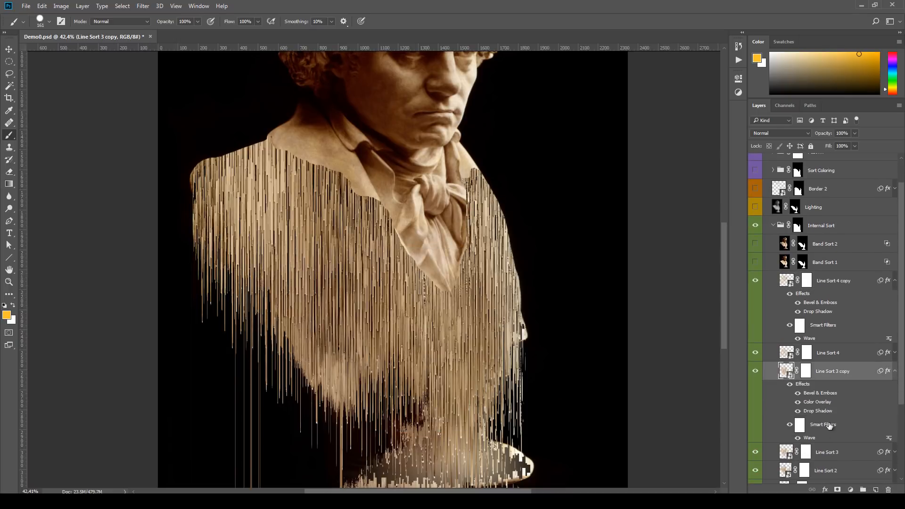
double_click(812, 438)
left_click(571, 269)
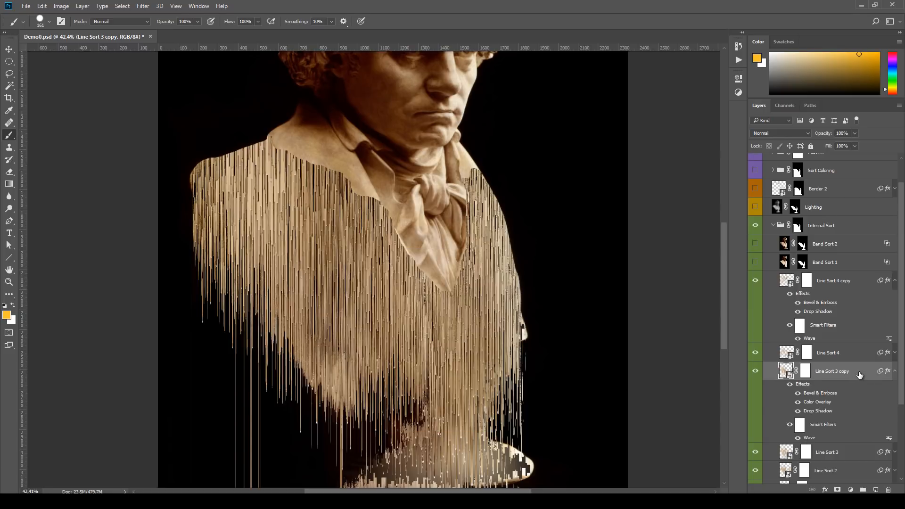
Step: Collapse the effects lists of both copied layers and rasterize the Line Sort 3 copy layer
scroll(878, 293, "down", 1)
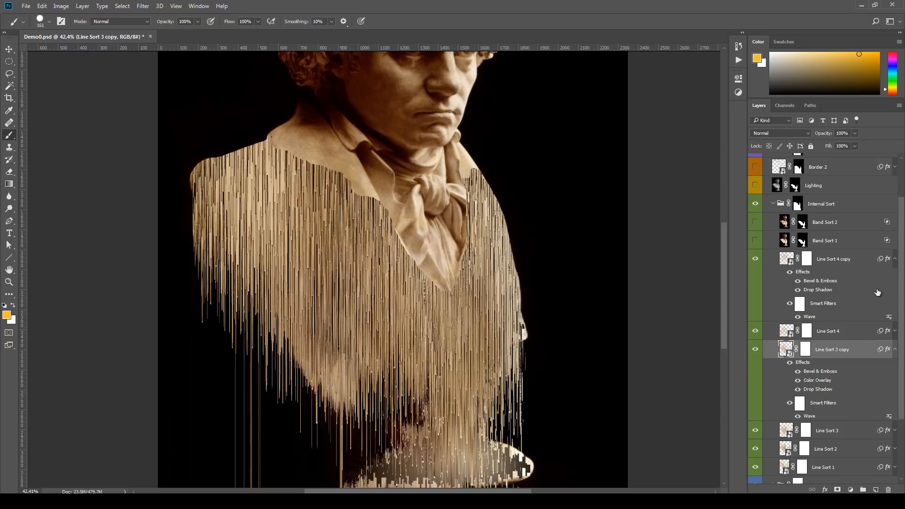
left_click(894, 259)
left_click(894, 298)
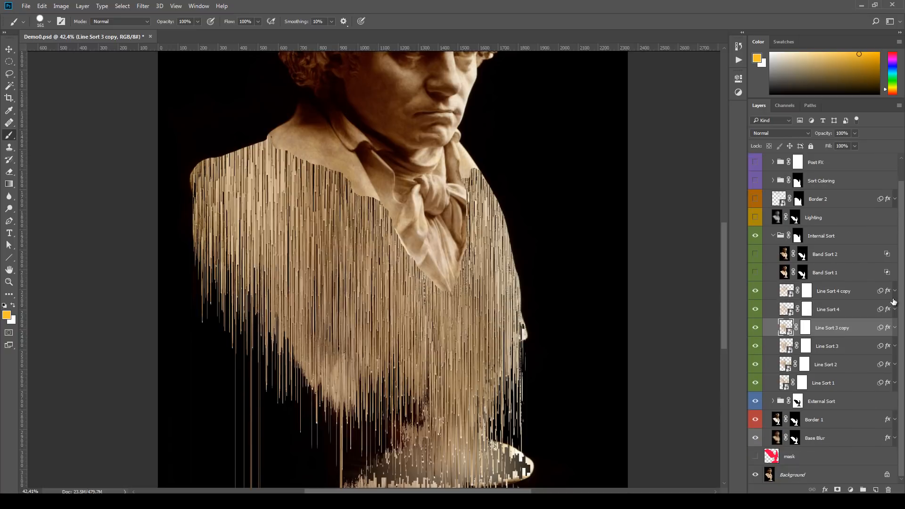
right_click(860, 331)
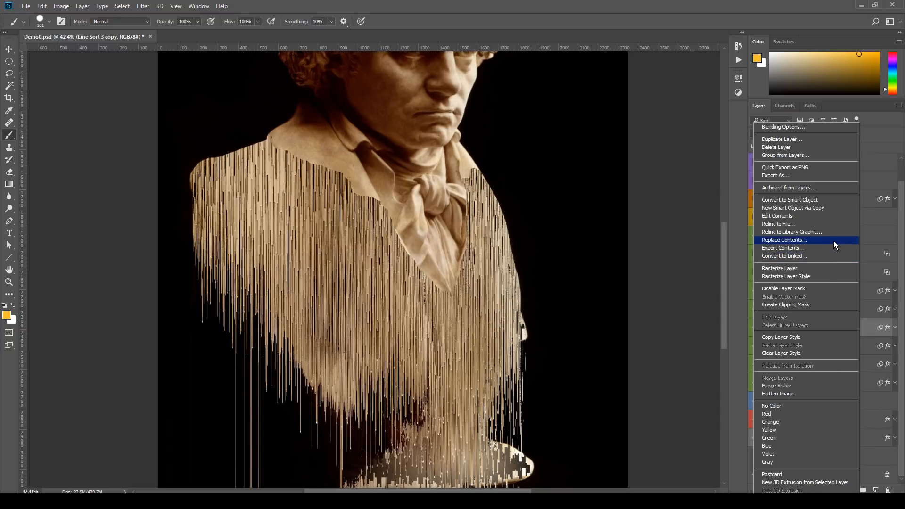
left_click(834, 268)
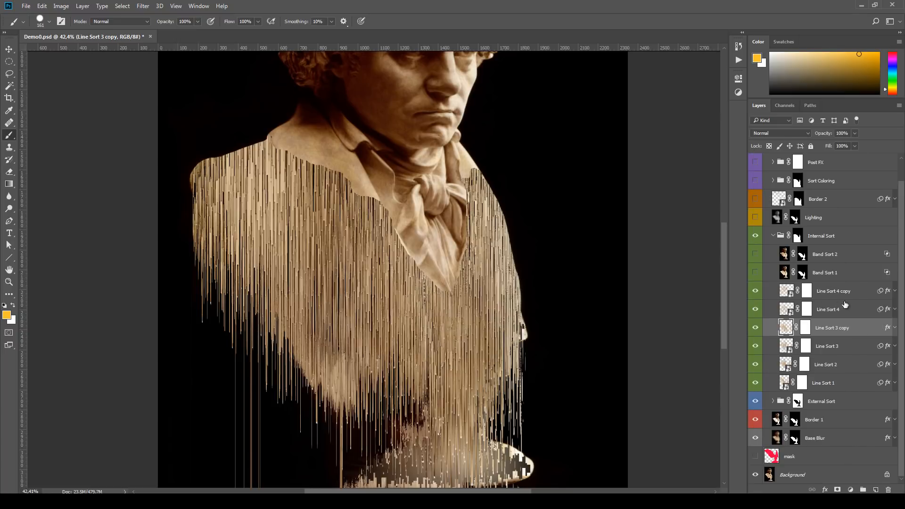
Step: Rasterize the Line Sort 4 copy layer together with its layer style
left_click(848, 293)
right_click(850, 294)
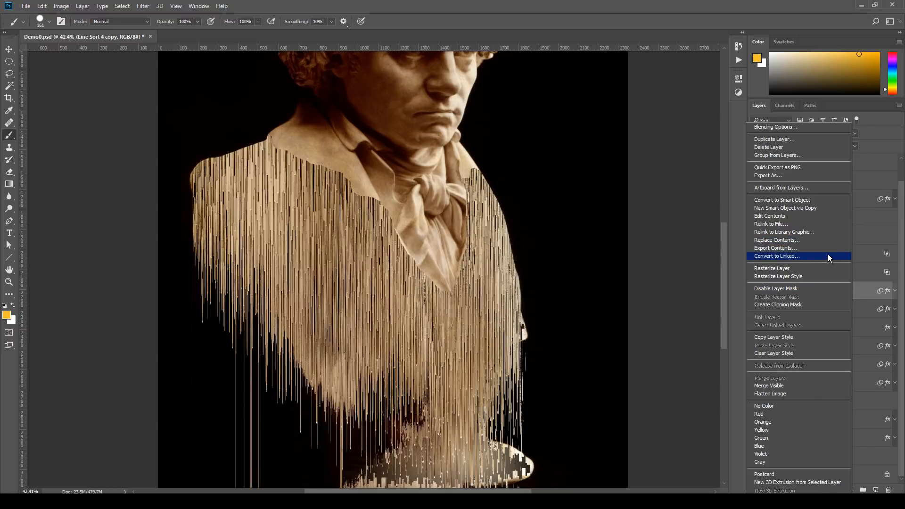
left_click(832, 270)
right_click(857, 288)
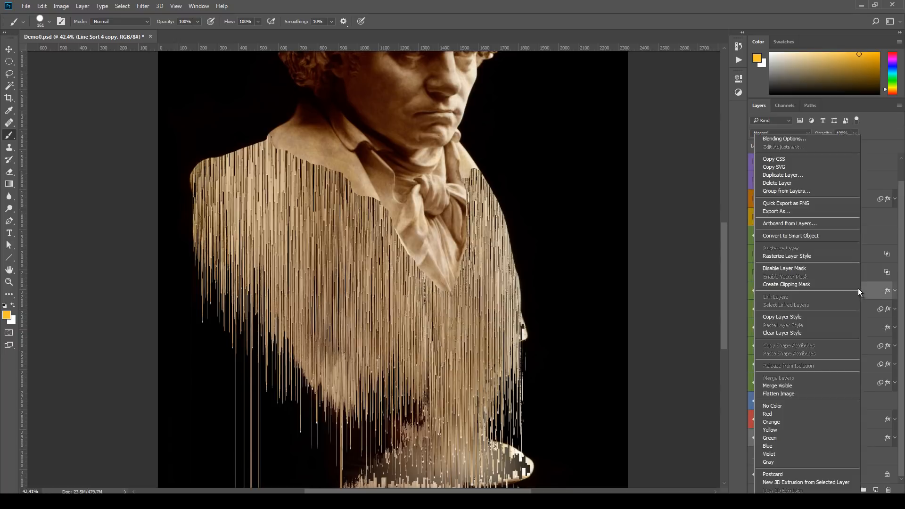
left_click(854, 256)
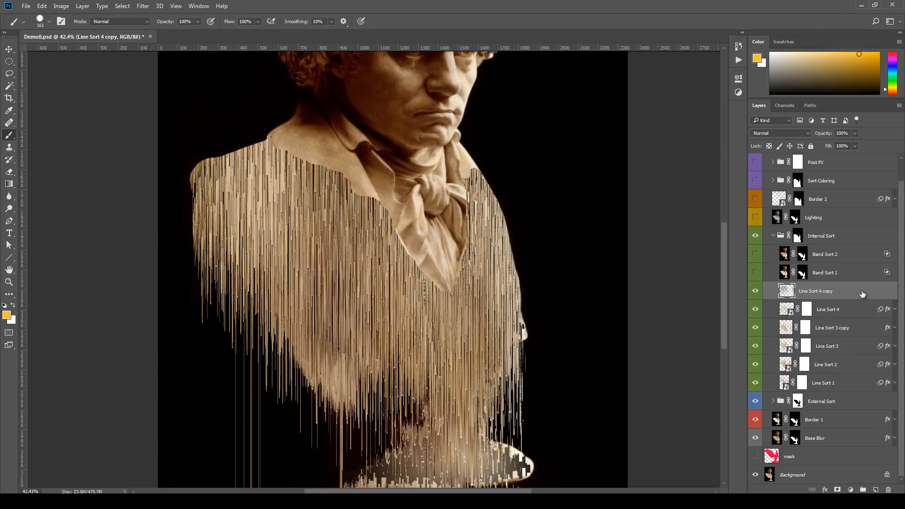
Step: Try moving the rasterized Line Sort 4 copy downward on the bust and undo the move
key("v")
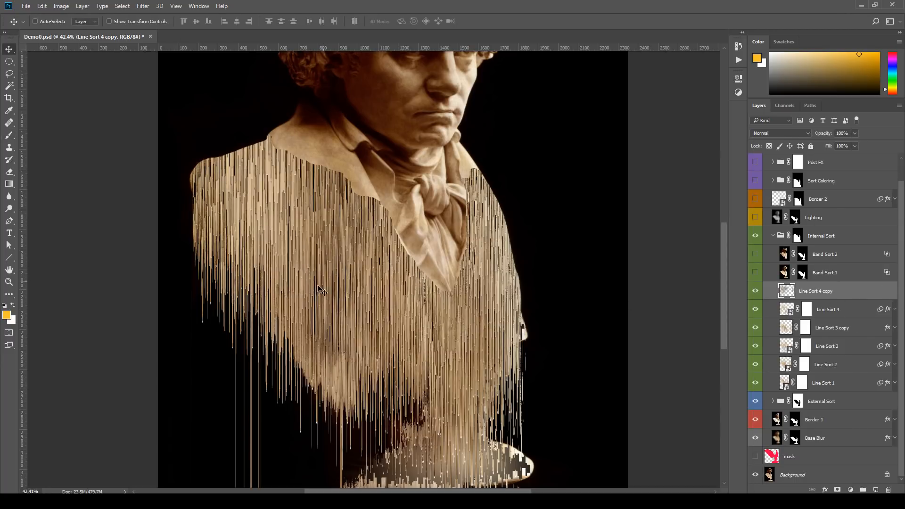
mouse_move(272, 301)
left_mouse_down()
mouse_move(240, 333)
mouse_move(282, 381)
left_mouse_up()
key("ctrl+z")
Step: Hide the Line Sort 4 copy and Line Sort 3 copy layers and expand the effects of Line Sort 1 and Line Sort 2
left_click(894, 382)
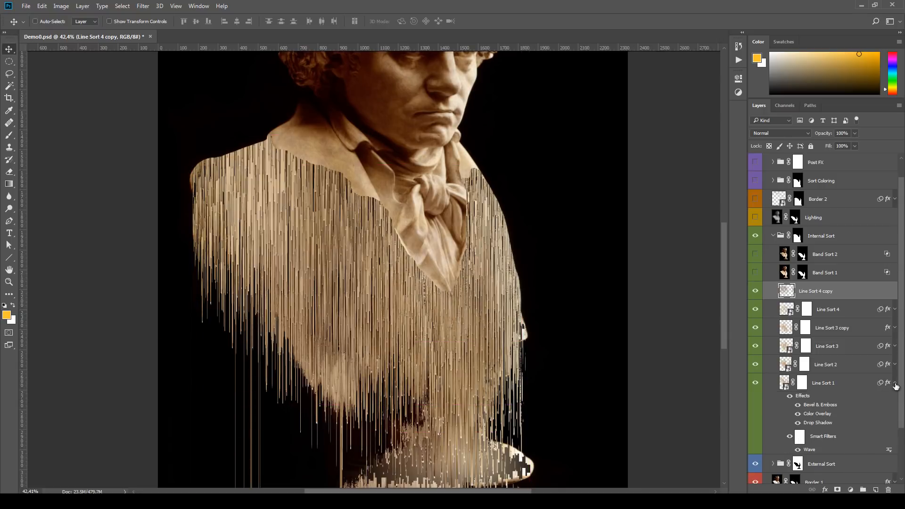
left_click(755, 288)
left_click(755, 328)
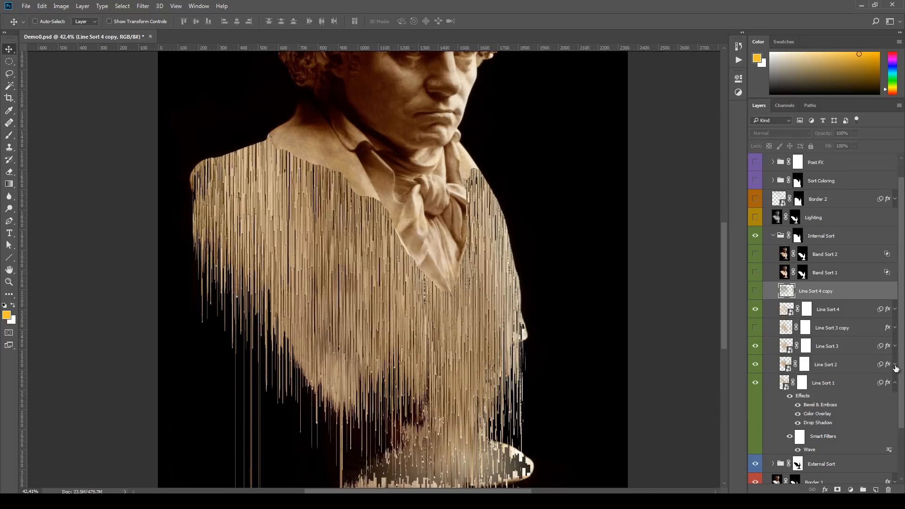
left_click(895, 367)
scroll(886, 374, "down", 2)
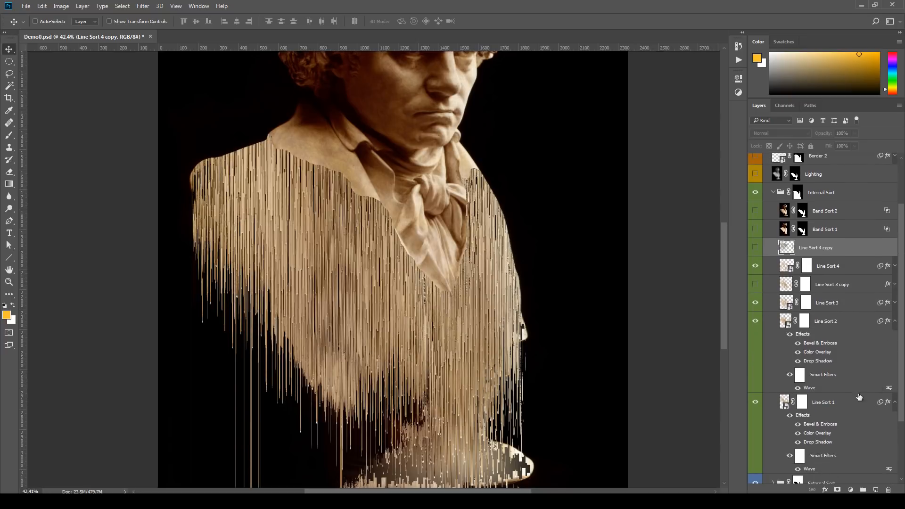
left_click(798, 424)
left_click(798, 343)
Step: Delete the Line Sort 3 copy and Line Sort 4 copy layers
left_click(849, 288)
left_click(847, 254, "ctrl")
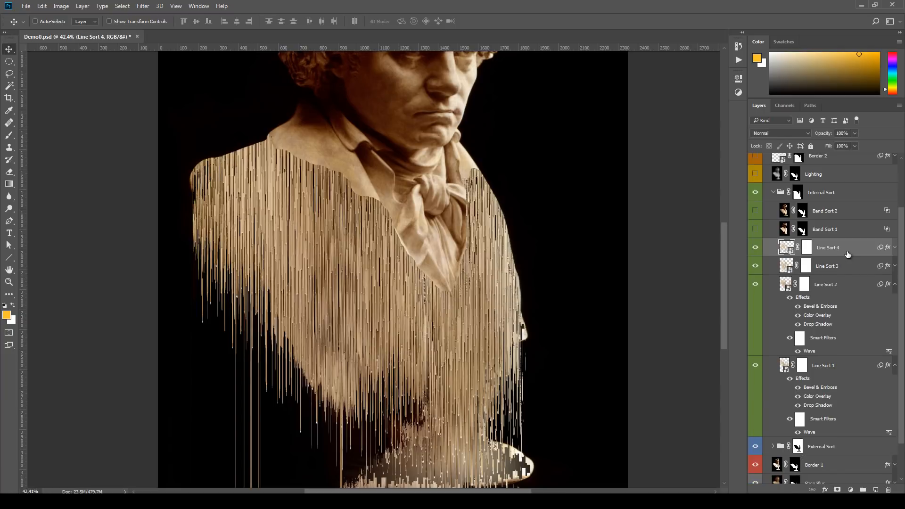
key("Delete")
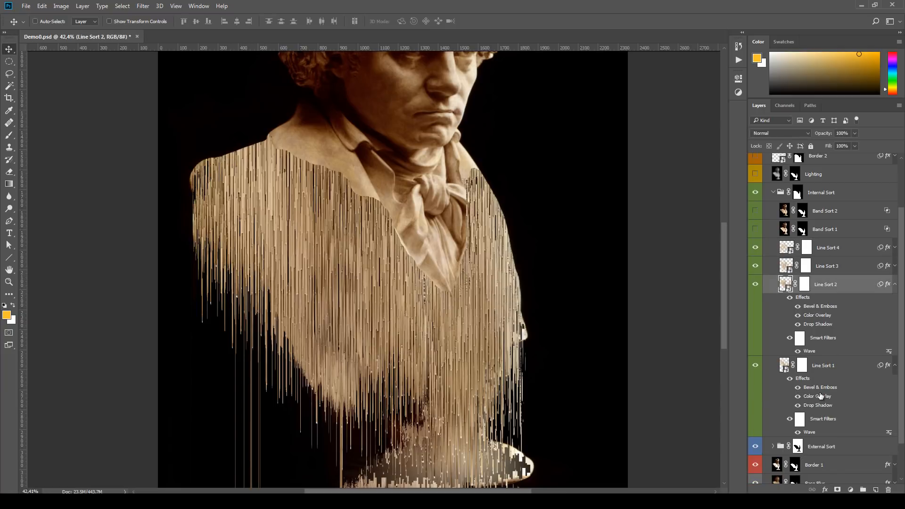
Step: Inspect the Color Overlay settings of the Line Sort 2 layer without changing them
double_click(819, 317)
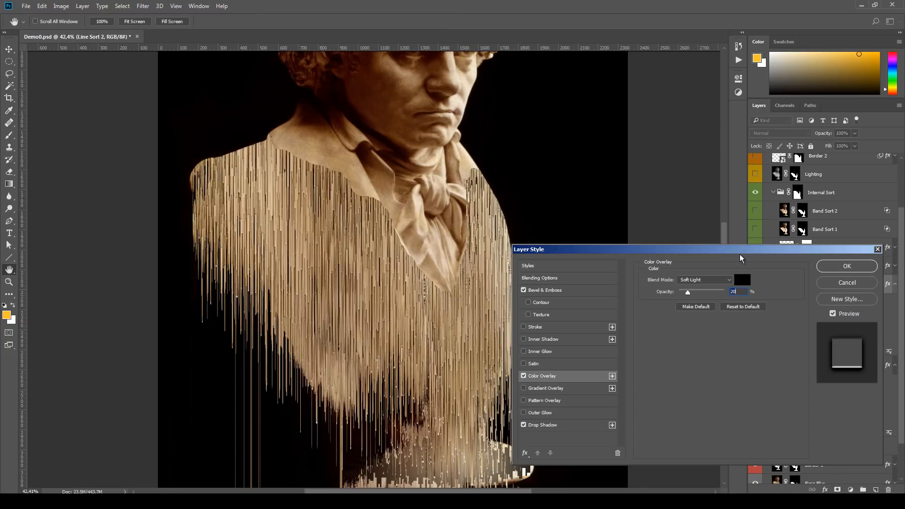
left_click_drag(739, 254, 623, 291)
left_click(747, 325)
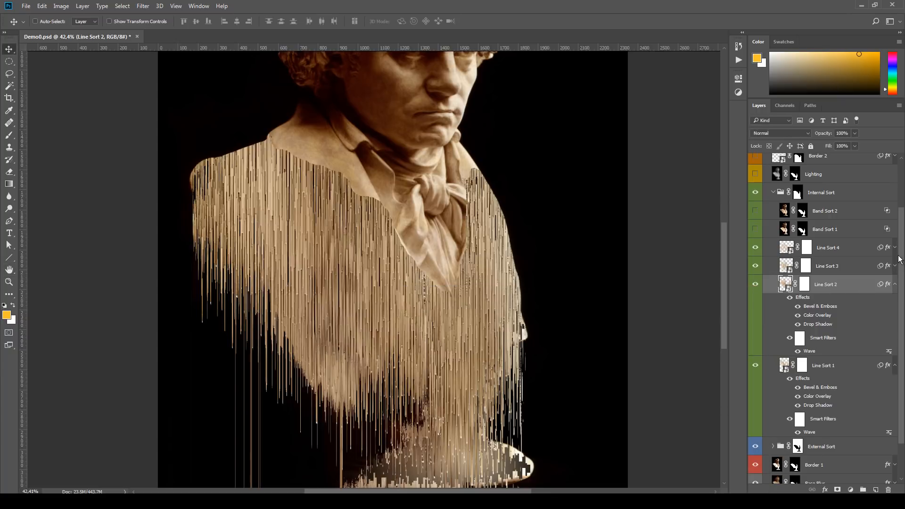
Step: Expand the effects of Line Sort 3 and Line Sort 4 and collapse the color picker to give the layer list more room
scroll(867, 351, "down", 2)
left_click(895, 234)
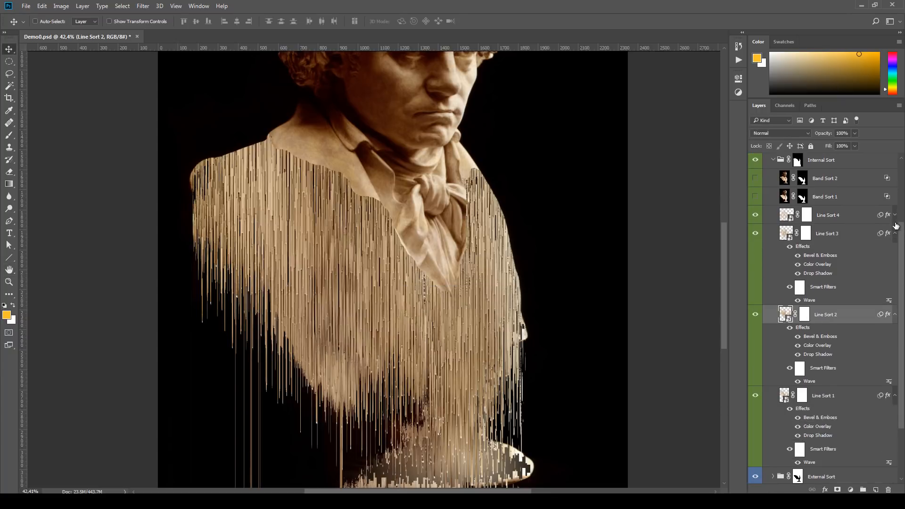
left_click(895, 216)
double_click(824, 41)
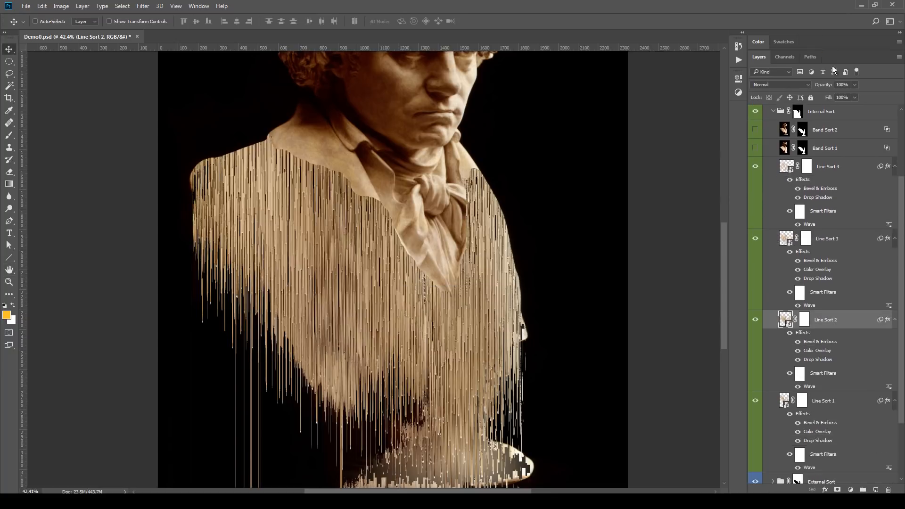
scroll(900, 216, "down", 2)
scroll(900, 217, "down", 1)
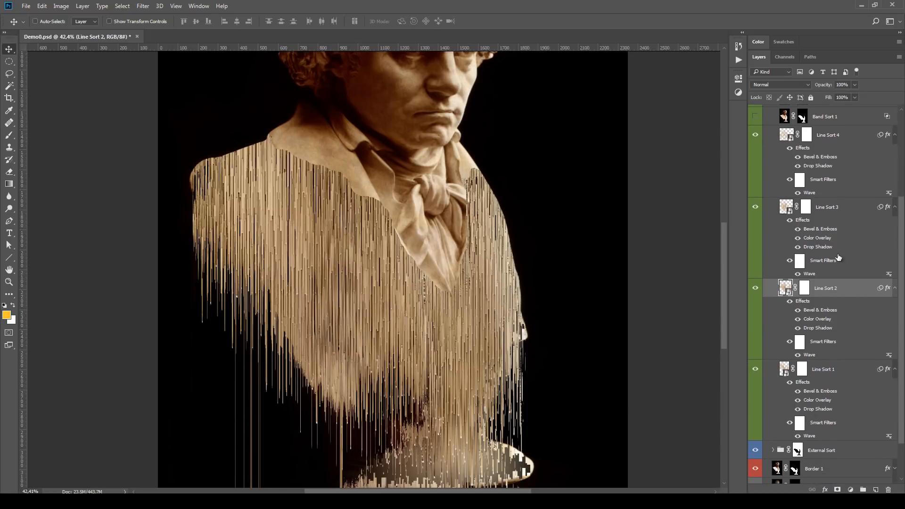
Step: Inspect the Drop Shadow settings of the Line Sort 4 layer without changing them
left_click(837, 140)
left_click(833, 212)
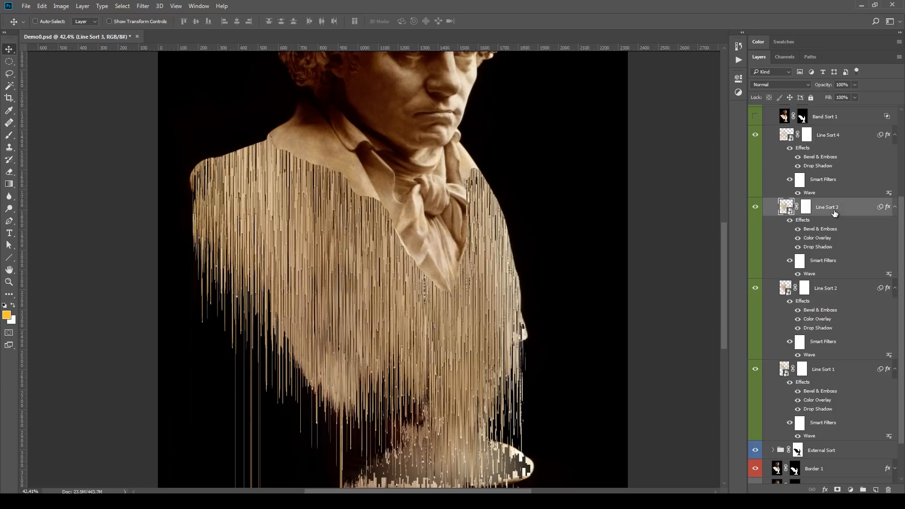
double_click(820, 168)
left_click_drag(576, 97, 575, 176)
left_click(598, 209)
Step: Set the opacity of the Line Sort 1 layer's drop shadow to 100%
scroll(464, 347, "up", 3)
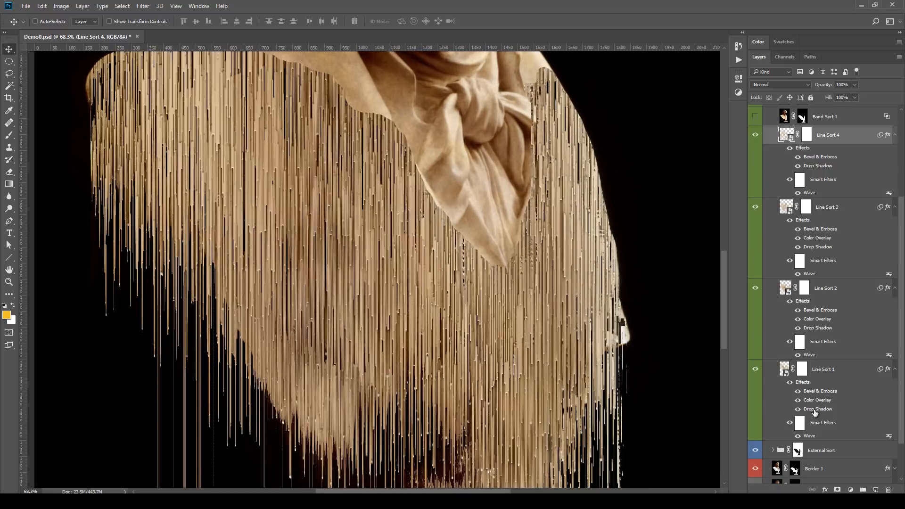
double_click(814, 410)
left_click_drag(517, 176, 665, 313)
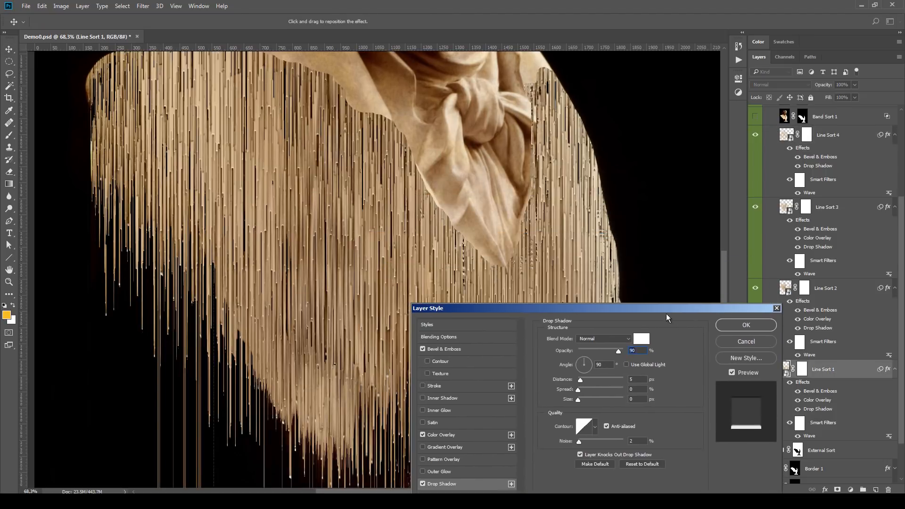
left_click_drag(618, 351, 710, 352)
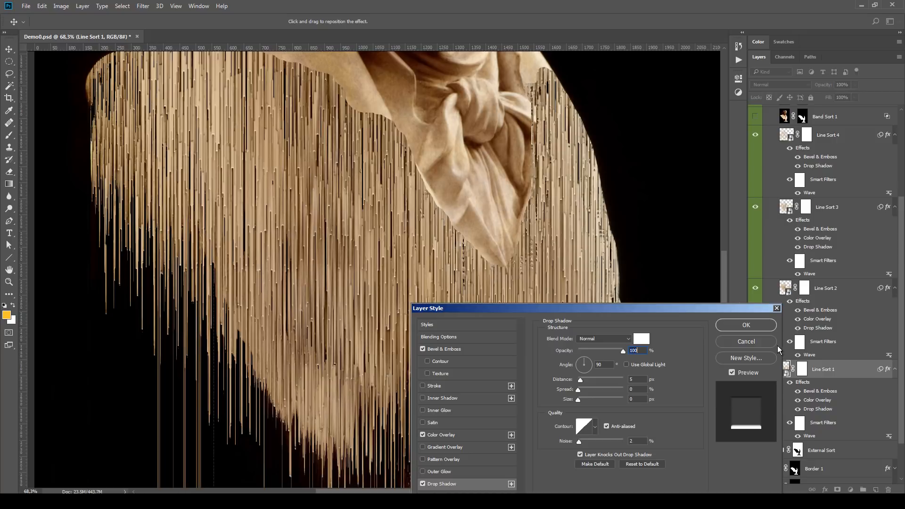
left_click(742, 327)
scroll(855, 348, "up", 2)
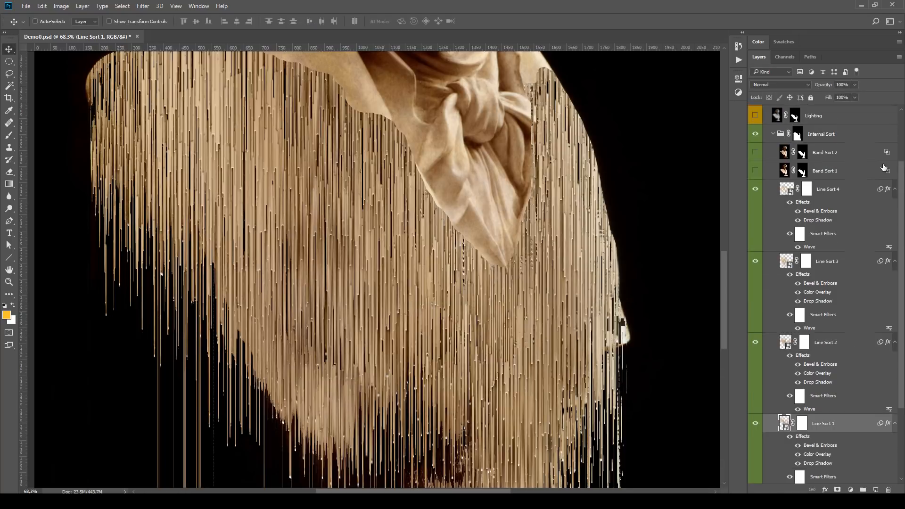
Step: Collapse the effects of all Line Sort layers and show the Band Sort 1 layer
left_click(894, 192, "alt")
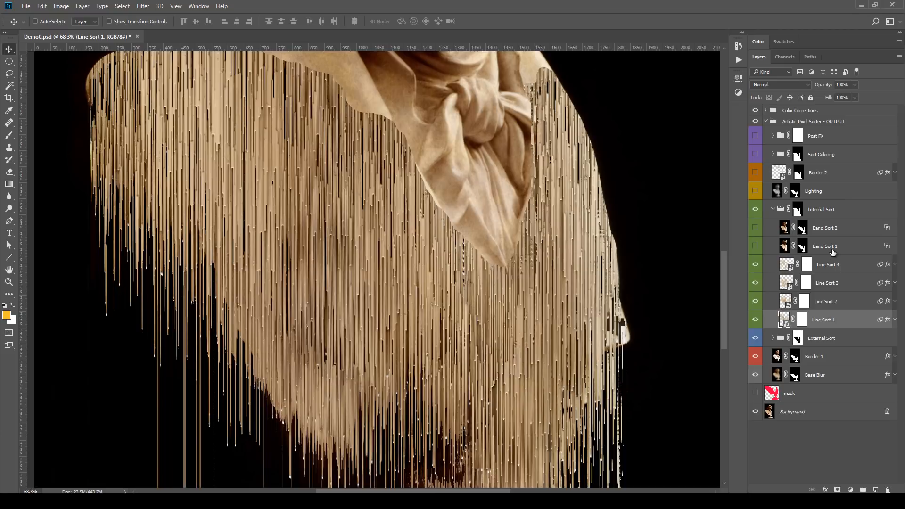
left_click(830, 250)
left_click(756, 247)
Step: Widen the Band Sort 1 layer's Blend If range for This Layer to 5 and 255
double_click(859, 250)
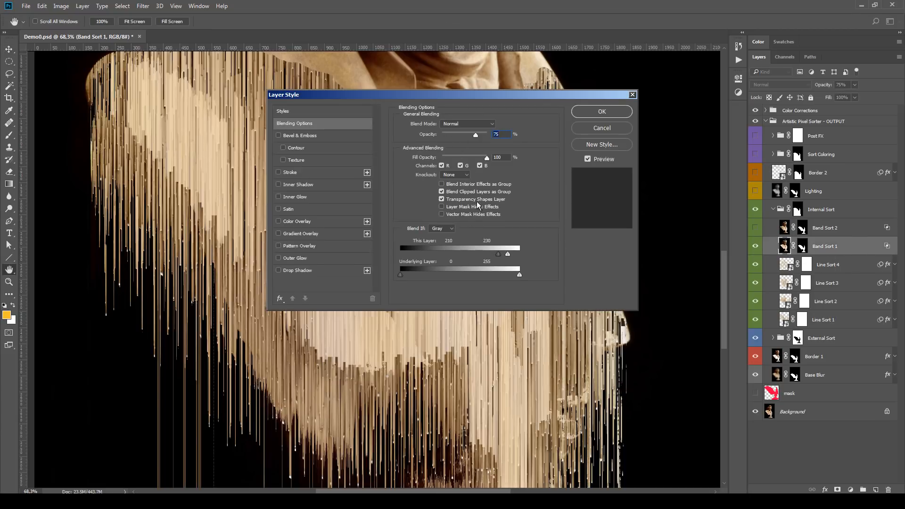
left_click_drag(443, 251, 403, 253)
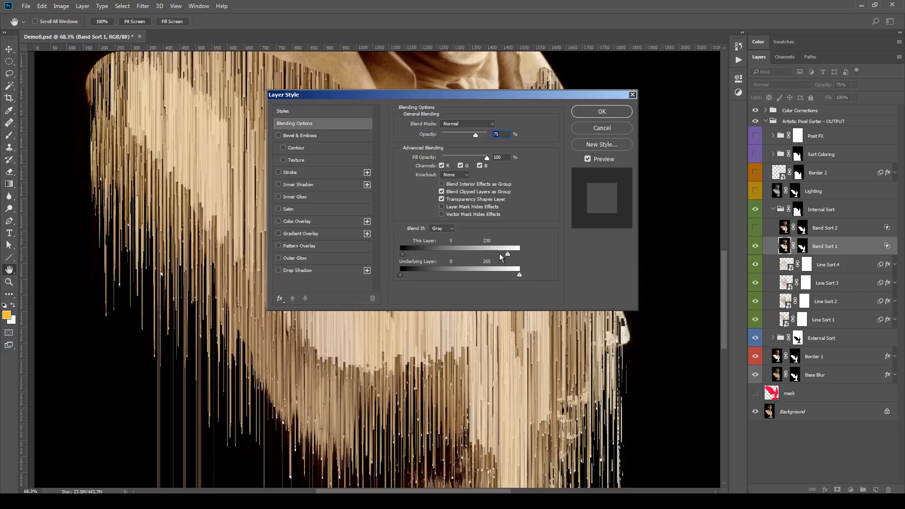
left_click_drag(508, 253, 514, 254)
left_click_drag(538, 94, 643, 158)
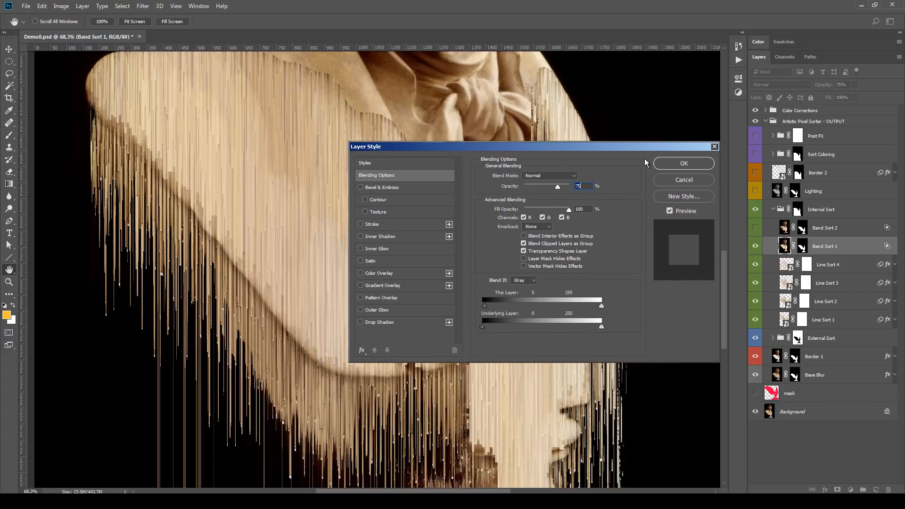
left_click(688, 163)
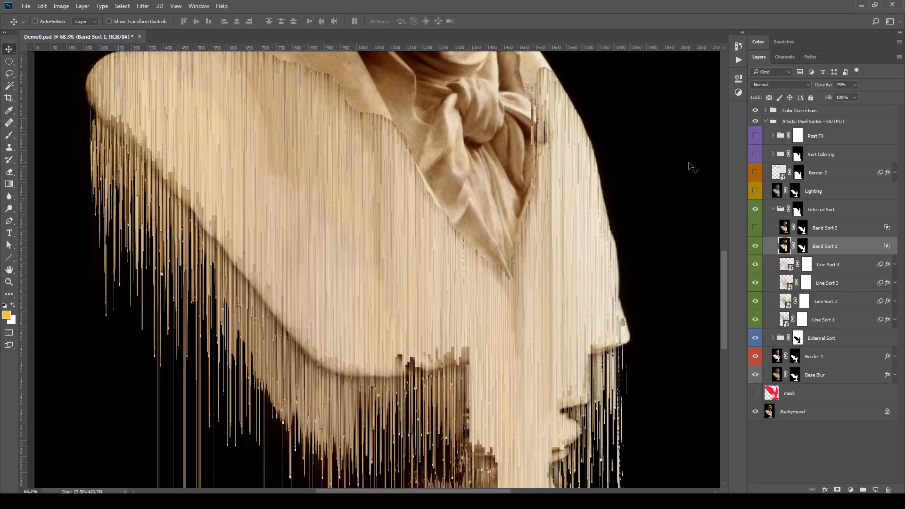
Step: Narrow the Band Sort 1 layer's Blend If range for This Layer to 167 and 200
key("ctrl+0")
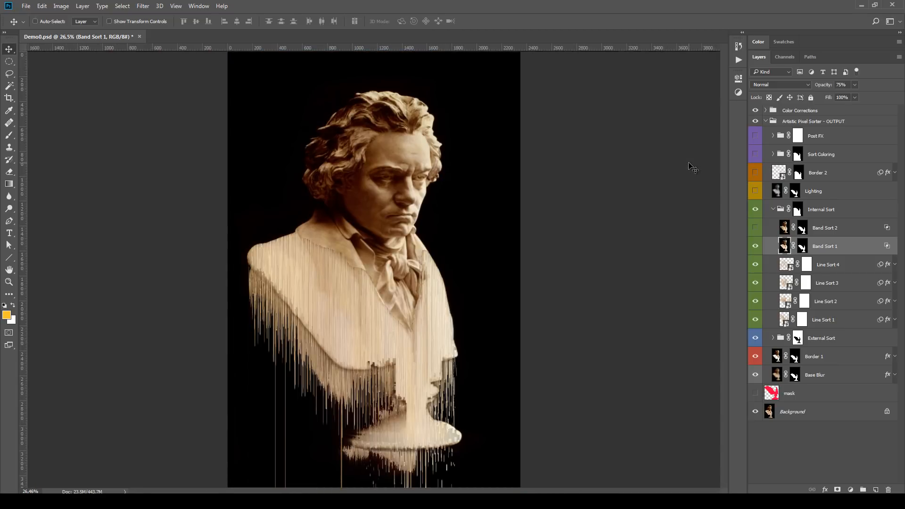
double_click(874, 248)
left_click_drag(533, 148, 714, 233)
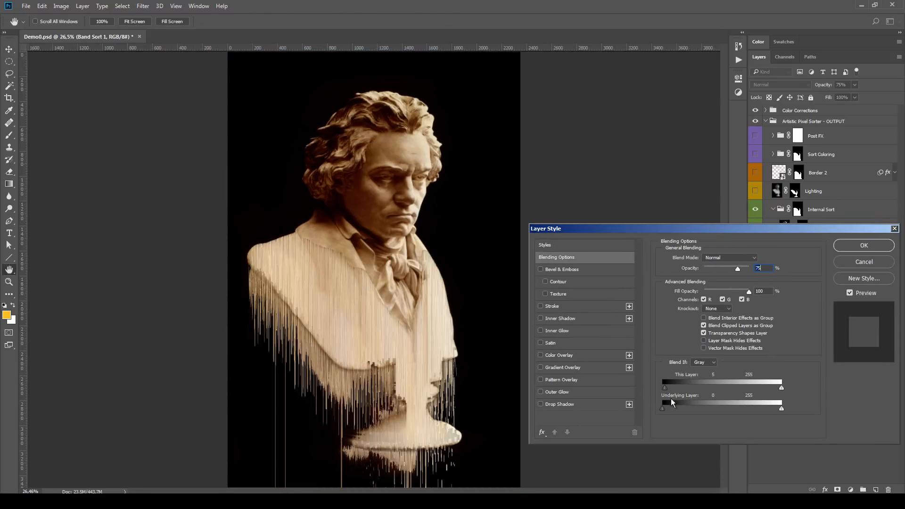
left_click_drag(664, 387, 755, 391)
Step: Try the Color Dodge blend mode on Band Sort 1 with its opacity lowered to 42%
left_click_drag(738, 268, 727, 268)
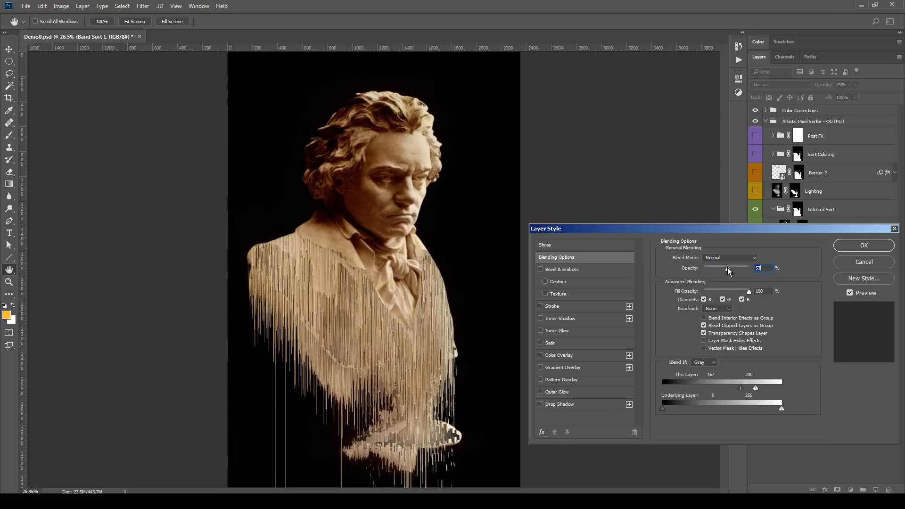
left_click(726, 258)
left_click(732, 327)
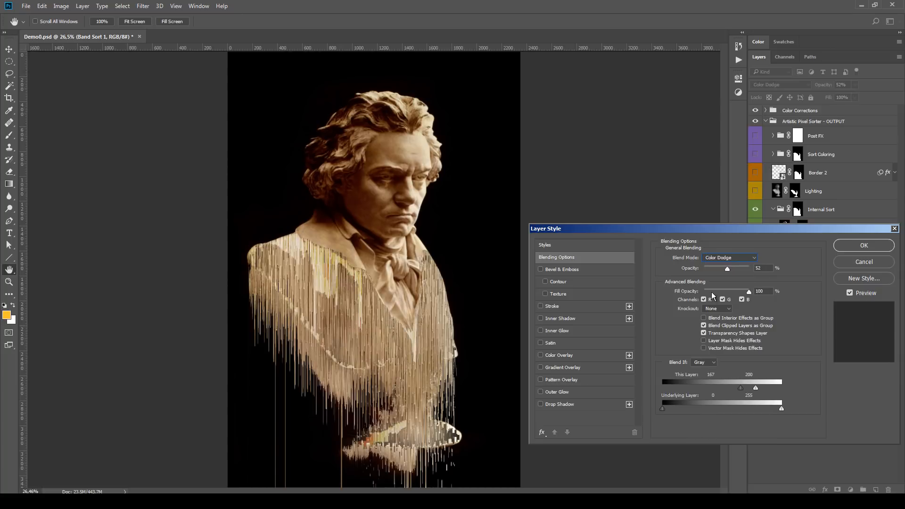
left_click_drag(728, 272, 717, 269)
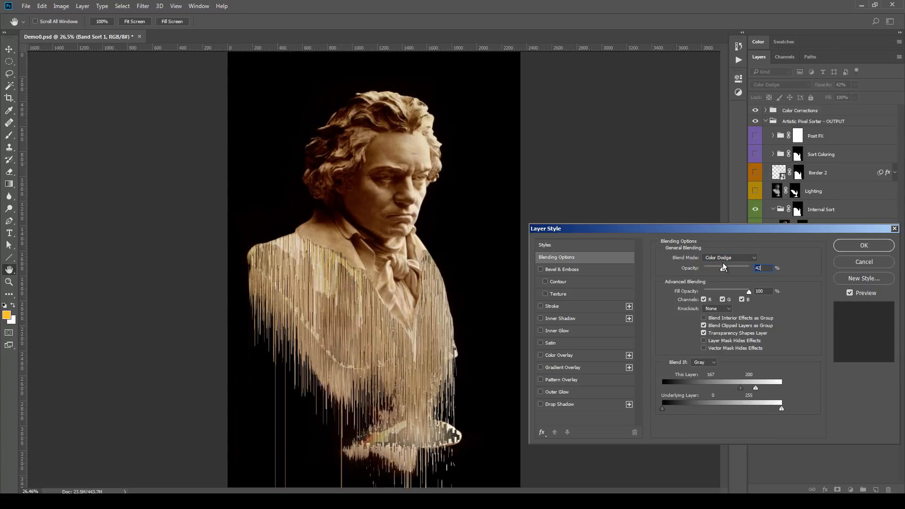
Step: Set the Band Sort 1 layer's blend mode to Lighten and its opacity to 69%
left_click(724, 258)
left_click(725, 316)
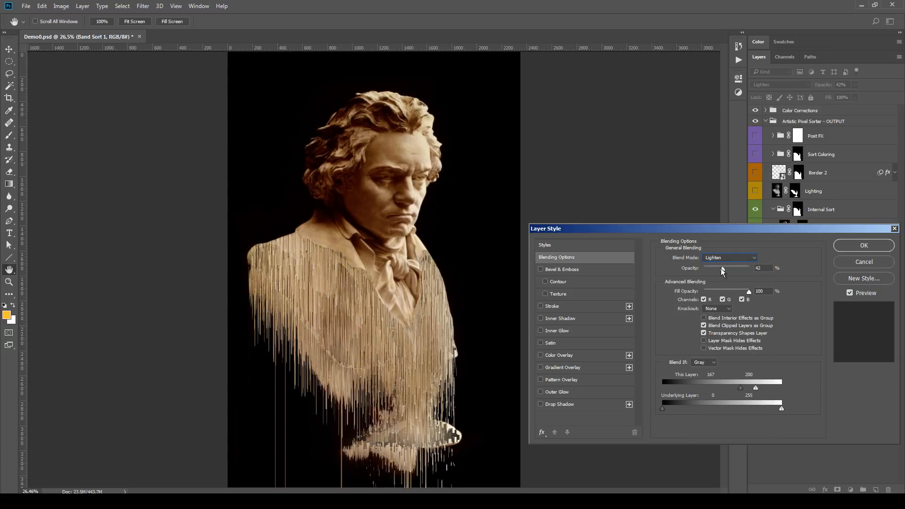
left_click_drag(739, 277, 736, 279)
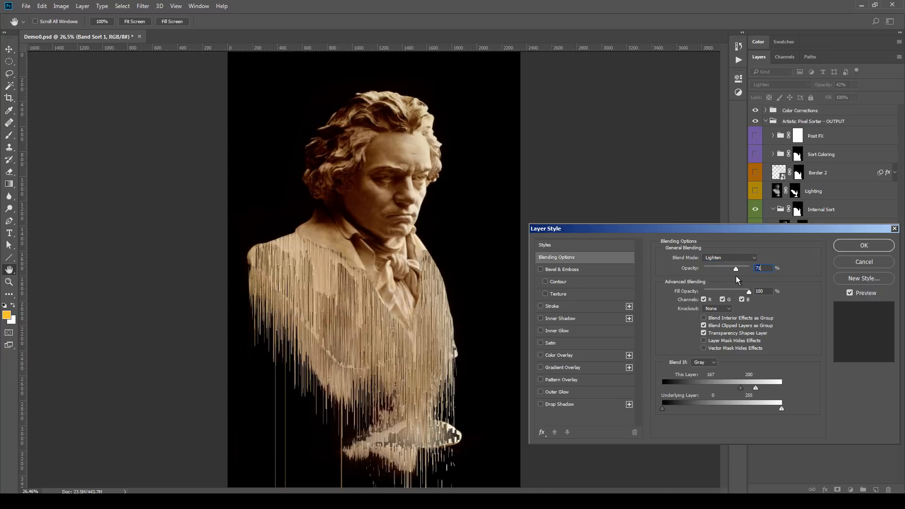
key("Return")
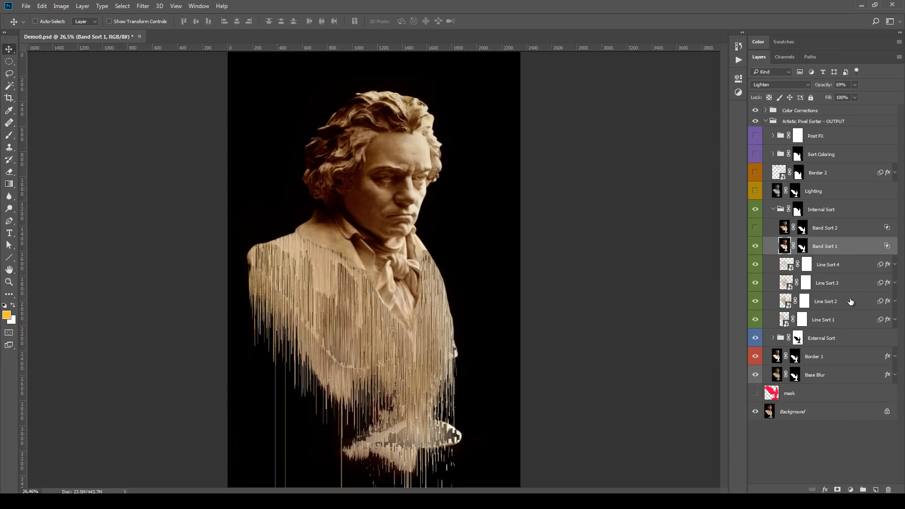
Step: Show the Band Sort 2 layer, set its This Layer Blend If range to 189 and 204, and lower its opacity
left_click(854, 235)
left_click(754, 228)
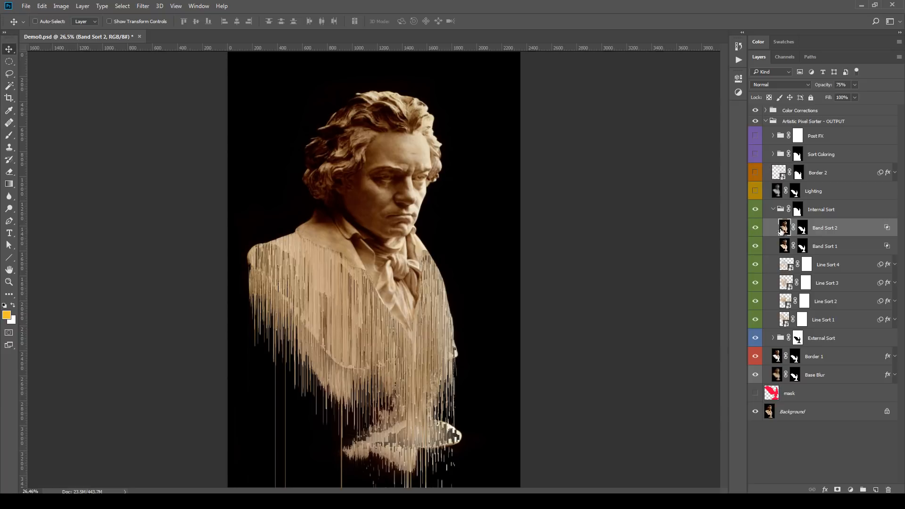
double_click(850, 235)
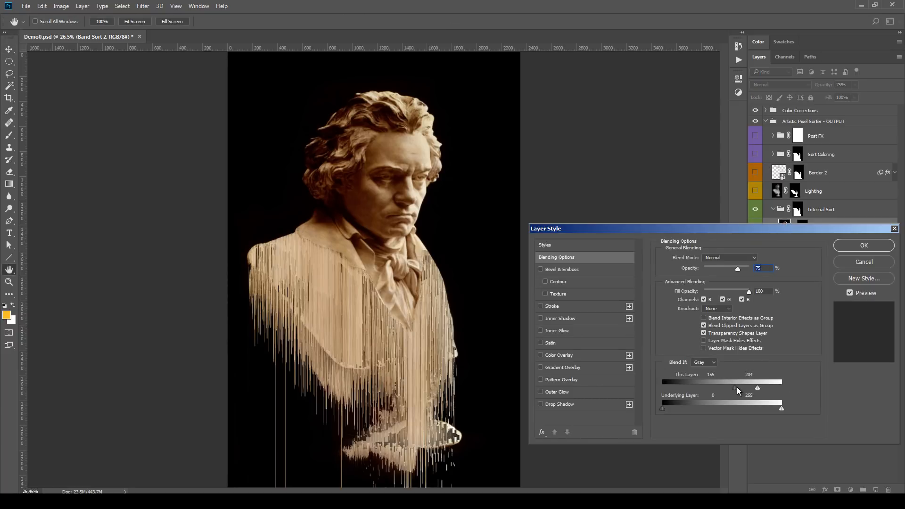
left_click_drag(735, 387, 751, 391)
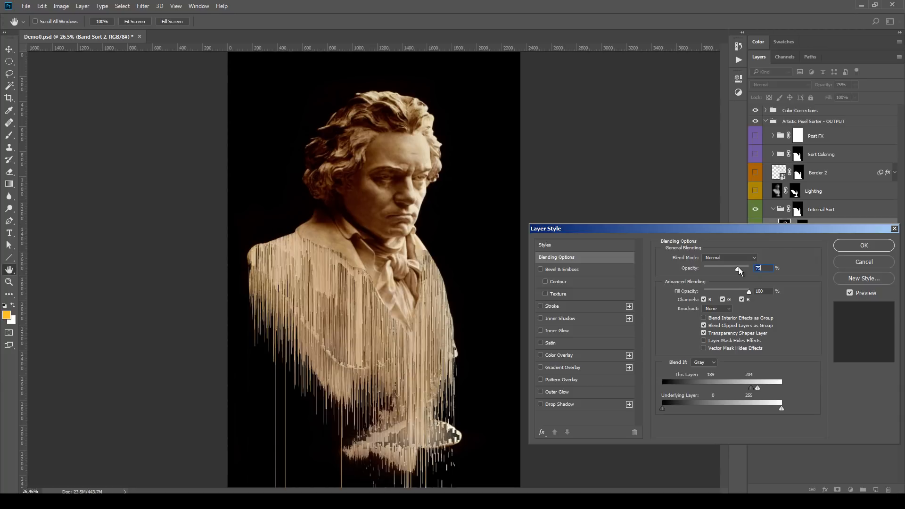
left_click_drag(738, 268, 725, 268)
left_click(855, 243)
Step: Show the Lighting layer, toggling its visibility to compare the effect
left_click(830, 199)
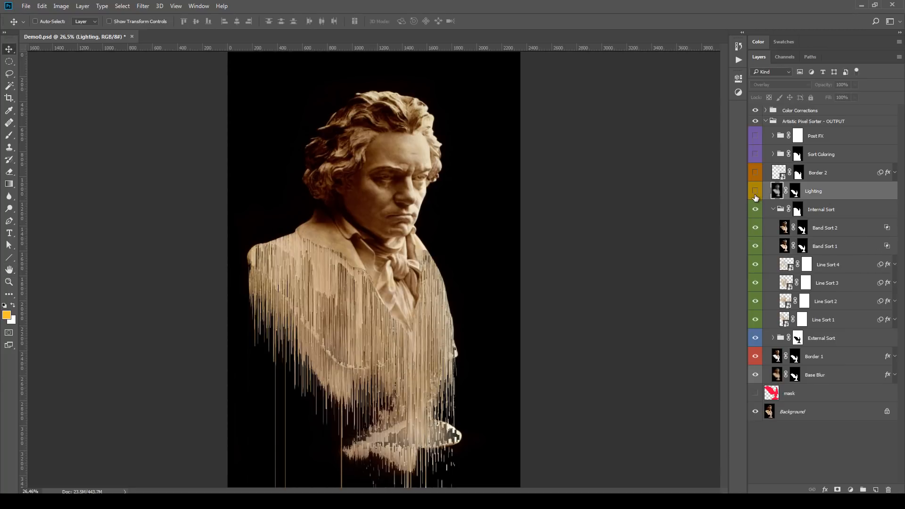
left_click(756, 193)
left_click(755, 192)
left_click(755, 192)
Step: Show the Border 2 layer, expand its effects and collapse the Internal Sort group
left_click(855, 175)
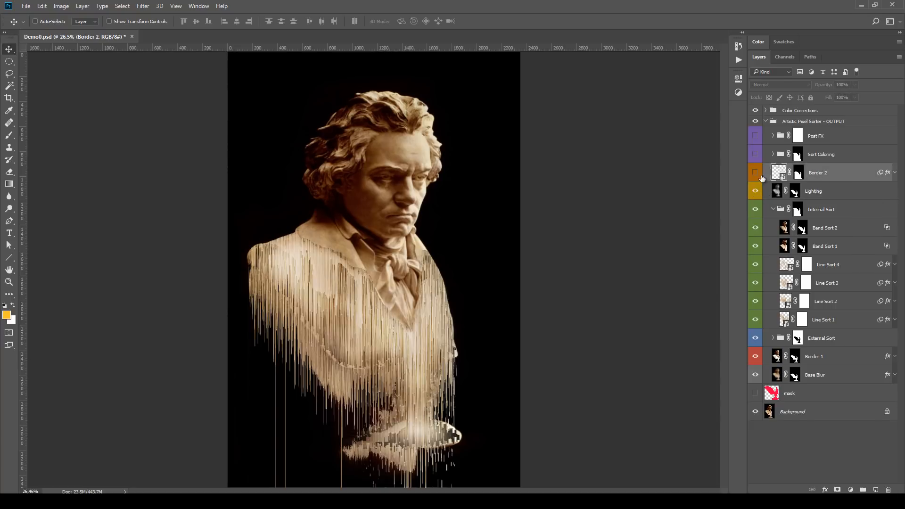
left_click(755, 172)
left_click(895, 172)
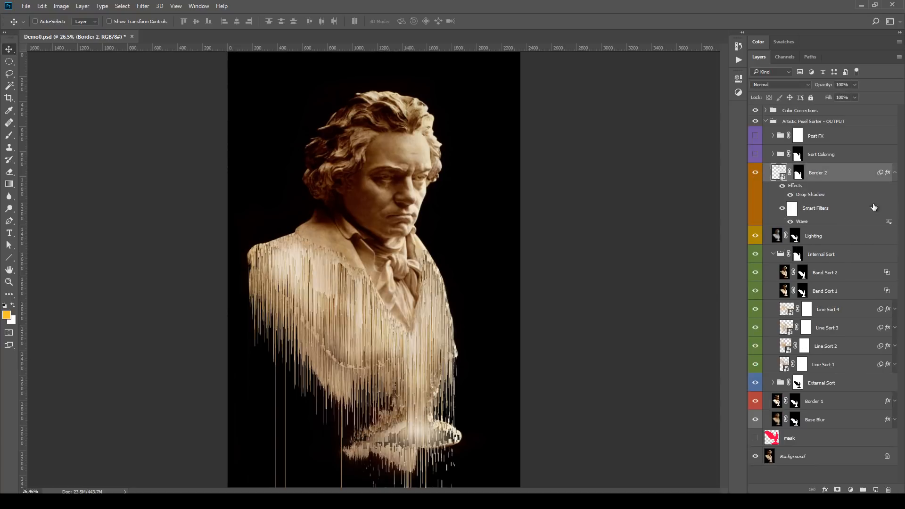
left_click(773, 254)
Step: Set the Wave smart filter's wavelength on the Border 2 layer to a minimum of 50 and a maximum of 51
double_click(803, 222)
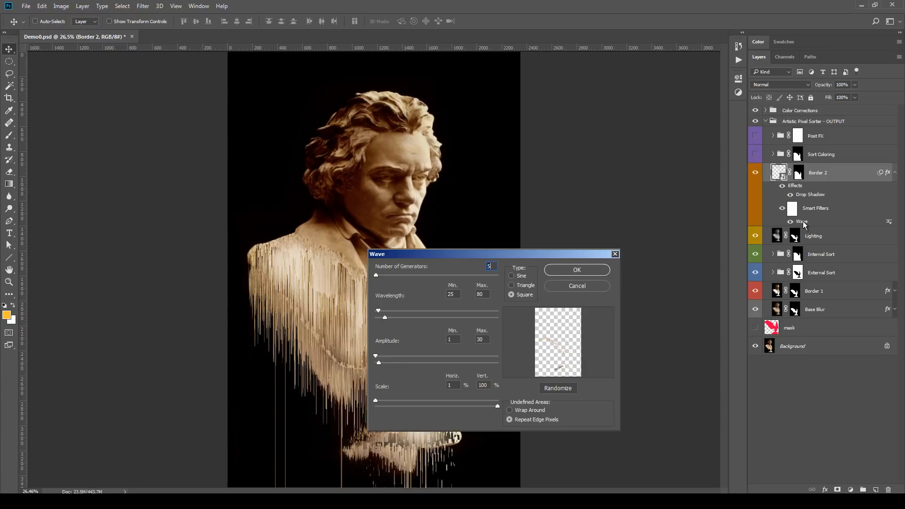
left_click_drag(493, 253, 662, 257)
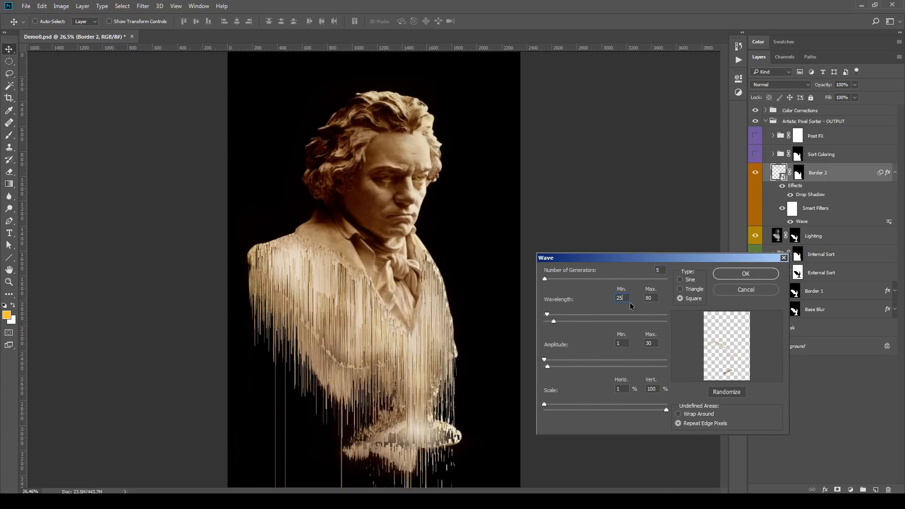
left_click(556, 299)
key("Tab")
type("51")
left_click(759, 273)
Step: Compare the bust with the Border 2 layer hidden and shown
scroll(369, 288, "up", 1)
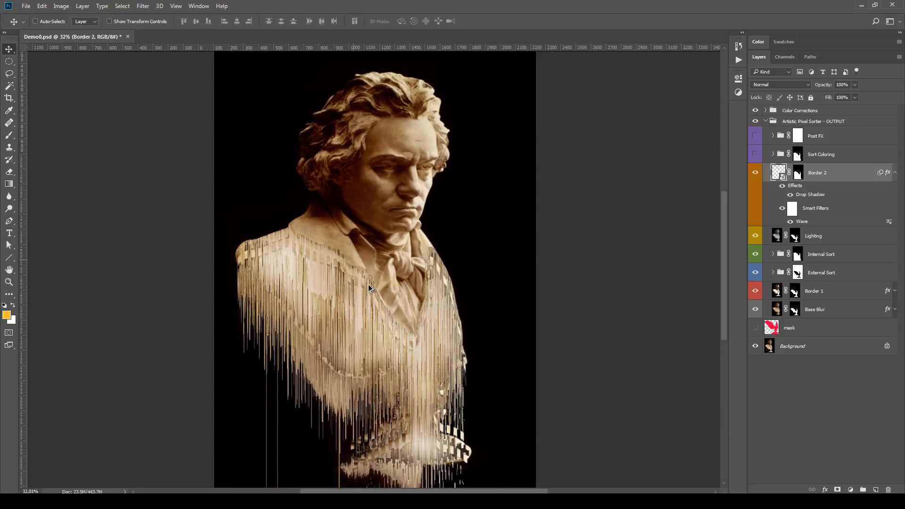
scroll(369, 289, "up", 1)
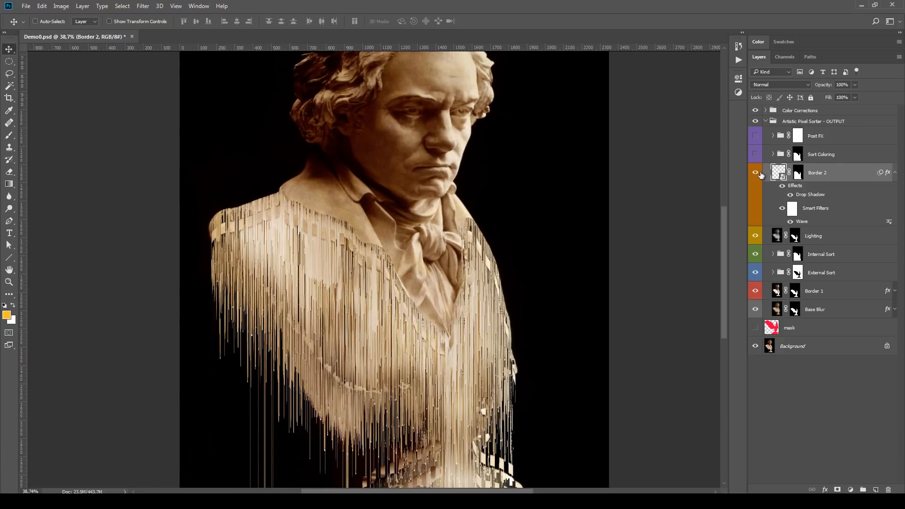
left_click(755, 172)
left_click(756, 173)
left_click_drag(485, 235, 550, 237)
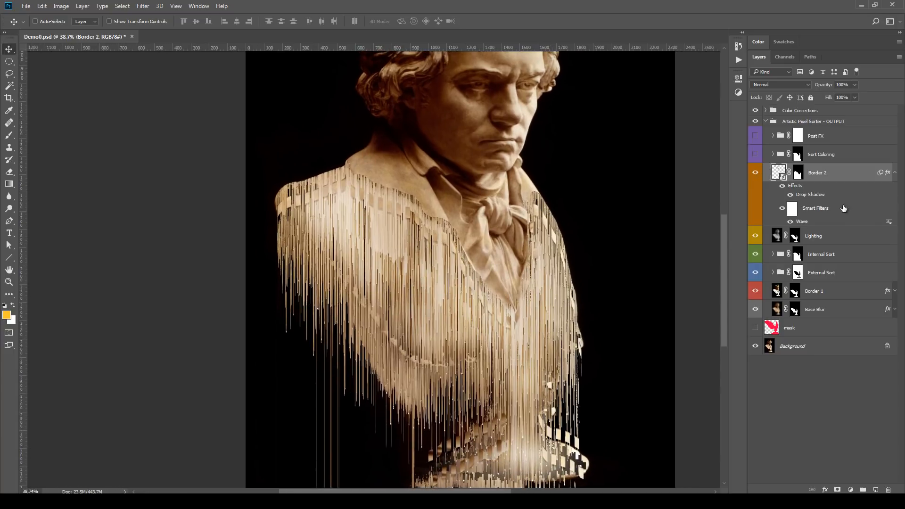
Step: Try a finer wavelength in the Border 2 layer's Wave smart filter
double_click(802, 221)
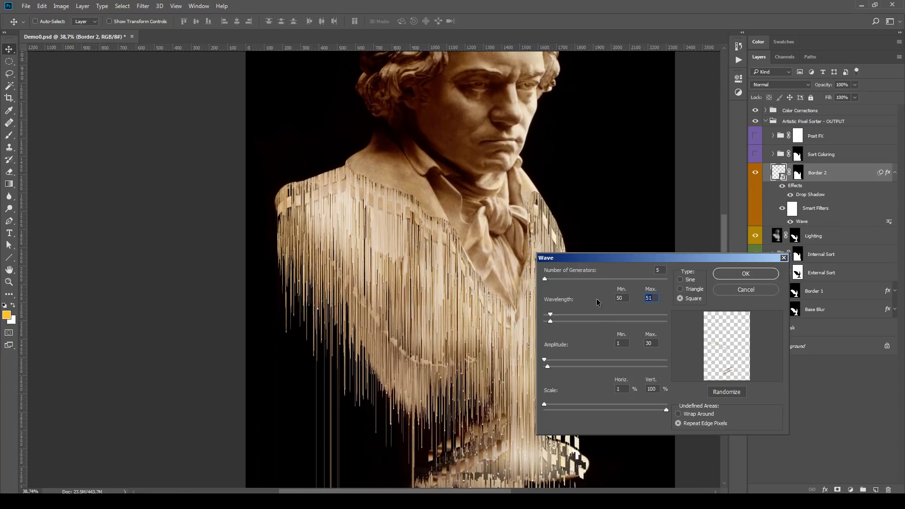
left_click(762, 276)
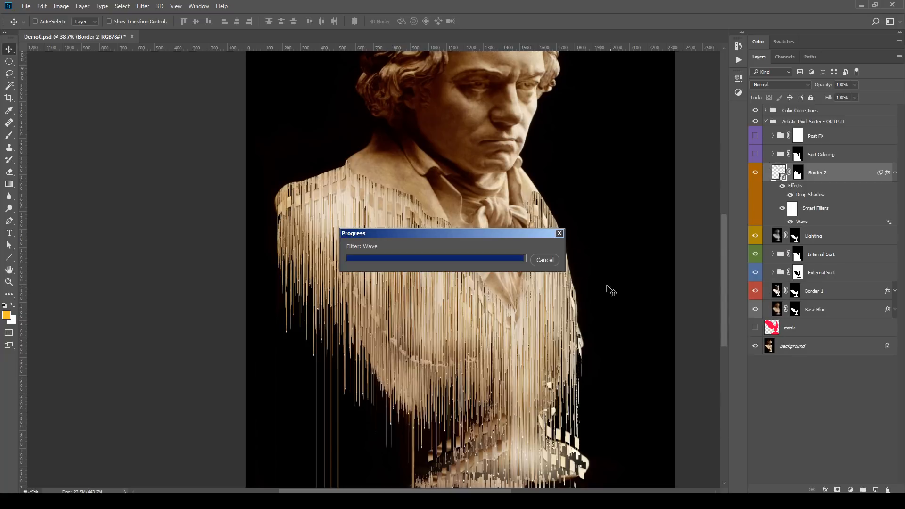
mouse_move(599, 273)
left_mouse_down()
mouse_move(591, 259)
mouse_move(595, 269)
left_mouse_up()
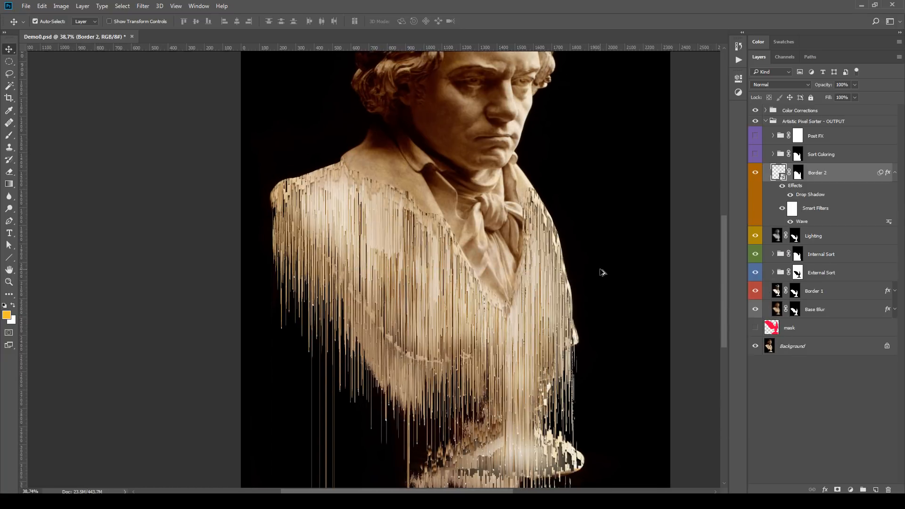
Step: Undo the recent Wave filter changes on the Border 2 layer
key("ctrl+alt+z")
key("ctrl+alt+z")
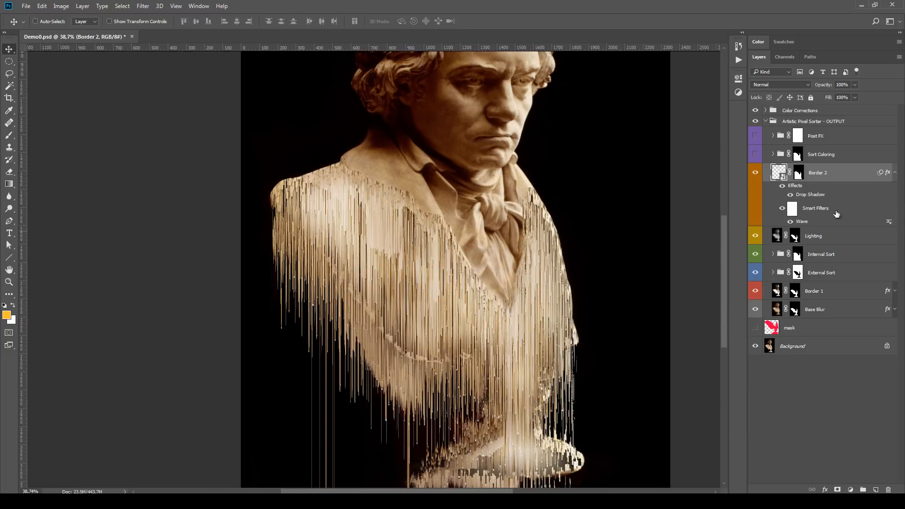
Step: Target the Border 2 layer's smart filter mask and ready the Brush tool with black as the foreground color
left_click(792, 210)
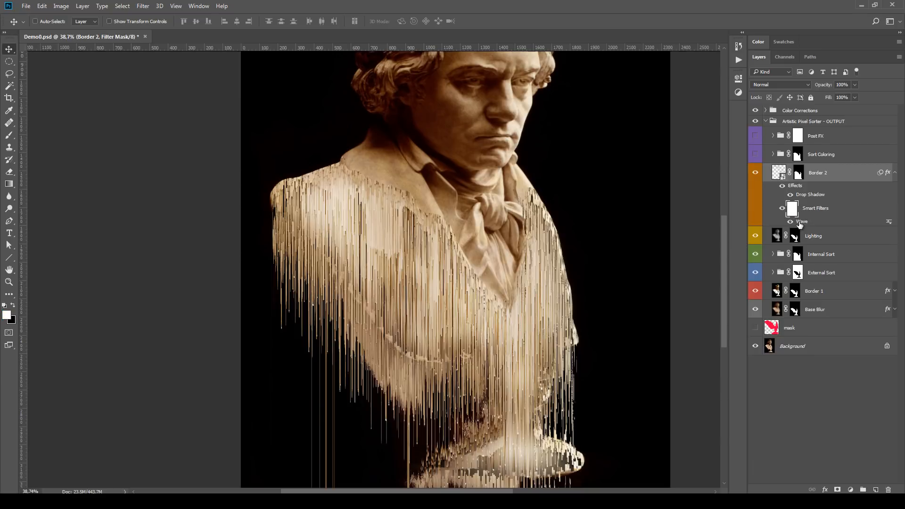
left_click(9, 135)
left_click(13, 307)
scroll(414, 254, "up", 3)
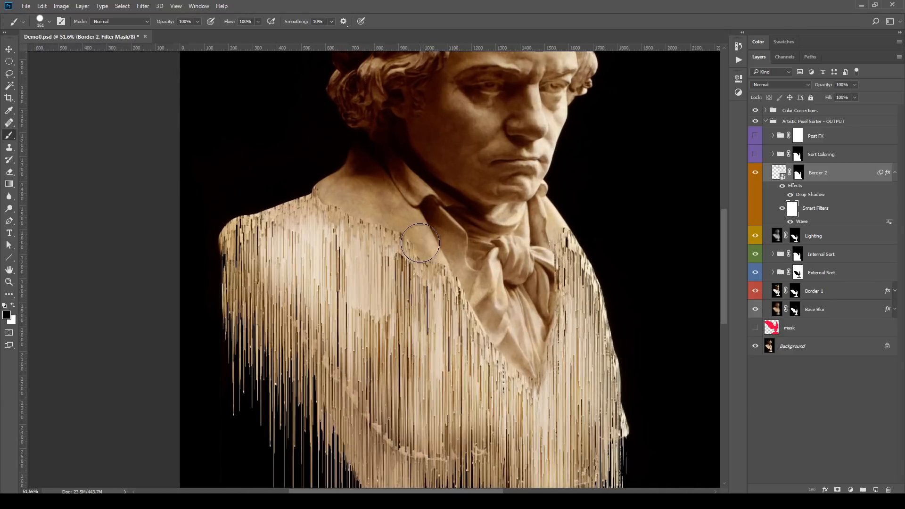
Step: Set the brush size to about 69 px
right_click(420, 242)
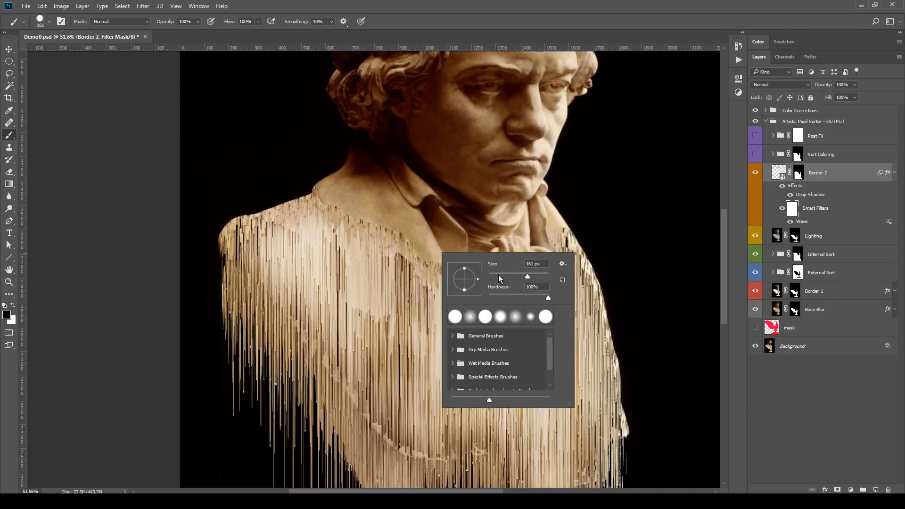
left_click_drag(499, 275, 494, 276)
left_click(367, 227)
right_click(422, 249)
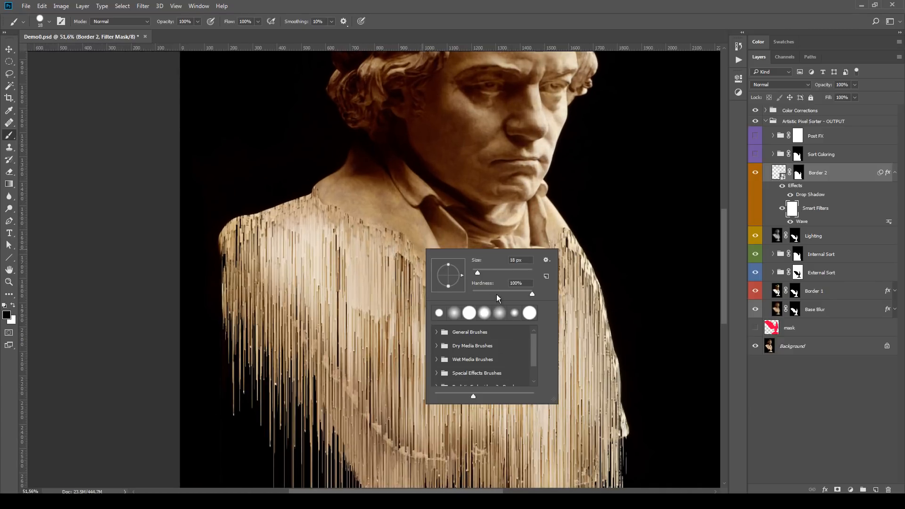
left_click(380, 227)
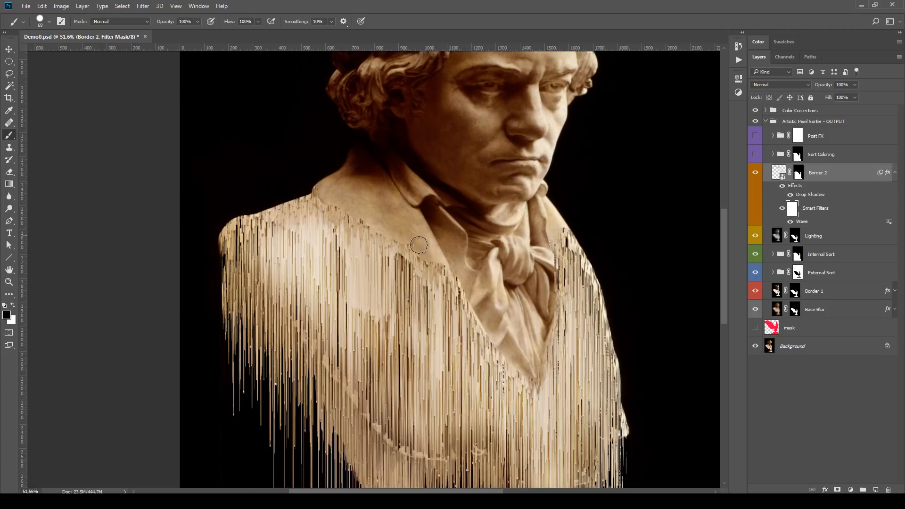
Step: Paint black on the Border 2 filter mask along the collar and shoulder edge, and display the mask alone
left_click_drag(454, 268, 487, 312)
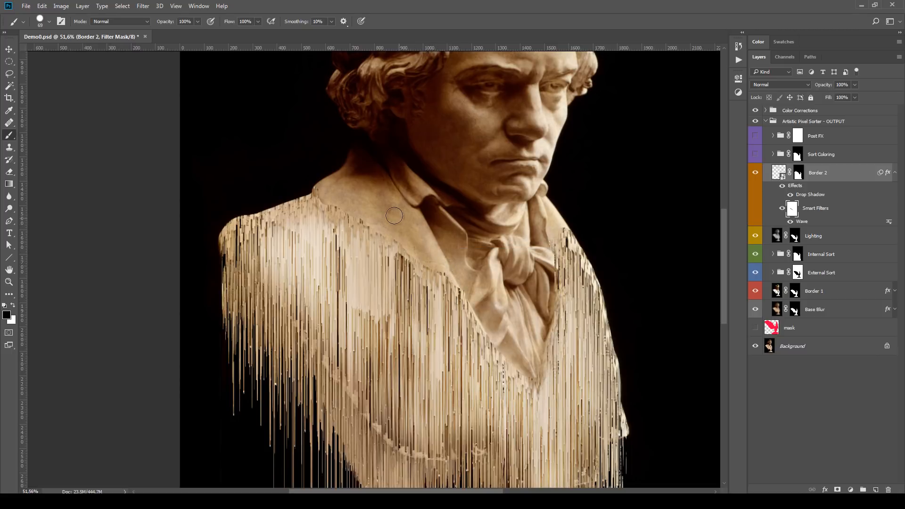
left_click_drag(394, 228, 327, 197)
left_click_drag(309, 197, 224, 227)
left_click(792, 208, "alt")
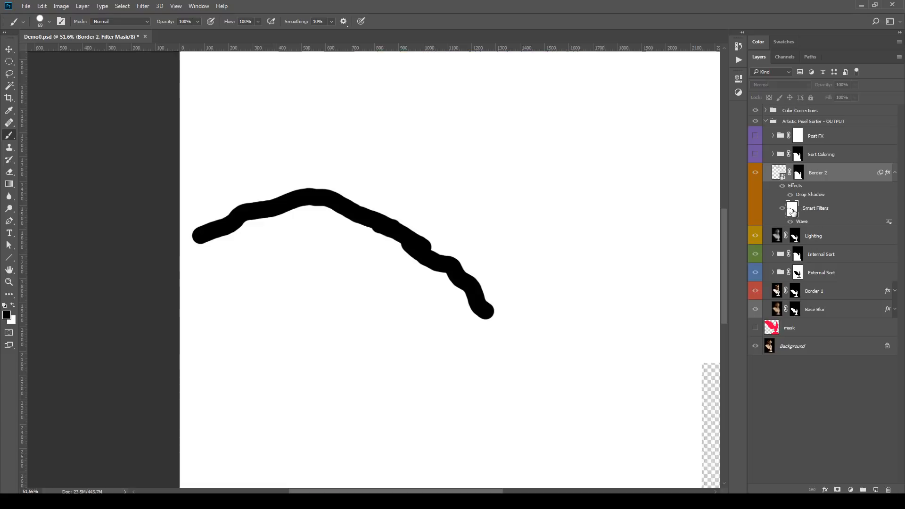
Step: Set the Border 2 layer's drop shadow to 41% opacity, 43 px distance and 46 px size
left_click(792, 208, "alt")
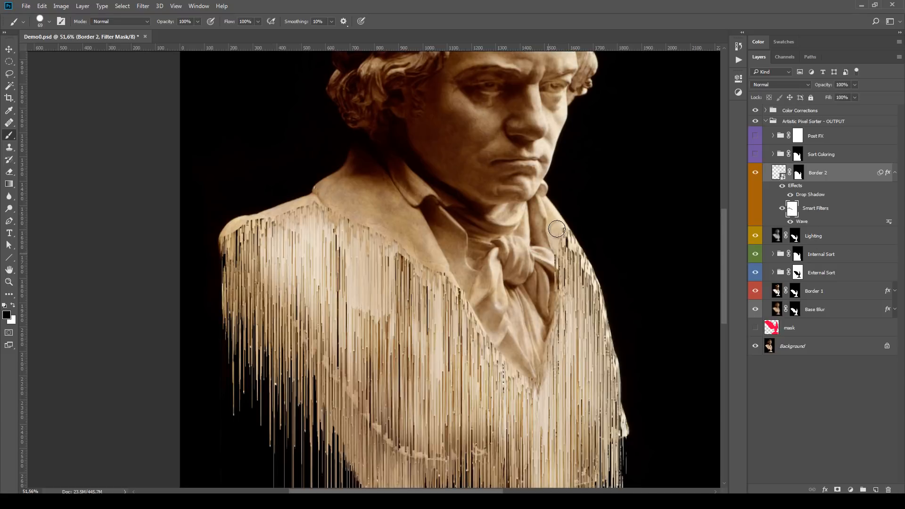
double_click(817, 196)
left_click_drag(615, 229, 598, 248)
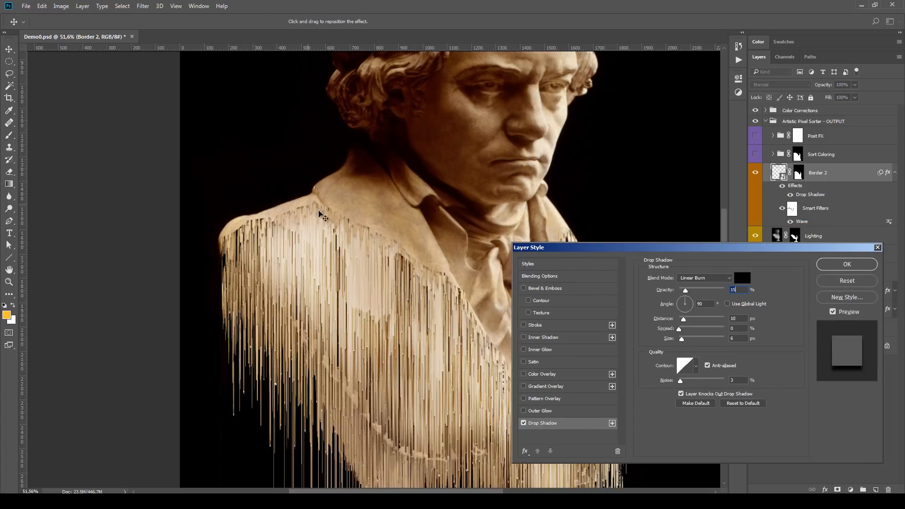
scroll(329, 222, "down", 1)
left_click_drag(661, 247, 655, 277)
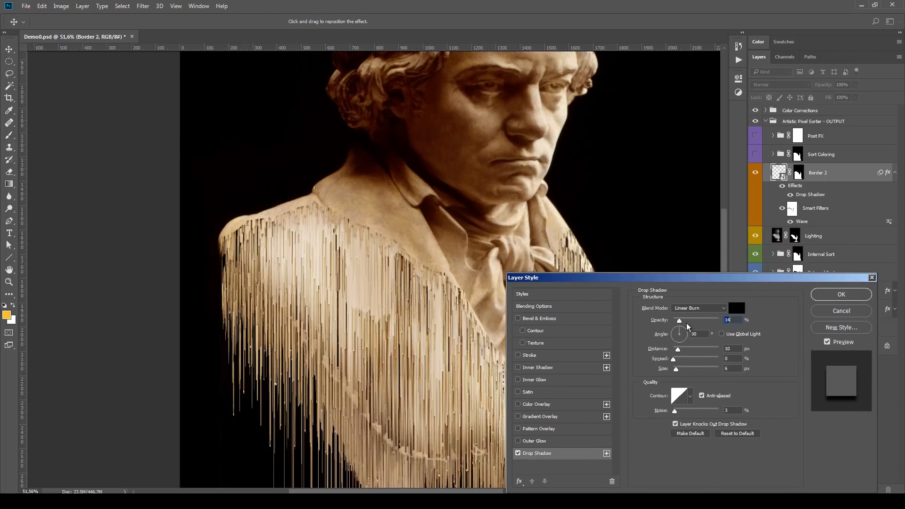
left_click_drag(680, 323, 685, 371)
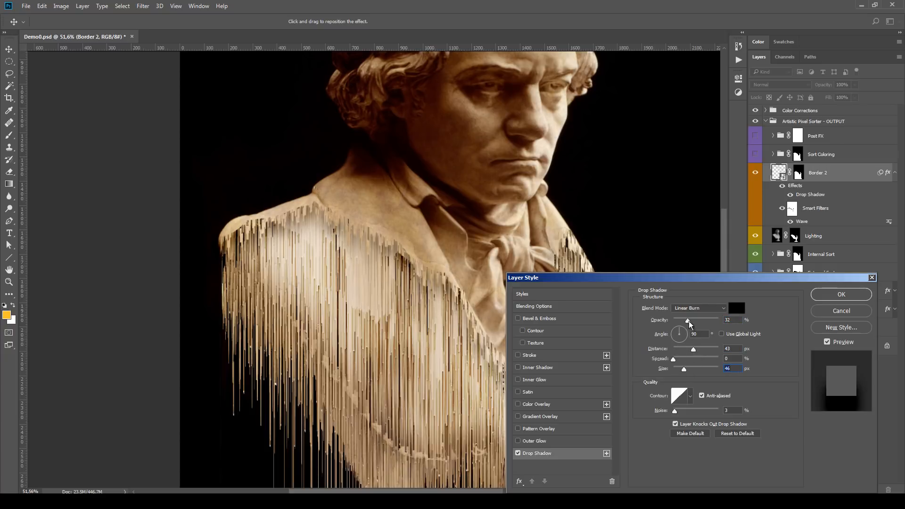
left_click_drag(688, 322, 693, 324)
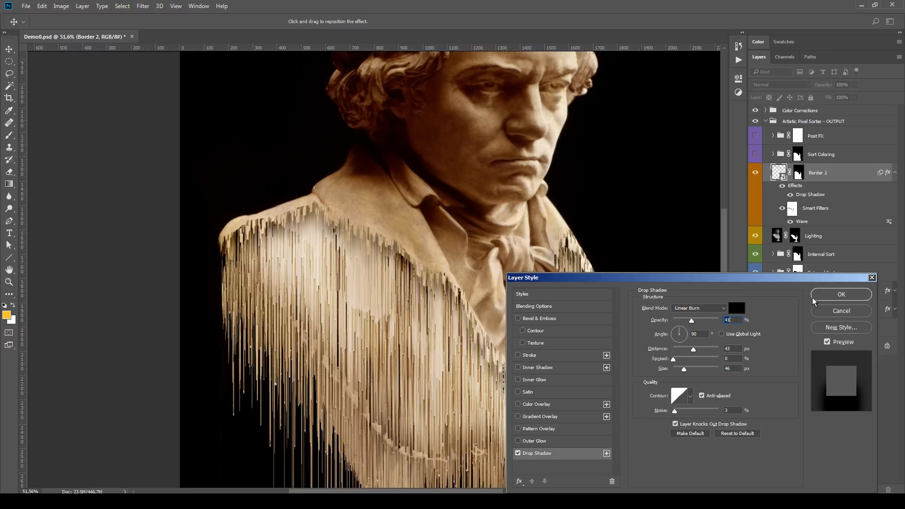
left_click(841, 294)
Step: Compare the Border 2 layer with its layer mask and smart filter mask disabled, and re-enable both masks
key("b")
left_click(798, 174)
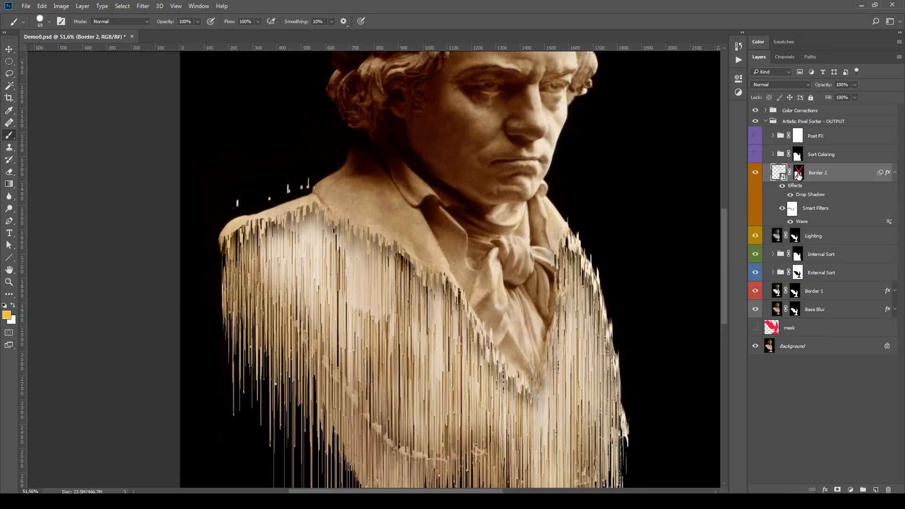
left_click(790, 207, "shift")
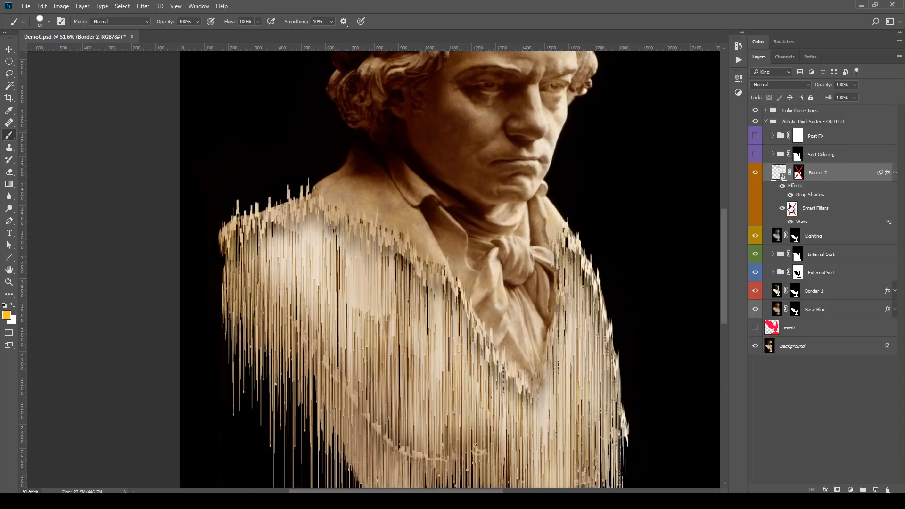
left_click(790, 208, "shift")
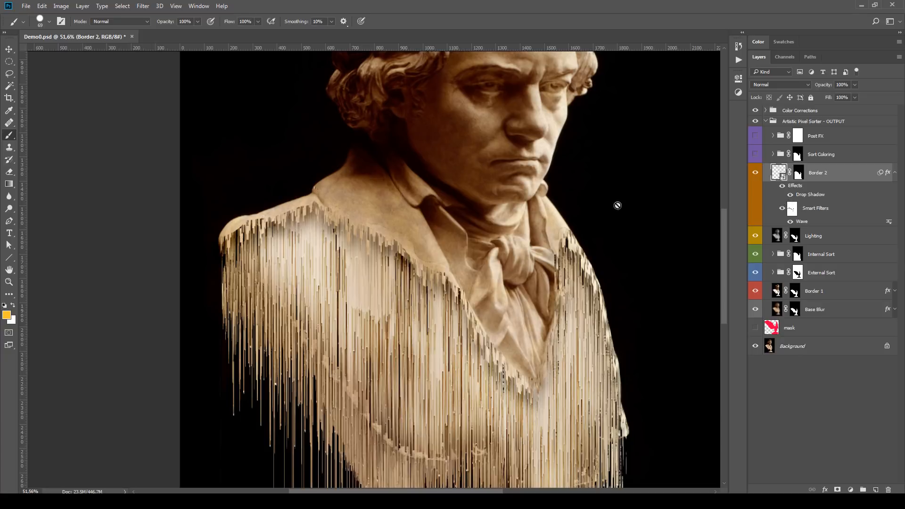
scroll(477, 199, "down", 3)
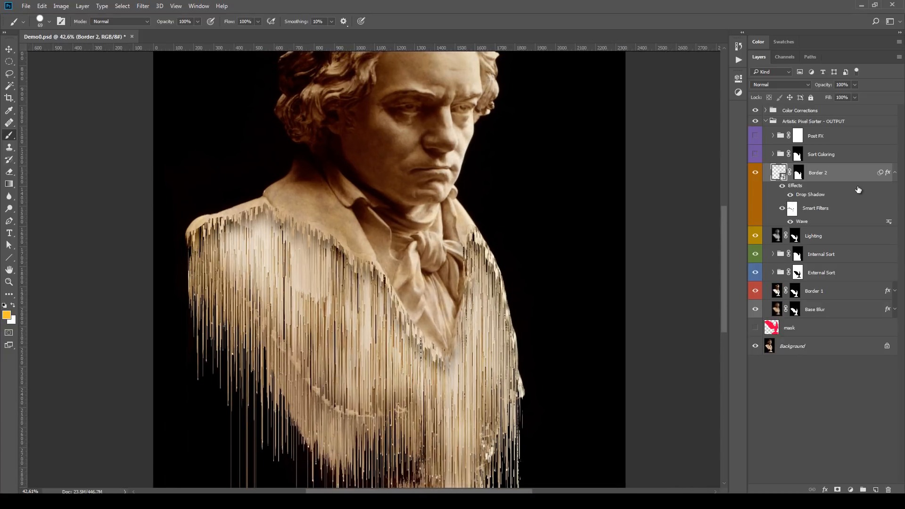
Step: Open the Border 2 smart object's contents and shift the border 2 layer mask upward by 50 px
double_click(779, 173)
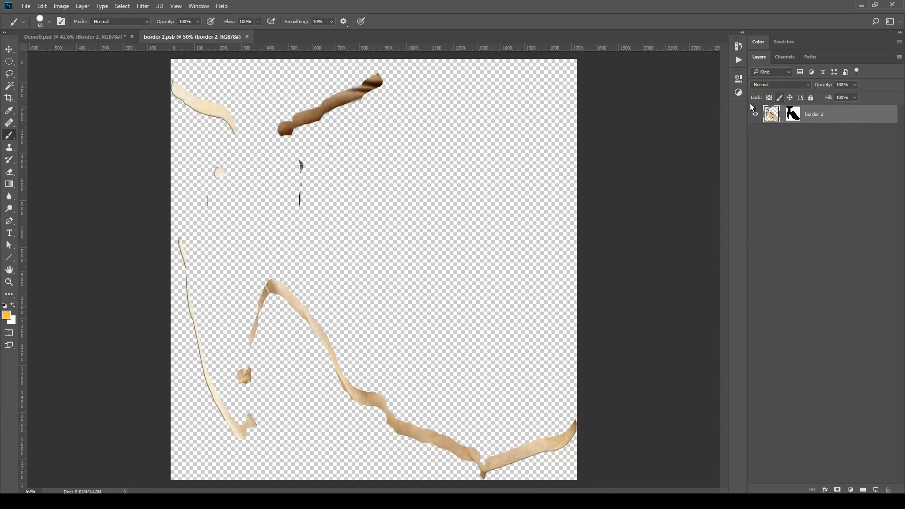
left_click(793, 115)
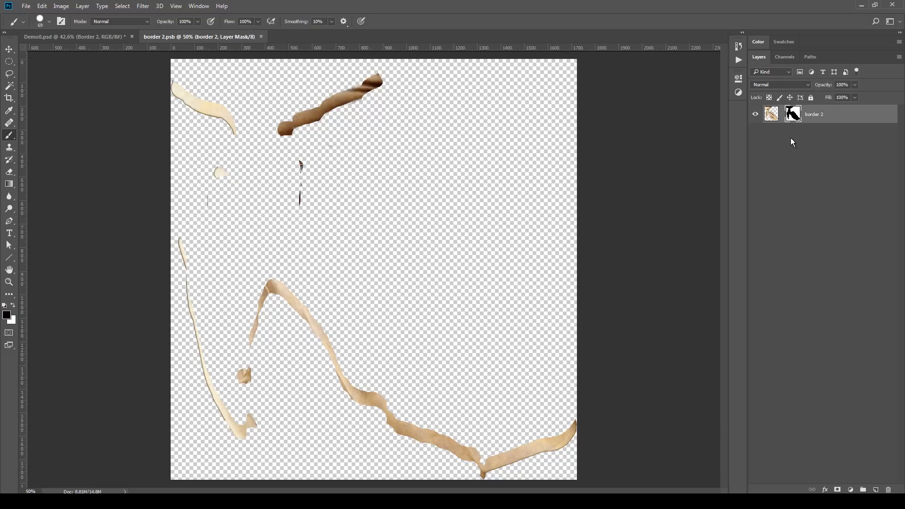
left_click(793, 118, "alt")
left_click(794, 118, "alt")
left_click(10, 53)
key("shift+Up")
key("shift+Up")
key("shift+Up")
key("shift+Up")
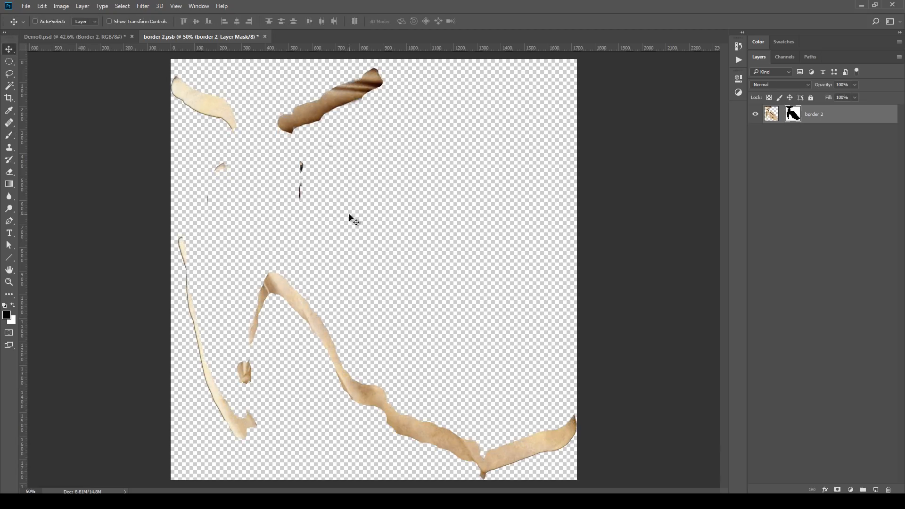
key("shift+Up")
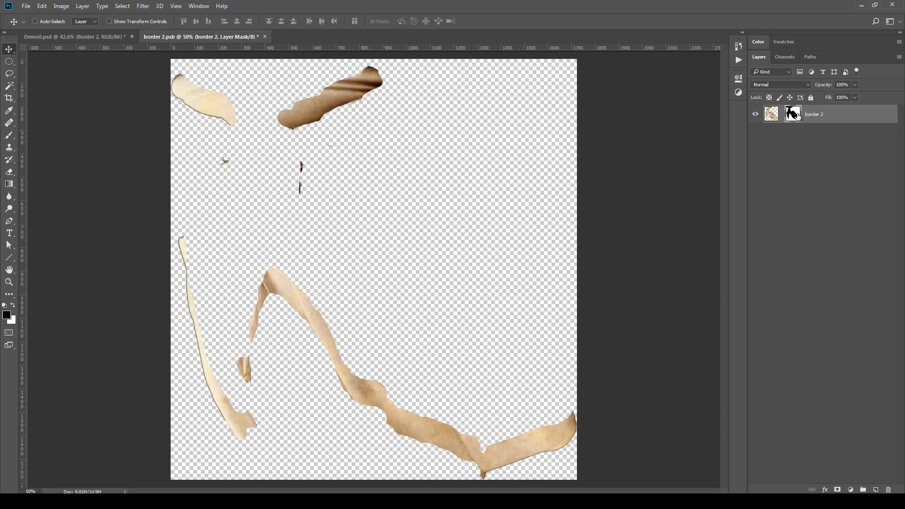
Step: Paint white on the border 2 layer mask to extend the border upward at its peak and along its slope, and save and close the smart object
key("b")
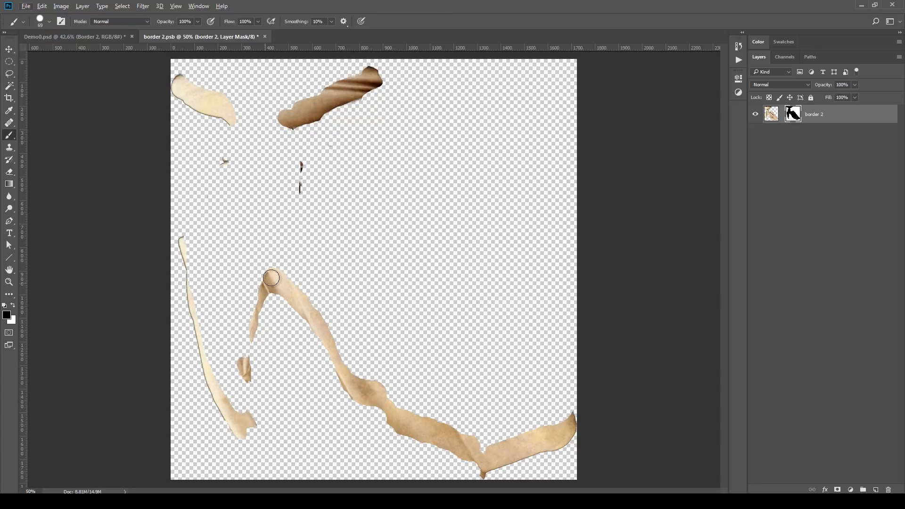
key("x")
left_click_drag(276, 281, 275, 219)
mouse_move(319, 310)
left_mouse_down()
mouse_move(293, 279)
mouse_move(280, 239)
mouse_move(326, 329)
mouse_move(351, 346)
left_mouse_up()
key("ctrl+s")
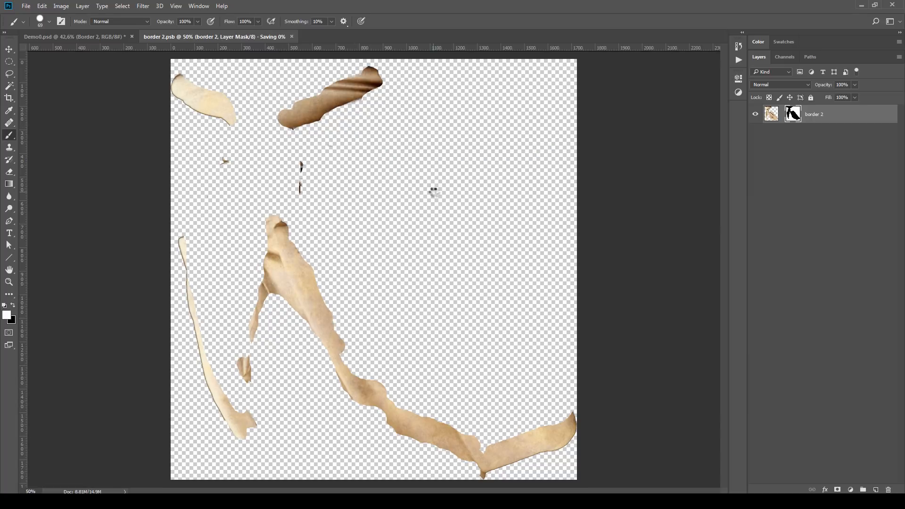
key("ctrl+w")
Step: Compare the widened Border 2 with its smart filters off and on, leaving them enabled
left_click(894, 174)
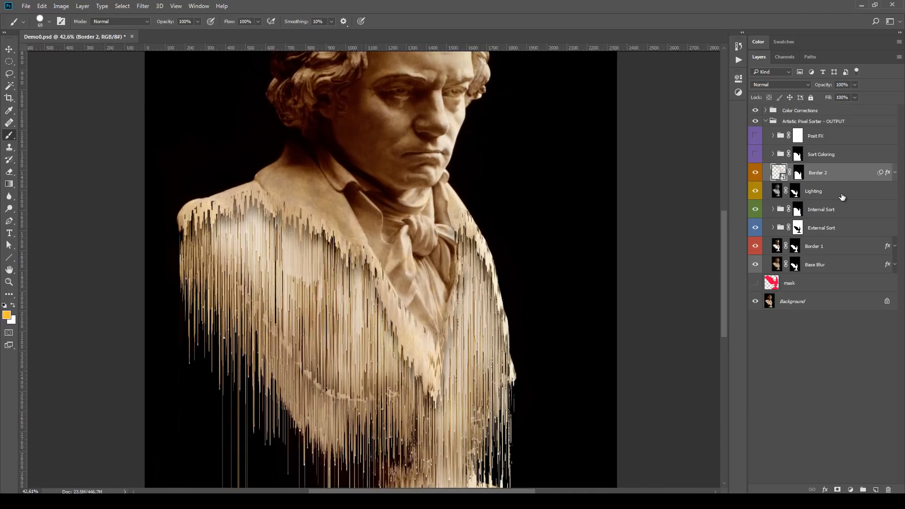
left_click(893, 173)
left_click(783, 208)
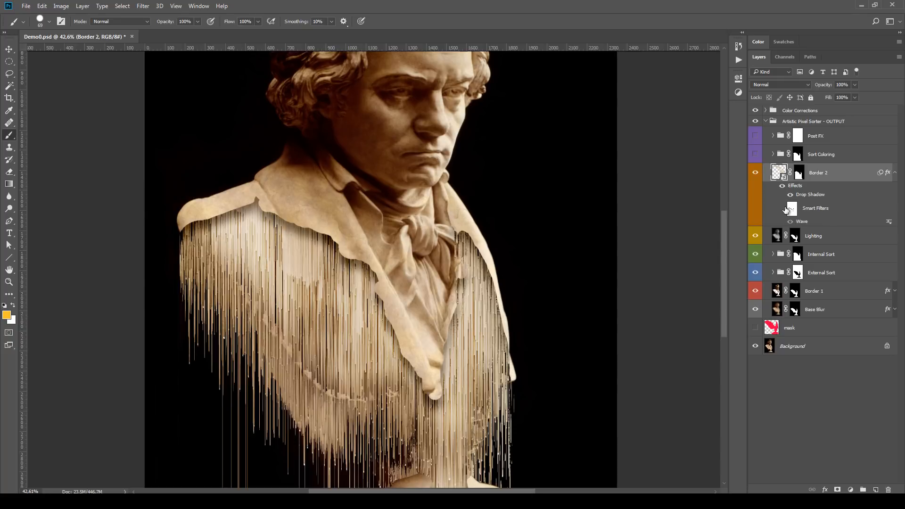
left_click(783, 208)
left_click(791, 210, "shift")
Step: Show and expand the Sort Coloring group, and collapse the Border 2 layer's effects list
left_click(755, 154)
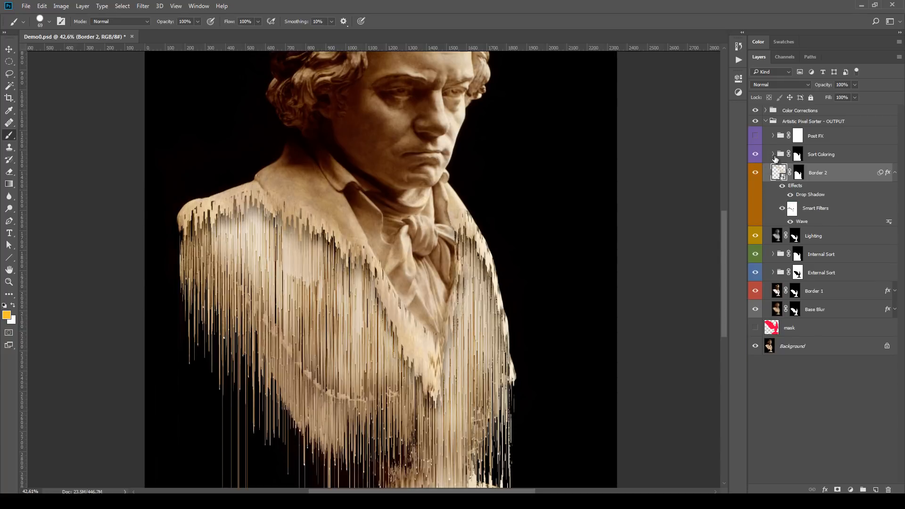
left_click(773, 154)
left_click(895, 246)
Step: Inspect the masks of the Internal Hue/Saturation and External Hue/Saturation layers and of the Sort Coloring group
left_click(815, 229)
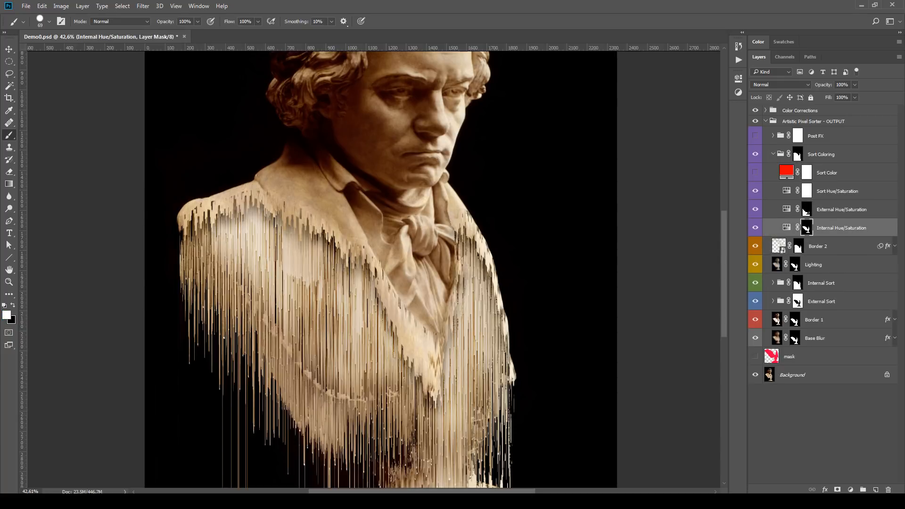
left_click(844, 213)
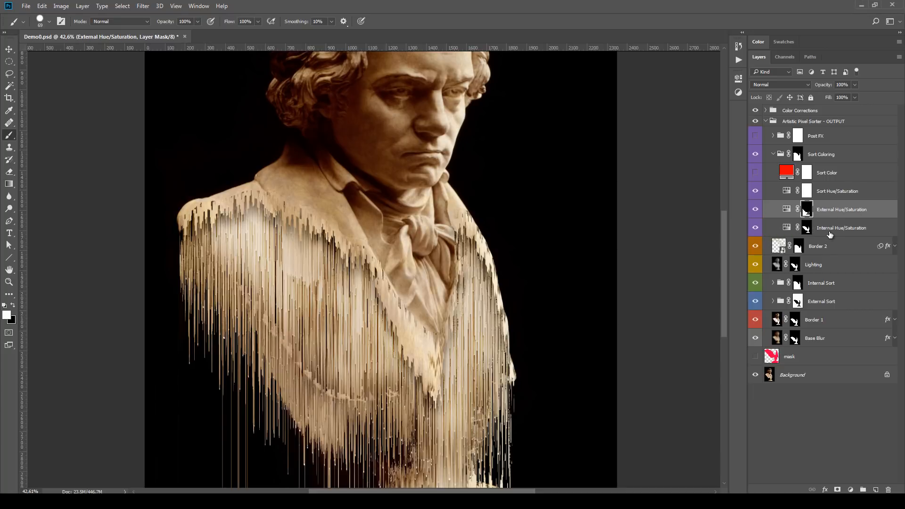
left_click(807, 230)
left_click(807, 230, "alt")
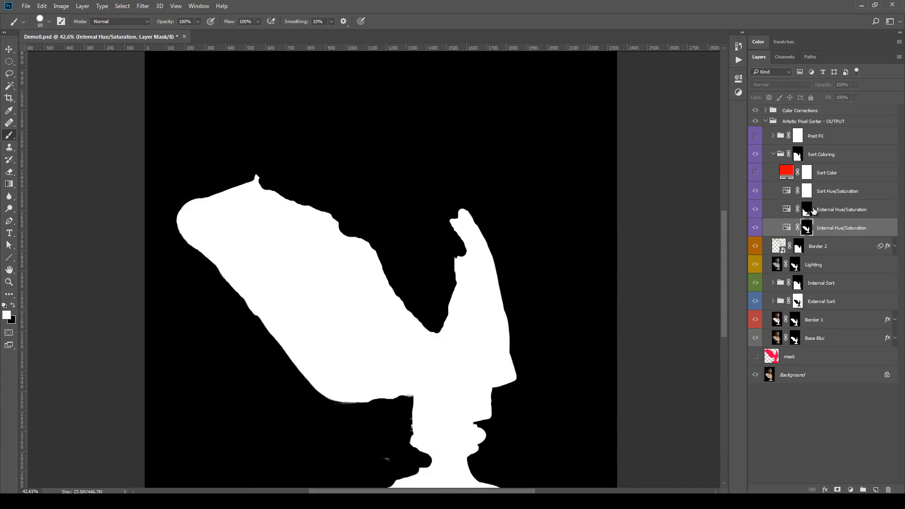
left_click(808, 210)
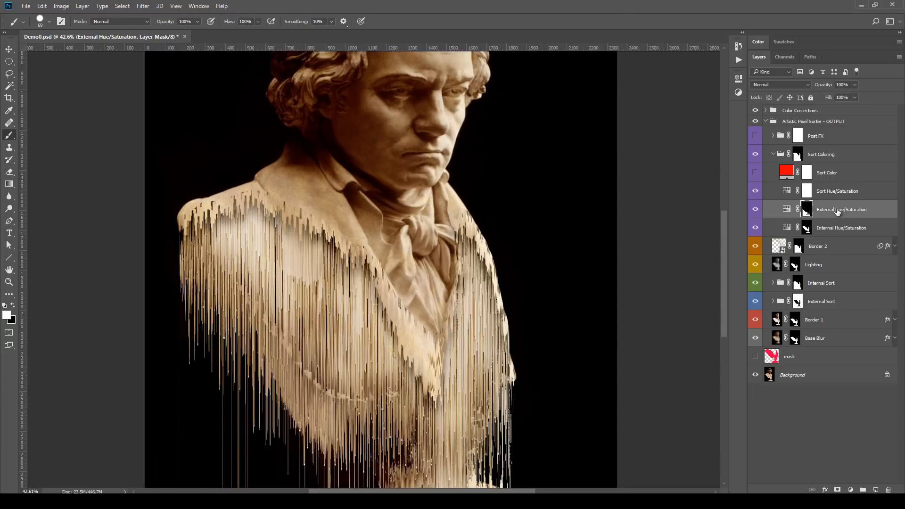
left_click(809, 210, "alt")
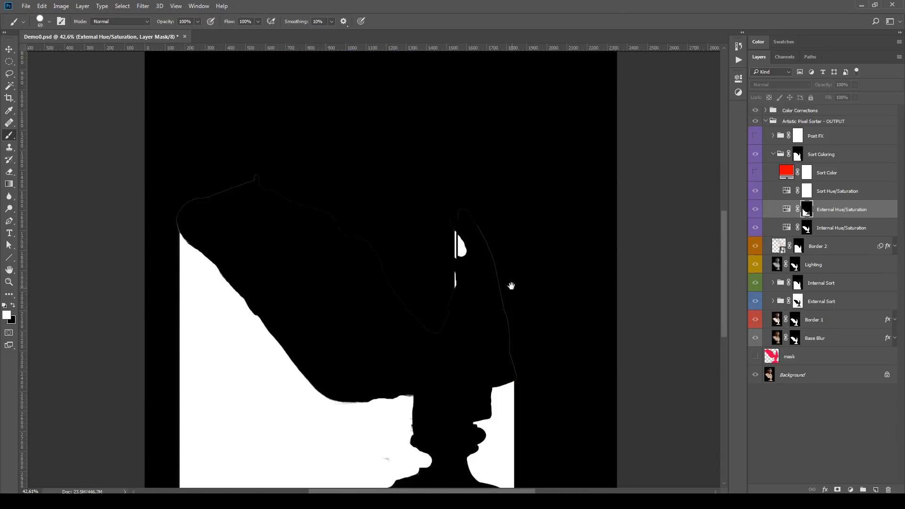
left_click_drag(512, 286, 520, 220)
key("ctrl+0")
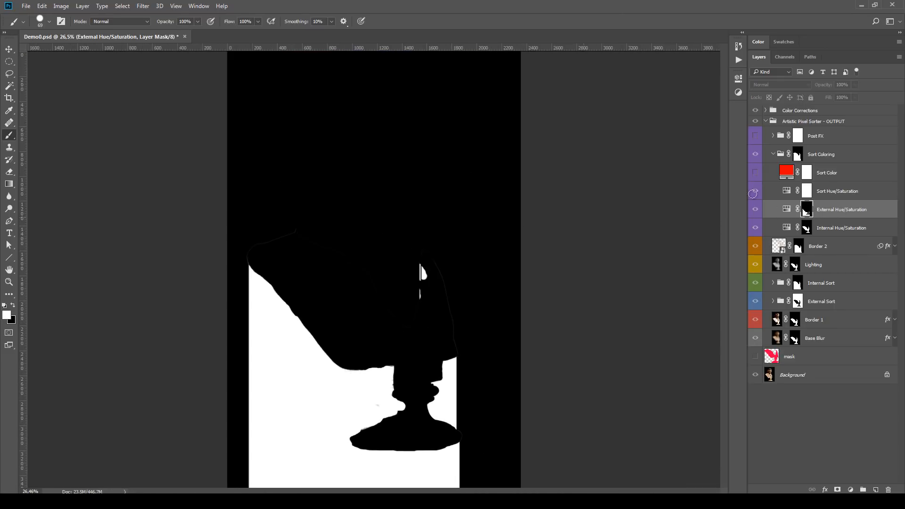
left_click(803, 162)
key("x")
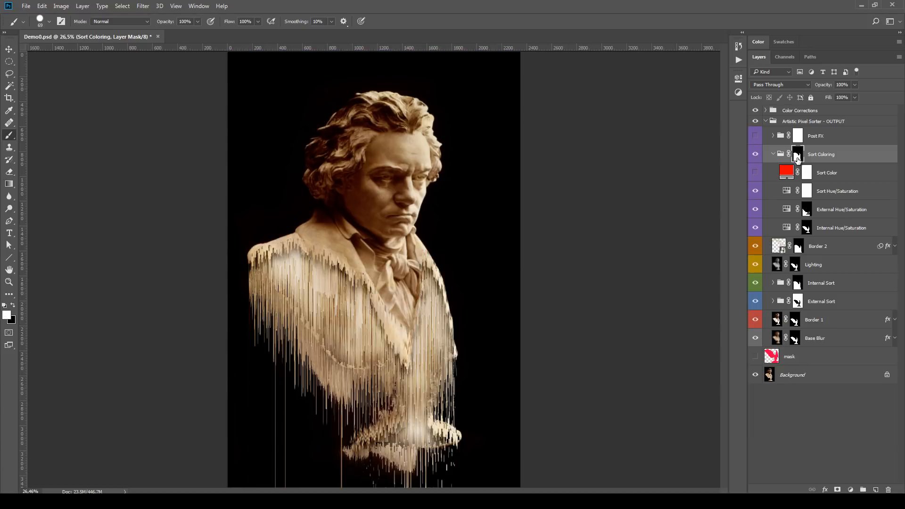
left_click(796, 158, "alt")
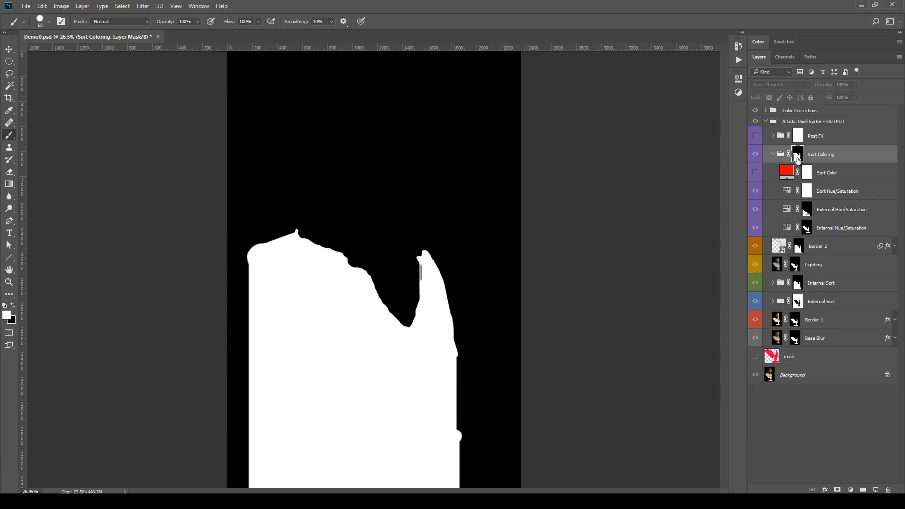
Step: Review the Sort, External and Internal Hue/Saturation adjustment layers and the mask of their parent group
left_click(843, 195)
left_click(839, 213)
left_click(837, 226)
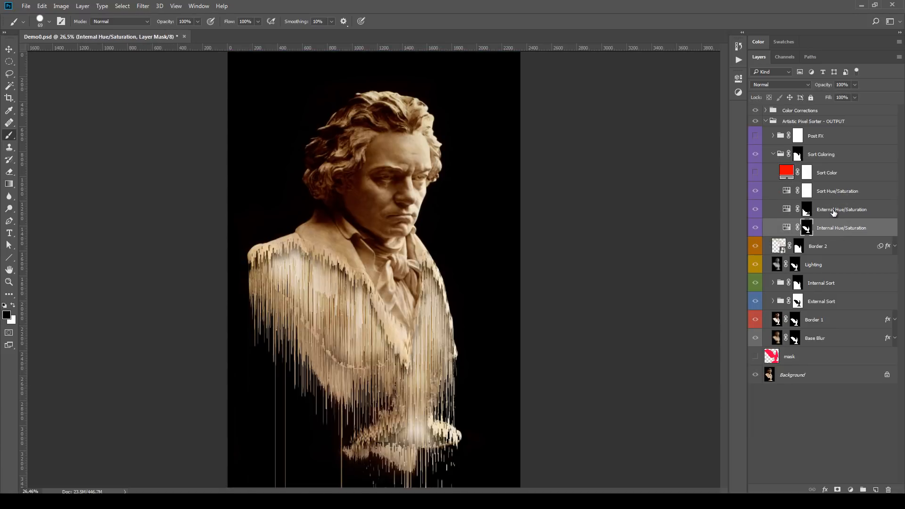
left_click(833, 210)
left_click(837, 194)
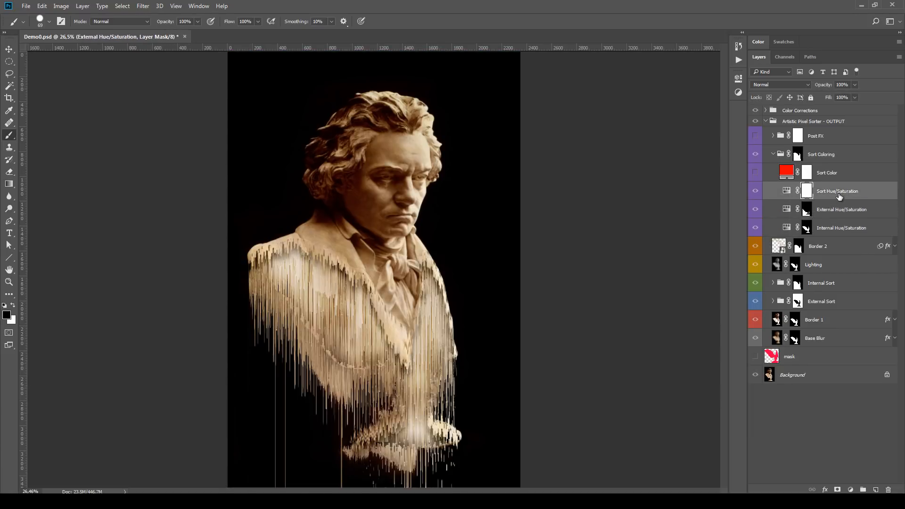
left_click(799, 154)
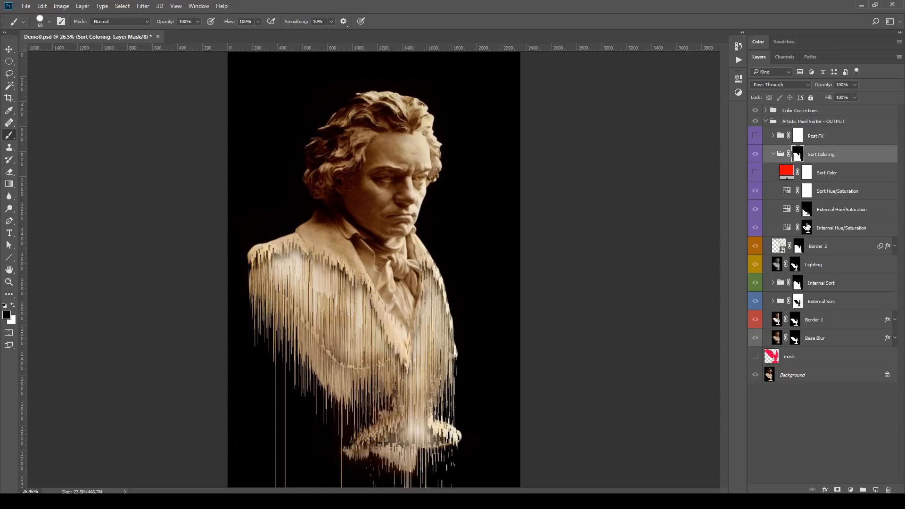
left_click(806, 228)
Step: Make the Sort Color fill layer visible and set its blend mode to Lighter Color
left_click(837, 172)
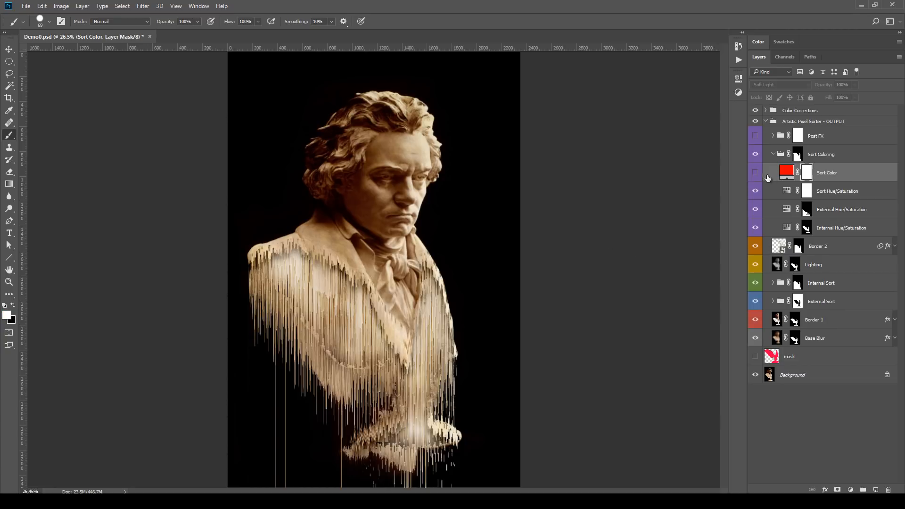
left_click(756, 173)
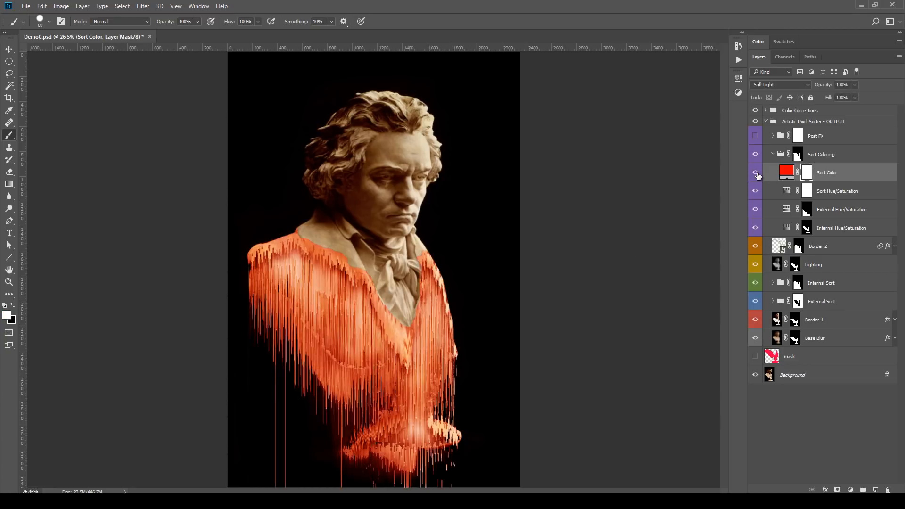
double_click(871, 173)
left_click(703, 306)
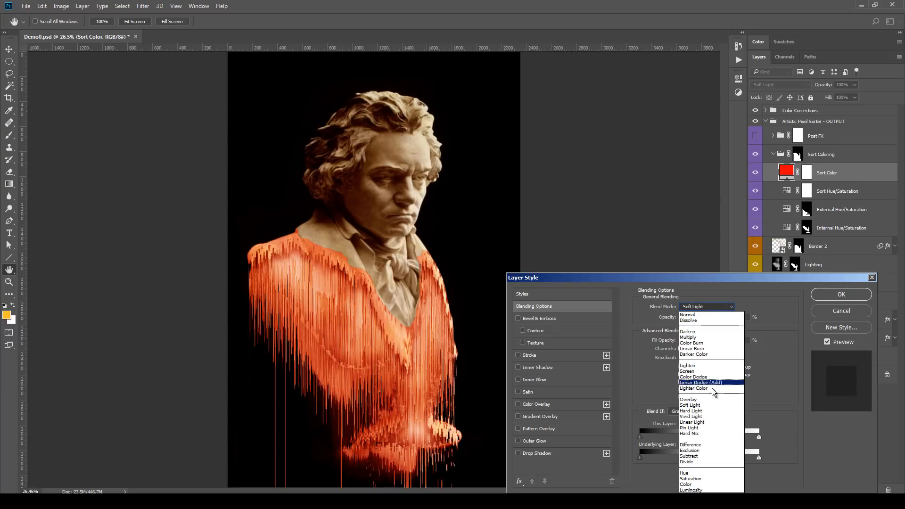
left_click(713, 388)
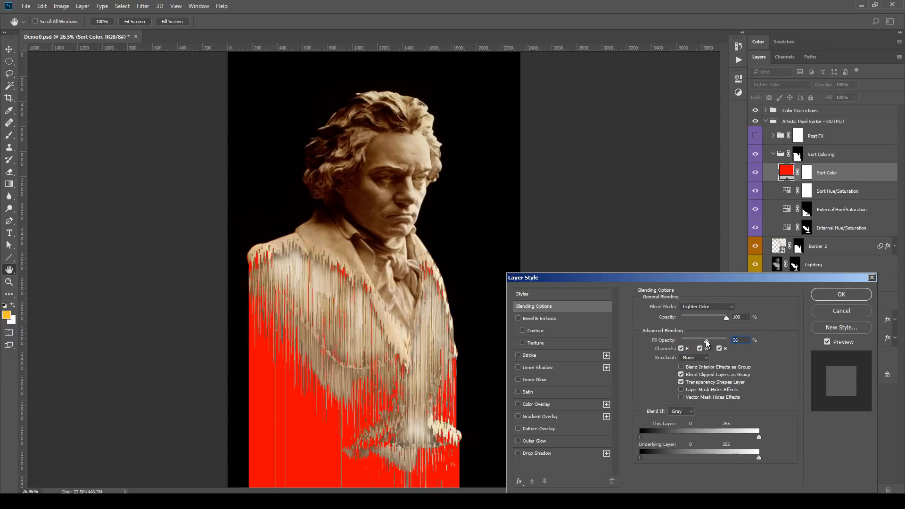
Step: Set the Sort Color layer's fill opacity to 96% and its Blend If underlying-layer black point to 32
left_click_drag(706, 341, 724, 349)
left_click_drag(640, 458, 655, 460)
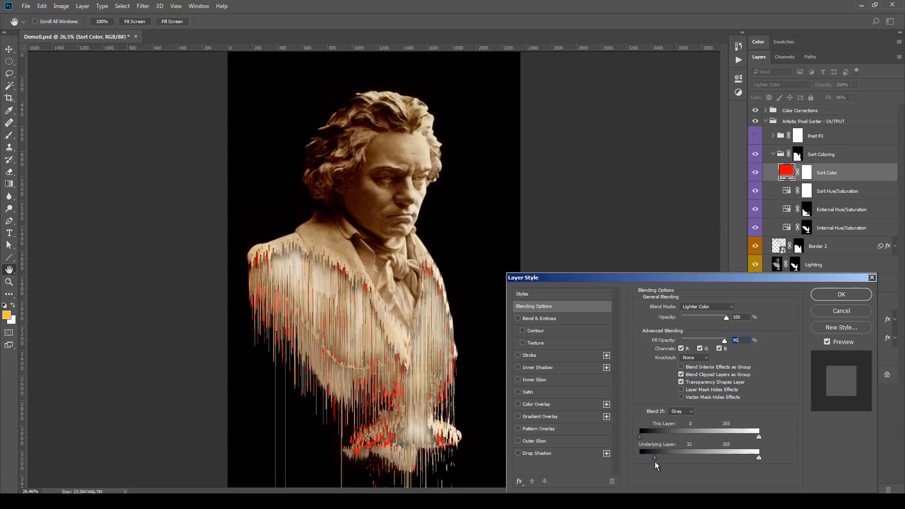
left_click(840, 294)
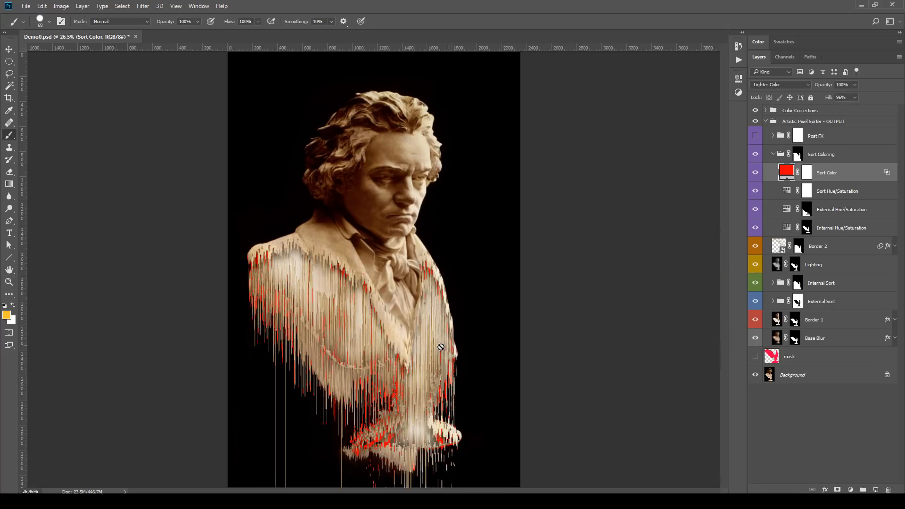
Step: Hide the red Sort Color fill layer and collapse the Sort Coloring group
key("b")
scroll(398, 358, "up", 1)
scroll(398, 357, "up", 1)
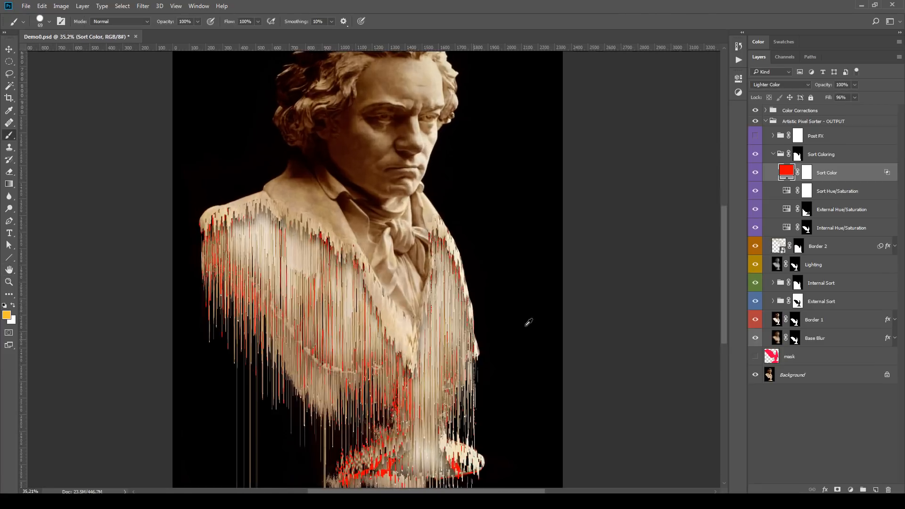
left_click(755, 172)
left_click(773, 154)
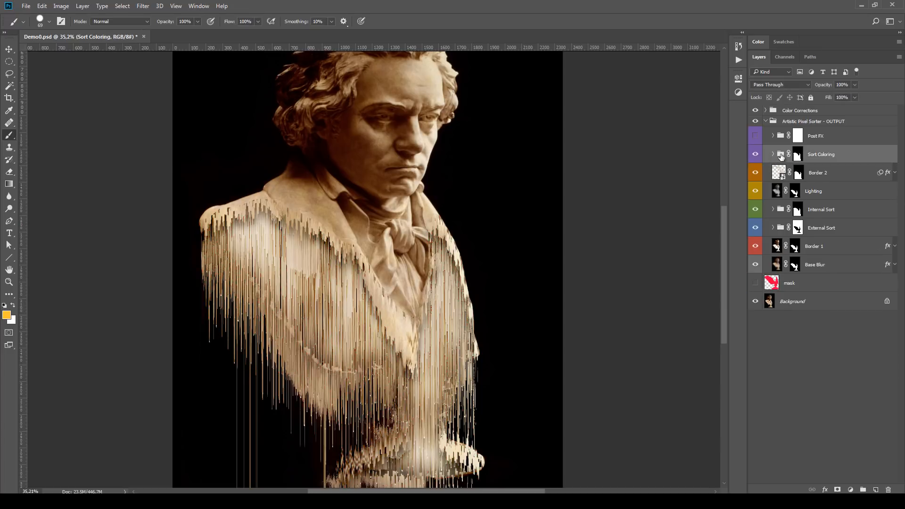
Step: Make the Post FX group visible, expand it and check its Vignette and Grain layers
left_click(759, 136)
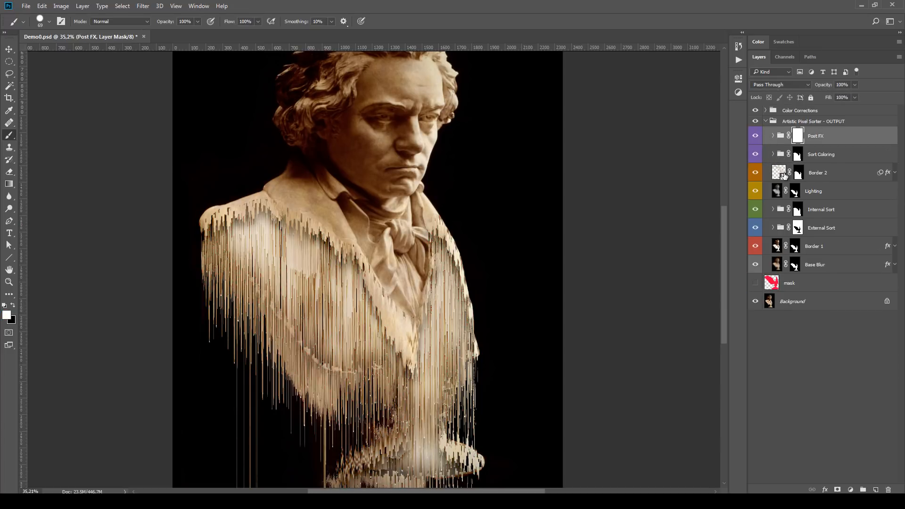
left_click(772, 136)
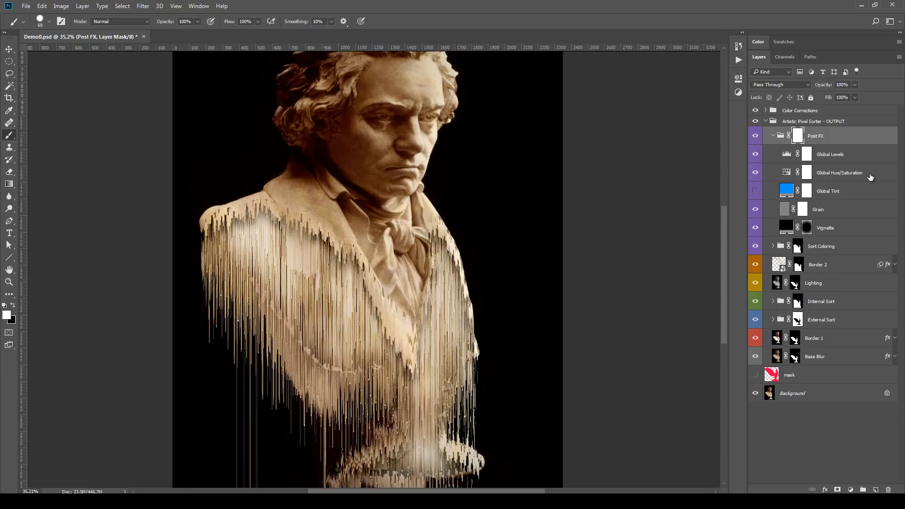
left_click(853, 194)
left_click(766, 231)
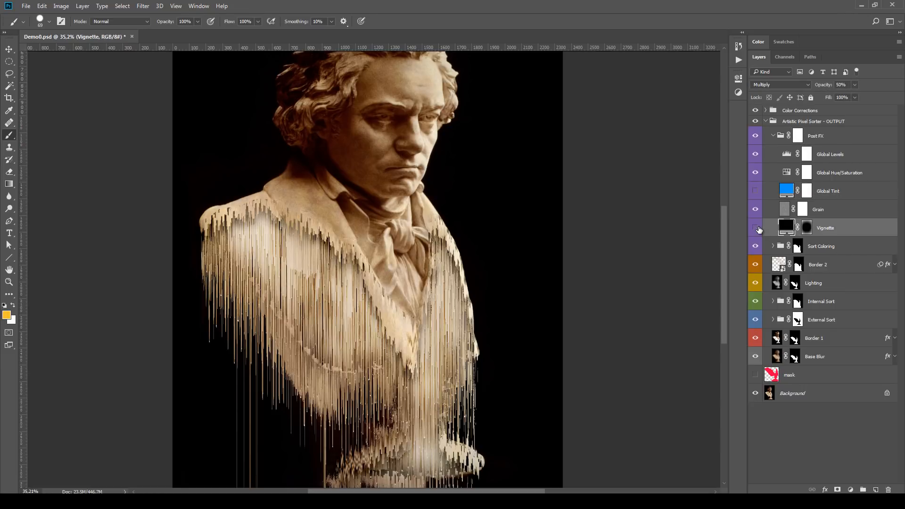
left_click(757, 227)
left_click(826, 209)
Step: Make the Global Tint layer visible, then collapse the Post FX and Artistic Pixel Sorter - OUTPUT groups
left_click(847, 190)
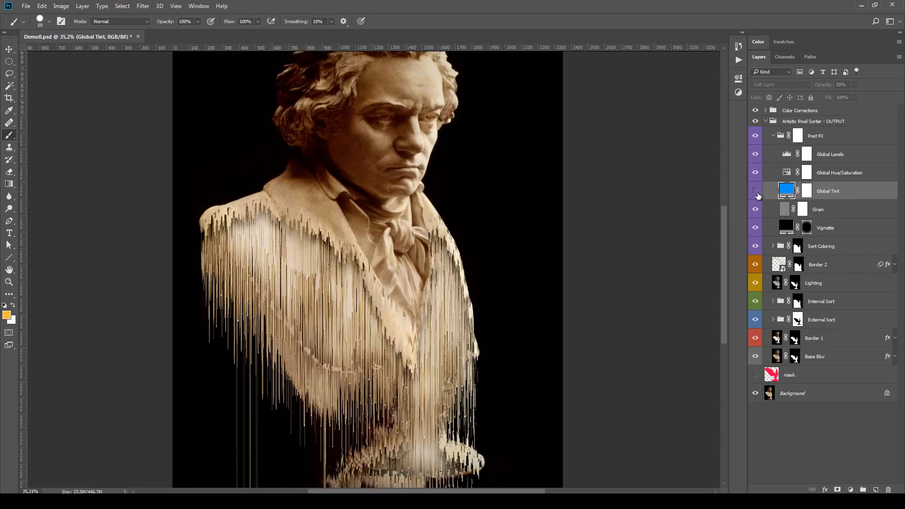
left_click(755, 192)
left_click_drag(569, 232, 594, 303)
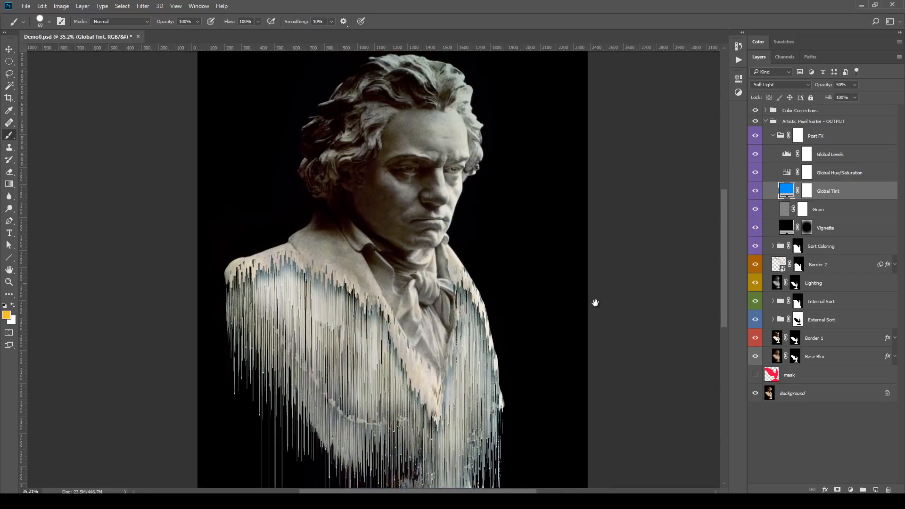
left_click(847, 155)
left_click(777, 141)
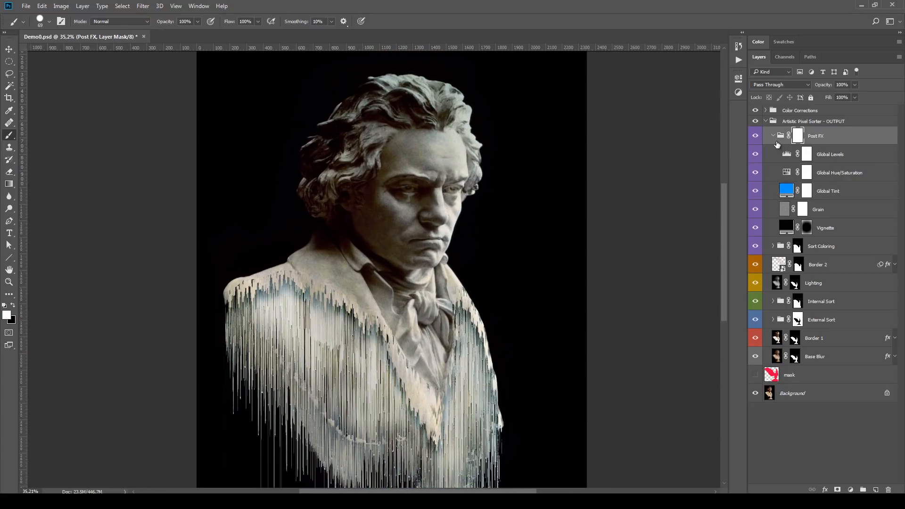
left_click(772, 136)
left_click(765, 122)
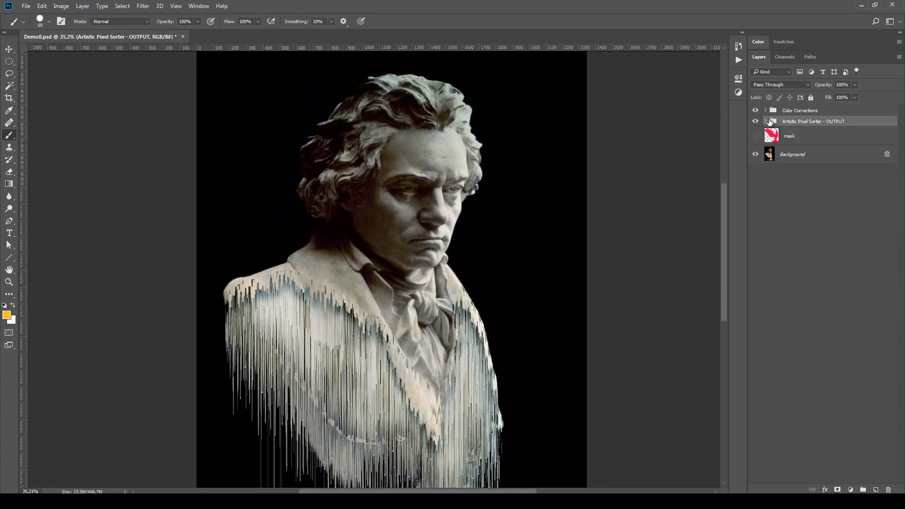
Step: Expand the Color Corrections group and preview the CC 4 and CC 6 adjustments
left_click(775, 111)
left_click(766, 111)
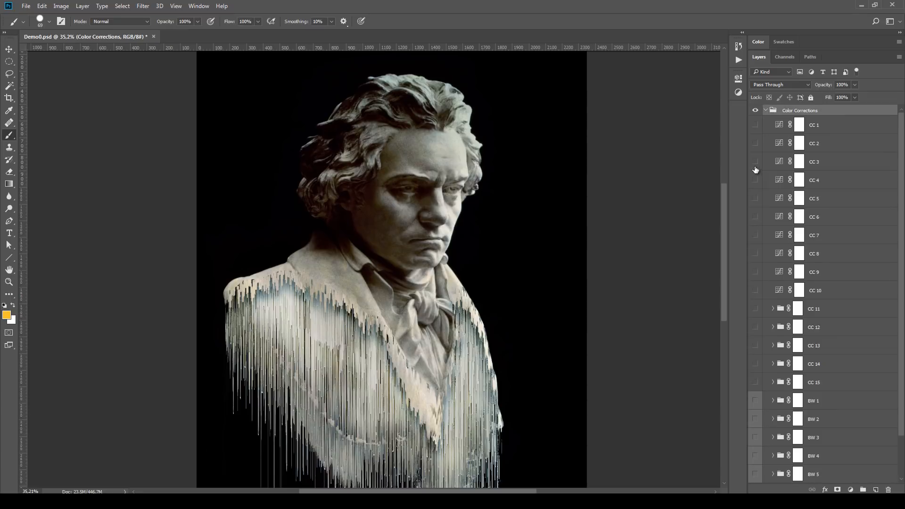
left_click(755, 181)
left_click(755, 181)
left_click(756, 218)
scroll(755, 221, "down", 2)
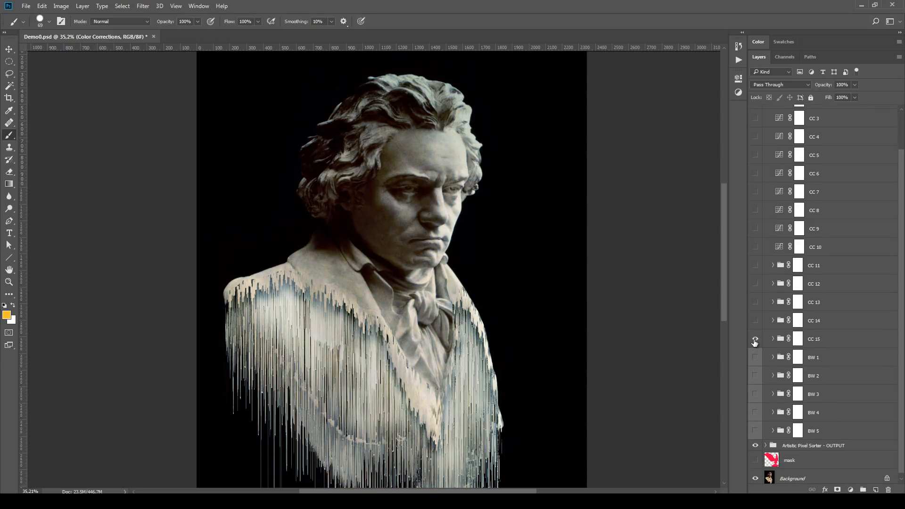
Step: Preview the color correction groups one at a time, from CC 15 up to CC 11
left_click(755, 339)
left_click(755, 321)
left_click(755, 321)
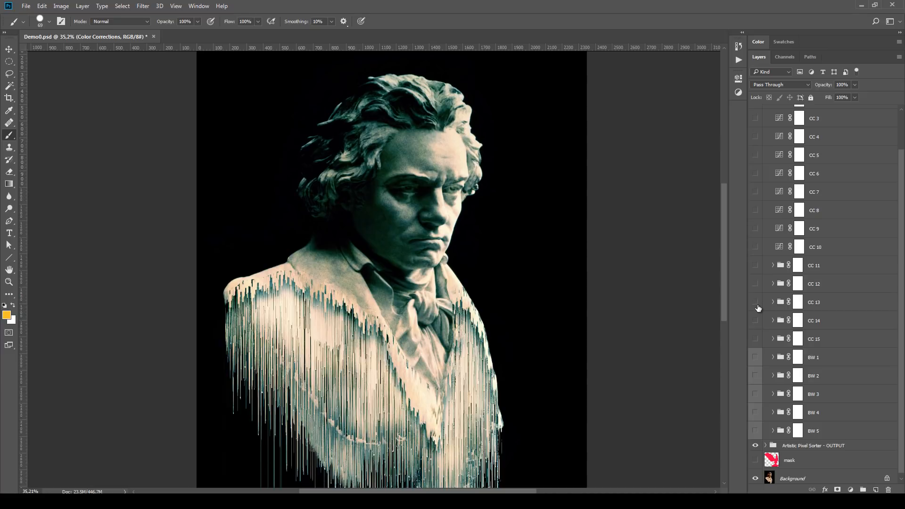
left_click(755, 302)
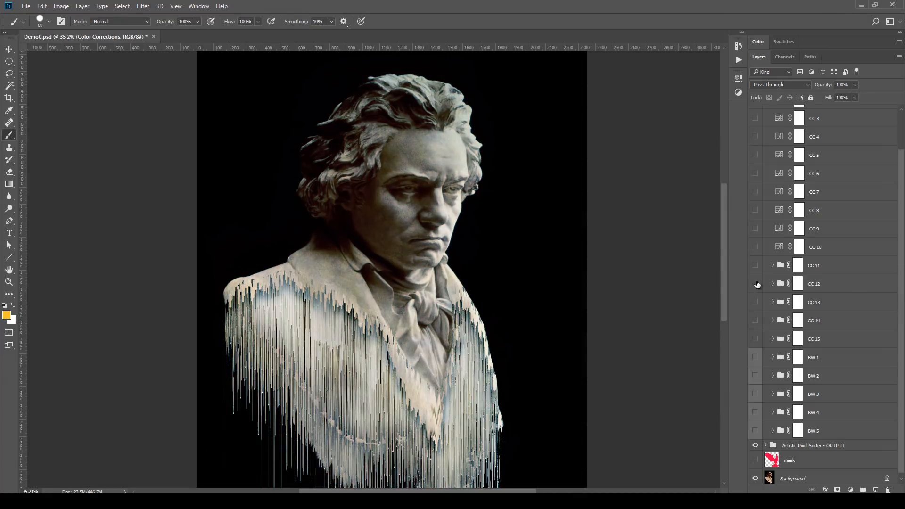
left_click(755, 284)
left_click(755, 283)
left_click(755, 266)
left_click(756, 265)
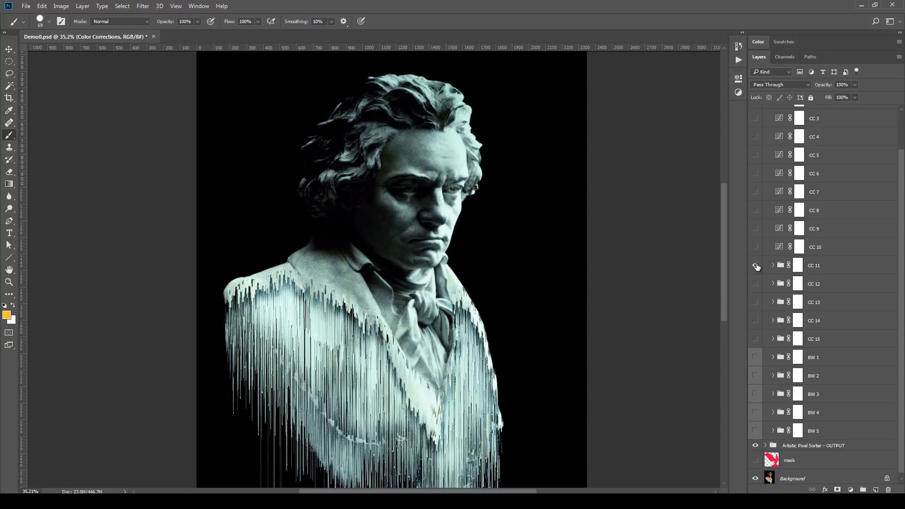
left_click(755, 265)
Step: Preview the black-and-white correction groups BW 2, BW 3 and BW 4 in turn
left_click(755, 376)
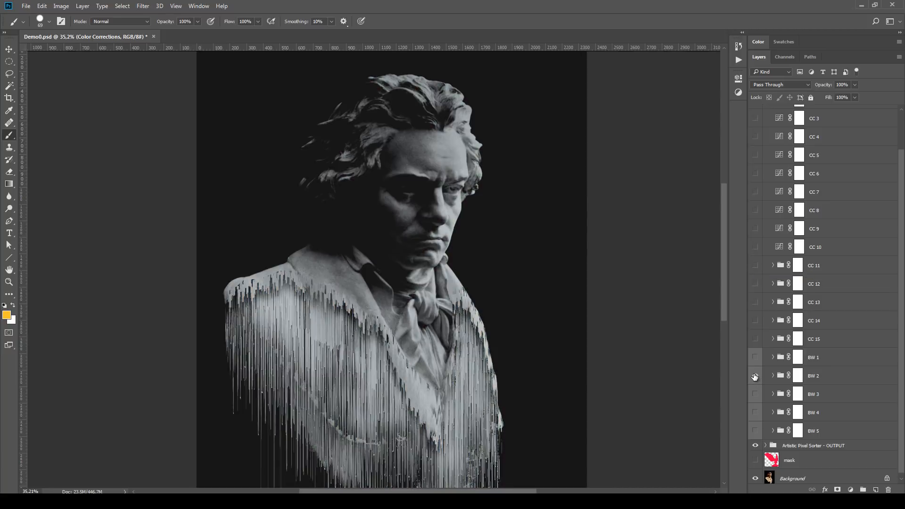
left_click(754, 376)
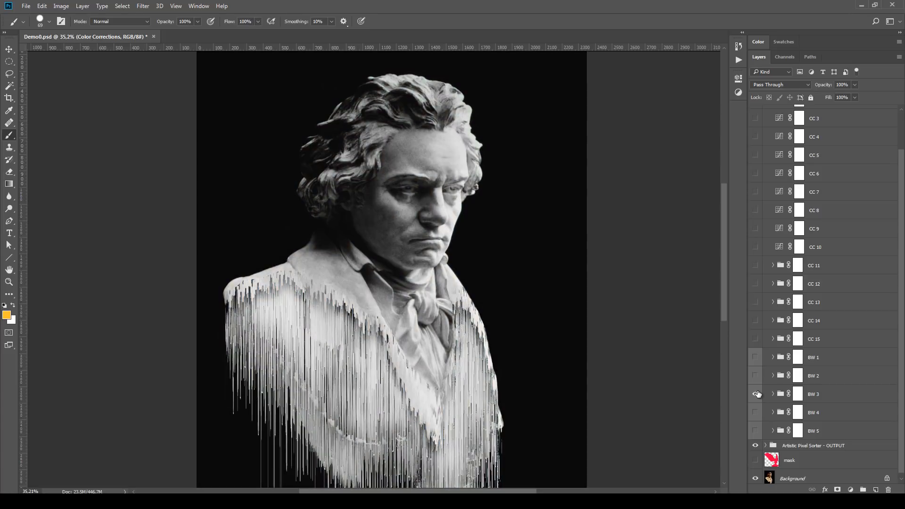
left_click(755, 393)
left_click(755, 413)
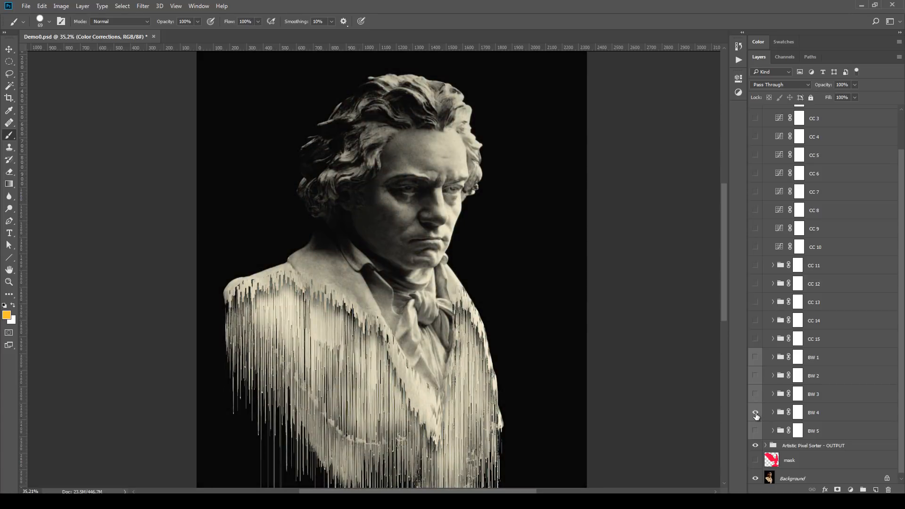
Step: Preview the CC 6 adjustment and its opacity control, then hide the adjustment again
scroll(827, 225, "up", 1)
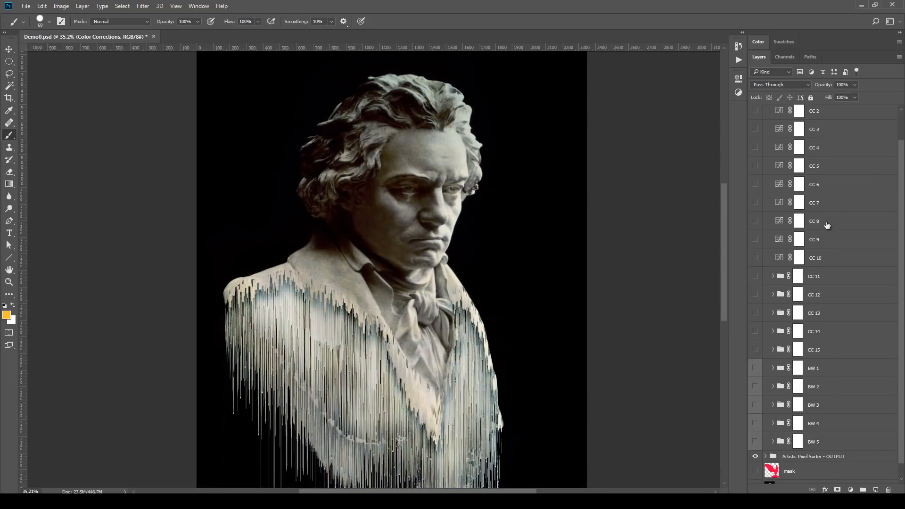
left_click(833, 188)
left_click(755, 184)
left_click(854, 85)
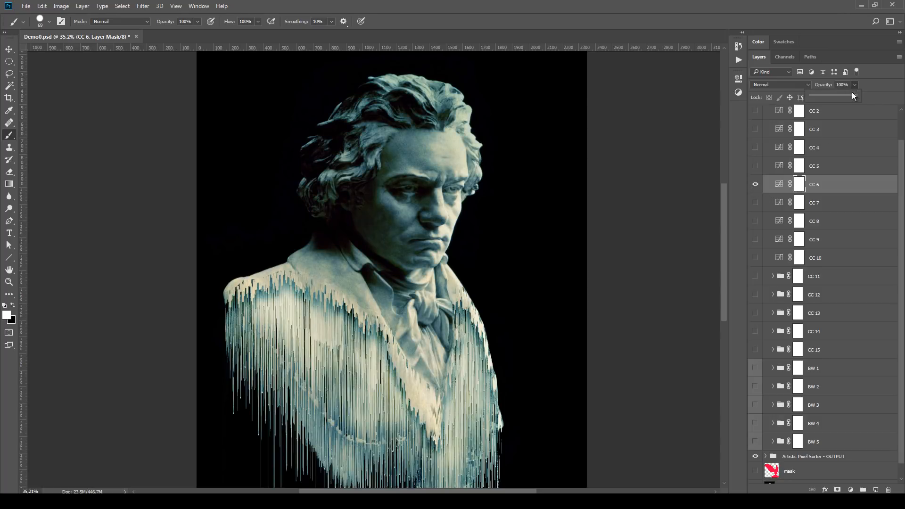
left_click(754, 184)
Step: Make the CC 12 group visible, set its opacity to 78% and compare the image with and without it
left_click(755, 294)
left_click(821, 296)
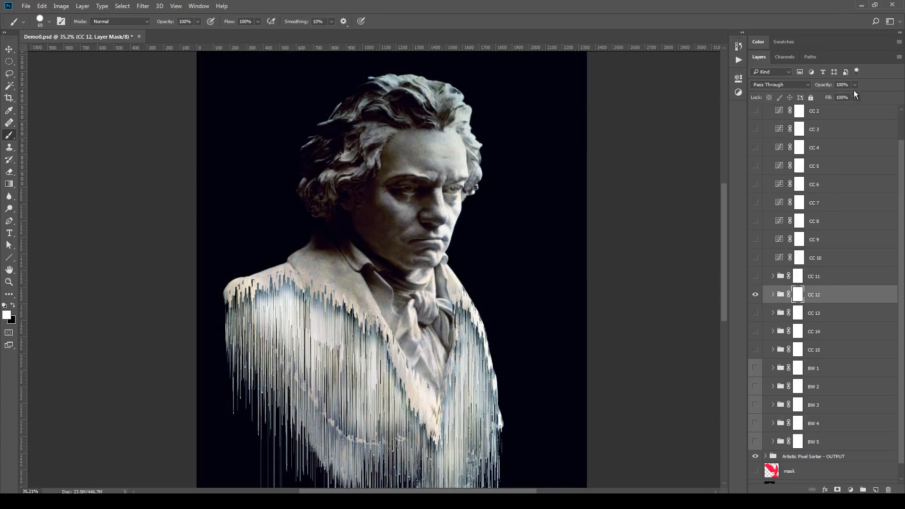
left_click_drag(830, 98, 844, 102)
left_click(760, 302)
left_click(759, 299)
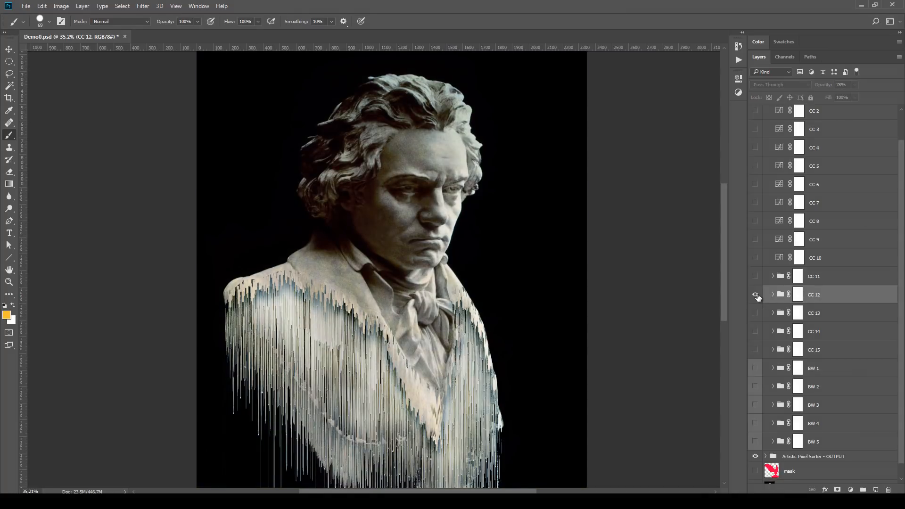
left_click(755, 295)
Step: Make the CC 13 group visible as well and set the CC 12 group's opacity to 50%
left_click(756, 313)
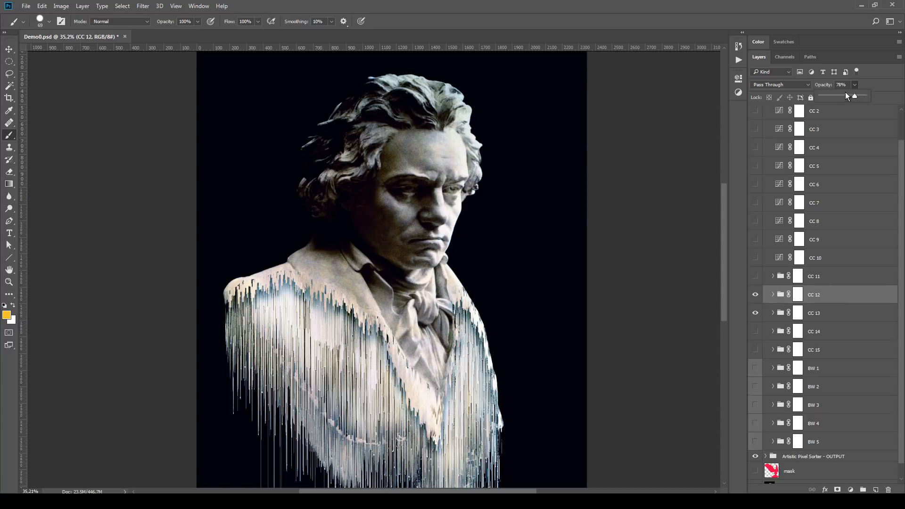
left_click_drag(507, 260, 533, 266)
scroll(824, 235, "up", 2)
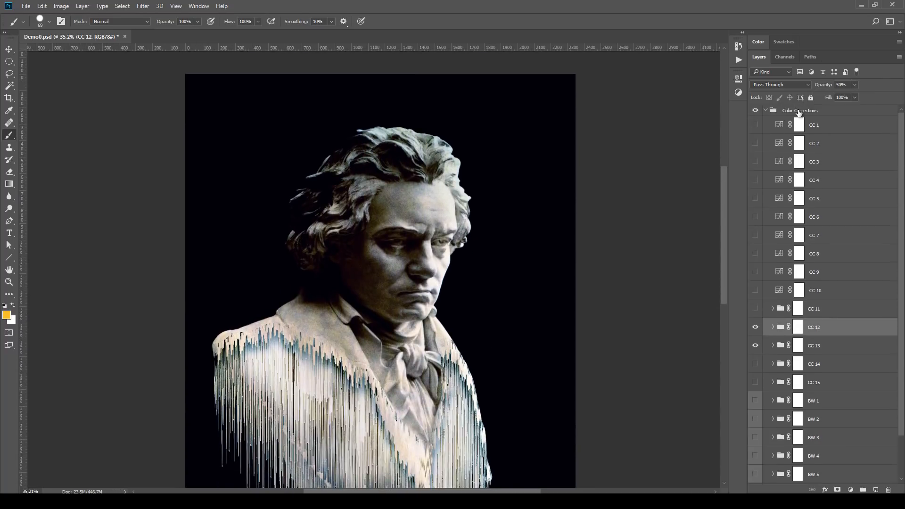
Step: Collapse and hide the whole Color Corrections group
left_click(765, 110)
left_click(756, 111)
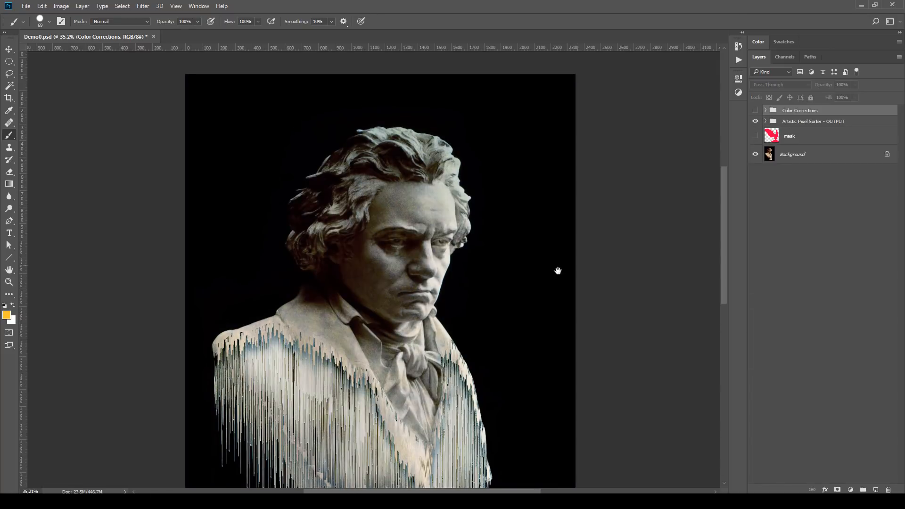
left_click_drag(555, 269, 580, 196)
Step: Hide the Global Tint layer in the Post FX group and collapse the Artistic Pixel Sorter - OUTPUT group
left_click(765, 121)
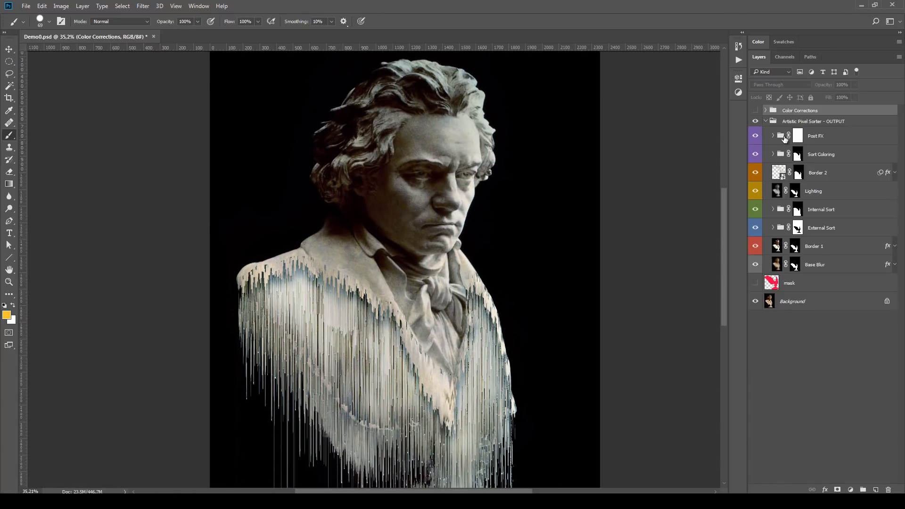
left_click(773, 136)
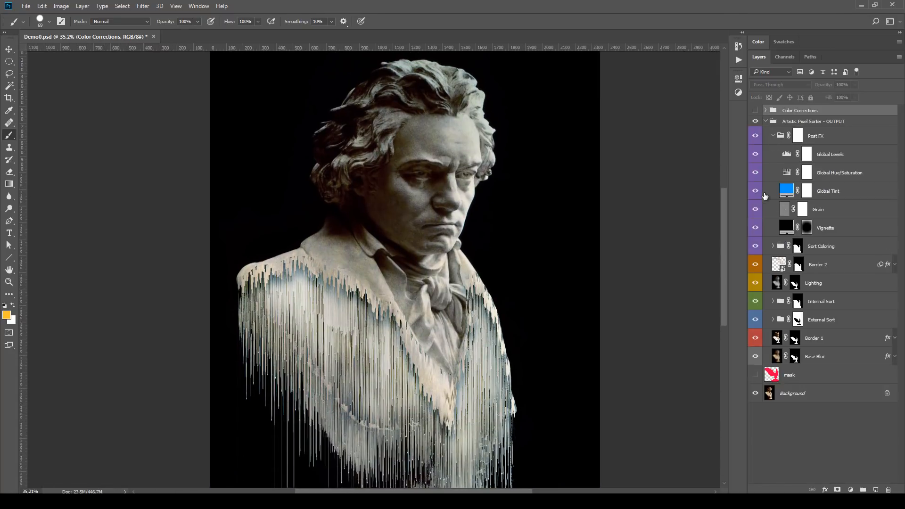
left_click(766, 121)
left_click_drag(539, 198, 507, 215)
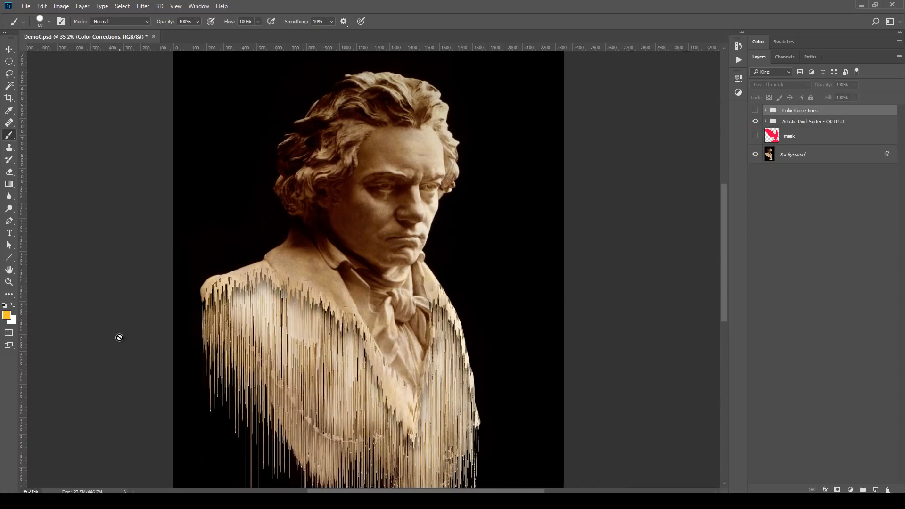
left_click_drag(398, 301, 426, 307)
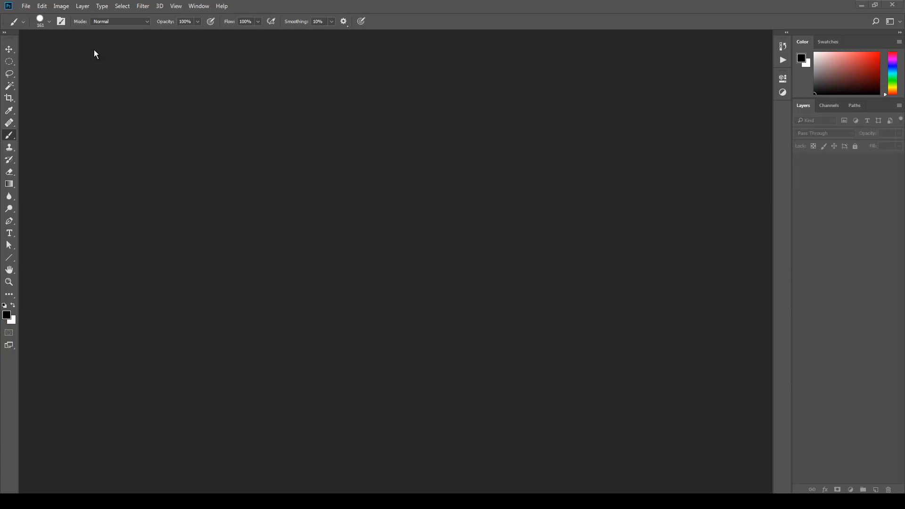
Step: Open the Demo1, Demo2 and Demo3 PSD files together from the Examples folder
left_click(26, 6)
left_click(29, 28)
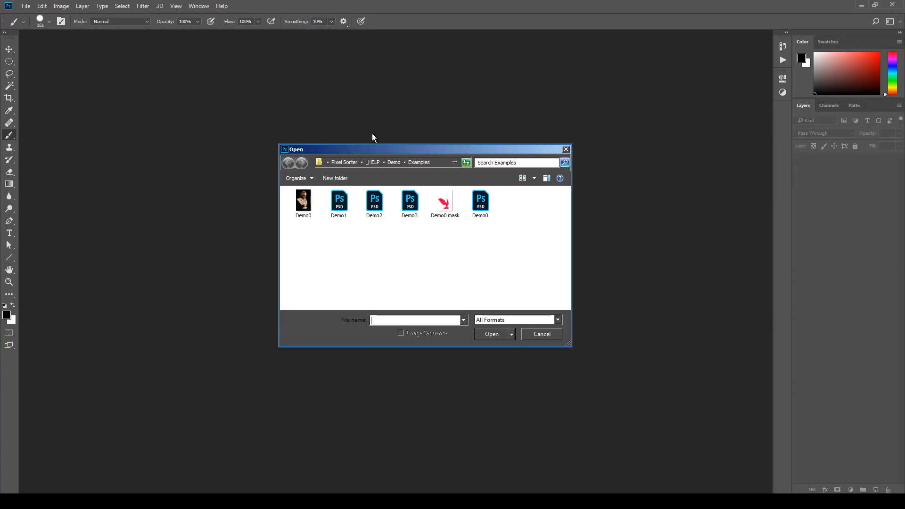
left_click(338, 209)
left_click(375, 208, "ctrl")
left_click(409, 215, "ctrl")
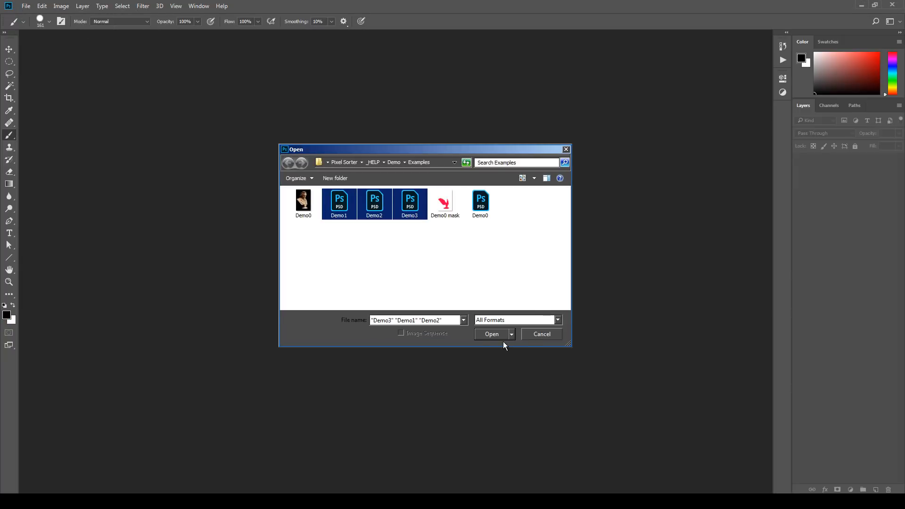
left_click(489, 335)
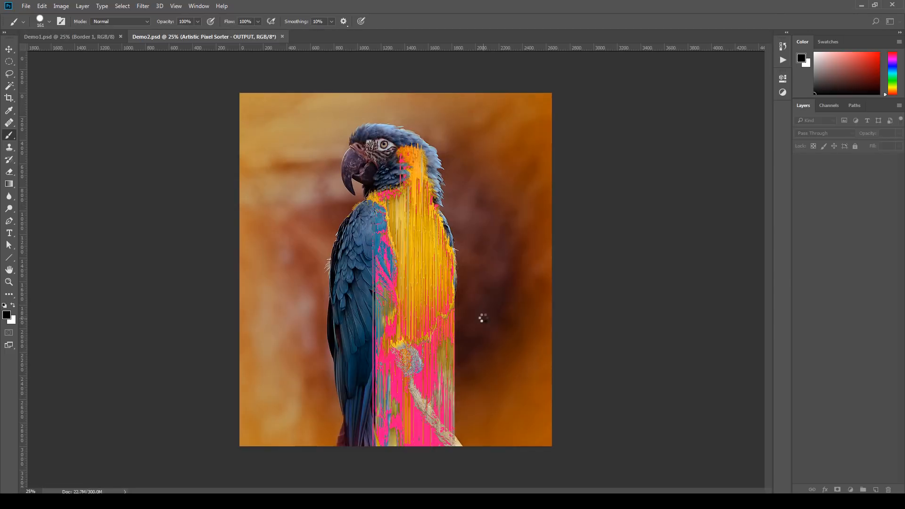
Step: Switch to Demo1.psd and hide its Artistic Pixel Sorter - OUTPUT group to examine the face underneath
left_click(87, 36)
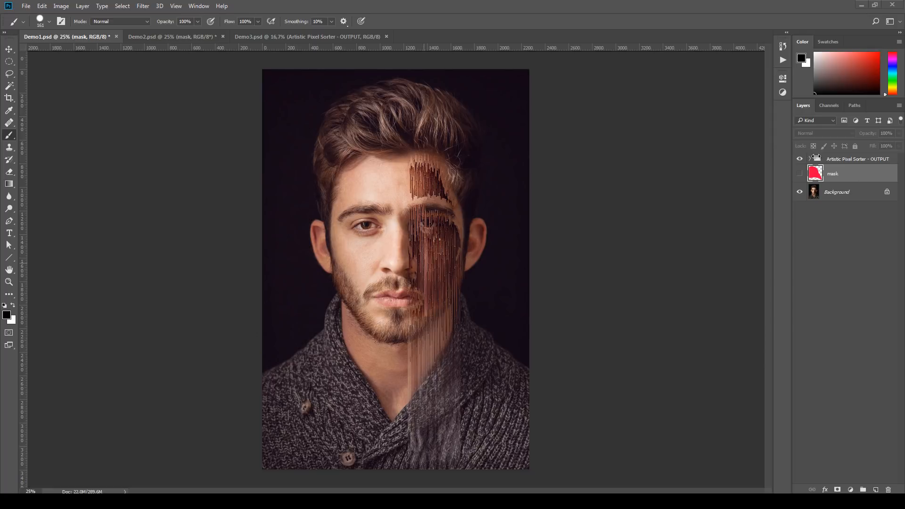
left_click(800, 159)
scroll(462, 314, "up", 3)
left_click_drag(499, 281, 497, 314)
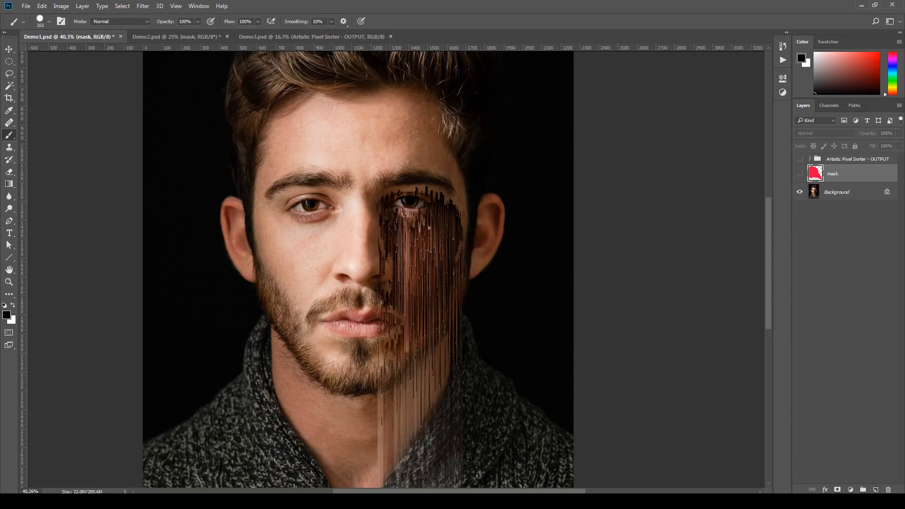
Step: Make the mask layer and the Artistic Pixel Sorter - OUTPUT group visible, and expand the group
left_click(799, 174)
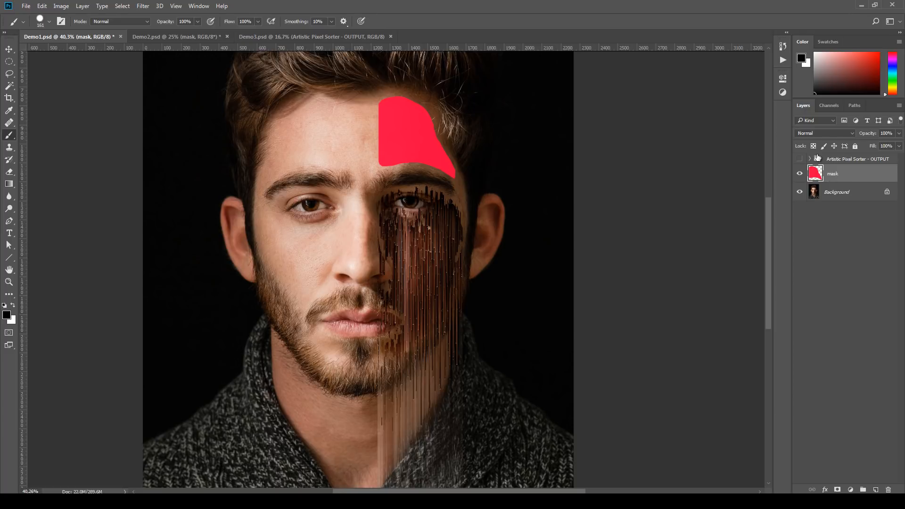
left_click(798, 160)
left_click(809, 160)
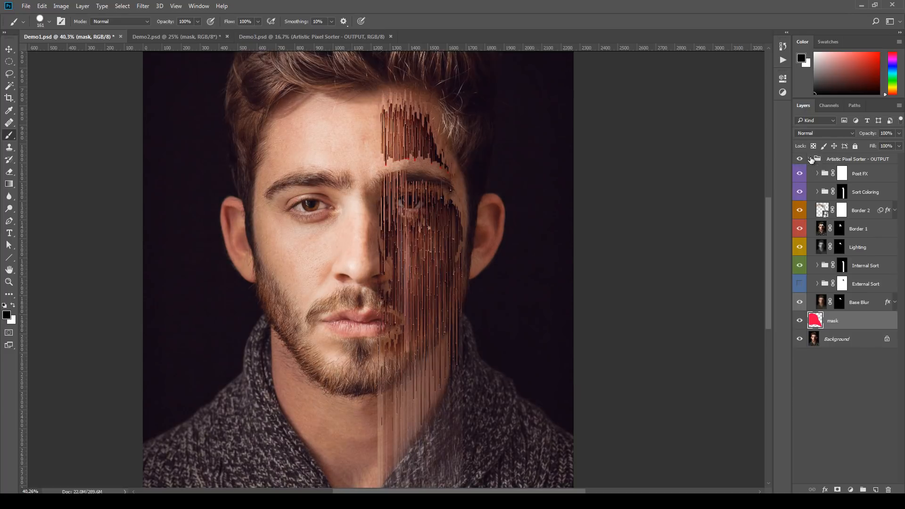
Step: Toggle the Post FX group's visibility off and on to compare its effect on the portrait
left_click(841, 173)
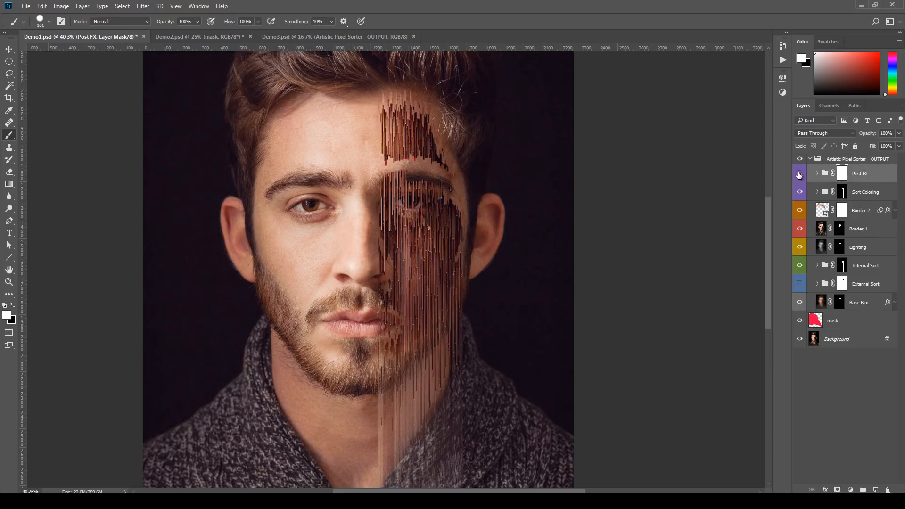
left_click(798, 175)
left_click(798, 175)
Step: Collapse and hide the Artistic Pixel Sorter - OUTPUT group and select the mask layer to examine the painted forehead area
left_click(810, 160)
left_click(799, 159)
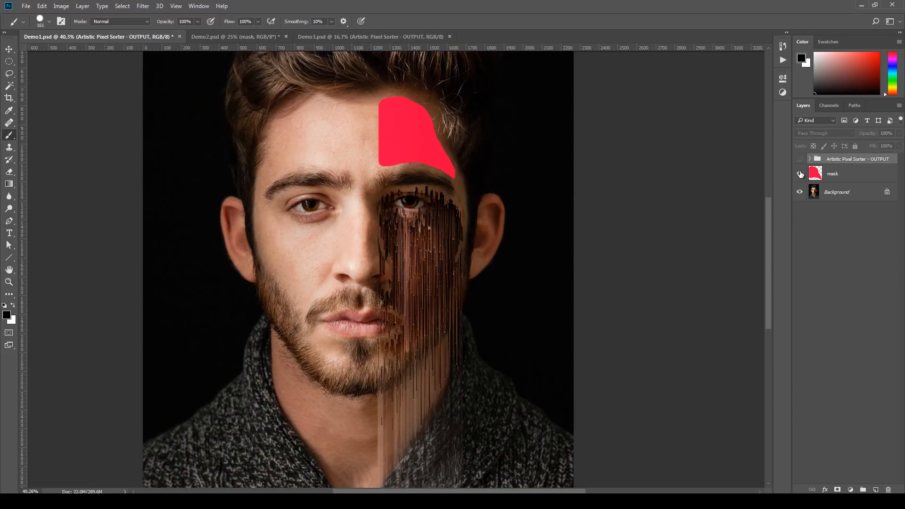
left_click(856, 183)
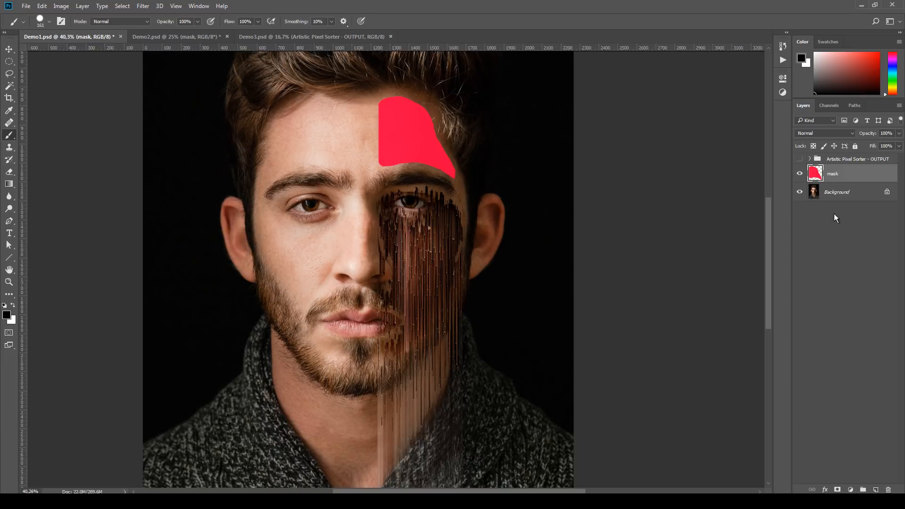
Step: Hide the mask layer and show the Artistic Pixel Sorter - OUTPUT group to inspect the sorted face up close
left_click(799, 174)
left_click(799, 159)
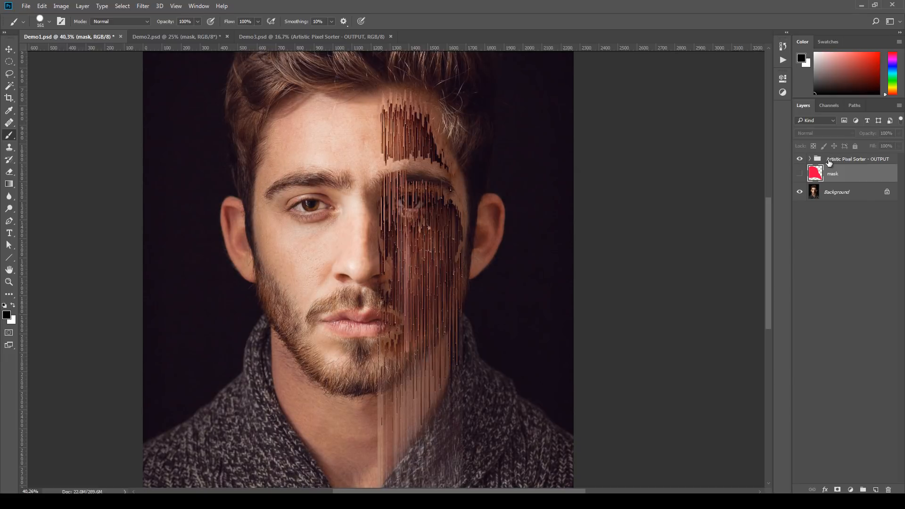
scroll(473, 194, "up", 2)
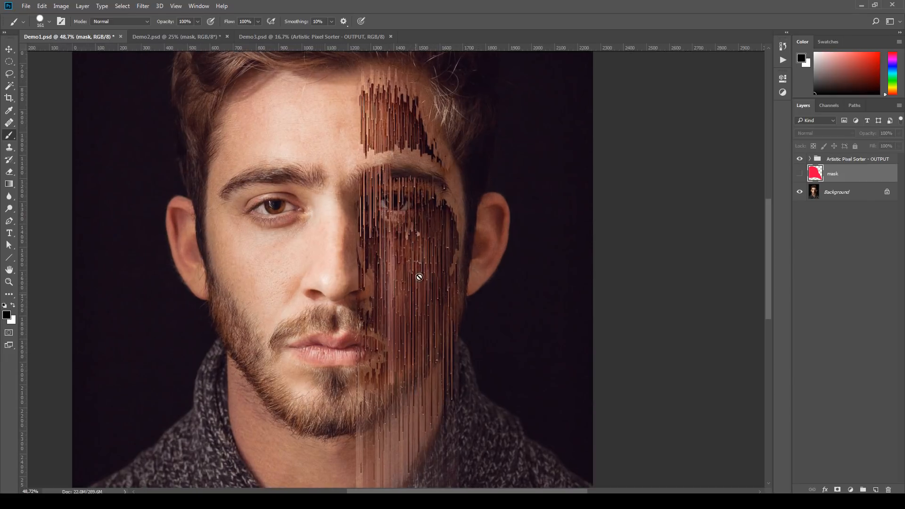
left_click_drag(488, 250, 476, 293)
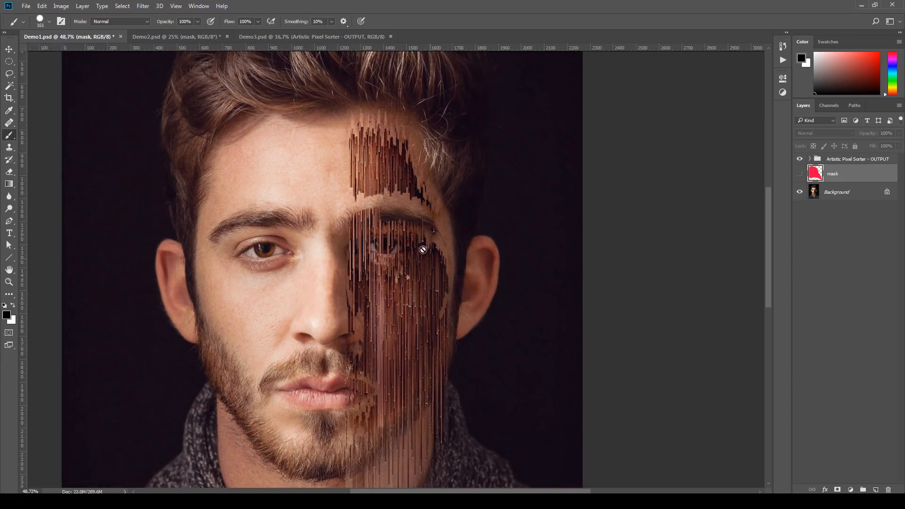
scroll(422, 249, "up", 1)
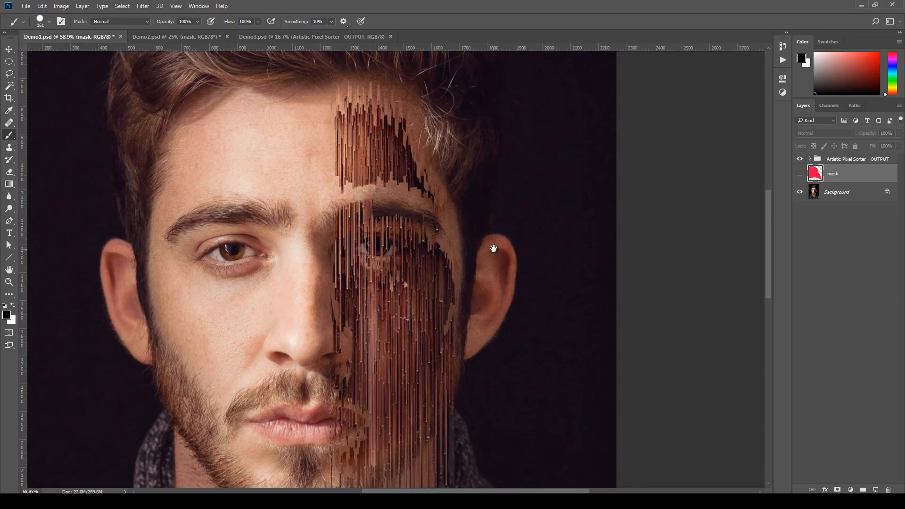
left_click_drag(495, 246, 512, 225)
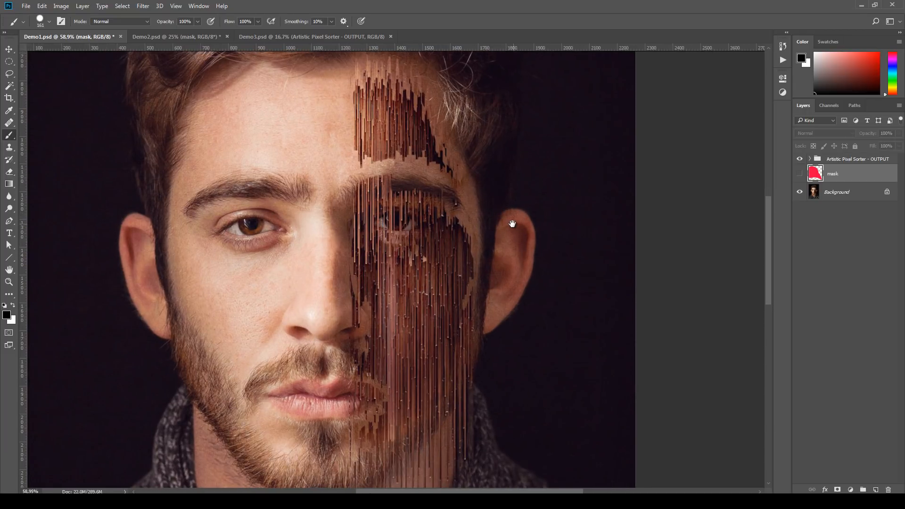
Step: Compare the portrait with the Artistic Pixel Sorter - OUTPUT group hidden and shown, examining the sorted streaks on the face
left_click(801, 160)
left_click_drag(448, 213, 451, 158)
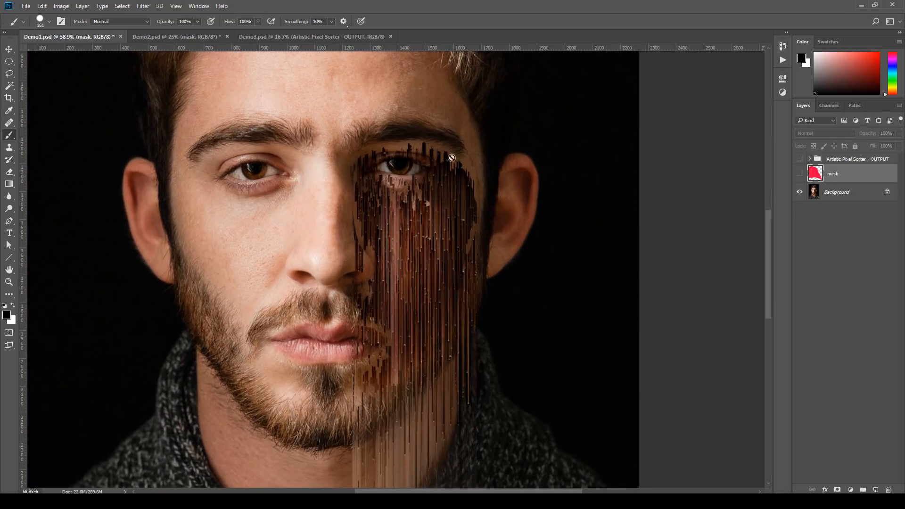
left_click_drag(455, 241, 418, 269)
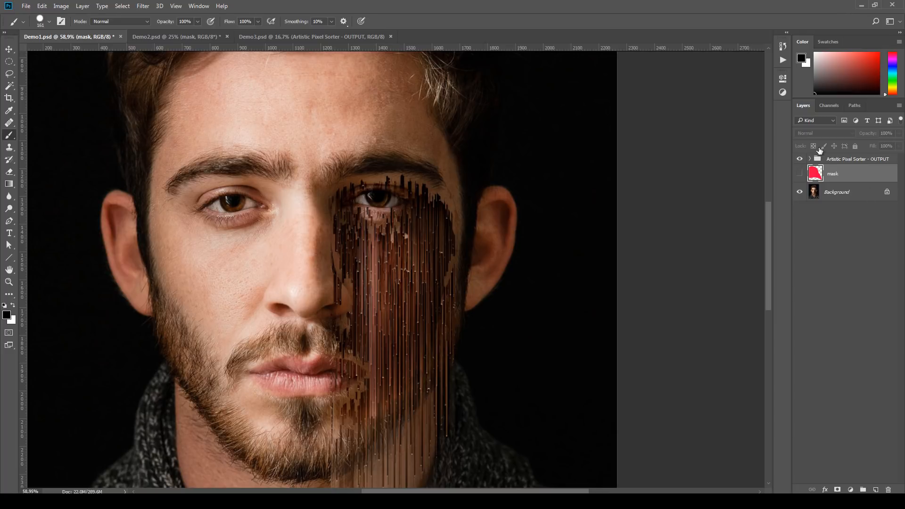
left_click(799, 159)
left_click_drag(421, 213, 431, 270)
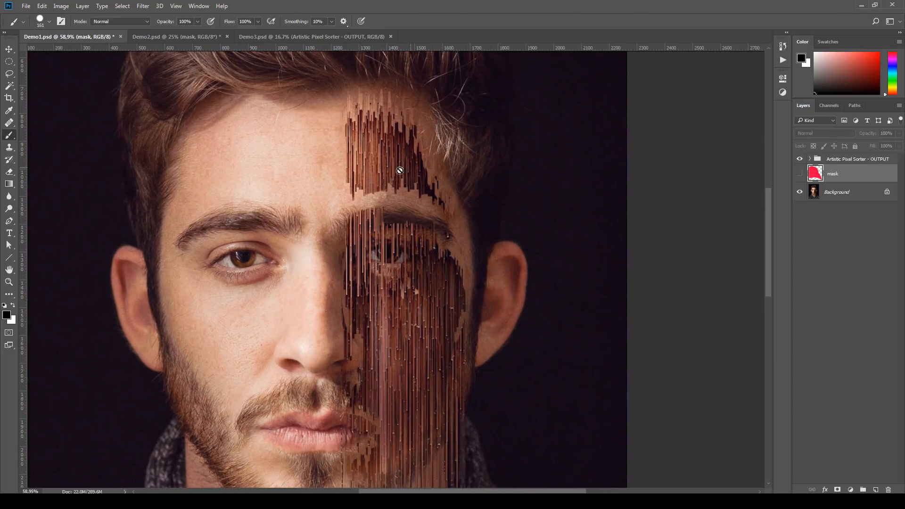
scroll(448, 278, "down", 3)
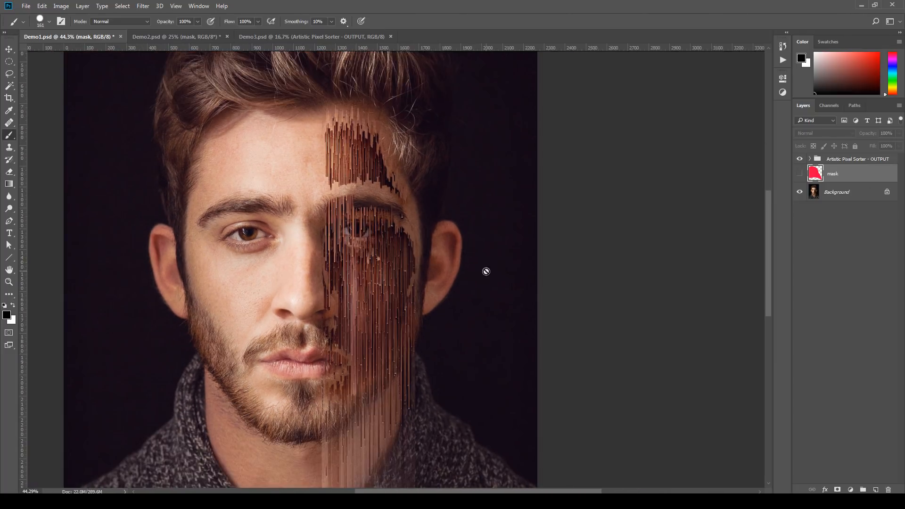
scroll(471, 276, "down", 1)
scroll(424, 299, "left", 2)
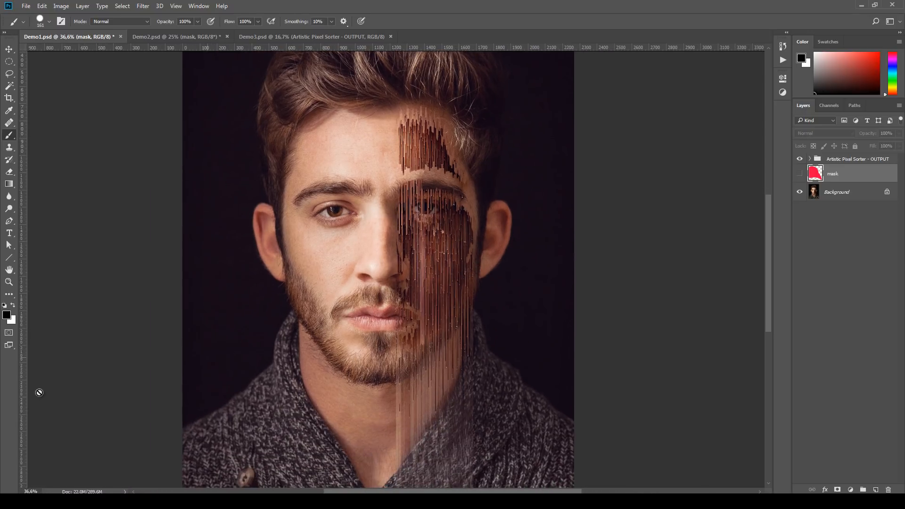
Step: Expand the Artistic Pixel Sorter - OUTPUT group, check the hidden External Sort group's mask, and collapse the output group
left_click(820, 159)
left_click(811, 159)
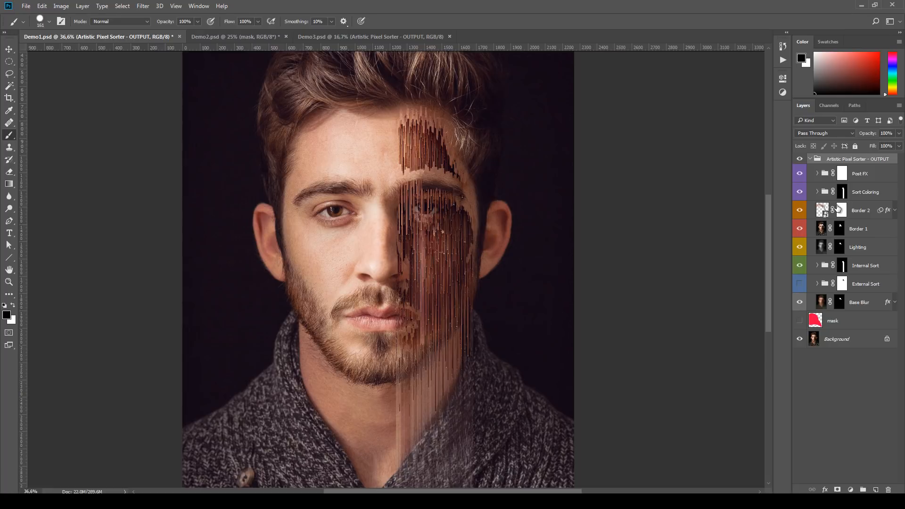
left_click(842, 283)
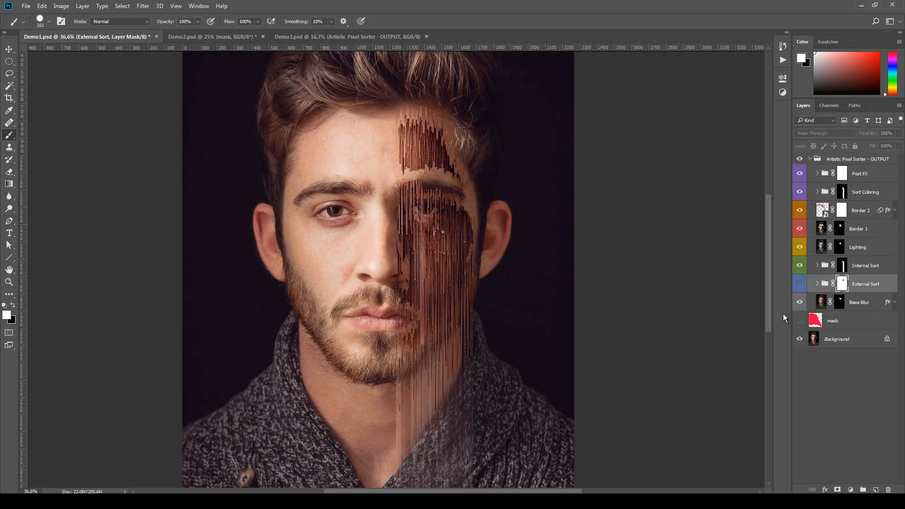
left_click(810, 159)
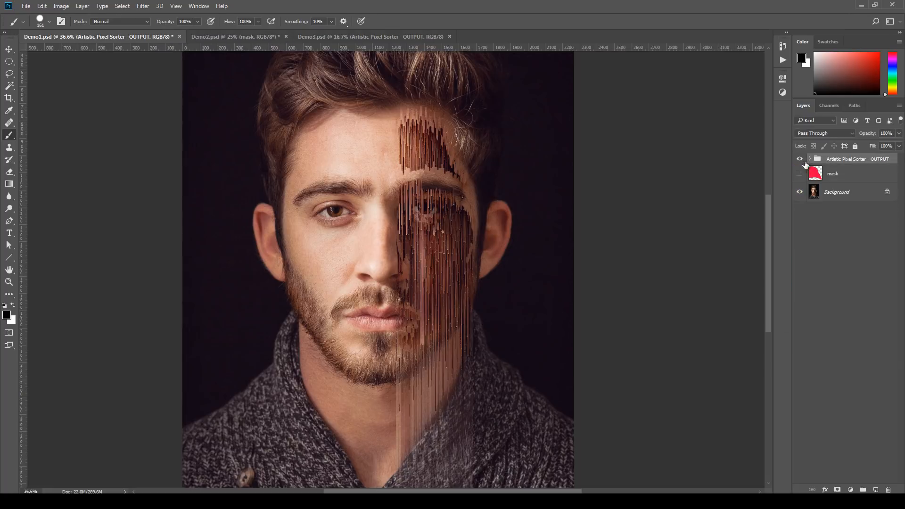
Step: Hide the output group to examine the streaks in the underlying portrait, and show the mask layer and output group again
left_click(799, 159)
scroll(468, 268, "up", 1)
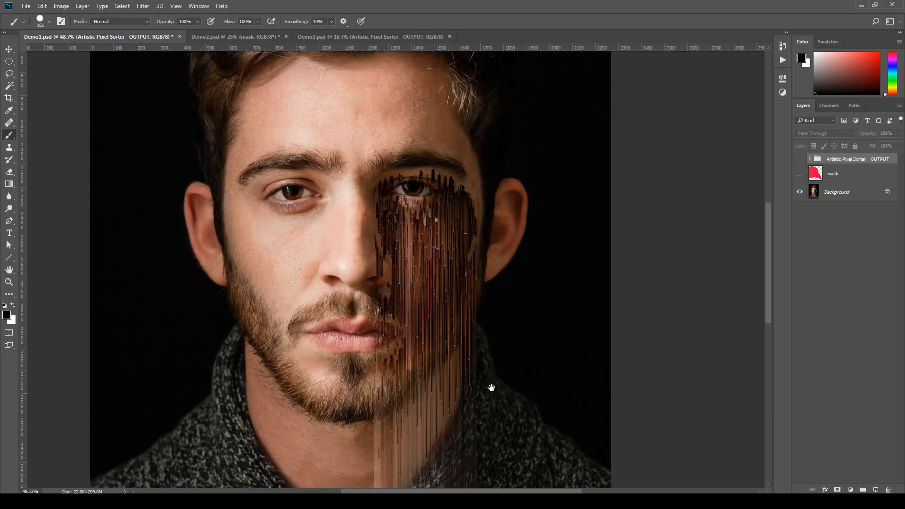
left_click_drag(490, 383, 491, 273)
left_click_drag(488, 425, 541, 490)
left_click(799, 174)
left_click(799, 159)
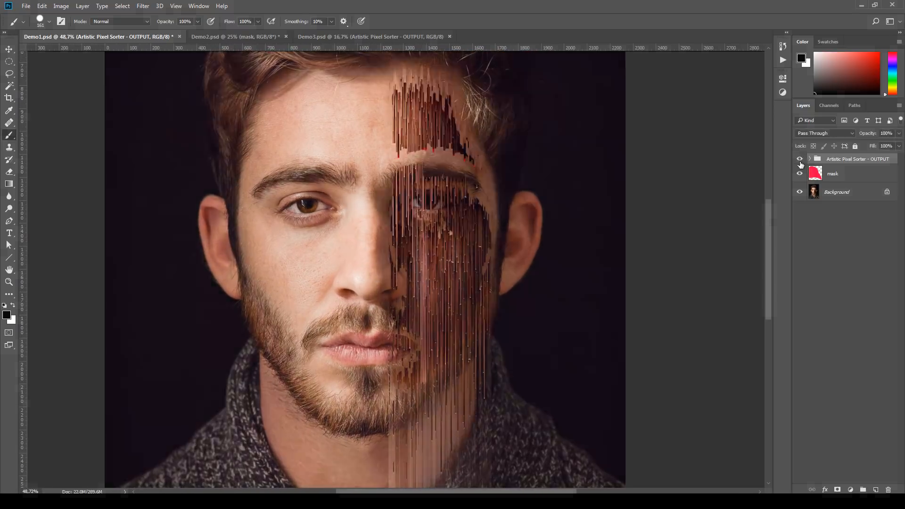
Step: Inspect the Band Sort 1 layer inside the Internal Sort group and collapse that group
scroll(573, 225, "down", 1)
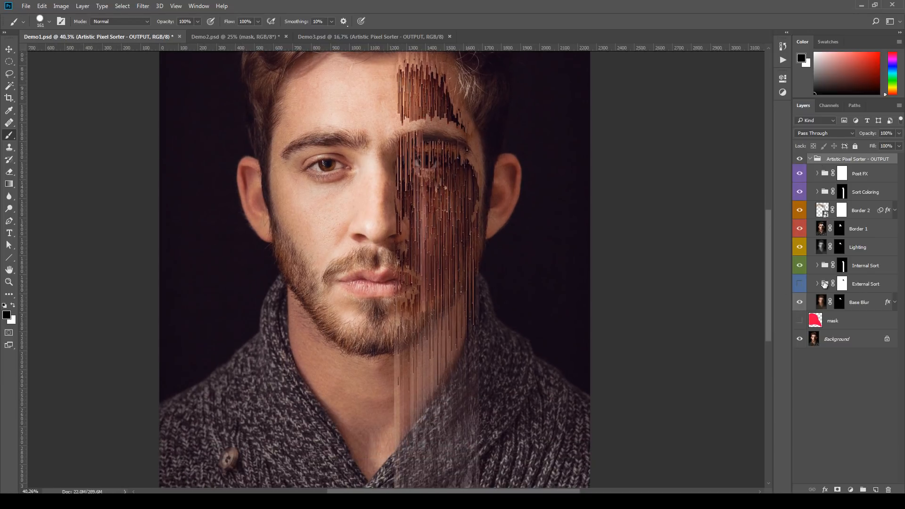
left_click(854, 308)
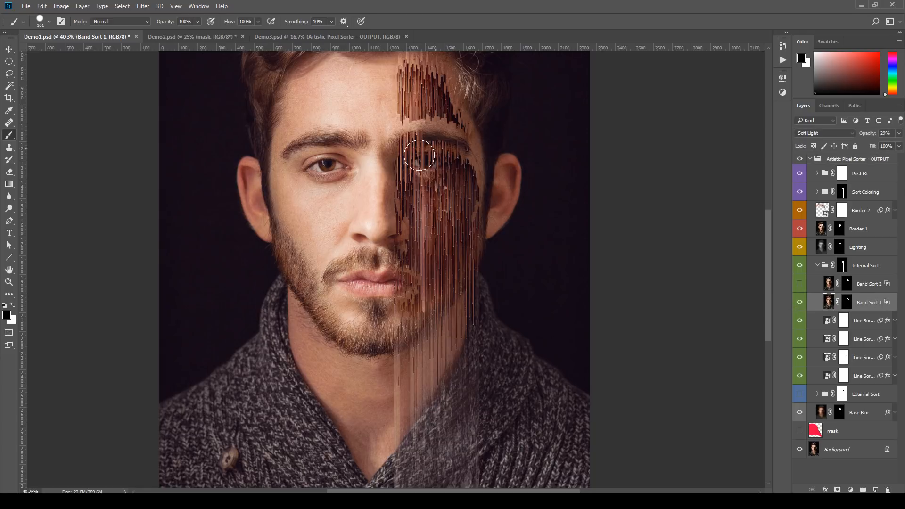
left_click(898, 135)
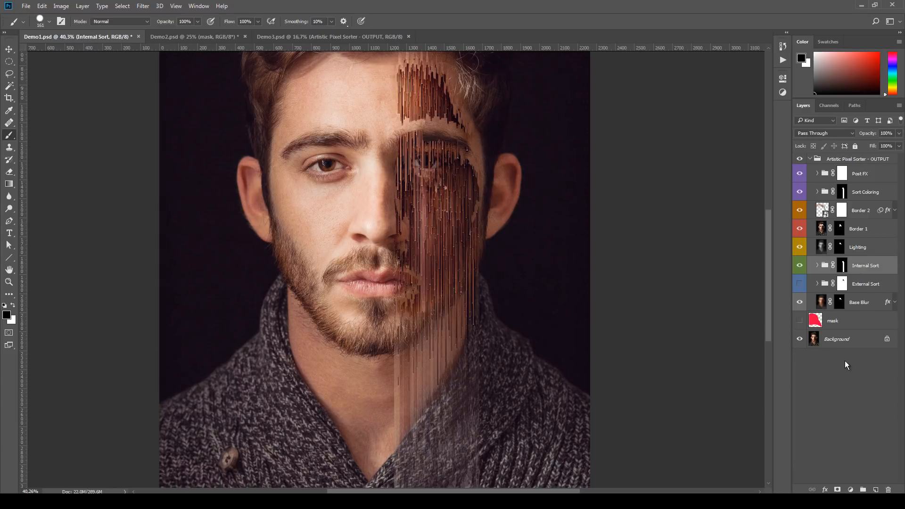
left_click_drag(648, 215, 670, 280)
scroll(513, 217, "down", 2)
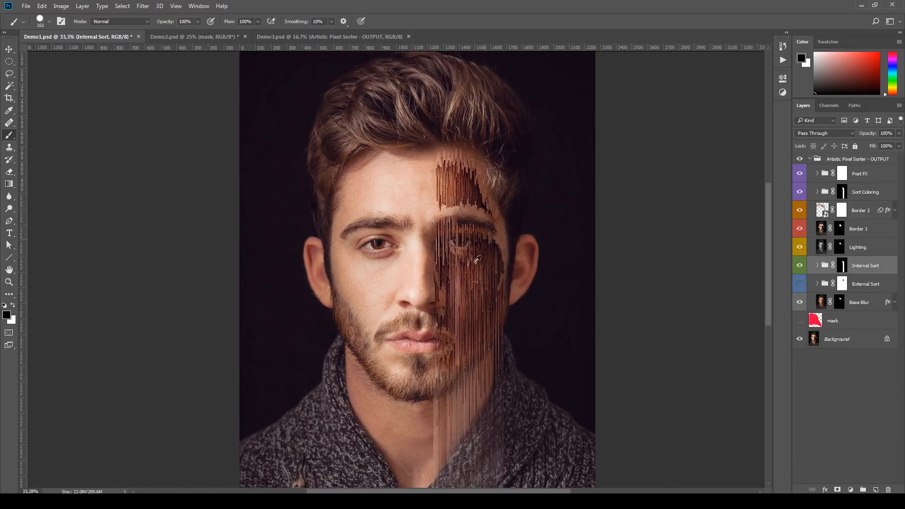
Step: Switch to Demo2.psd, hide its Artistic Pixel Sorter - OUTPUT group, and briefly show the mask layer over the parrot
left_click(188, 37)
key("ctrl+0")
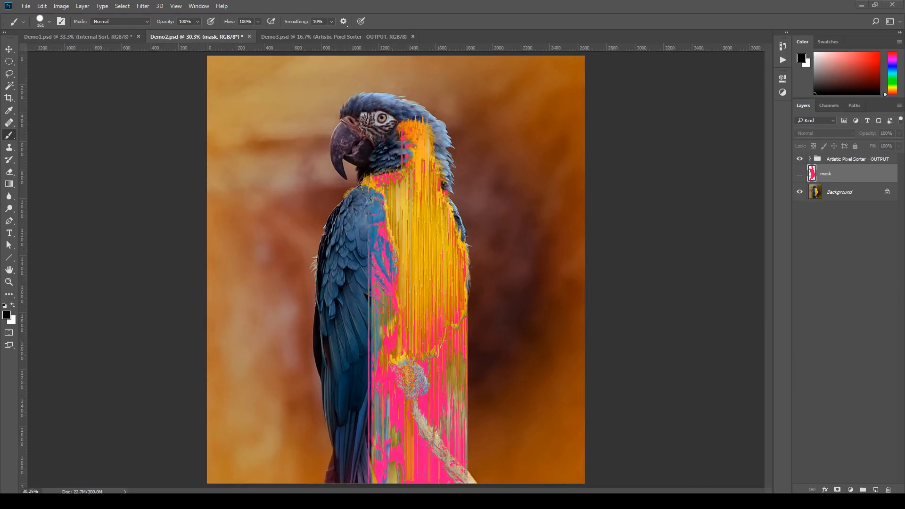
left_click(799, 159)
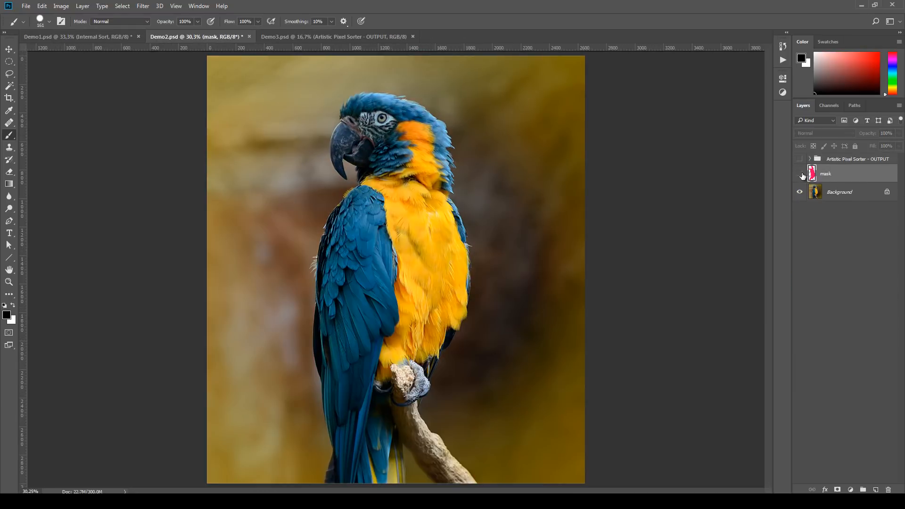
left_click(800, 174)
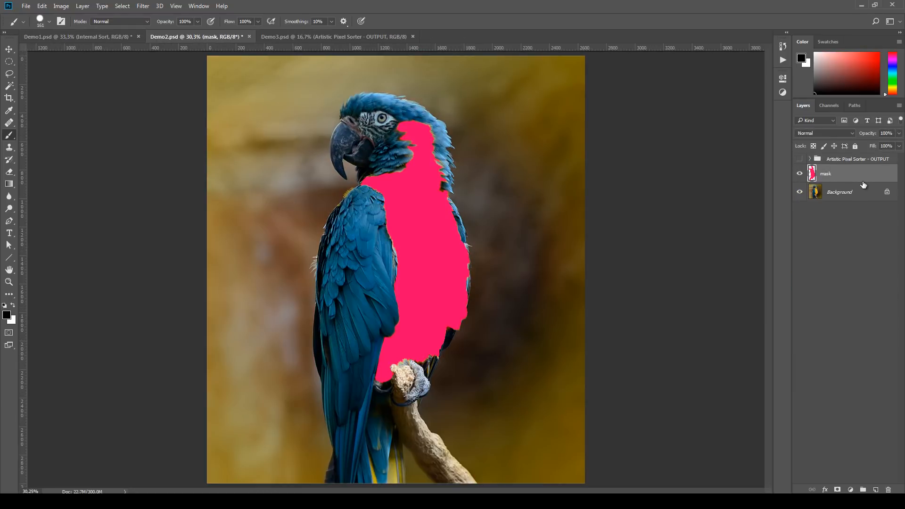
left_click(799, 174)
left_click(842, 194)
left_click(143, 5)
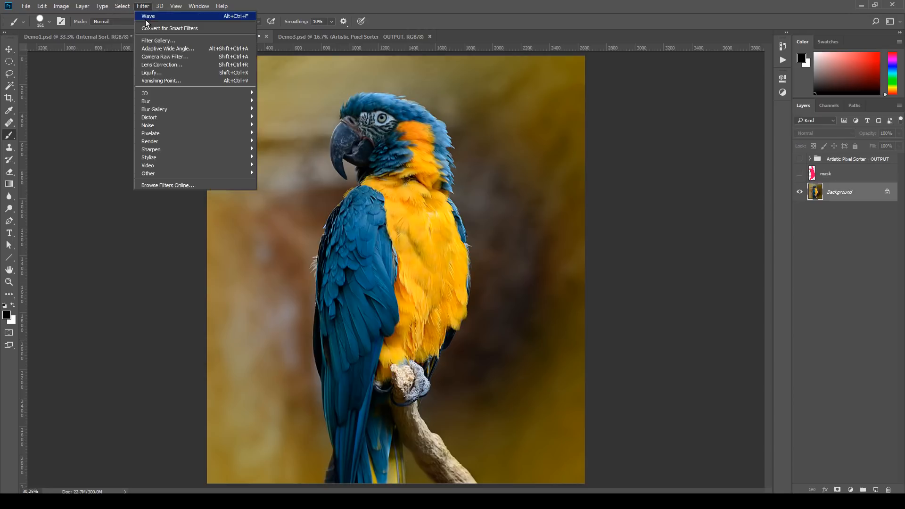
left_click(885, 253)
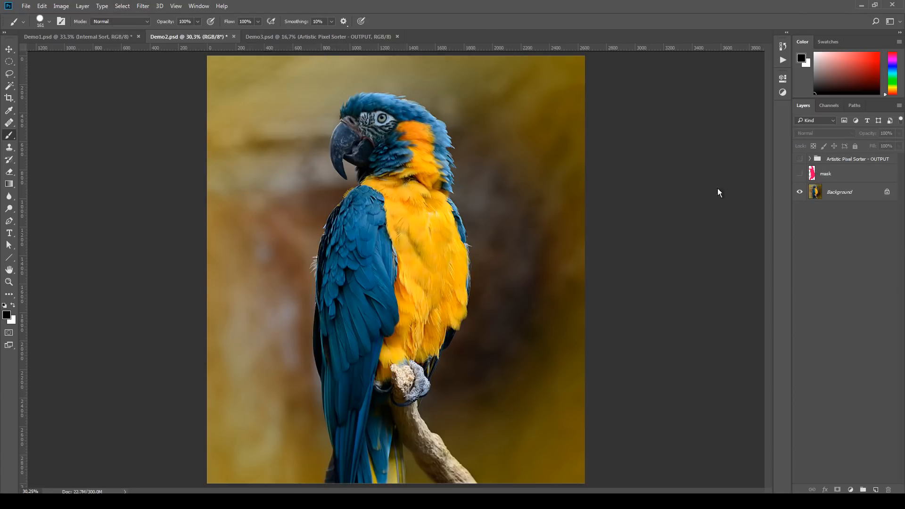
Step: Select the parrot's yellow feathers on the Background with Color Range and copy the selection to a new layer
left_click(835, 193)
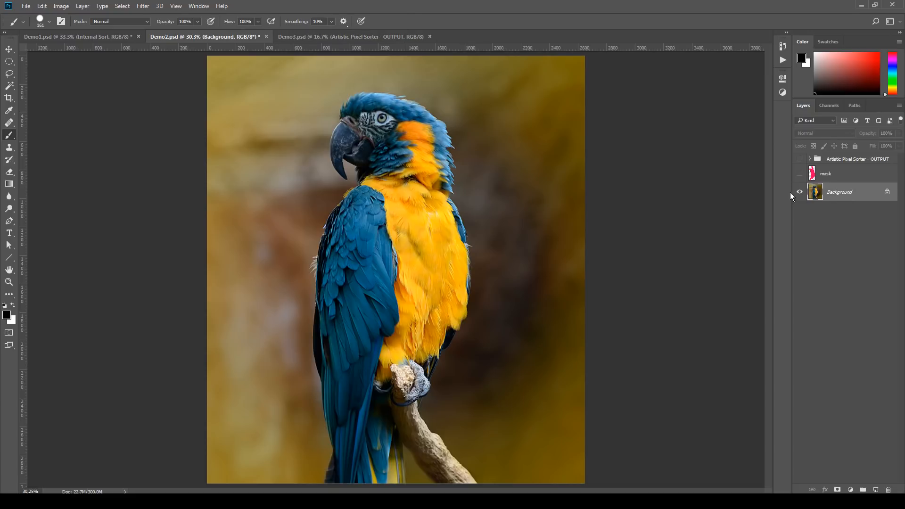
left_click(122, 6)
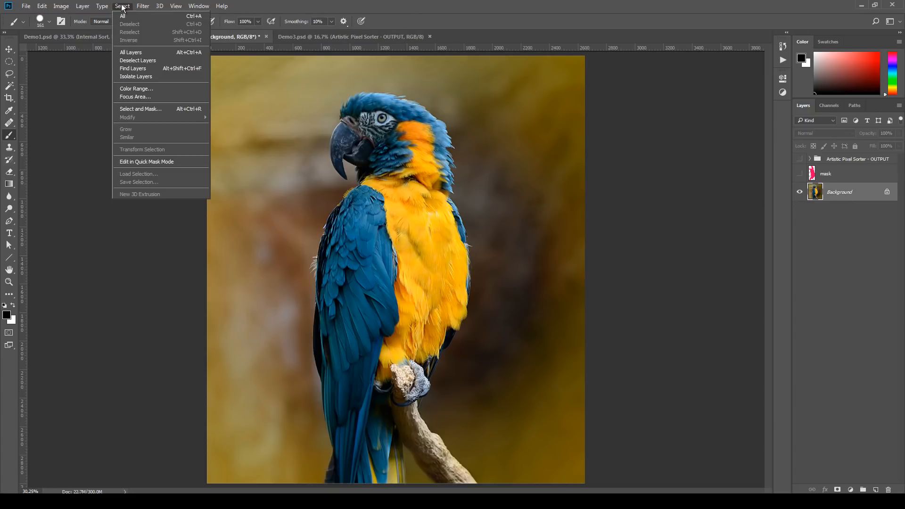
left_click(149, 89)
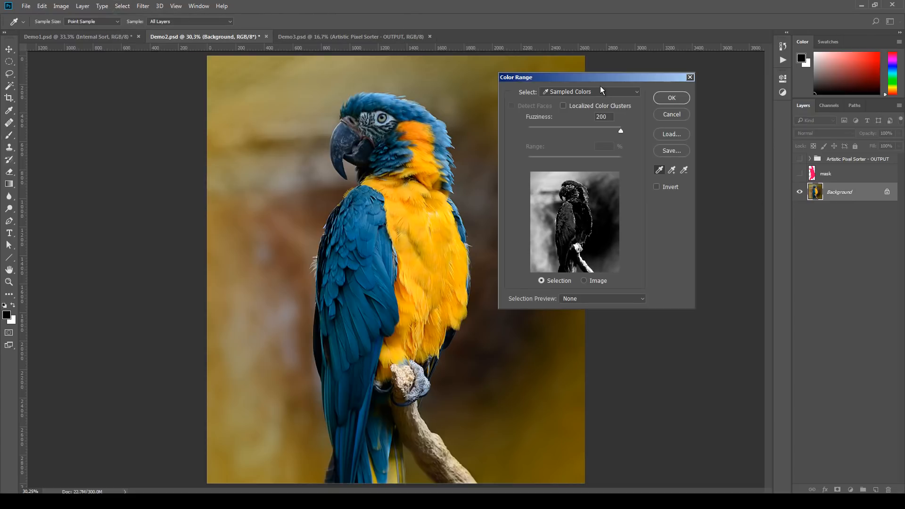
left_click_drag(602, 77, 739, 91)
left_click(440, 220)
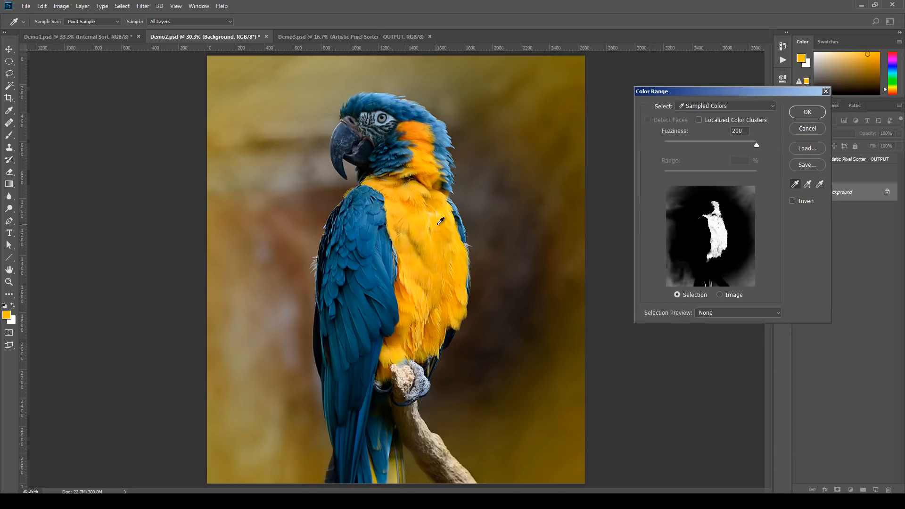
left_click_drag(753, 146, 722, 165)
left_click(807, 111)
key("b")
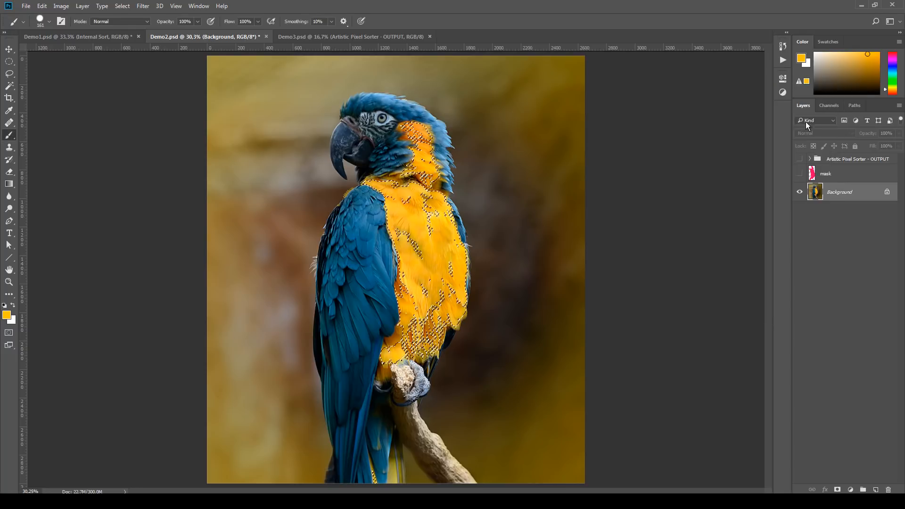
key("ctrl+j")
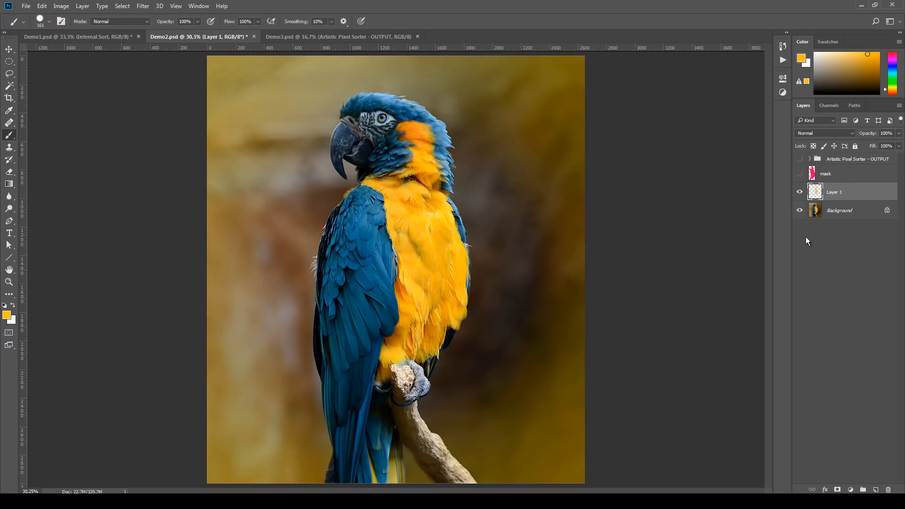
Step: View the copied feathers without the Background, hide Layer 1, and make the mask and Background layers visible
left_click(799, 210)
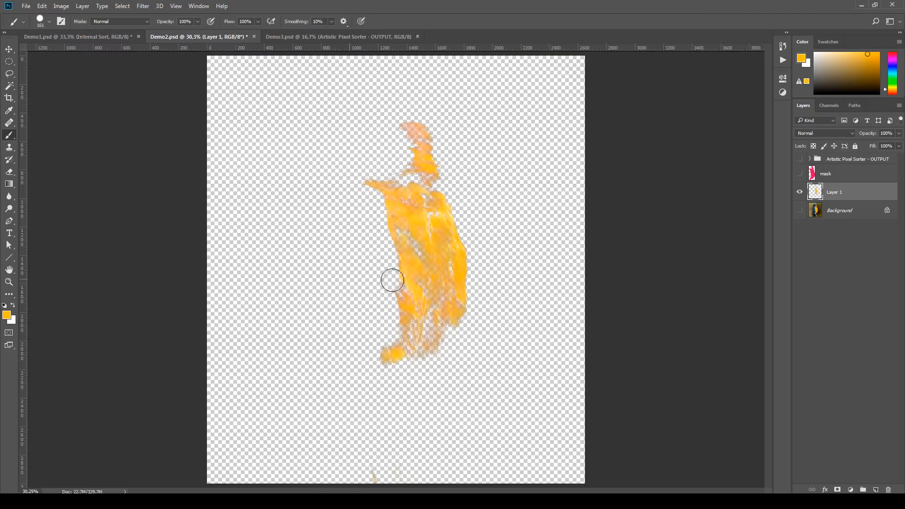
left_click(800, 191)
left_click(829, 174)
left_click(799, 174)
left_click(799, 210)
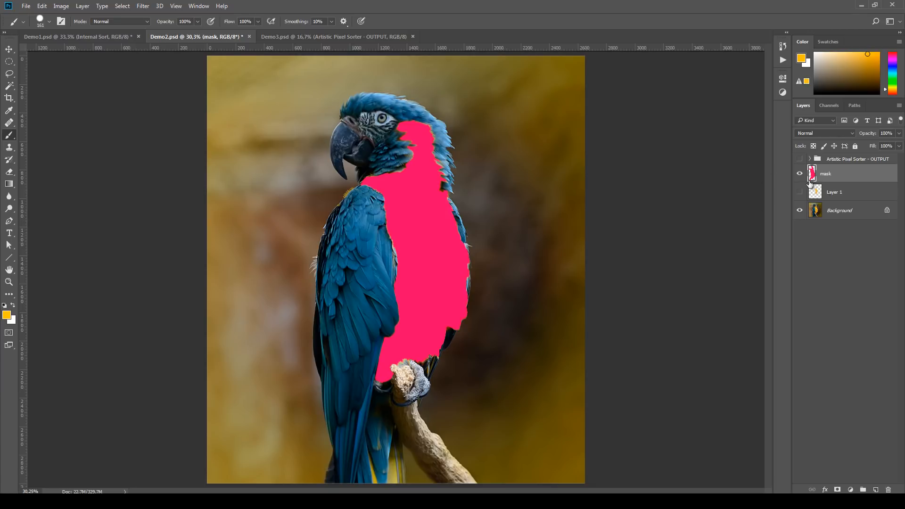
Step: Make the Artistic Pixel Sorter - OUTPUT group visible, expand it and its Sort Coloring group, and widen the layer list
left_click(799, 159)
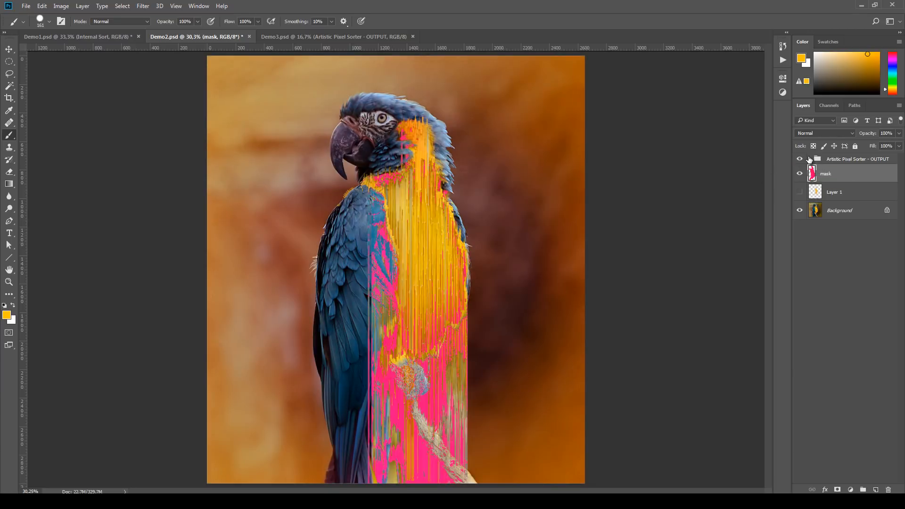
left_click(810, 159)
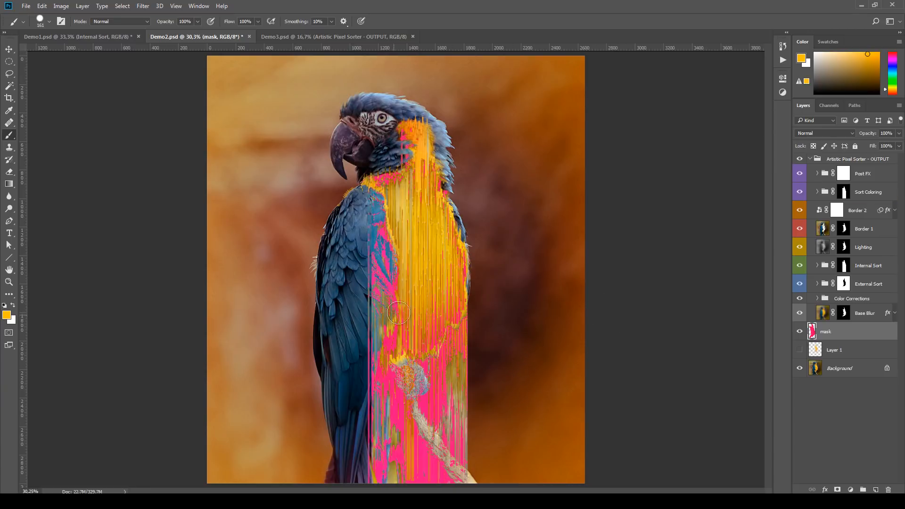
left_click(868, 213)
left_click(813, 193)
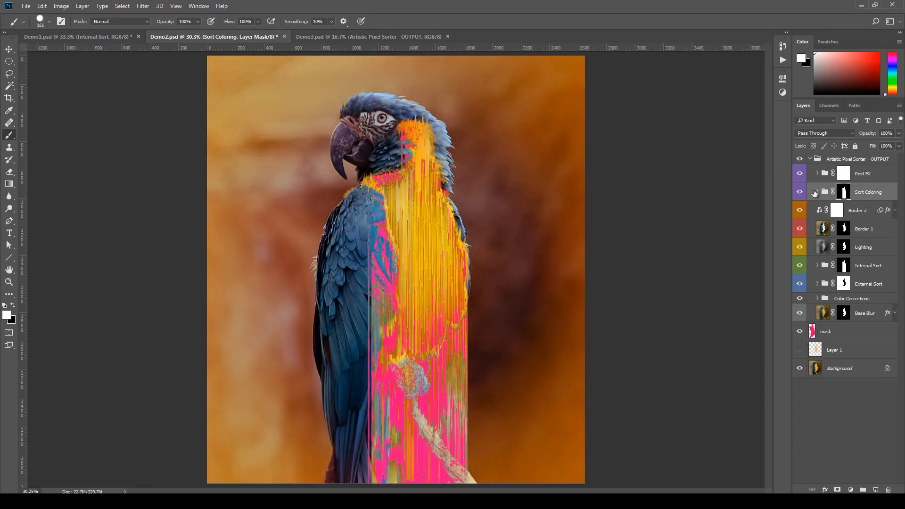
left_click(816, 192)
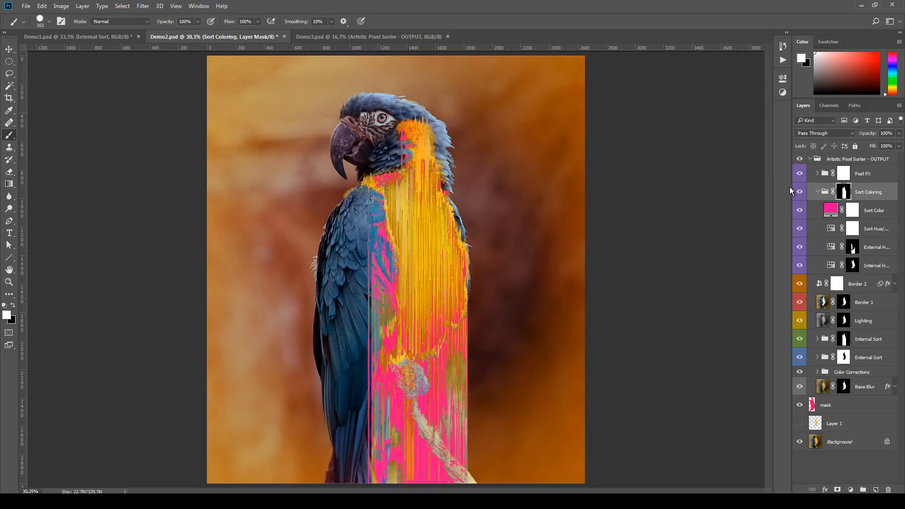
left_click_drag(791, 186, 747, 186)
Step: Inspect the Sort Color layer's fill color and its Lighter Color blend mode
left_click(795, 210)
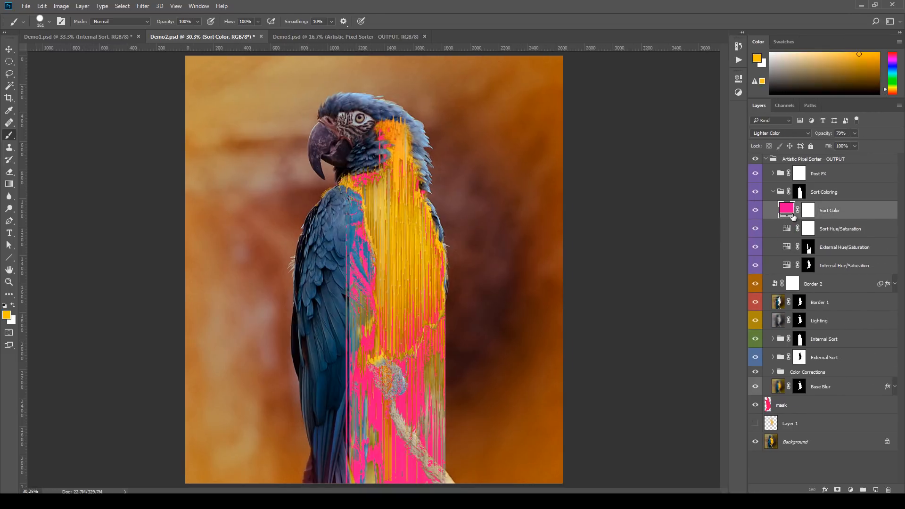
double_click(787, 209)
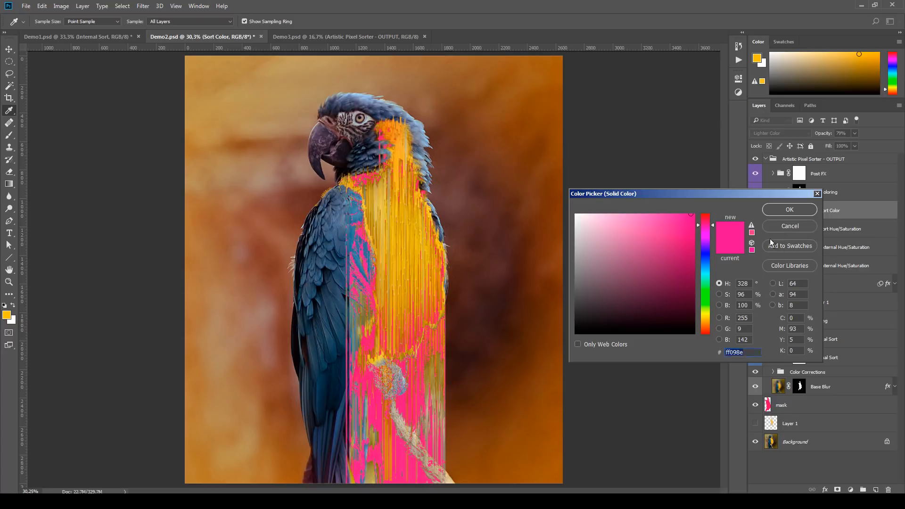
left_click(789, 226)
left_click(772, 134)
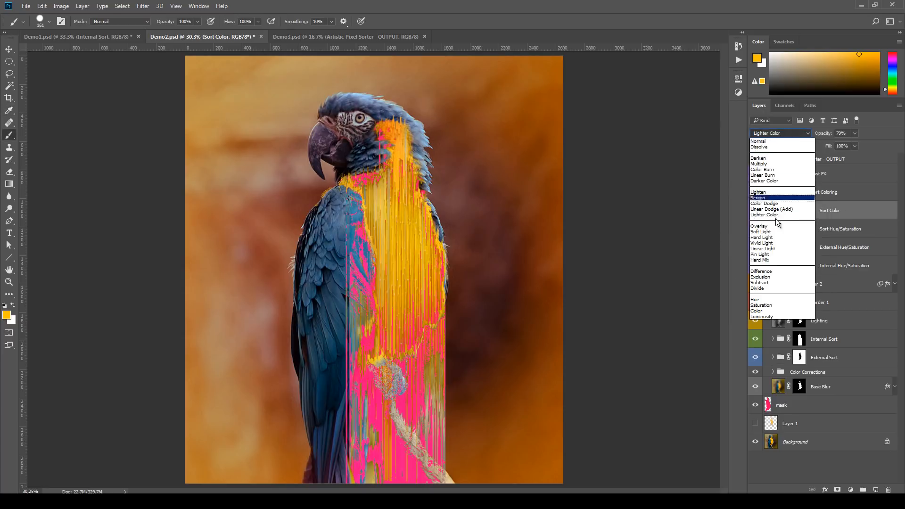
left_click(771, 216)
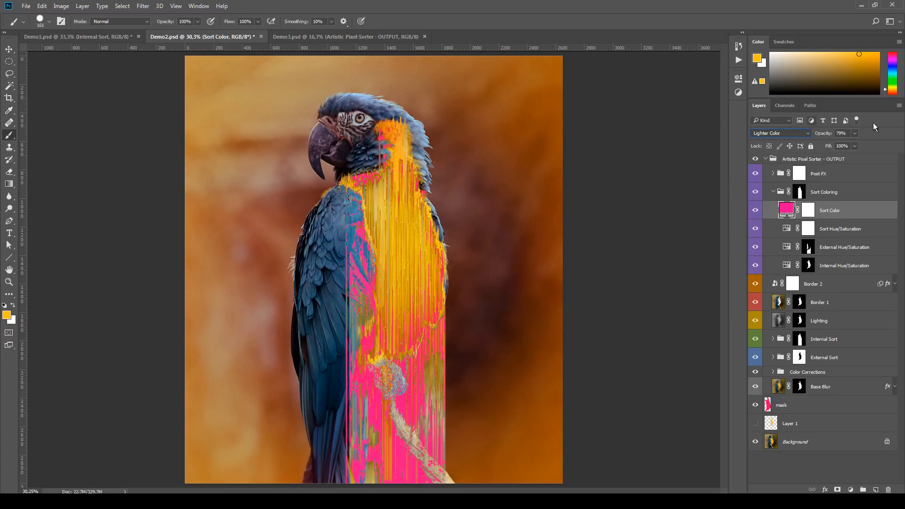
Step: Expand the Post FX group to view the layers inside it
left_click(773, 174)
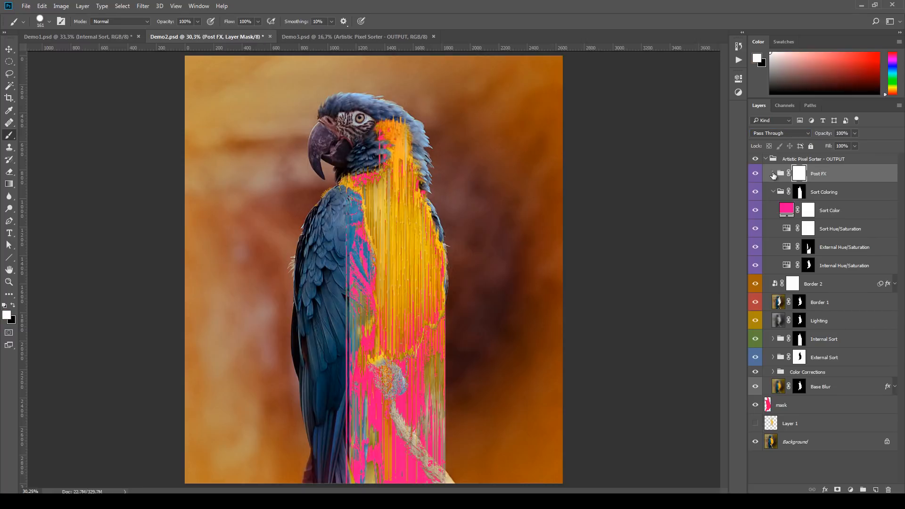
left_click(772, 174)
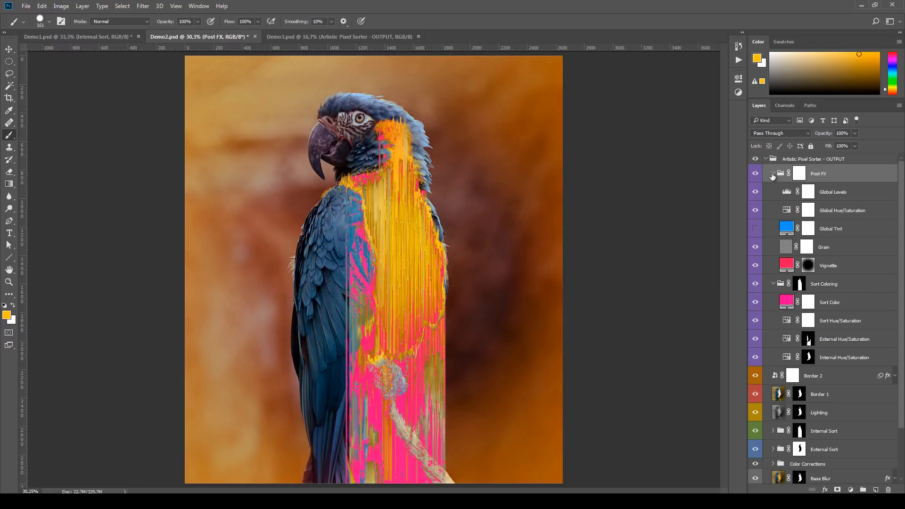
left_click(772, 175)
left_click(772, 175)
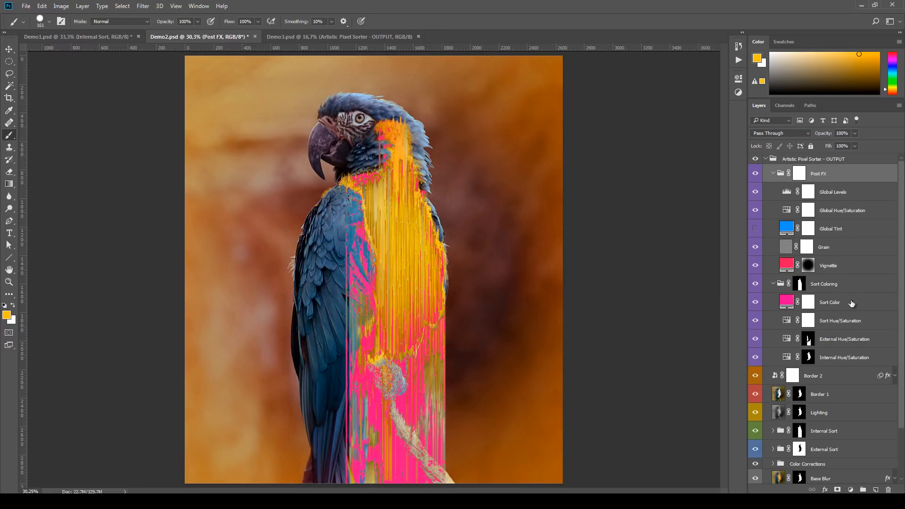
Step: Compare the image with and without the Vignette layer, and set that layer's opacity to 35%
left_click(834, 266)
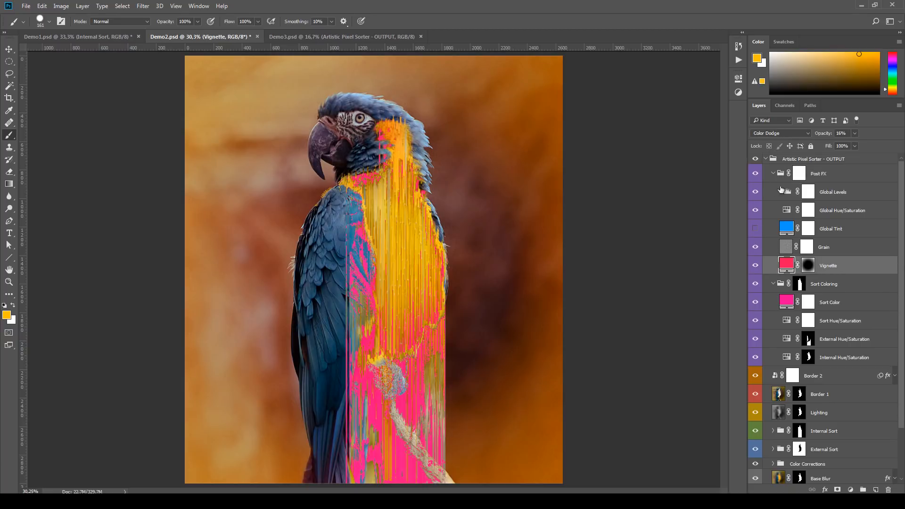
left_click(756, 266)
left_click(756, 266)
left_click(756, 266)
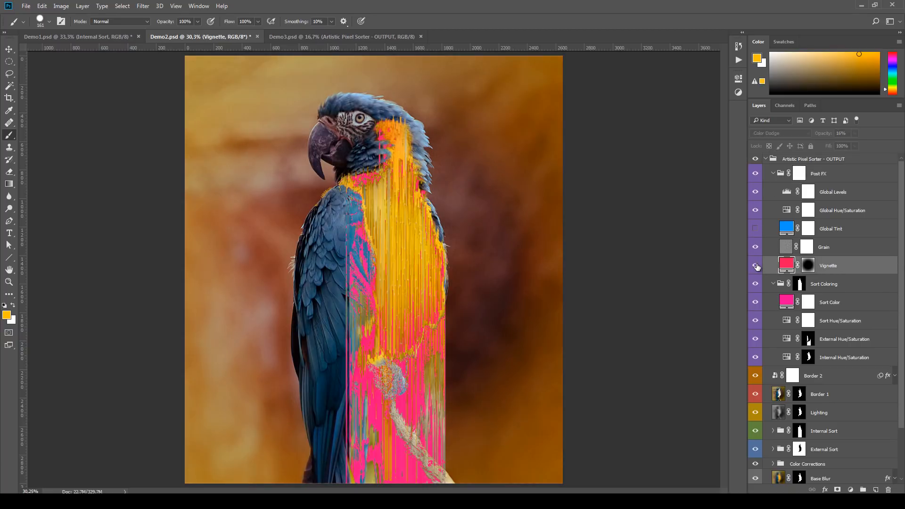
left_click(755, 266)
left_click_drag(858, 145, 869, 148)
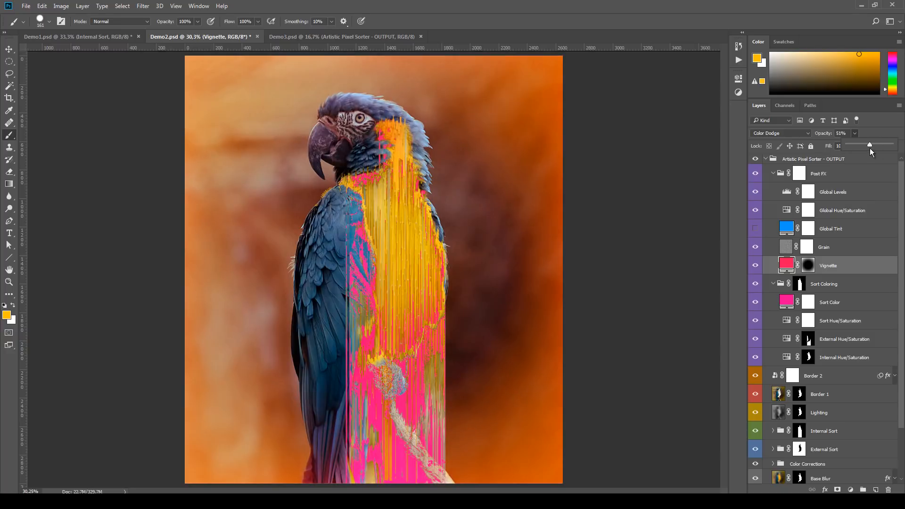
type("35")
key("Return")
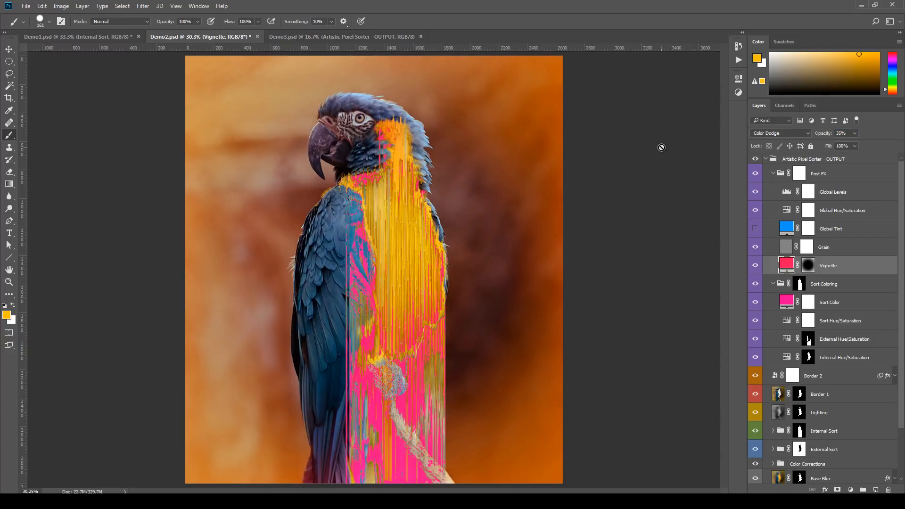
Step: Move the Color Corrections group above the Artistic Pixel Sorter - OUTPUT group, and select the External Sort group
left_click(828, 465)
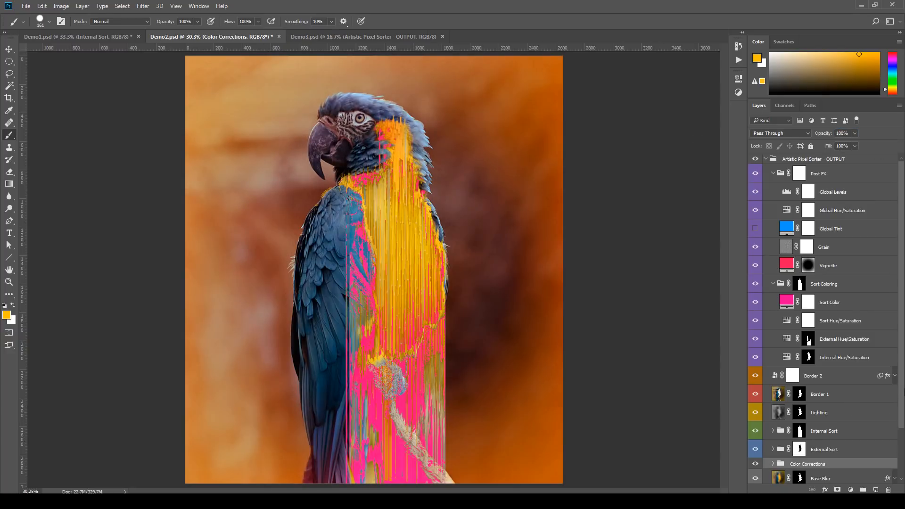
scroll(830, 420, "down", 1)
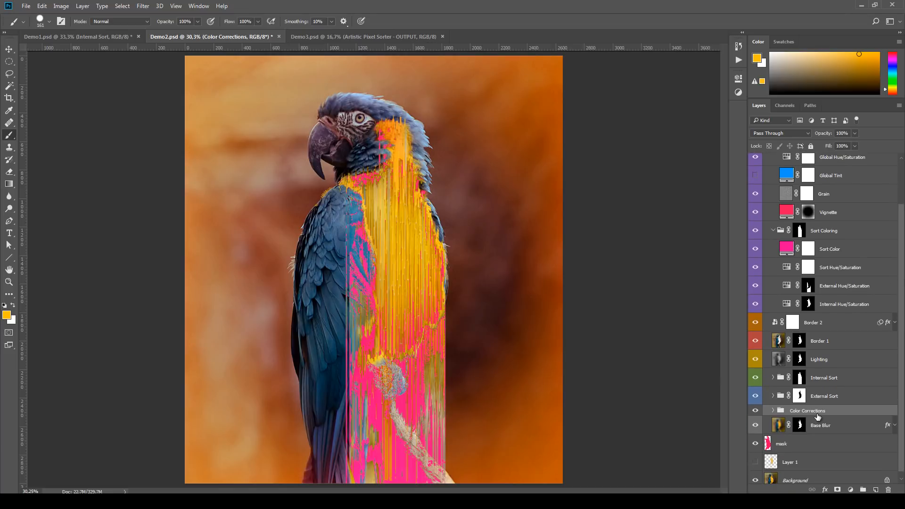
scroll(901, 426, "up", 2)
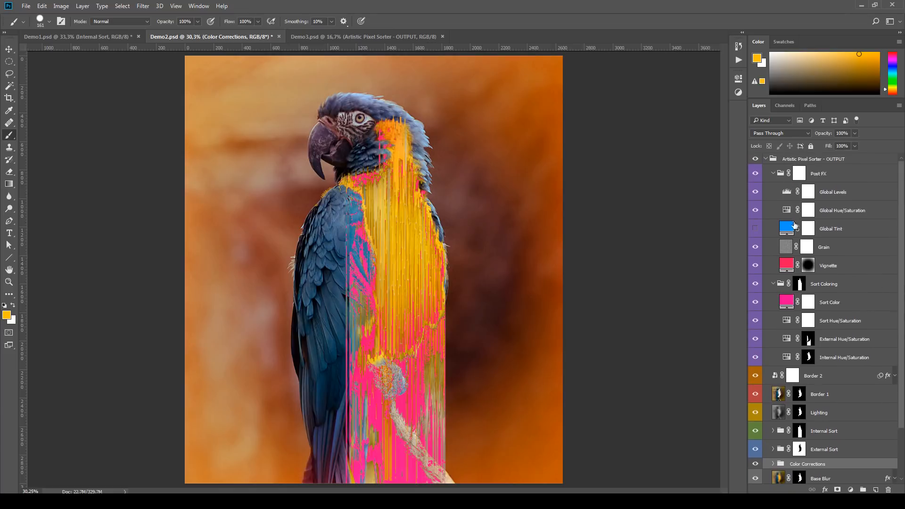
left_click_drag(833, 466, 833, 154)
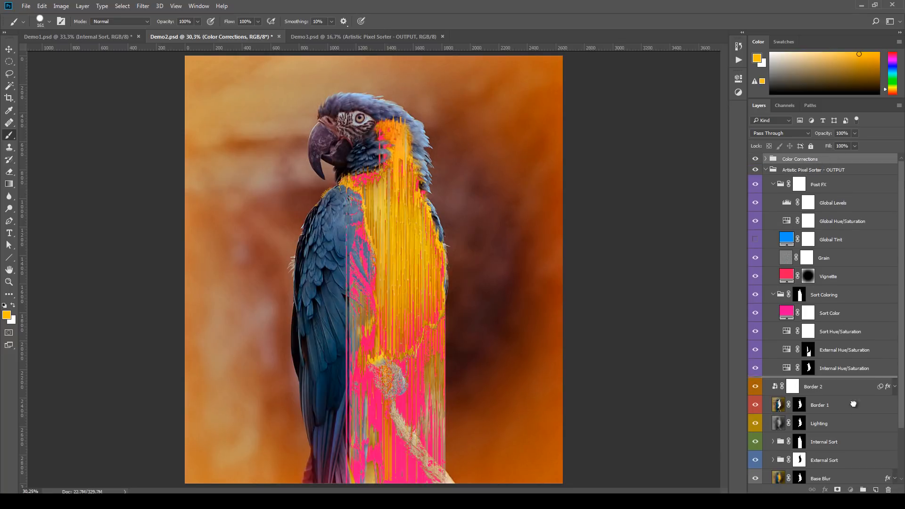
left_click(861, 464)
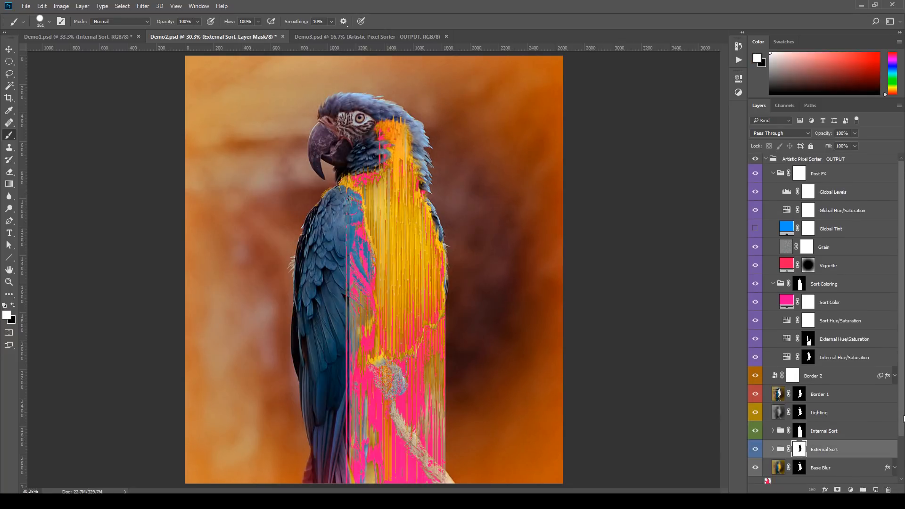
scroll(904, 418, "down", 3)
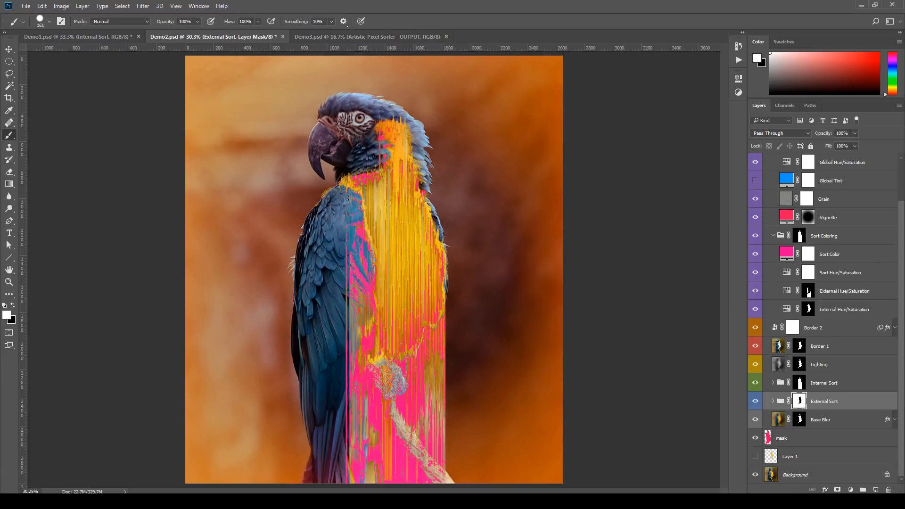
Step: Switch to Demo3.psd and compare the moon image with and without the Border 2 layer
left_click(368, 38)
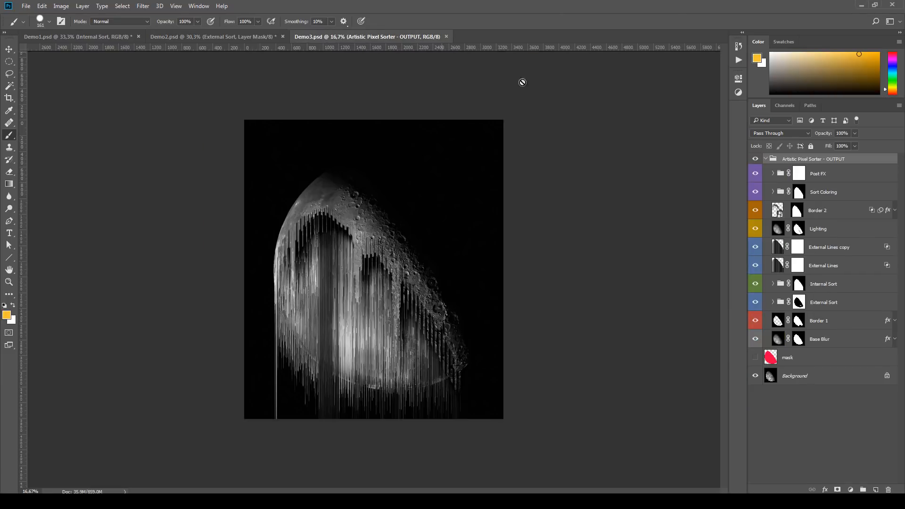
scroll(416, 250, "up", 5)
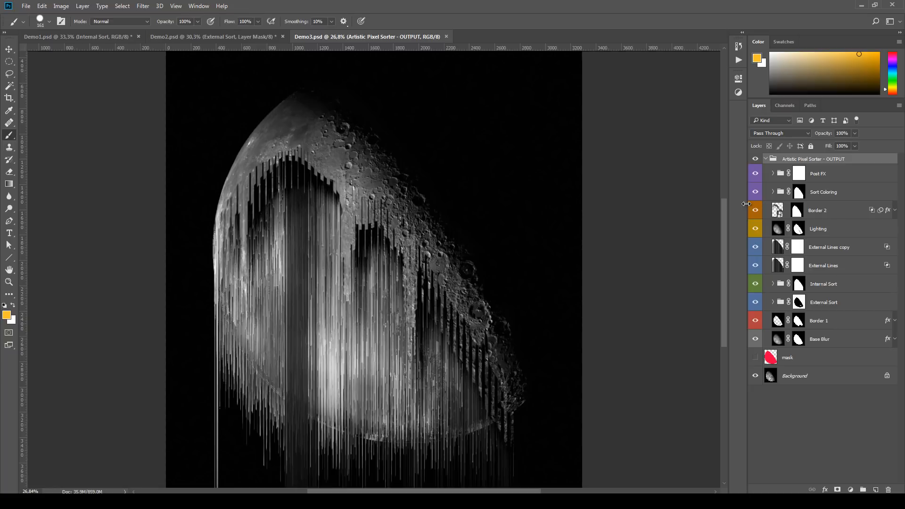
left_click(855, 215)
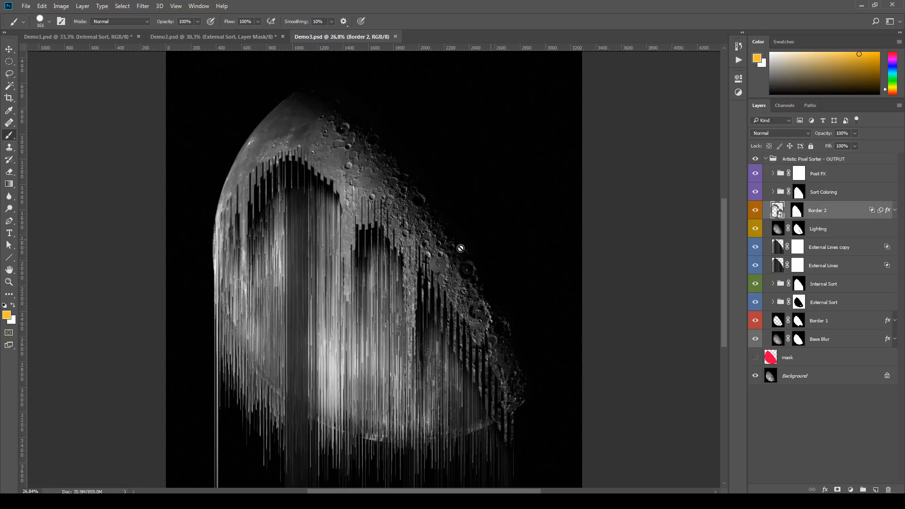
left_click(755, 210)
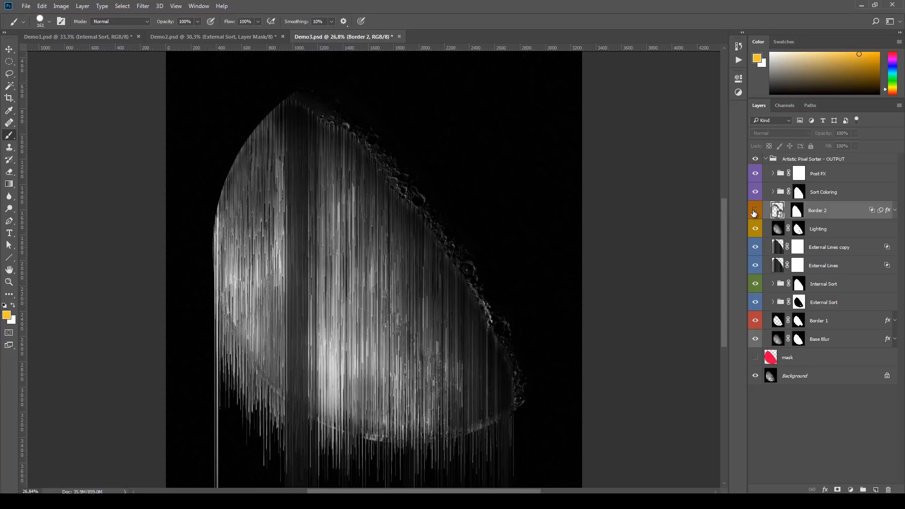
left_click(754, 211)
Step: Expand the Border 2 layer's effects and set the maximum wavelength of its Wave smart filter to 100
left_click(895, 211)
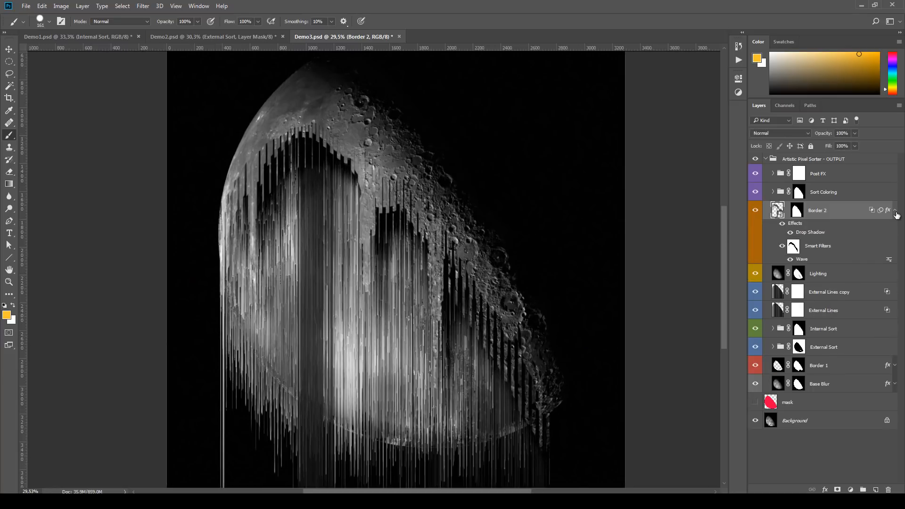
double_click(803, 260)
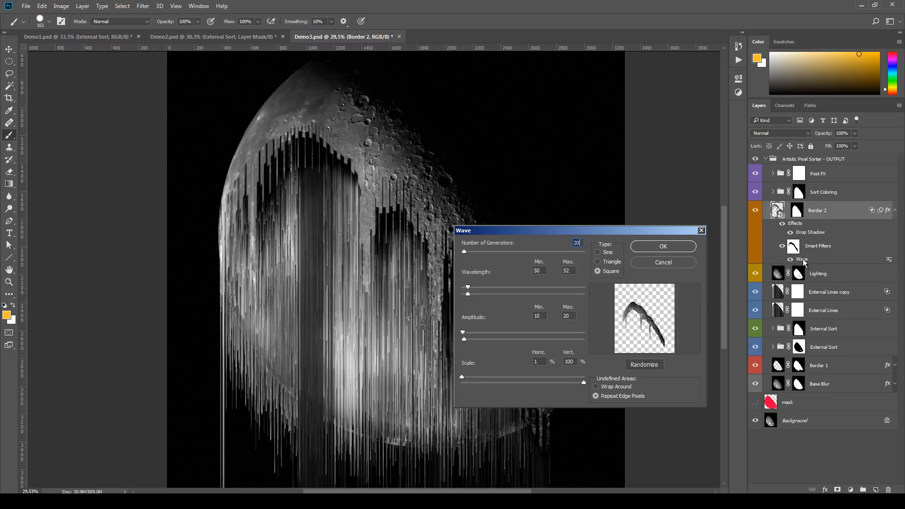
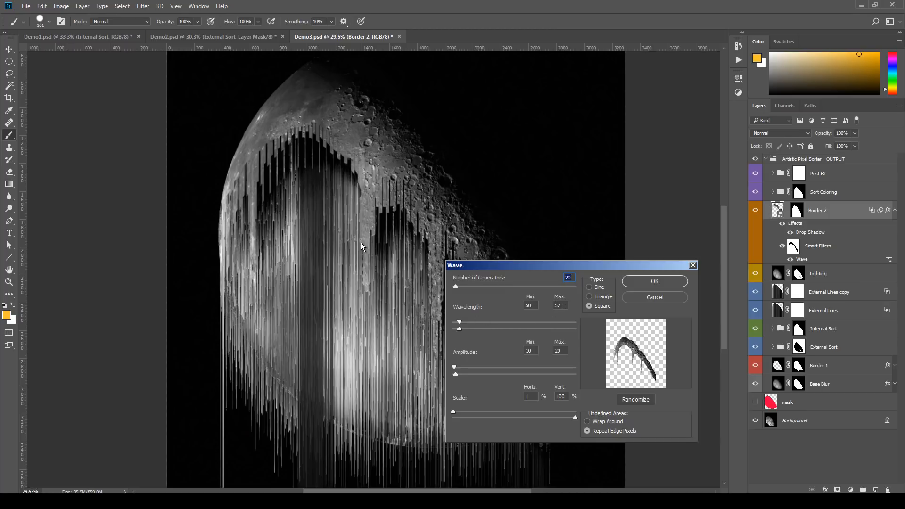
left_click(561, 306)
type("100")
left_click(677, 285)
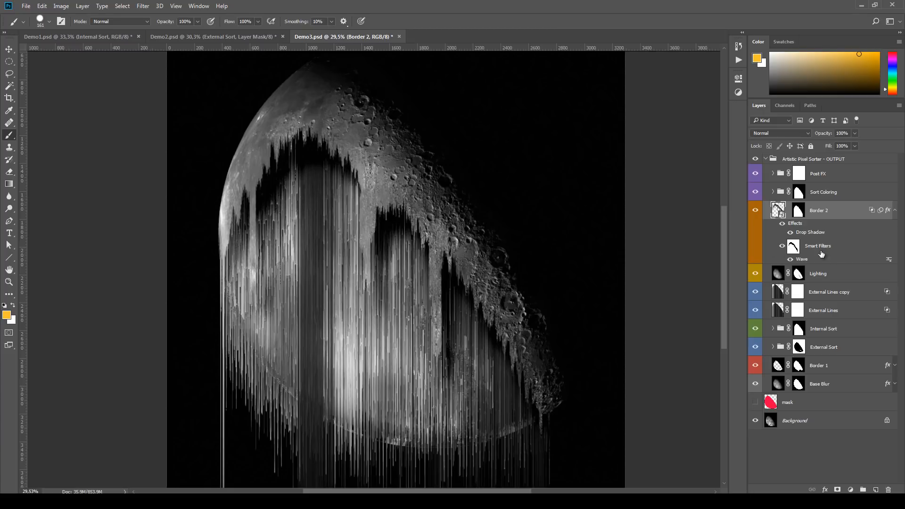
Step: Set the maximum wavelength of Border 2's Wave smart filter to 51
double_click(802, 259)
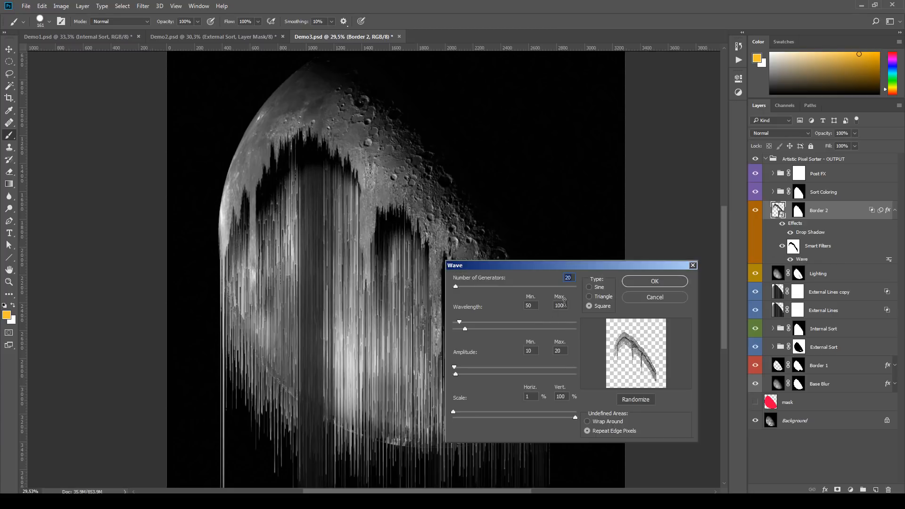
double_click(565, 305)
left_click(650, 283)
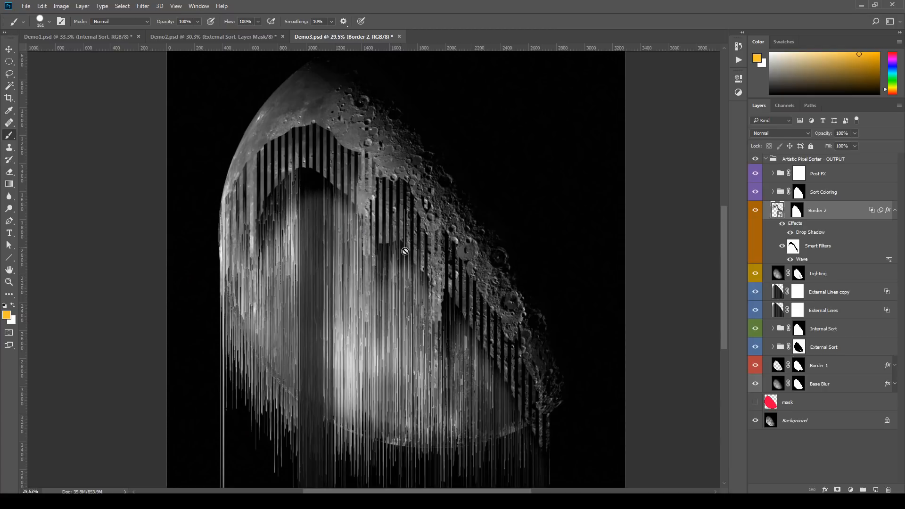
Step: Set the maximum wavelength of Border 2's Wave smart filter to 52, and display its smart filter mask on its own
double_click(803, 259)
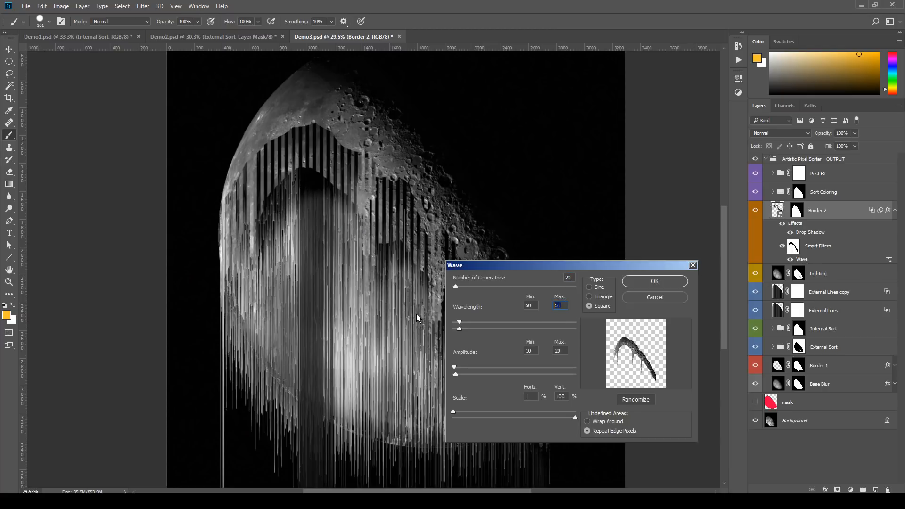
type("52")
left_click(650, 282)
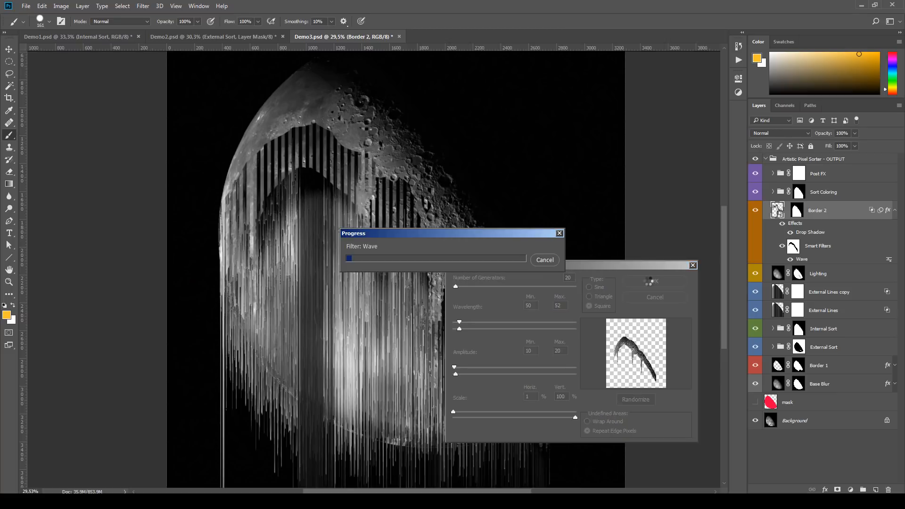
key("ctrl+0")
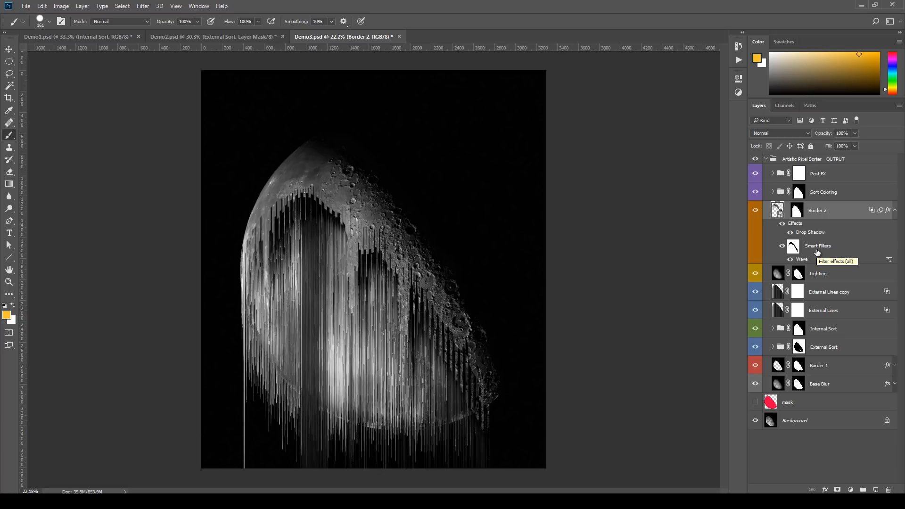
left_click(790, 249, "alt")
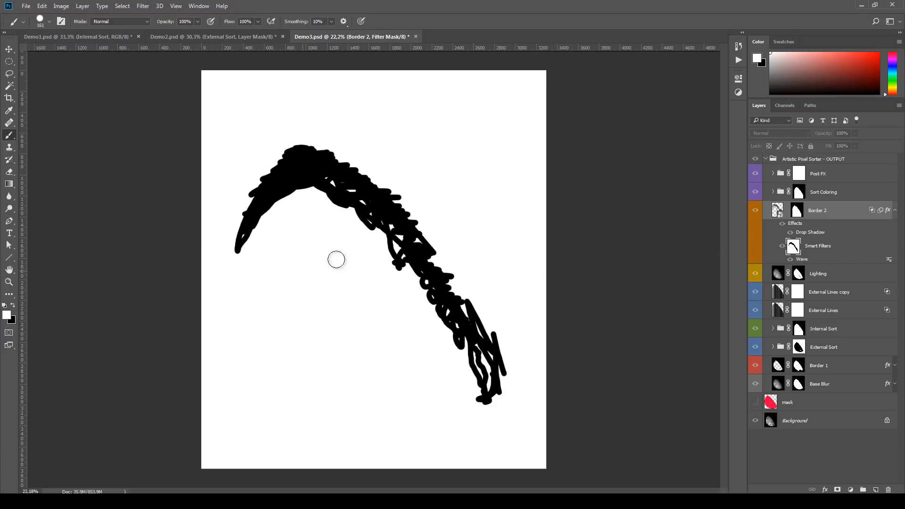
Step: Return to the moon image and compare it with Border 2's smart filter mask disabled and enabled
left_click(826, 214)
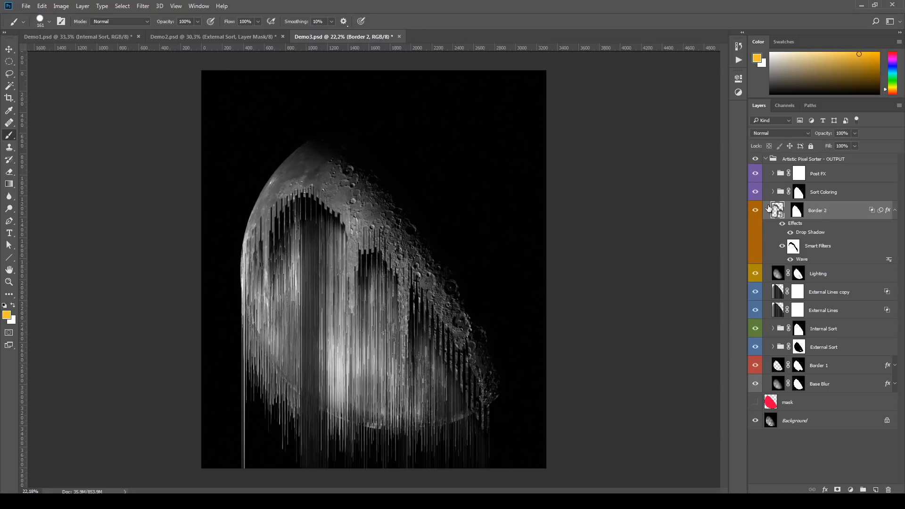
left_click(792, 245)
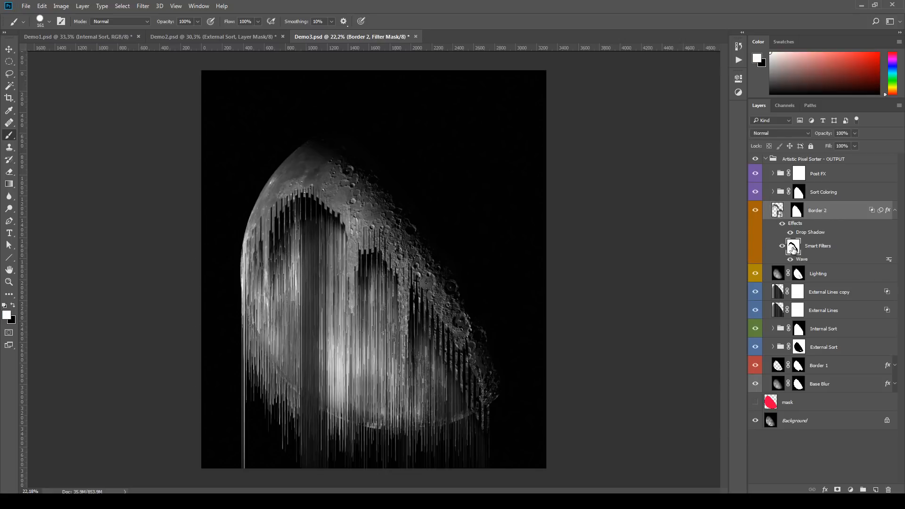
left_click(793, 247, "shift")
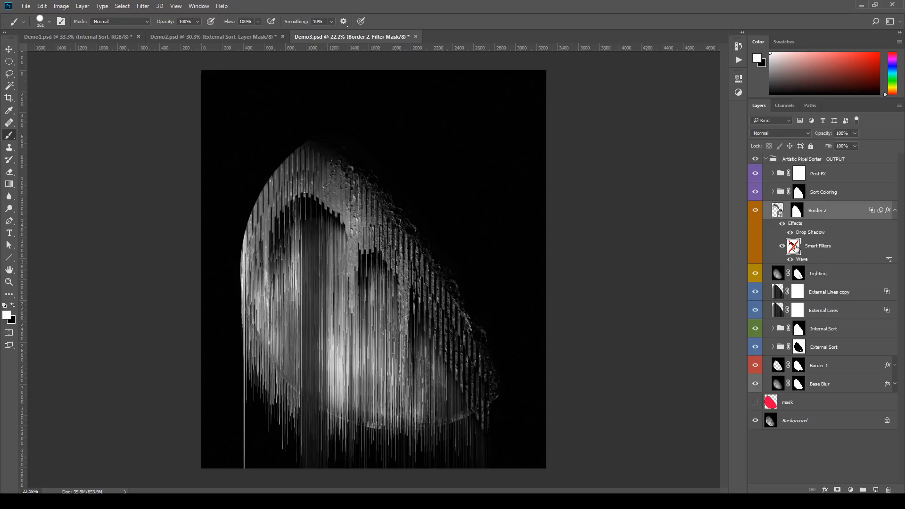
left_click(793, 245, "shift")
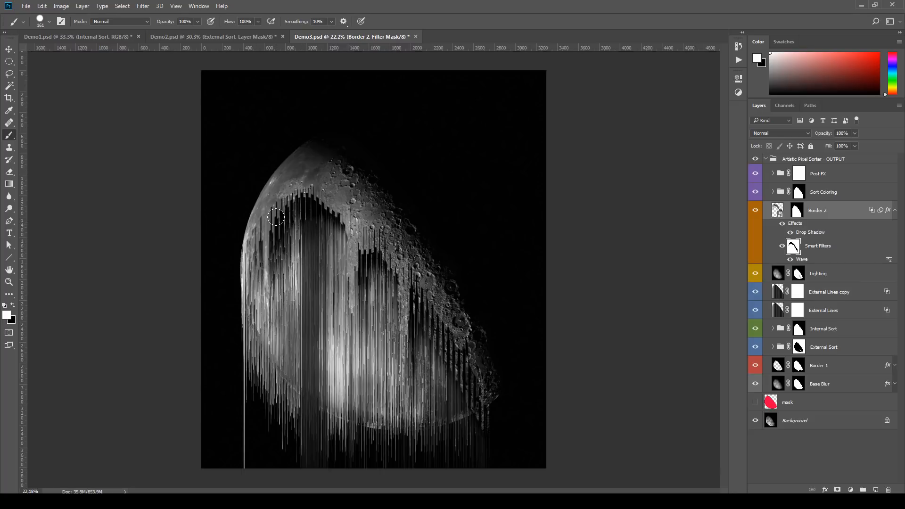
left_click(793, 247, "ctrl")
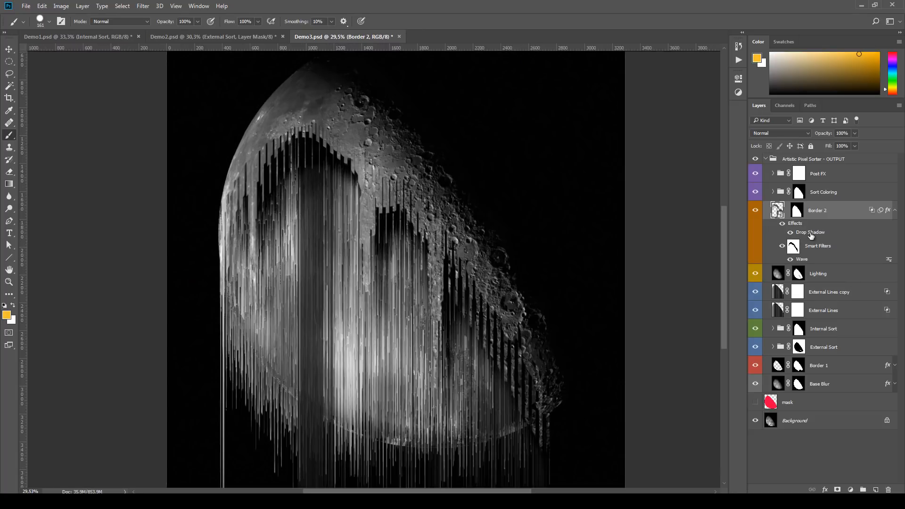
Step: Set the opacity of the Border 2 layer's Drop Shadow effect to 33%
double_click(803, 233)
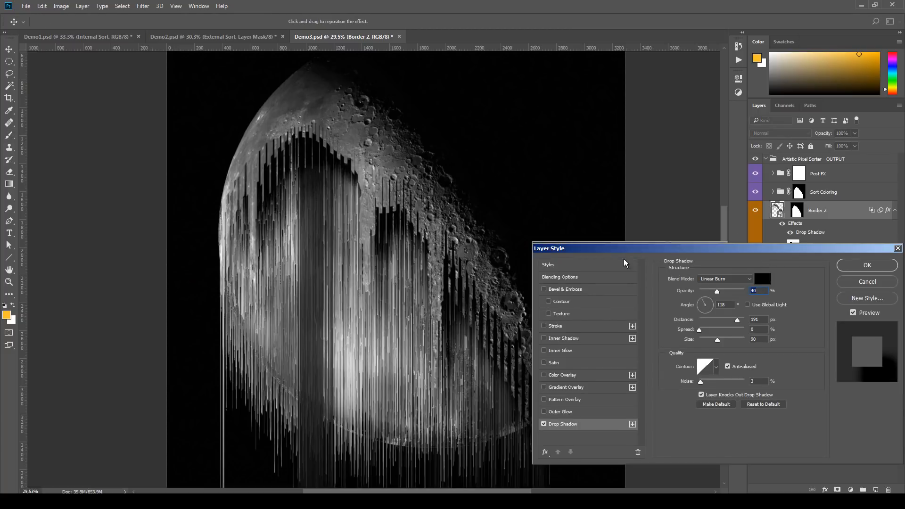
mouse_move(702, 308)
left_mouse_down()
mouse_move(692, 307)
mouse_move(700, 311)
left_mouse_up()
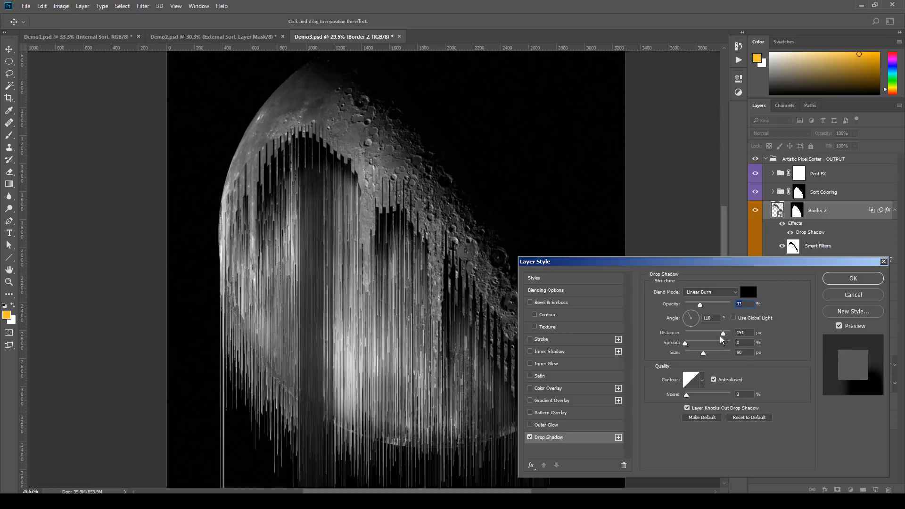
left_click(851, 281)
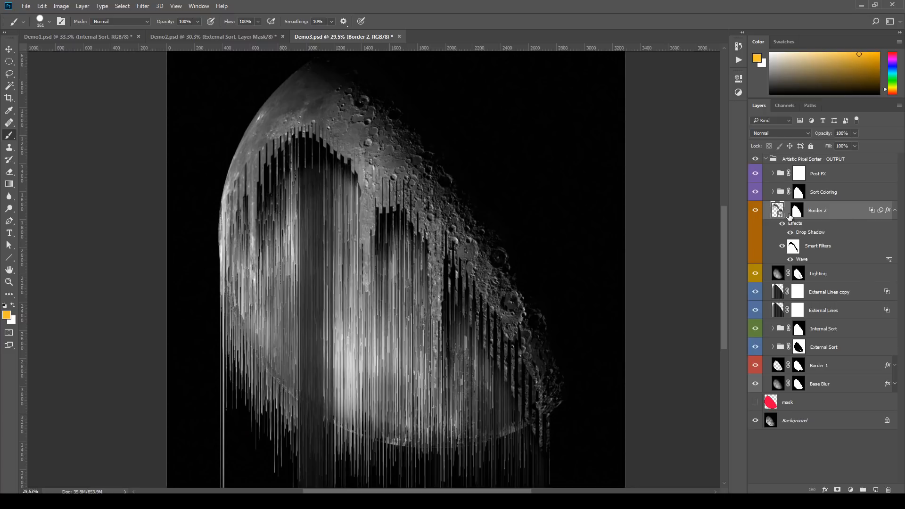
Step: Open the Border 2 smart object's contents and display the mask of Layer 1 on its own
double_click(778, 208)
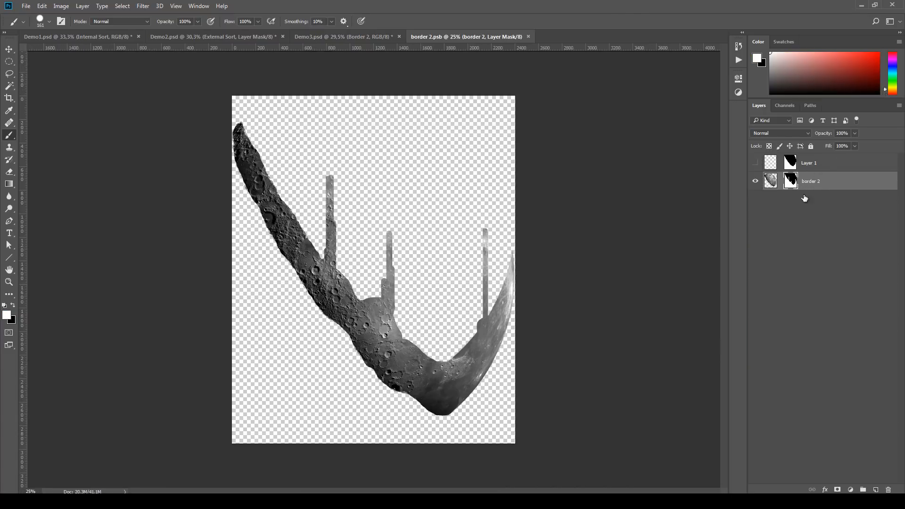
left_click(824, 162)
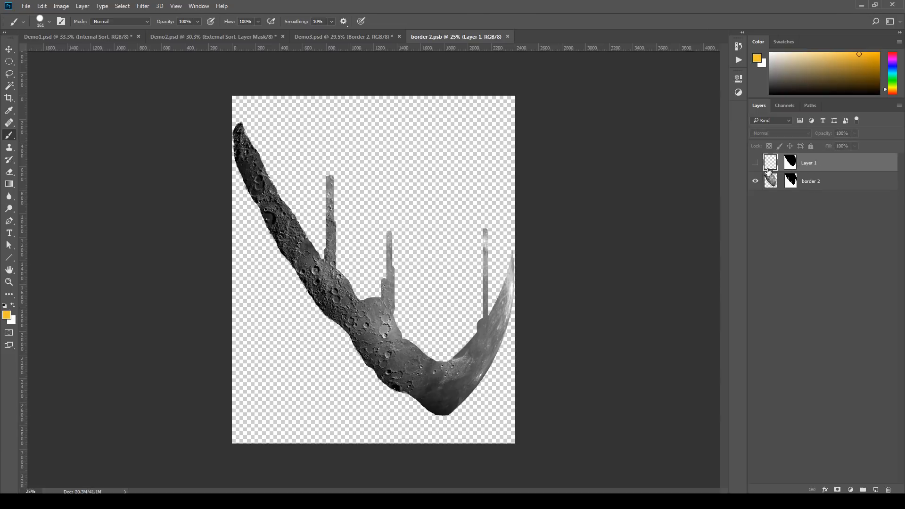
left_click(797, 187)
left_click(791, 185)
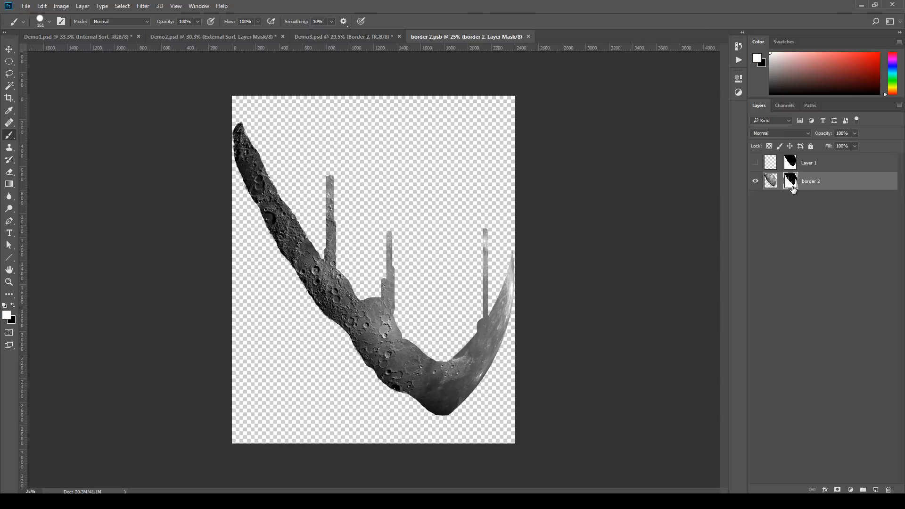
left_click(786, 163)
left_click(786, 163, "alt")
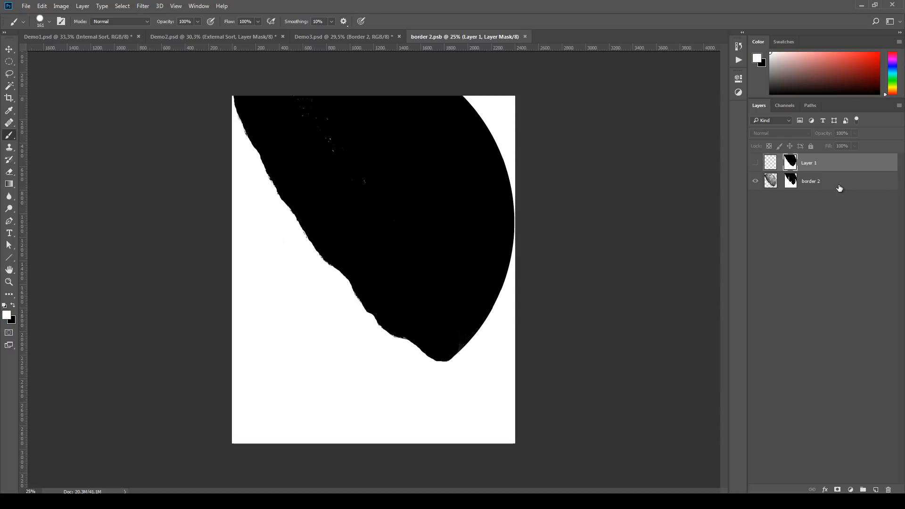
Step: Examine the border 2 layer's mask on its own, then restore the normal view and close border 2.psb
left_click(788, 182)
left_click(788, 184, "alt")
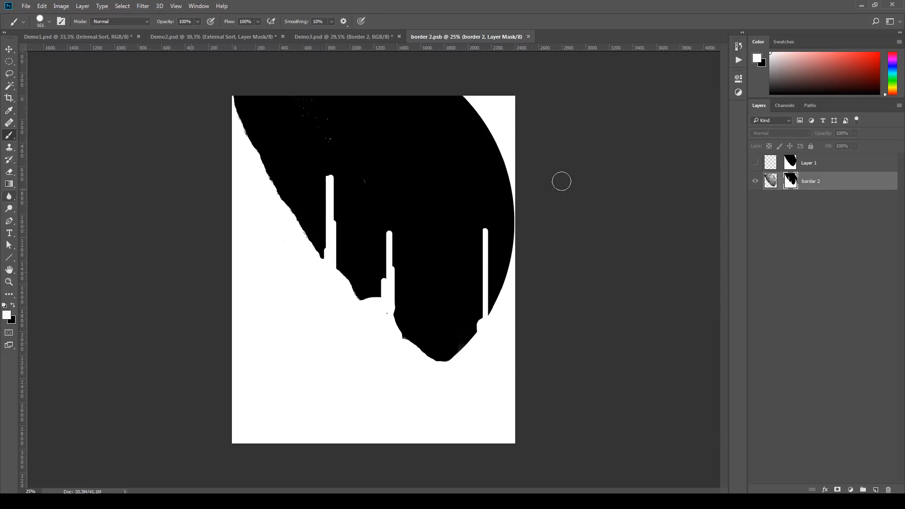
left_click(788, 163, "alt")
left_click(809, 191)
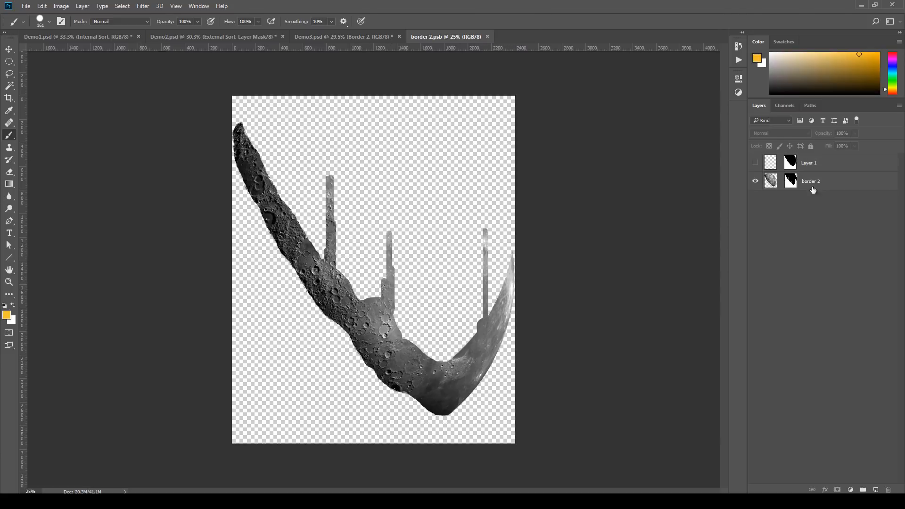
left_click(810, 183)
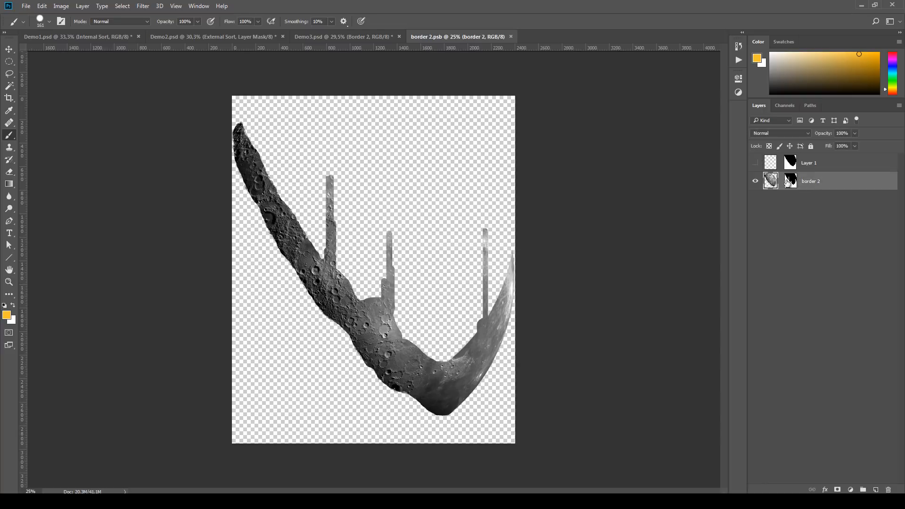
left_click(512, 37)
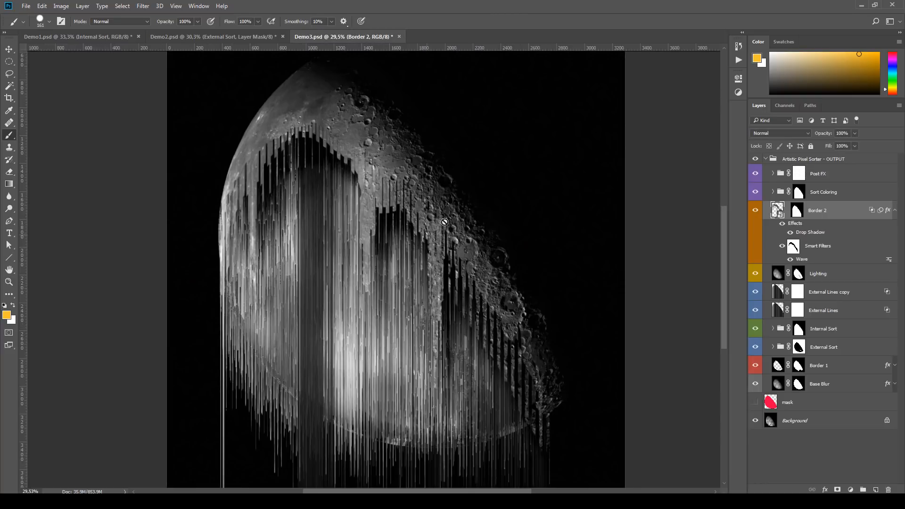